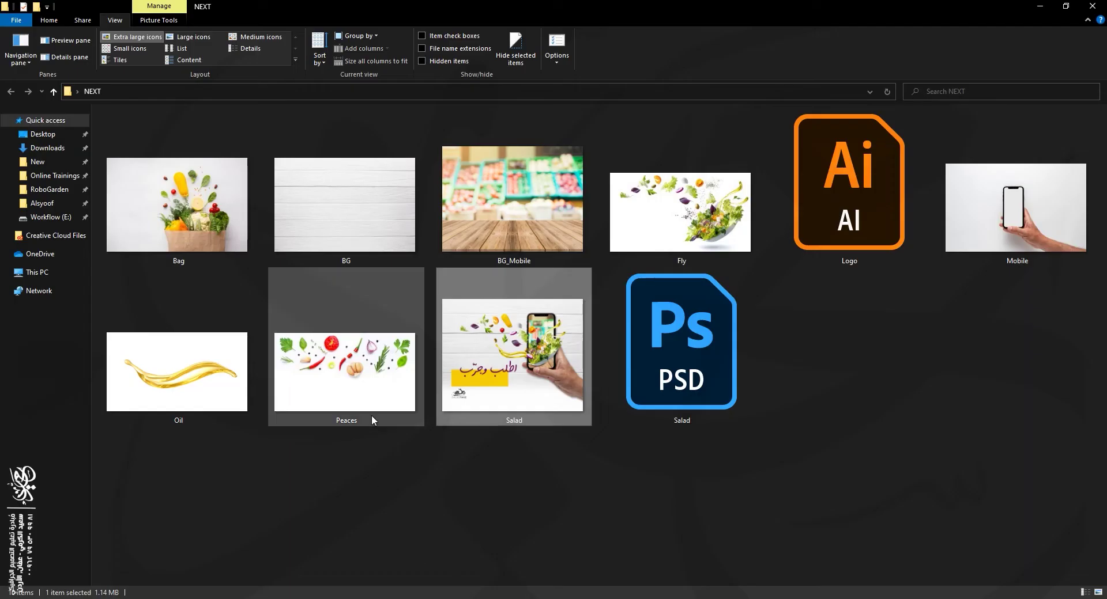
Step: Look over the Bag, BG_Mobile and Mobile source images in the NEXT folder
left_click(349, 499)
left_click(191, 201)
left_click(497, 209)
left_click(1015, 207)
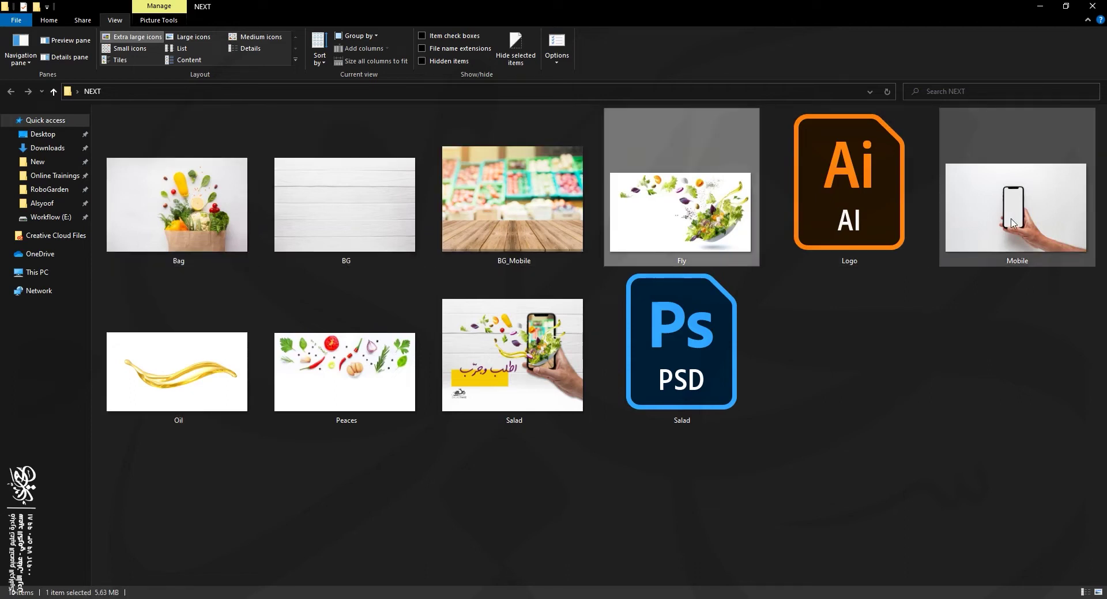
Step: Open the finished Salad design, examine the layer stack of Salad.psd, and close that document
double_click(514, 289)
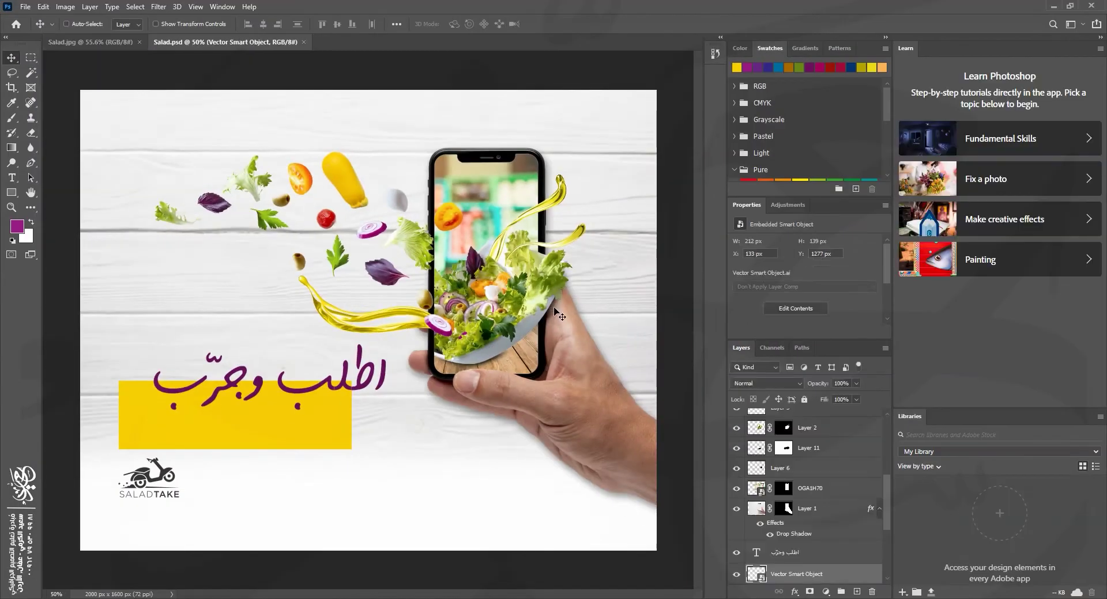
left_click_drag(886, 493, 878, 423)
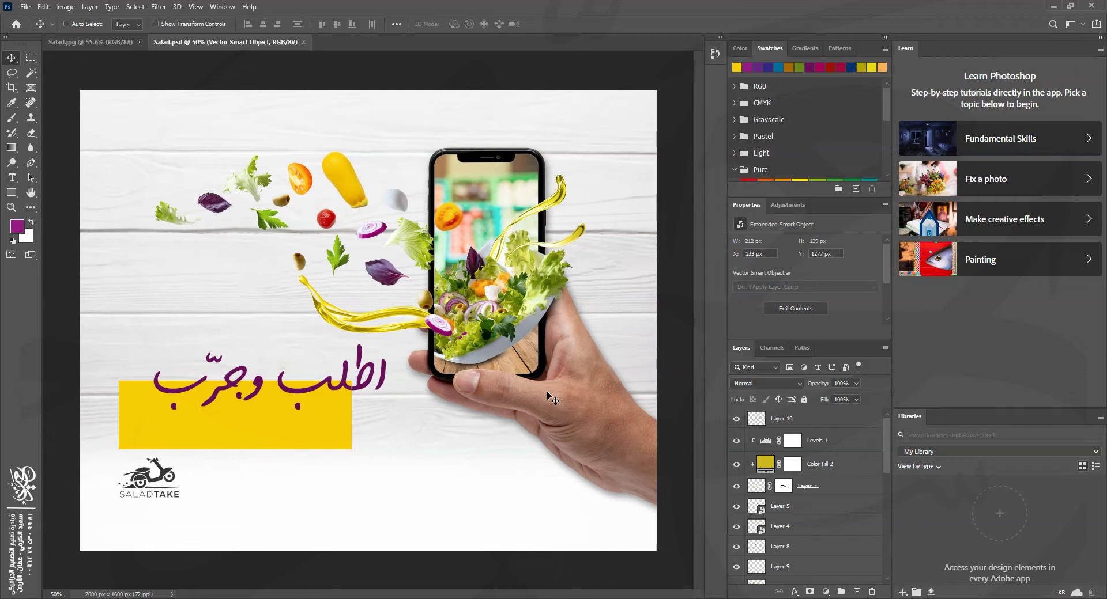
key("ctrl+w")
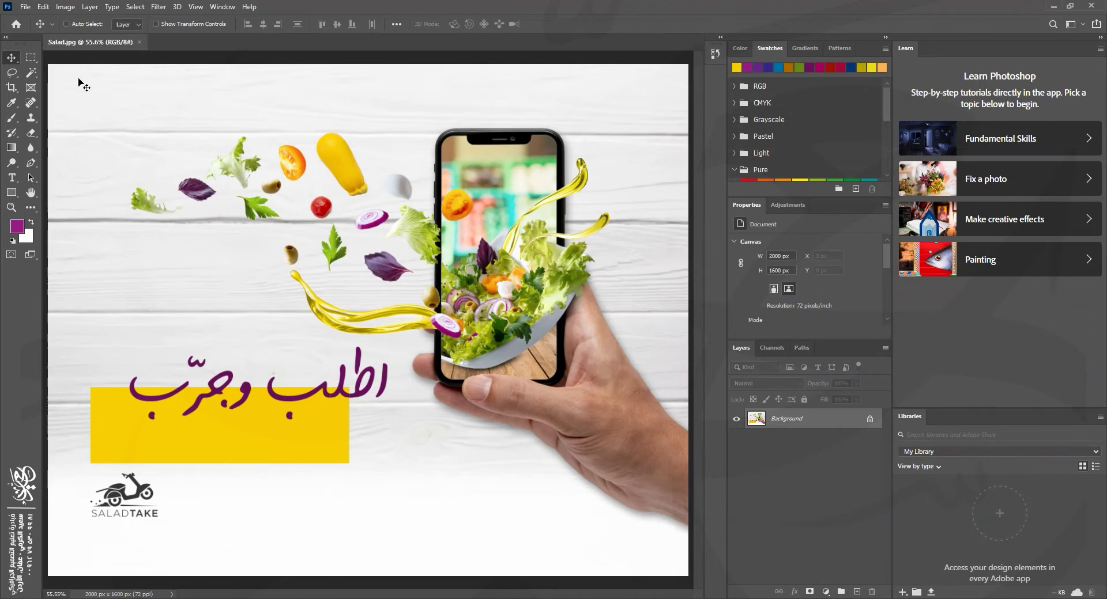
Step: Create a new Web document 2000 pixels wide and 1600 pixels high
left_click(25, 7)
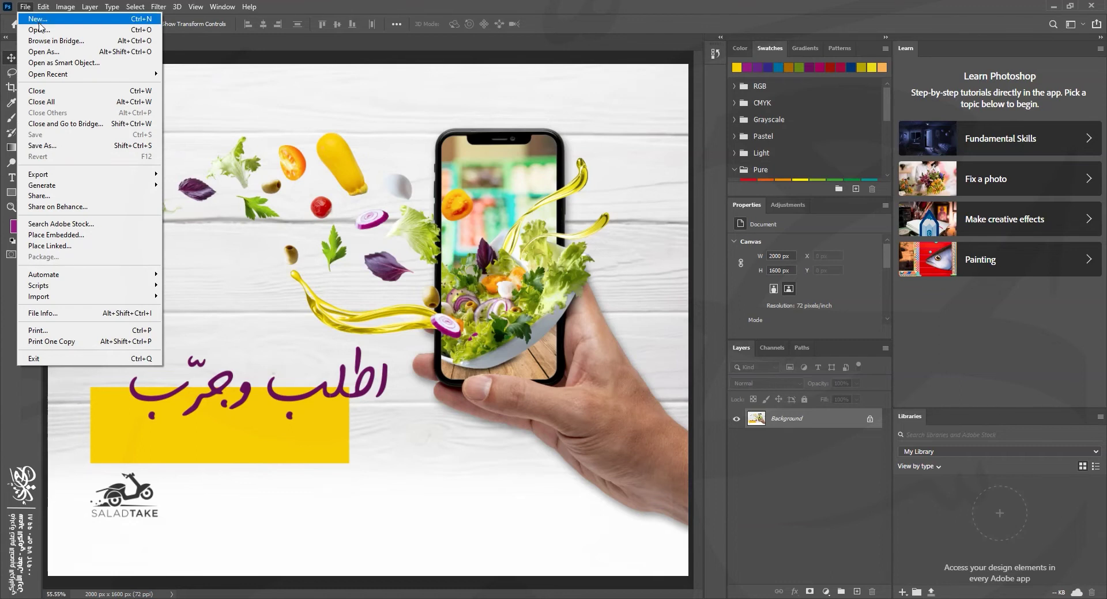
left_click(49, 22)
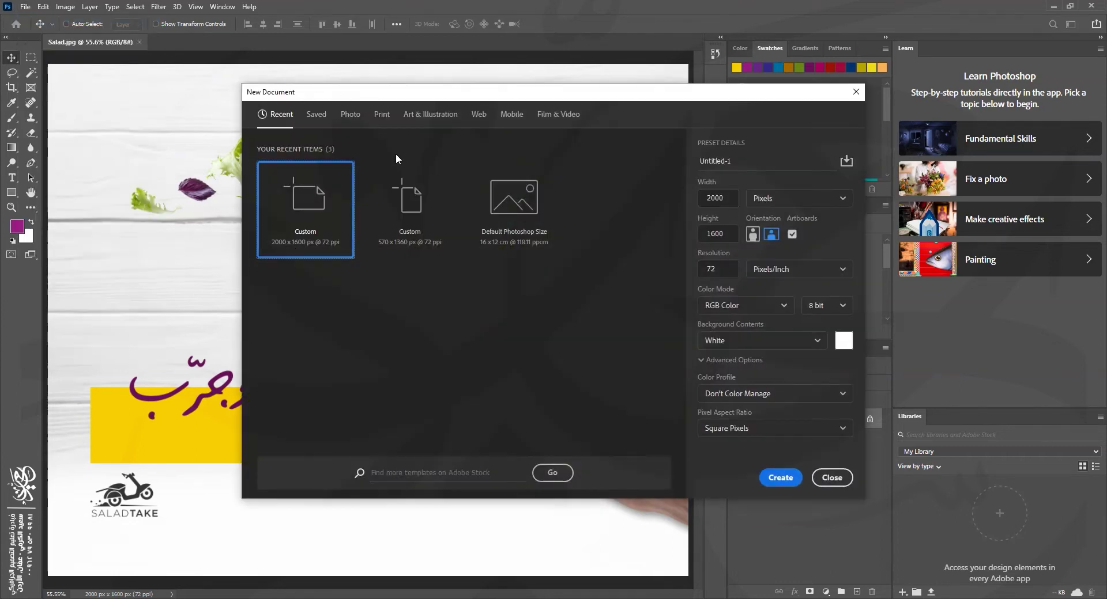
left_click(478, 116)
left_click(724, 197)
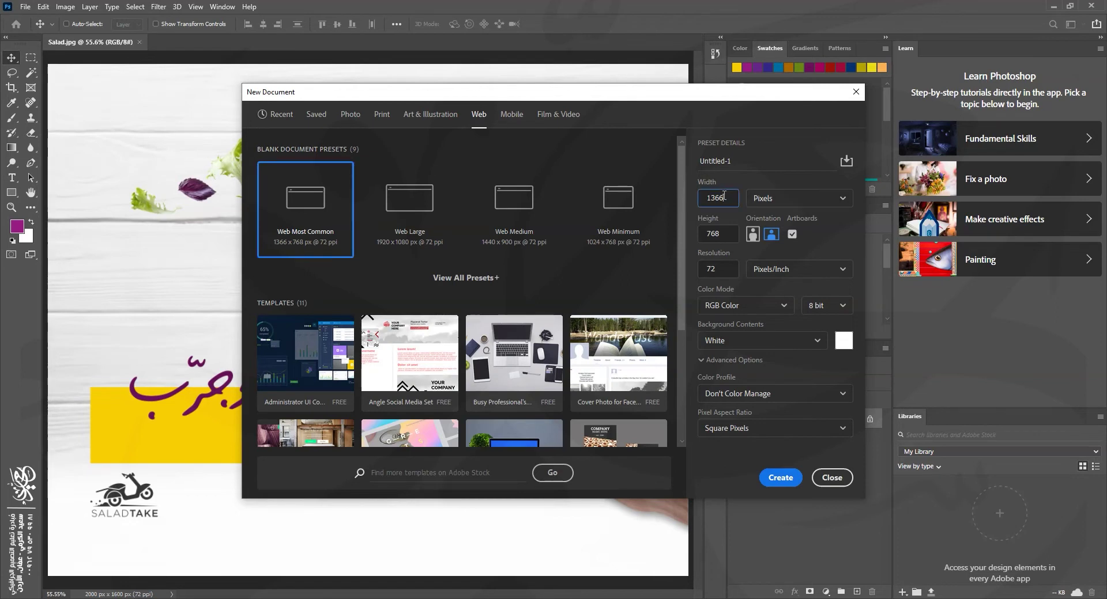
key("ctrl+a")
type("2000")
key("Tab")
type("1600")
left_click(783, 478)
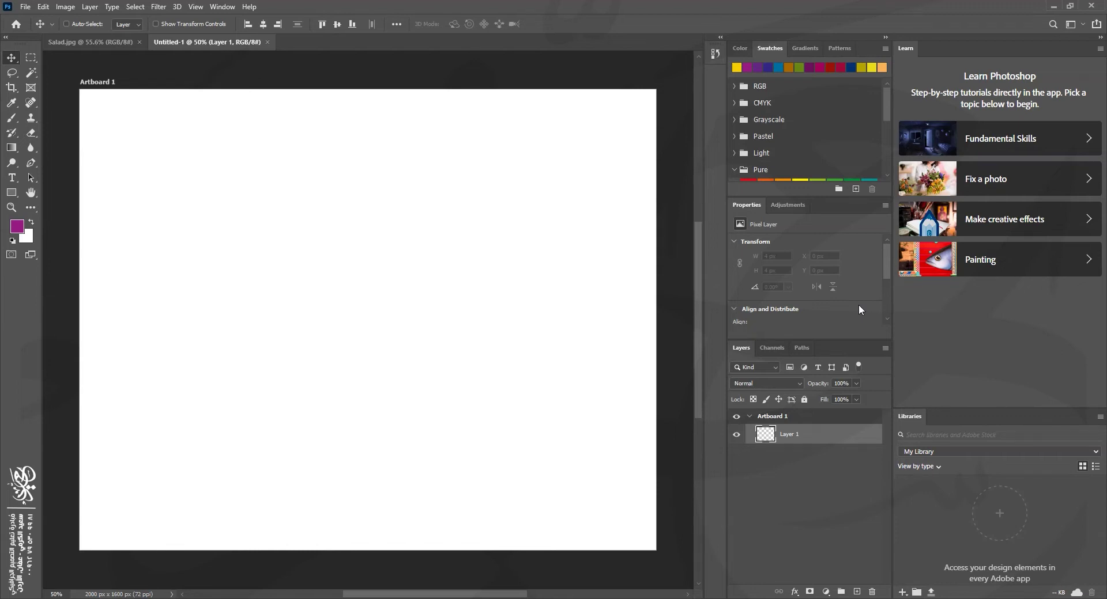
Step: Reset the Essentials workspace to its default layout
left_click(1071, 25)
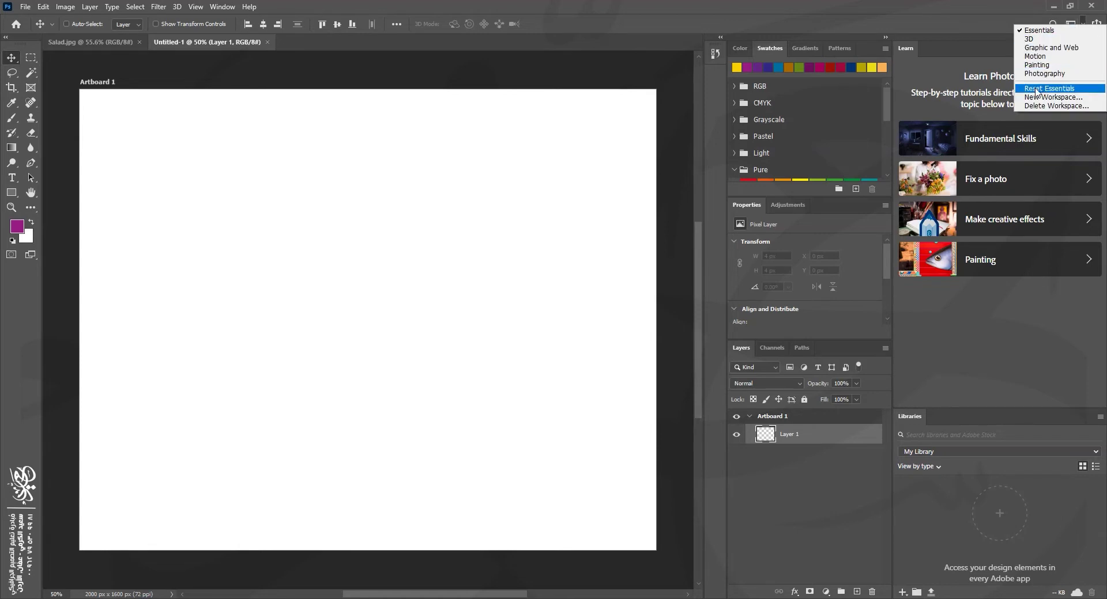
left_click(1056, 90)
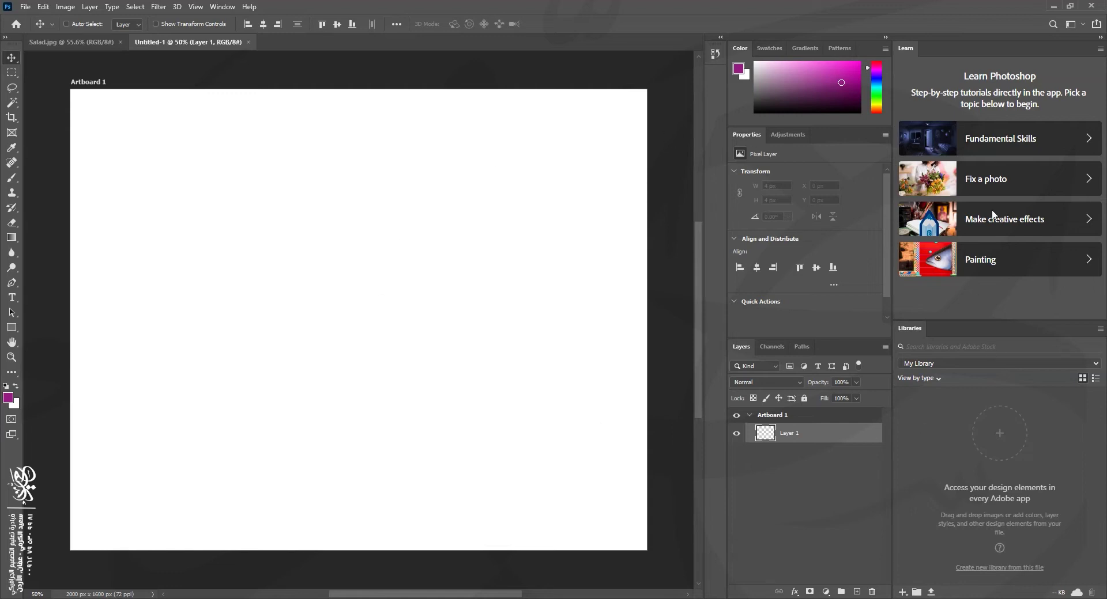
Step: Close the Learn and Libraries panel groups and arrange the tools in two columns
left_click(1099, 51)
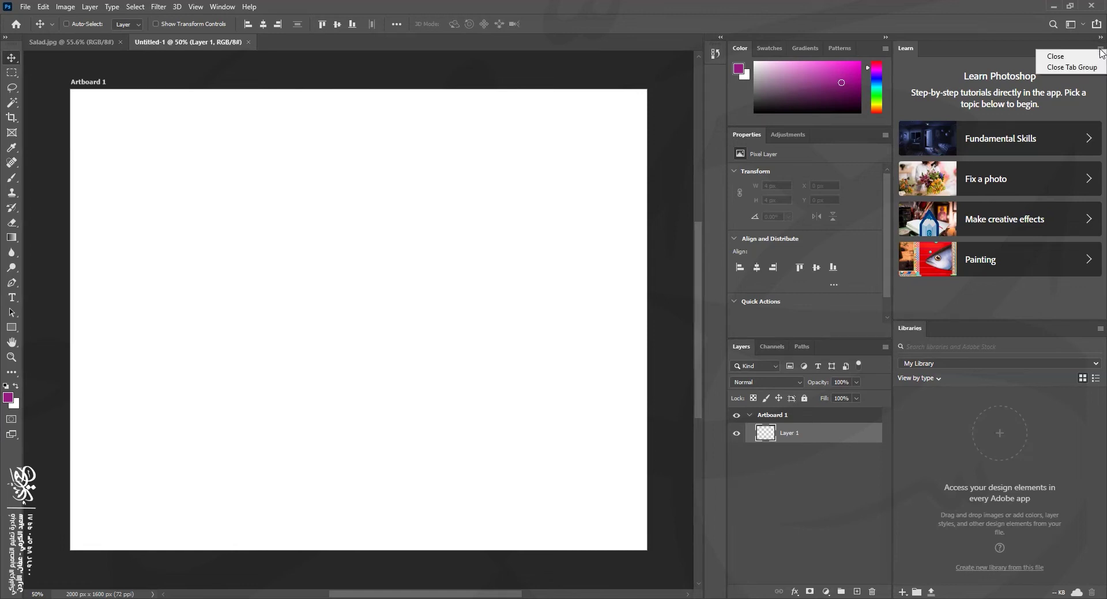
left_click(1070, 67)
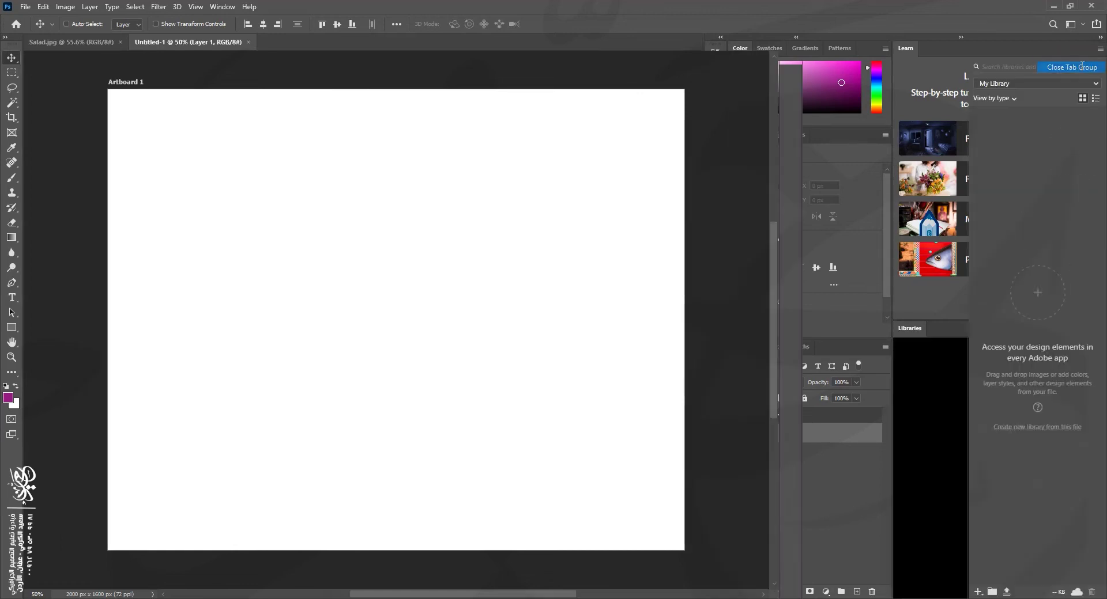
left_click(1100, 49)
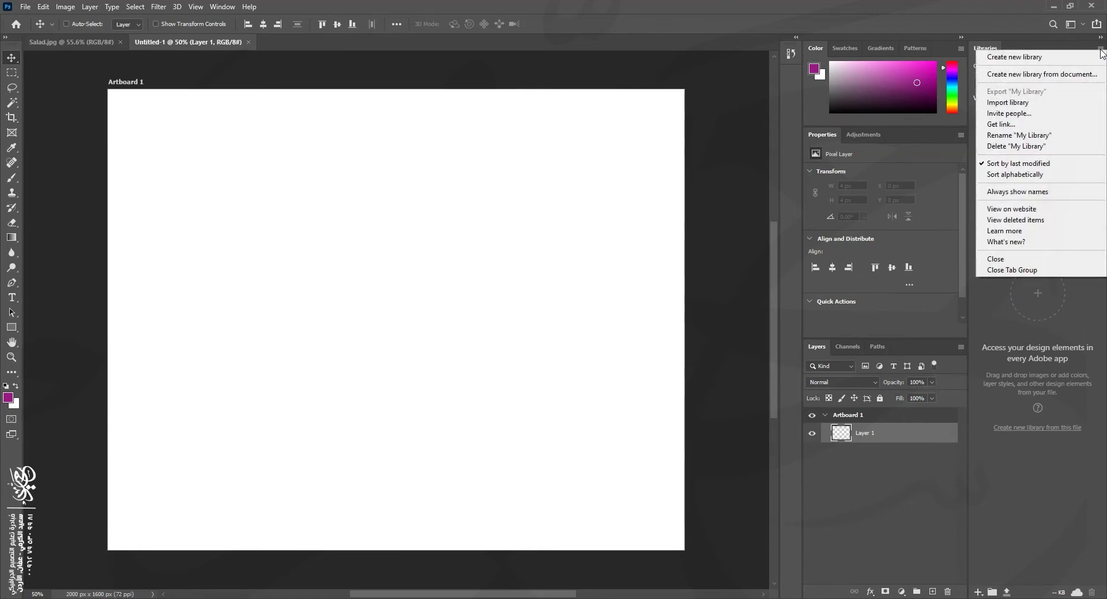
left_click(1022, 272)
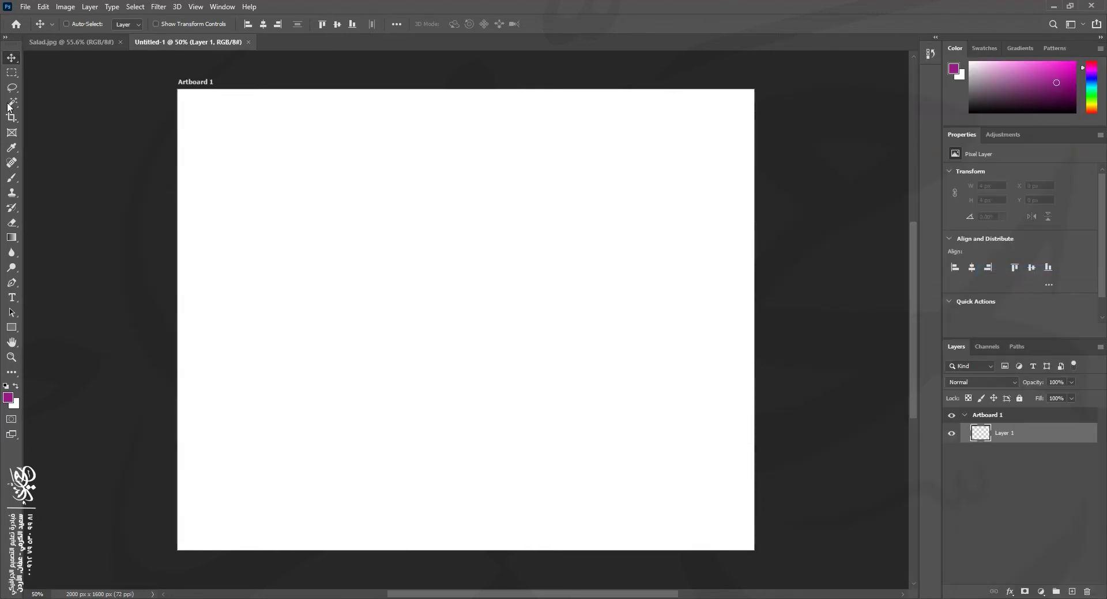
left_click(6, 39)
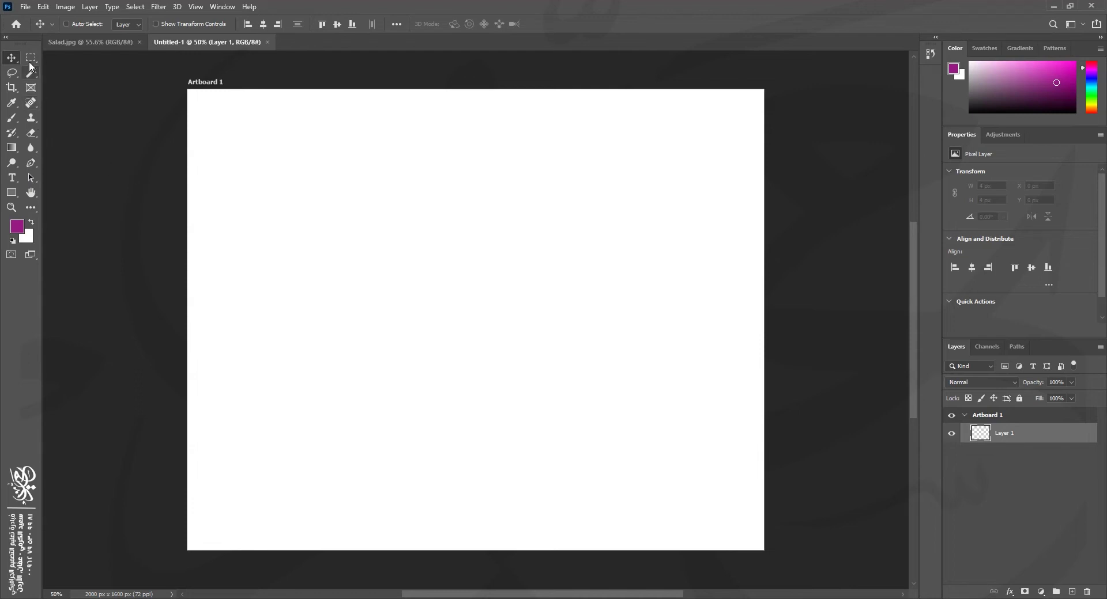
left_click(11, 148)
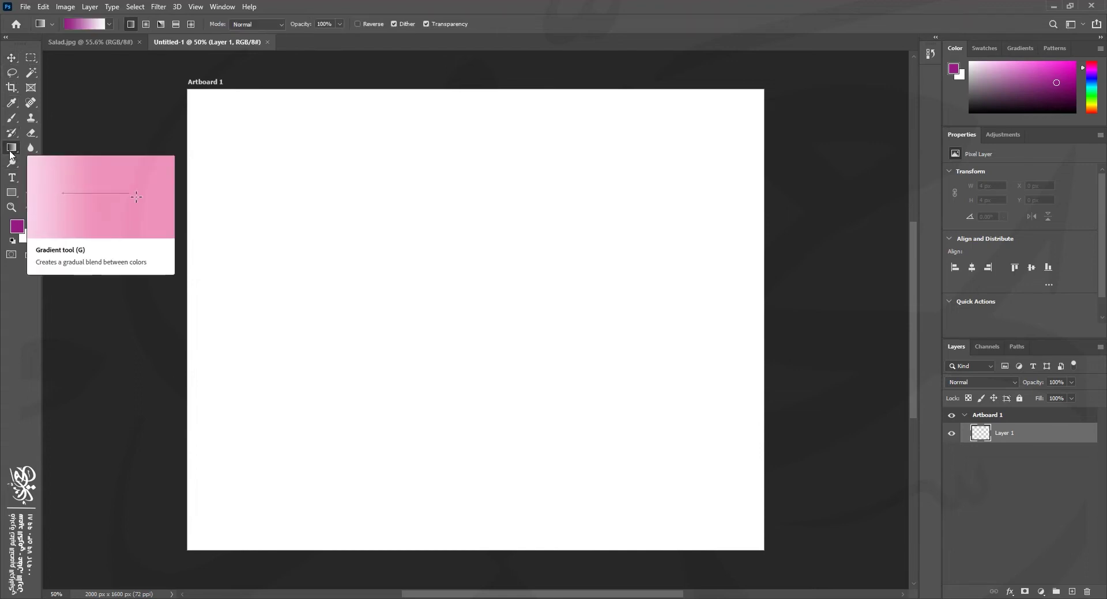
left_click(110, 24)
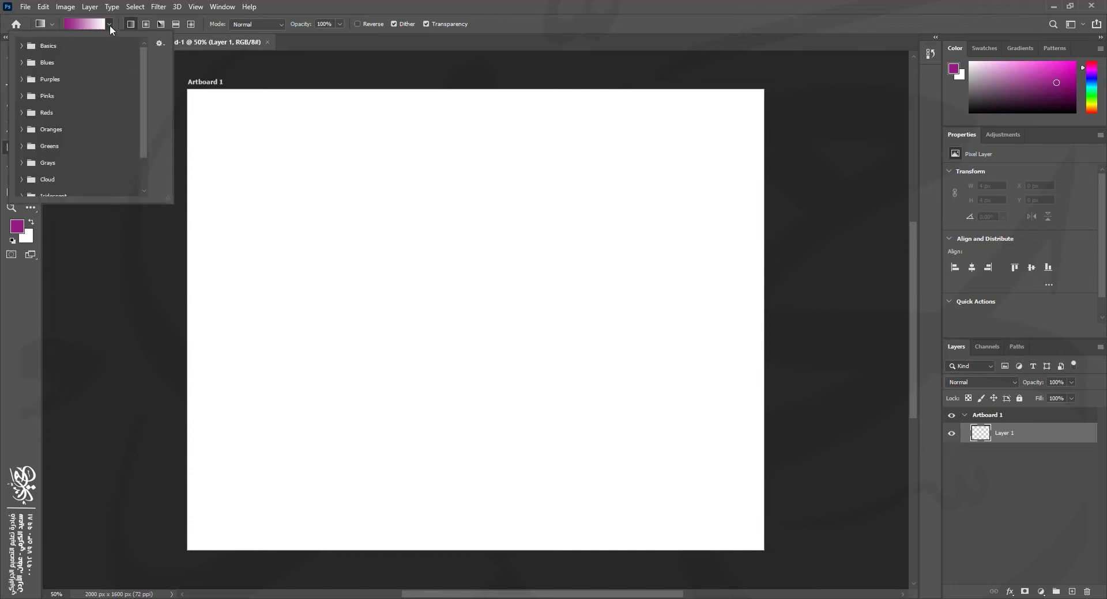
left_click(307, 6)
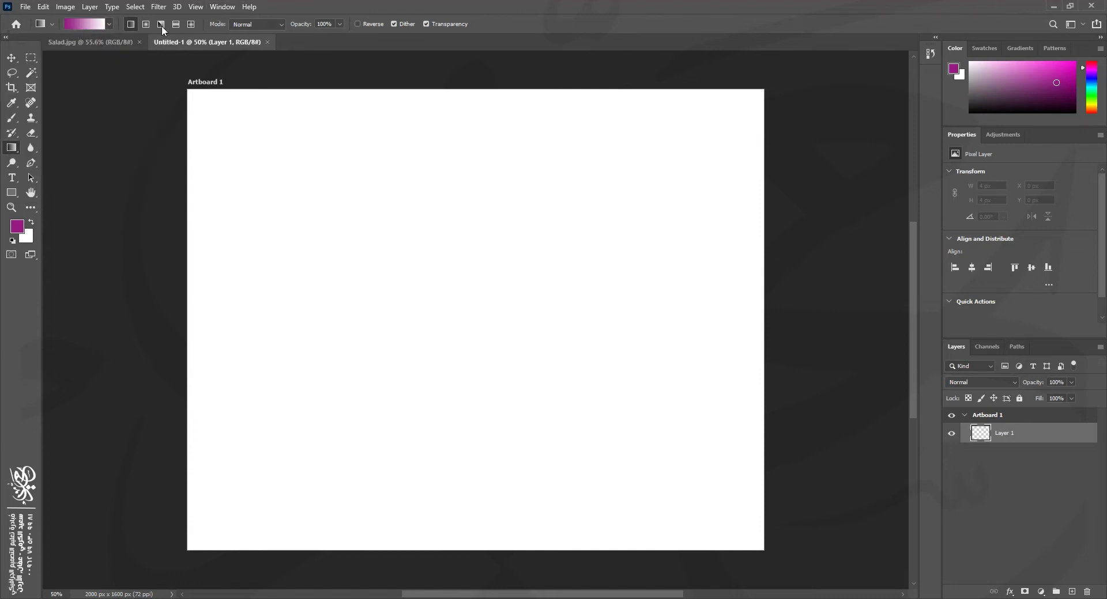
left_click(11, 118)
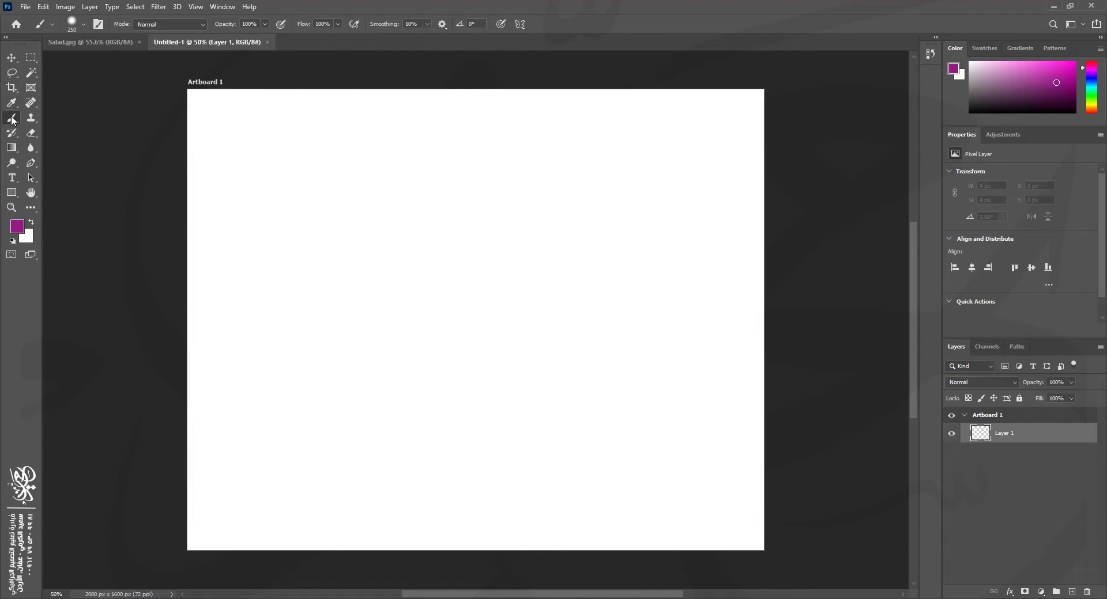
key("v")
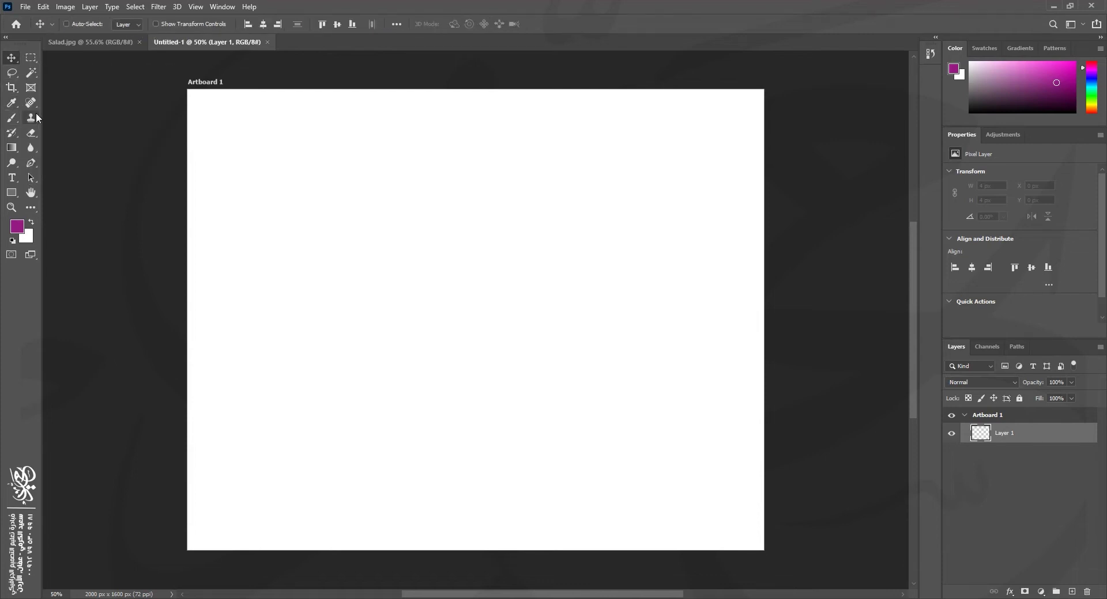
Step: Reset all tools to their default settings
right_click(41, 25)
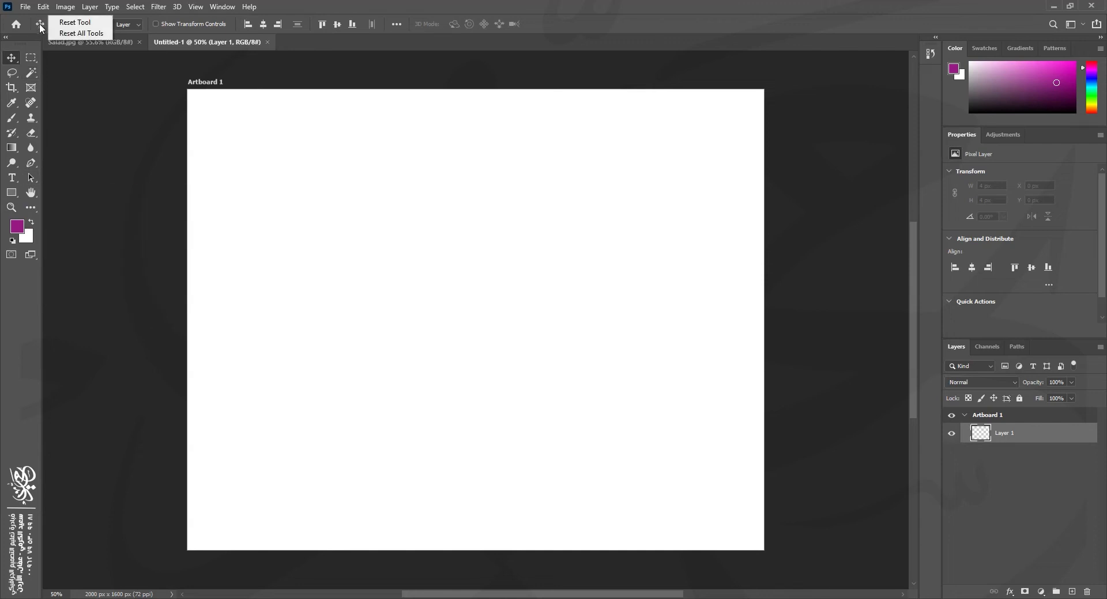
left_click(87, 34)
left_click(500, 228)
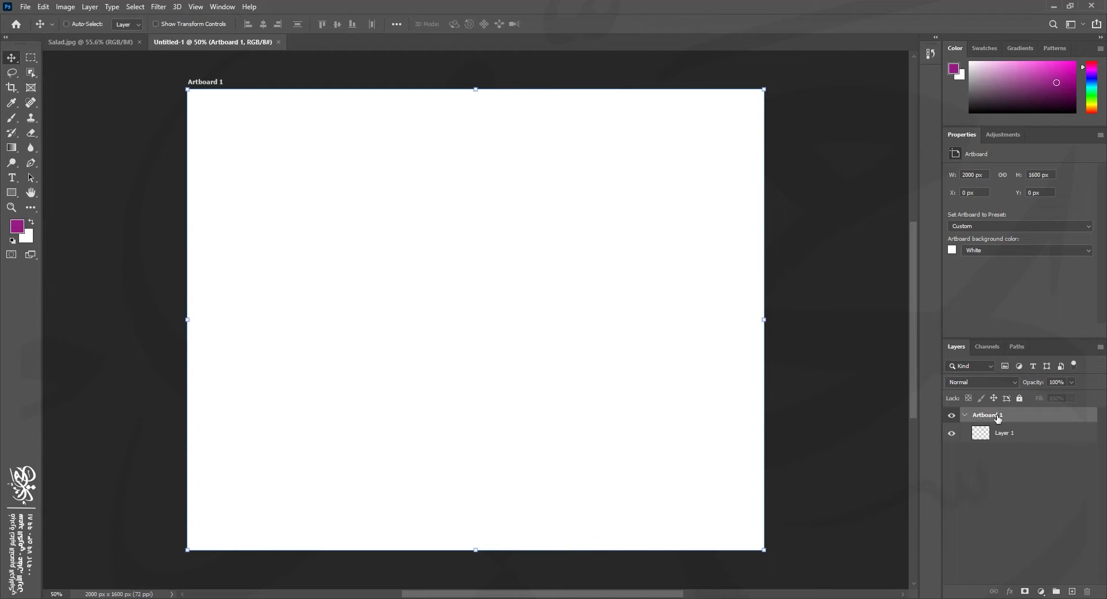
Step: Ungroup Artboard 1 in the new document, keeping Layer 1 as a standalone layer
left_click(89, 7)
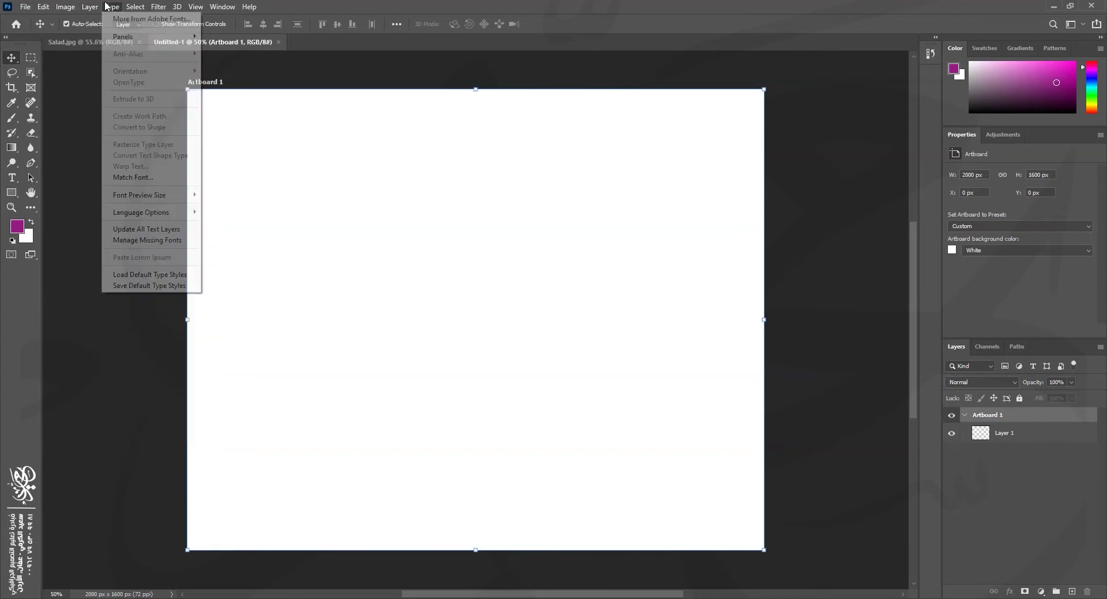
left_click(573, 6)
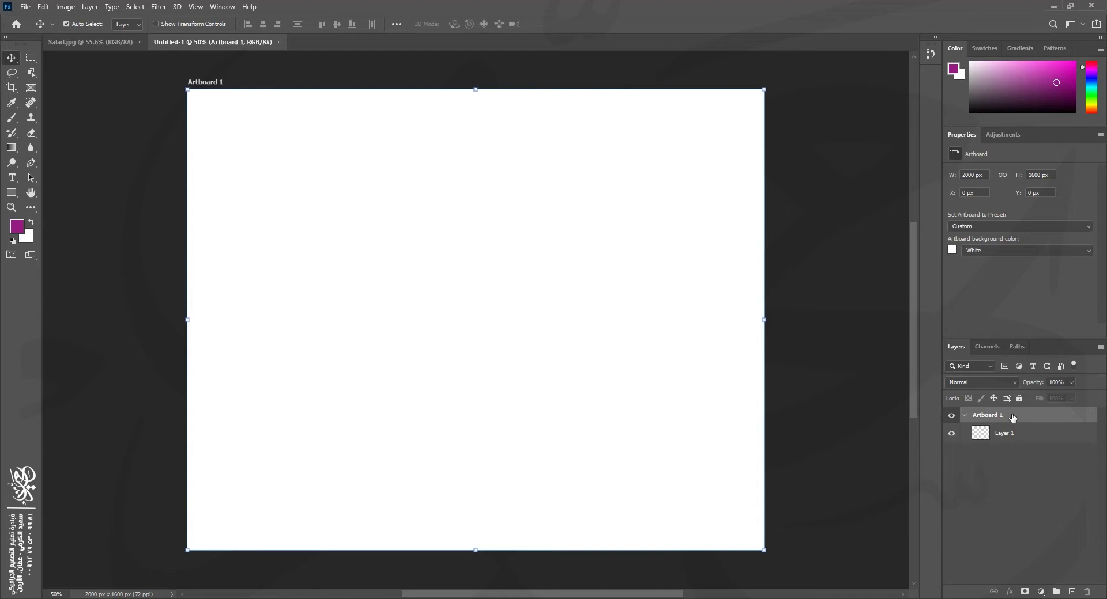
key("ctrl+shift+g")
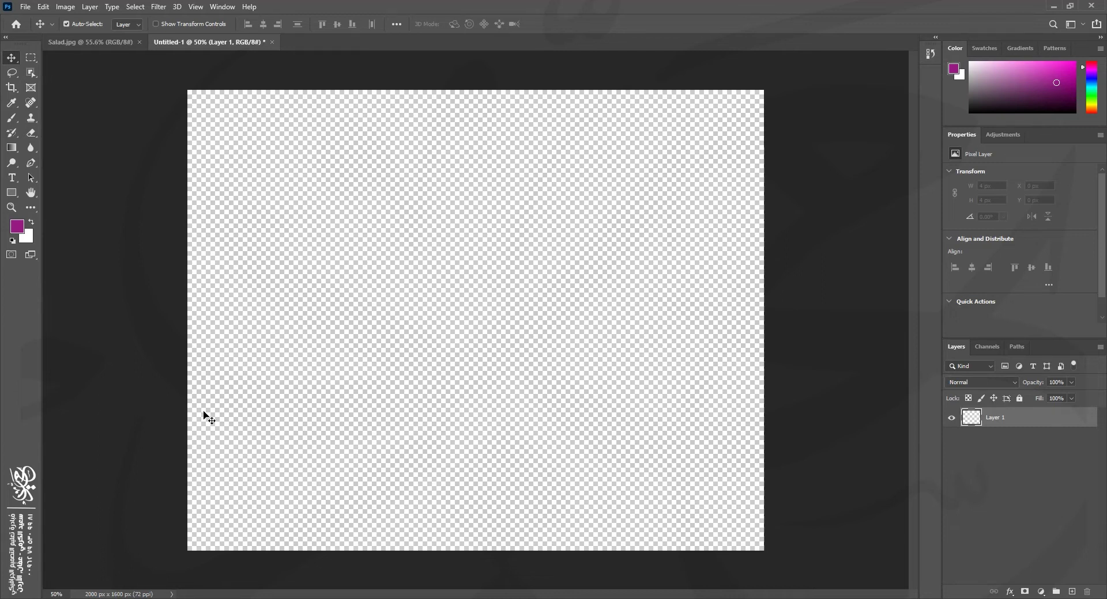
Step: Open the Mobile image from the NEXT folder as a separate Photoshop document
key("alt+Tab")
left_click(1000, 258)
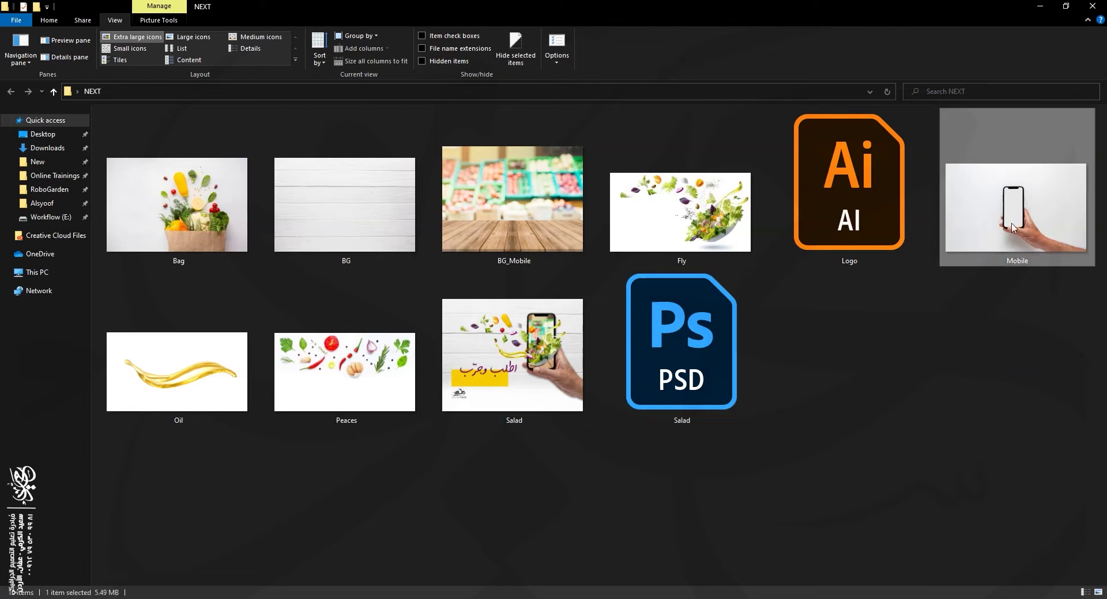
left_click_drag(1018, 193, 497, 14)
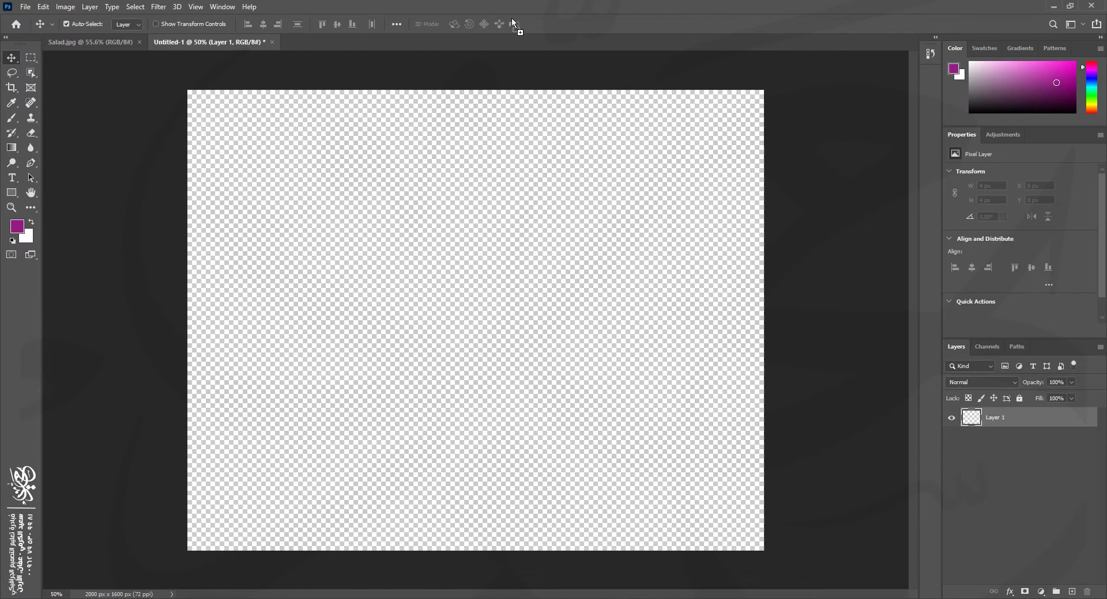
left_click_drag(340, 8, 563, 12)
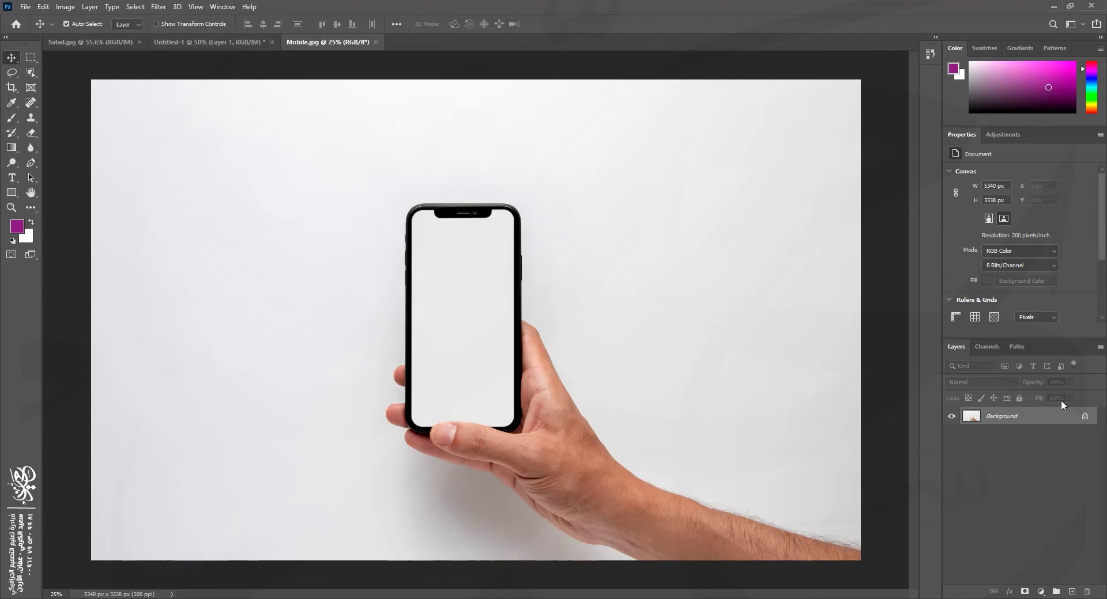
Step: Unlock the Background layer of the Mobile image and remove the background behind the hand and phone
left_click(1085, 417)
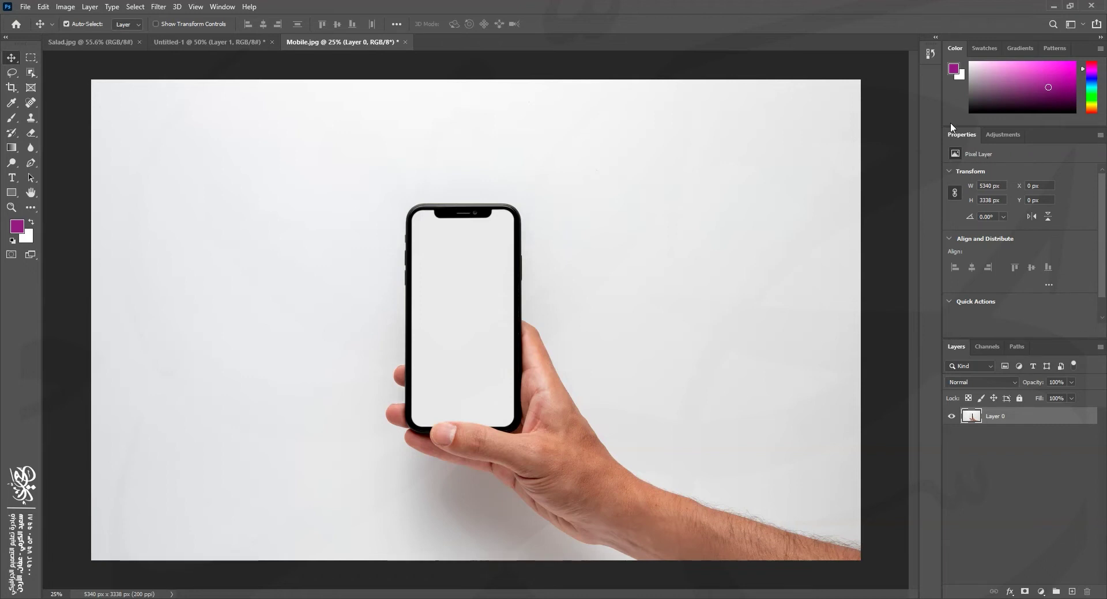
left_click_drag(1101, 202, 1101, 240)
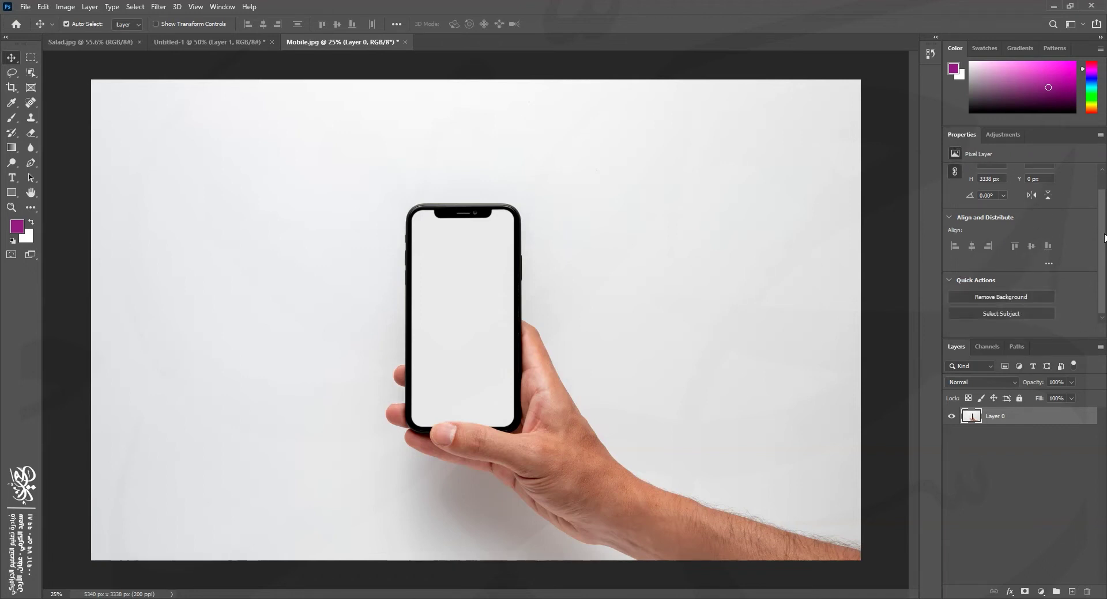
left_click(1037, 297)
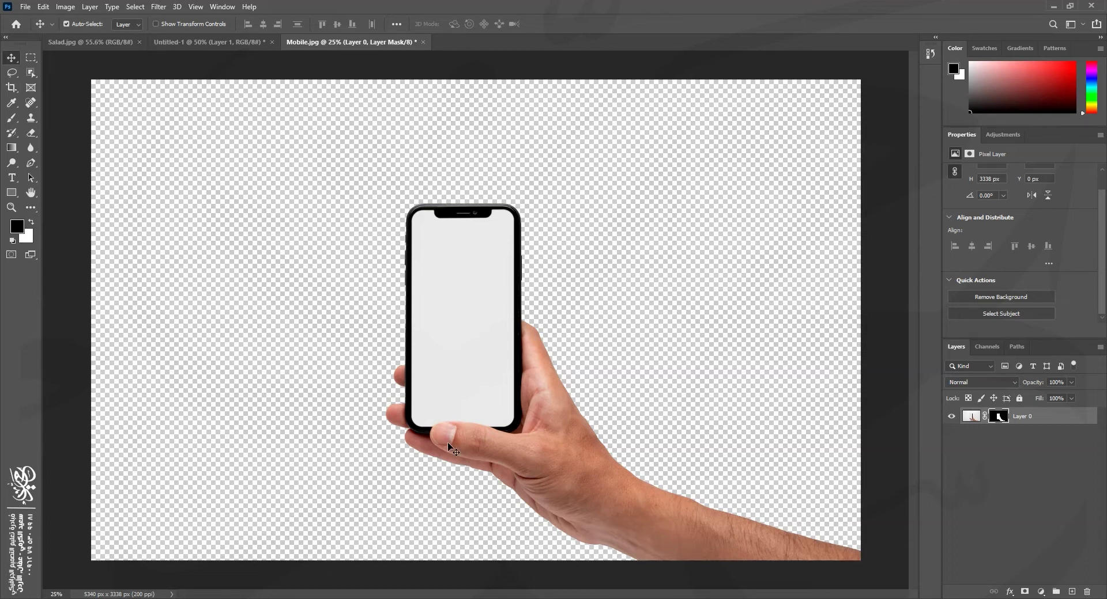
Step: Open Layer 0's mask for refinement and preview it On Black at 100% opacity to examine the edges around the fingers
double_click(999, 418)
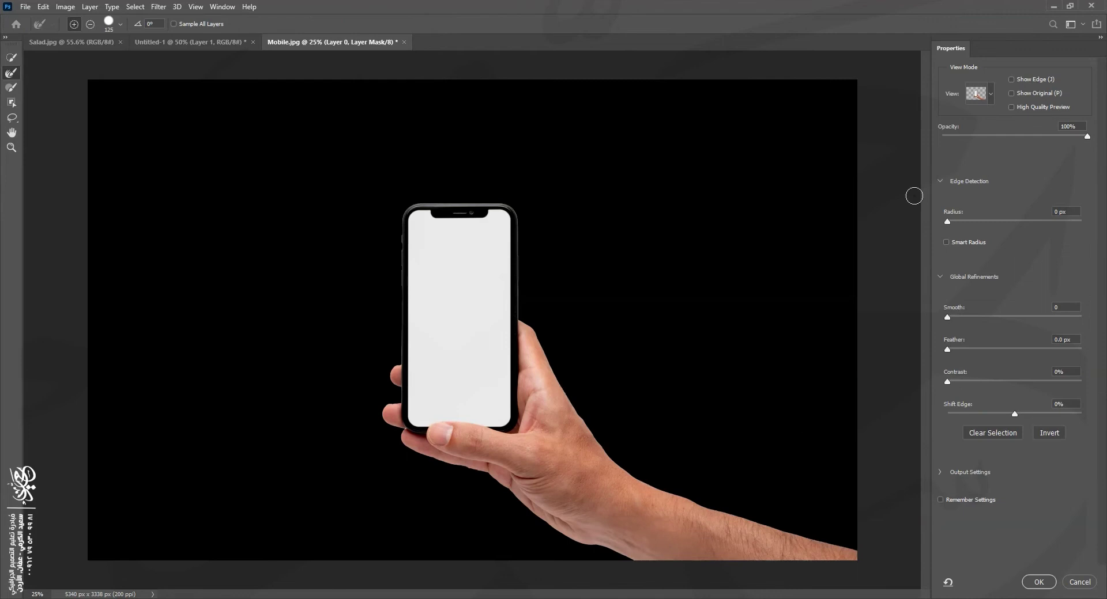
left_click(987, 95)
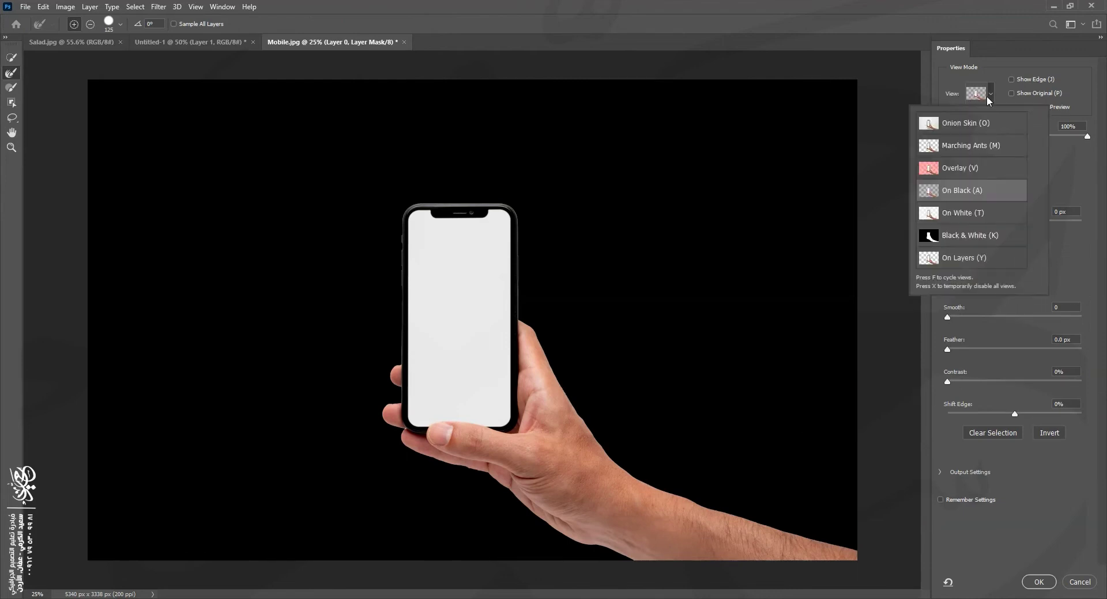
left_click(980, 191)
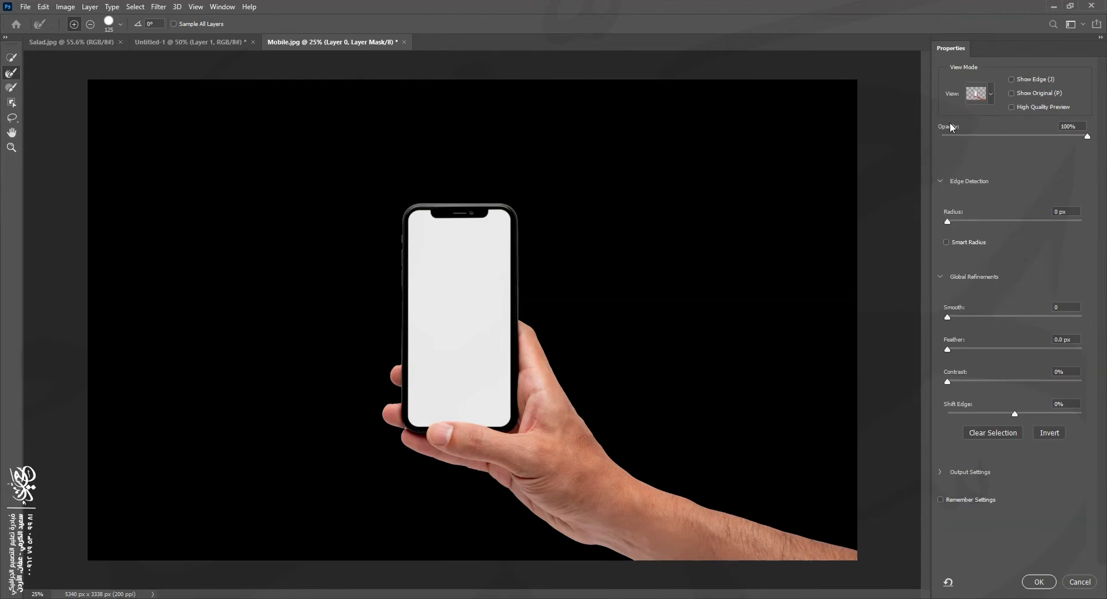
left_click_drag(1017, 136, 1094, 142)
key("ctrl+plus")
key("ctrl+plus")
key("ctrl+plus")
key("ctrl+plus")
key("ctrl+plus")
left_click_drag(327, 504, 578, 444)
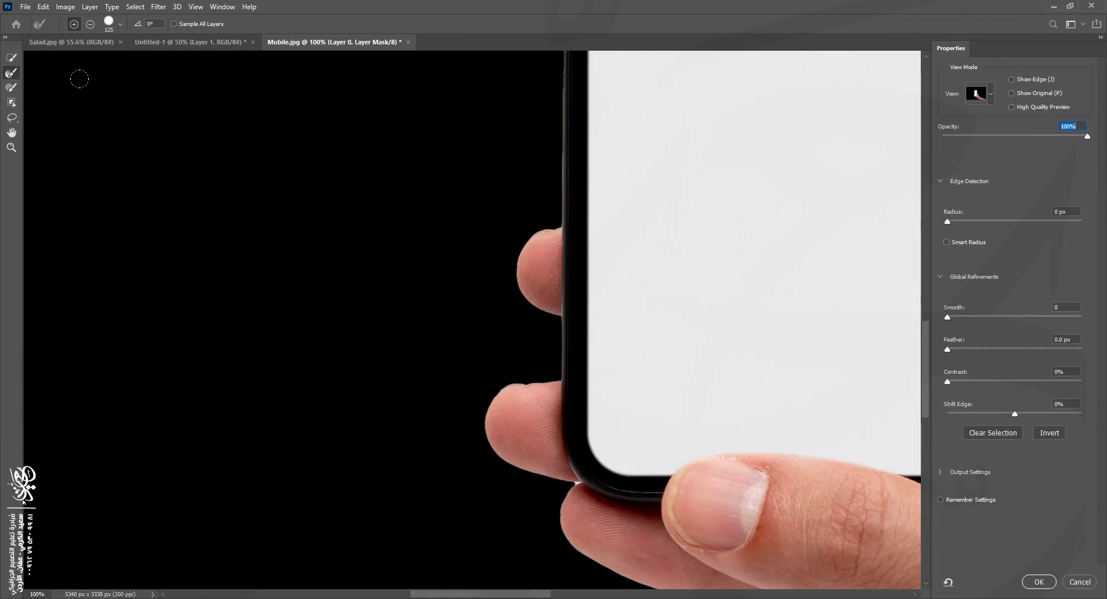
Step: Refine the mask edge between the lower fingers and the phone's corner using a size 30 Refine Edge Brush, and apply the refinement
right_click(425, 284)
left_click_drag(525, 334, 498, 338)
key("bracketleft")
key("bracketleft")
key("bracketleft")
key("bracketright")
key("bracketright")
key("bracketright")
key("bracketright")
key("bracketright")
key("bracketleft")
key("bracketleft")
key("bracketleft")
key("bracketleft")
key("bracketleft")
key("bracketleft")
key("bracketright")
key("bracketright")
key("bracketleft")
key("bracketleft")
key("bracketleft")
left_click_drag(570, 487, 581, 485)
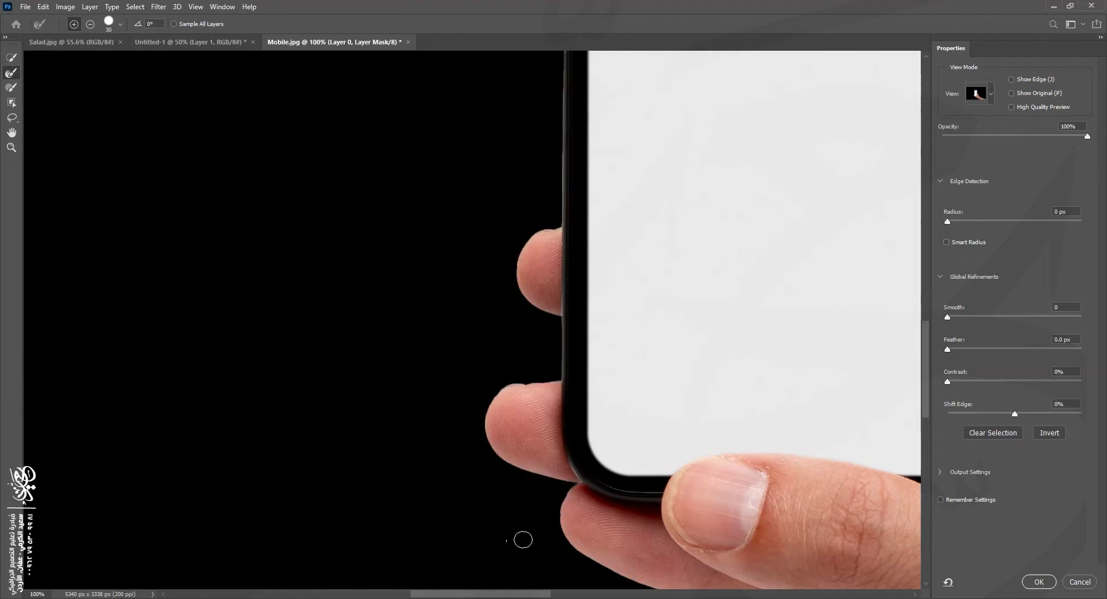
left_click(1038, 582)
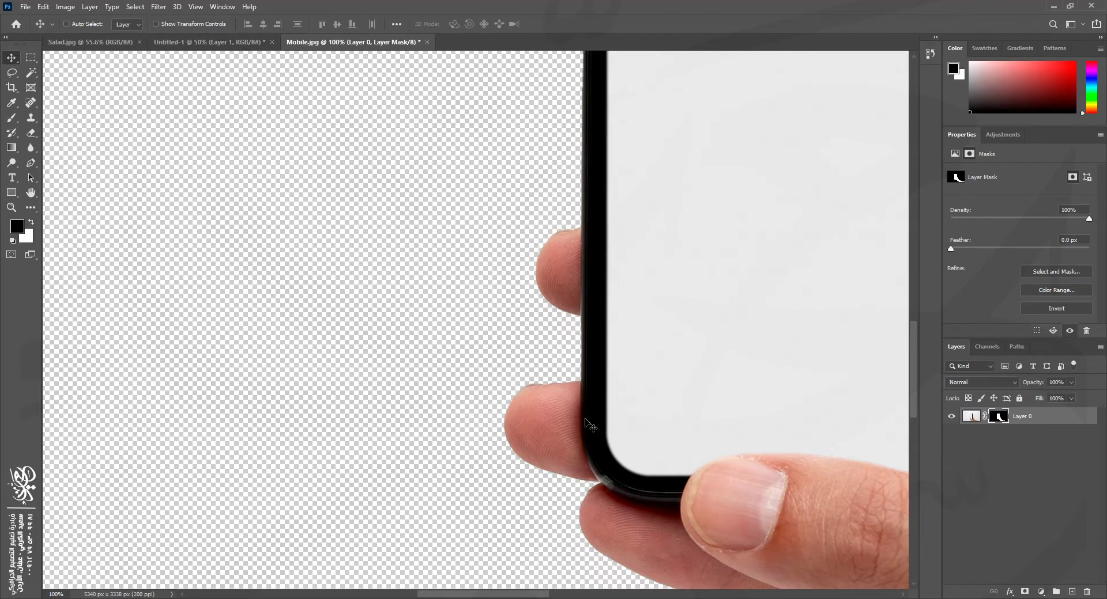
Step: Try trimming the transparent pixels around the hand and phone in the Mobile document, and undo the trim
key("ctrl+0")
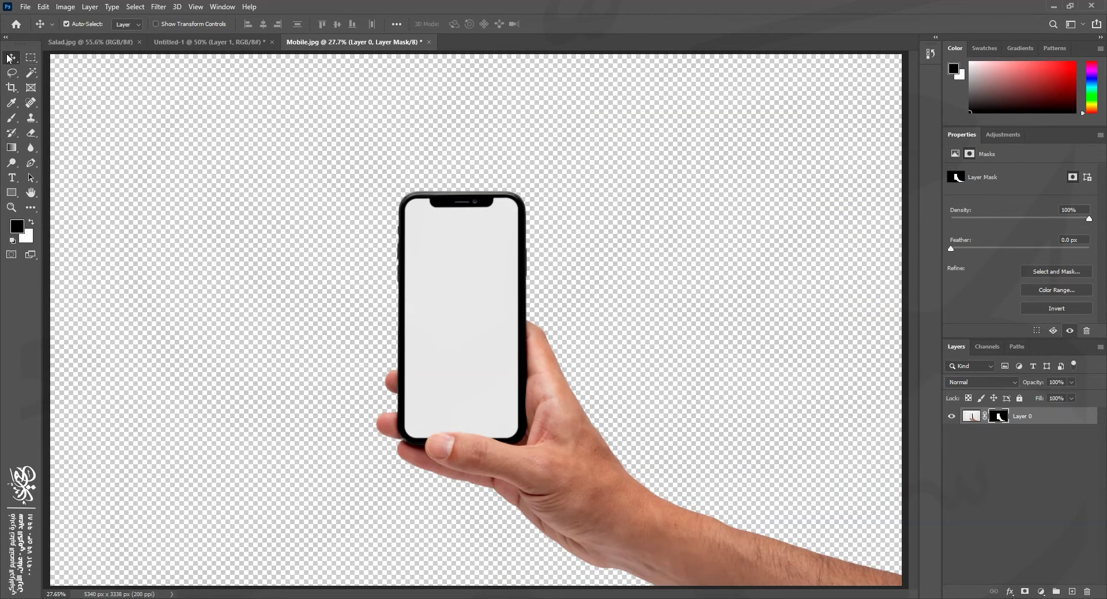
left_click(68, 7)
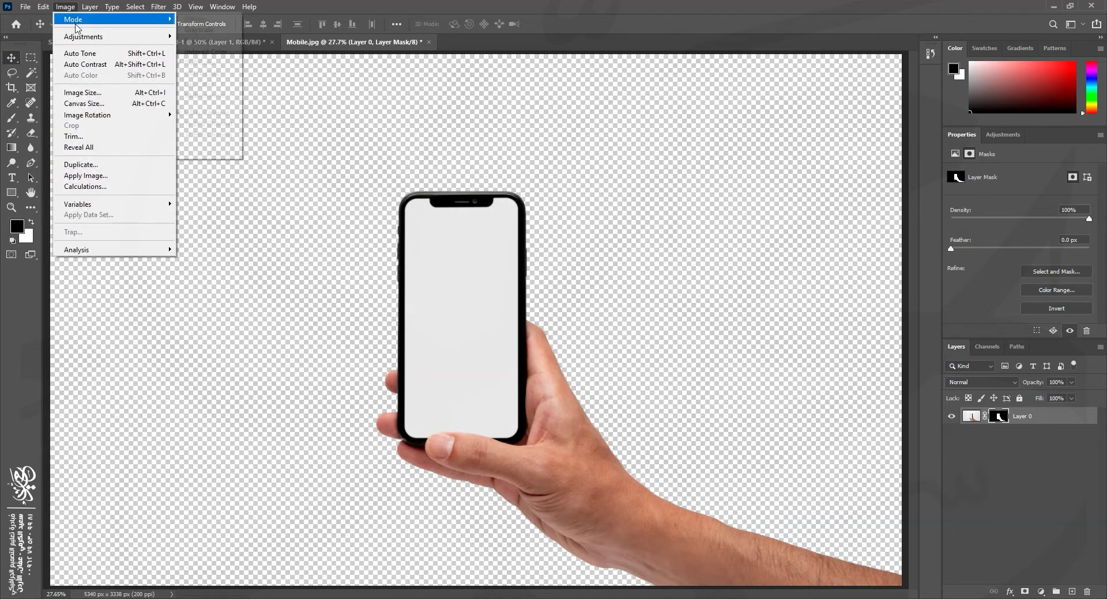
left_click(88, 136)
left_click(1044, 237)
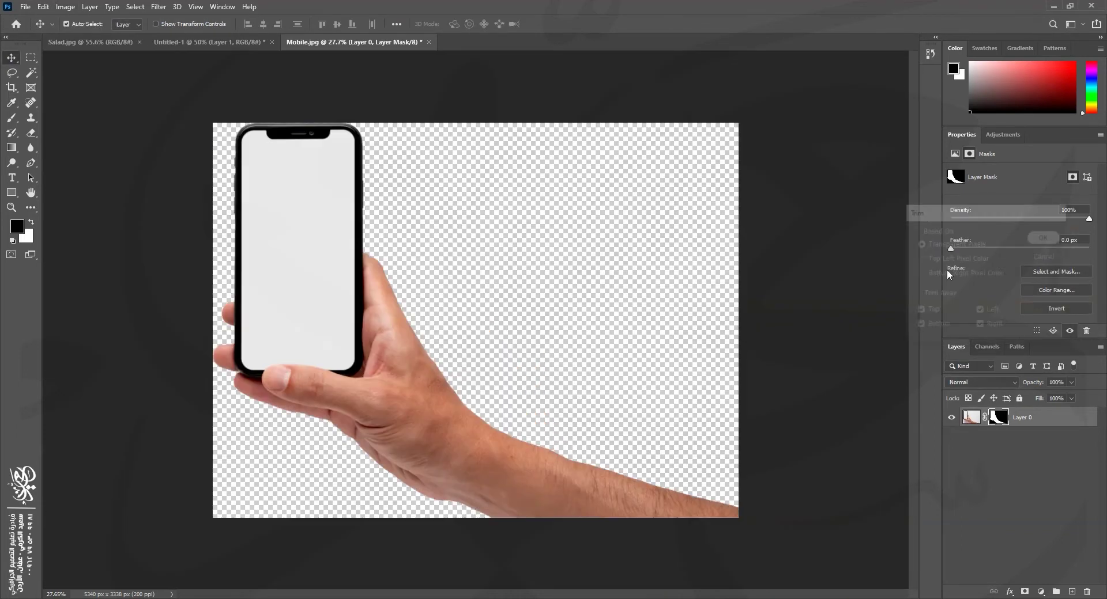
key("ctrl+z")
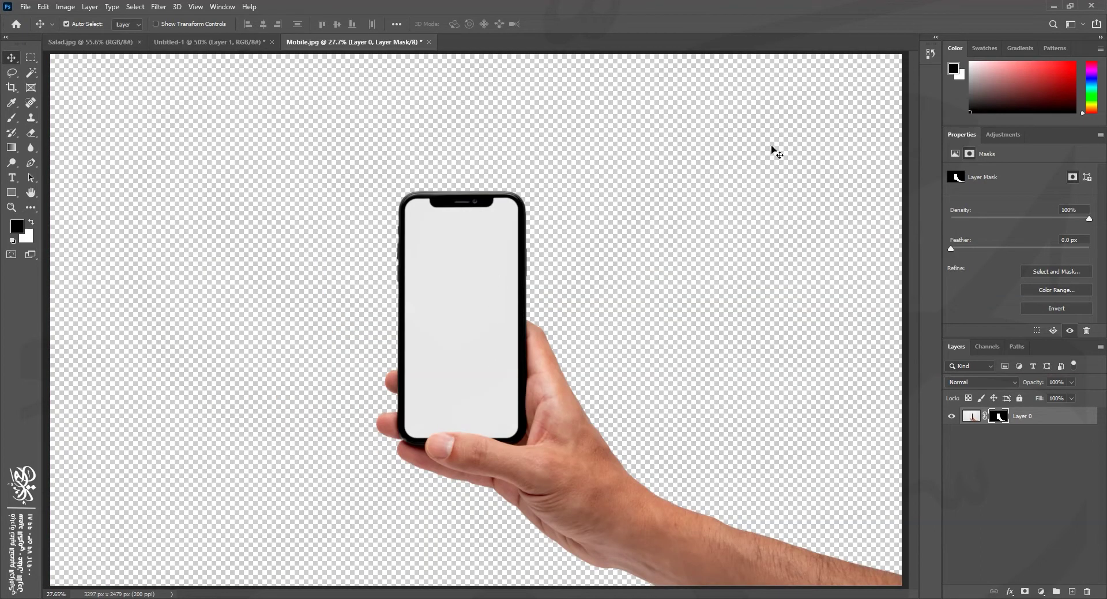
key("ctrl")
Step: Trim the Mobile document on all four sides based on transparent pixels
left_click(65, 7)
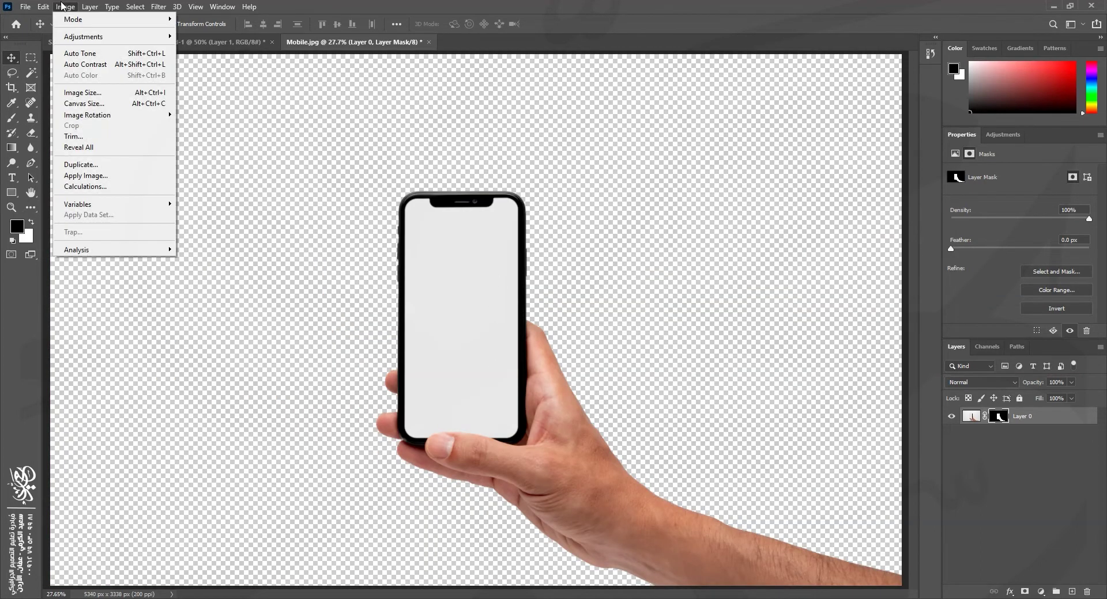
left_click(87, 137)
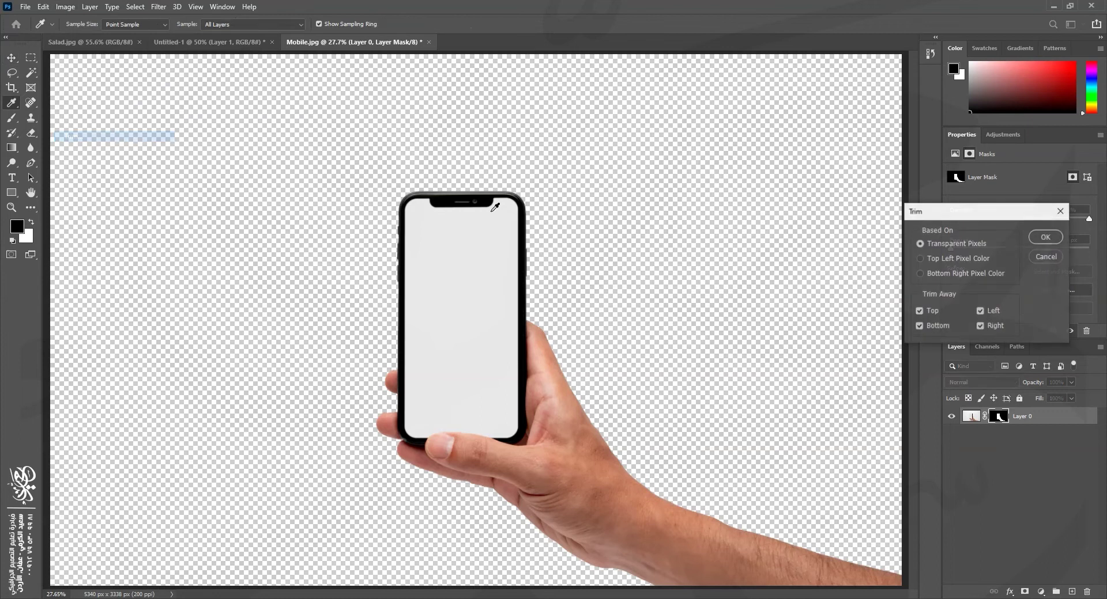
left_click(1033, 240)
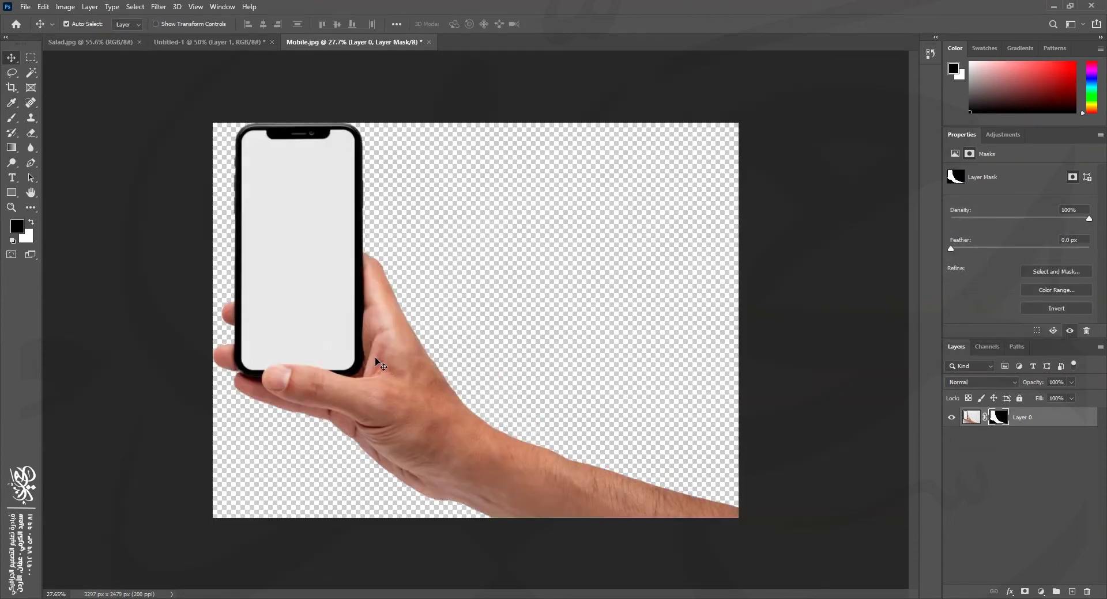
Step: Copy the hand-and-phone layer with its mask from the Mobile document into the Untitled-1 document
left_click(974, 420)
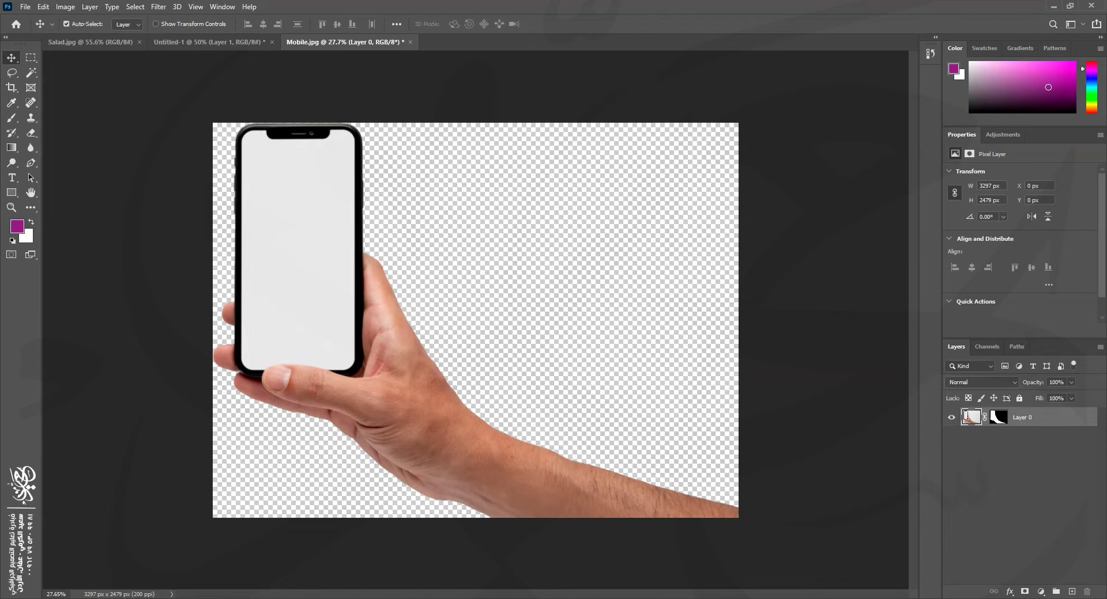
left_click_drag(399, 394, 481, 323)
left_click_drag(387, 370, 525, 389)
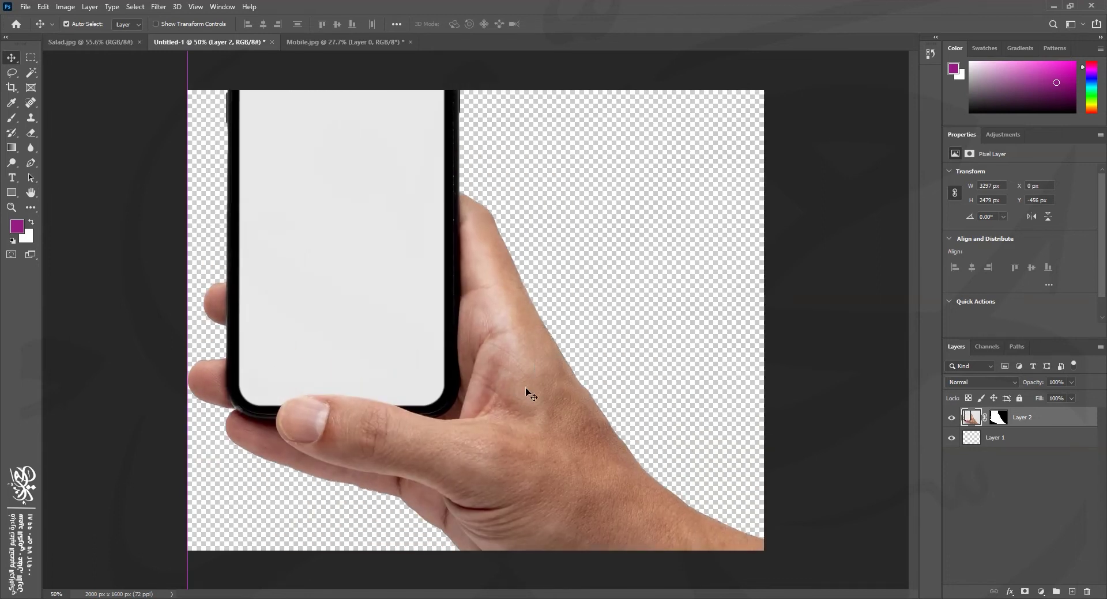
Step: Scale the hand-and-phone layer to about 56% and centre it at X 2000, Y 860 px, with the forearm extending past the canvas's right edge
key("ctrl+t")
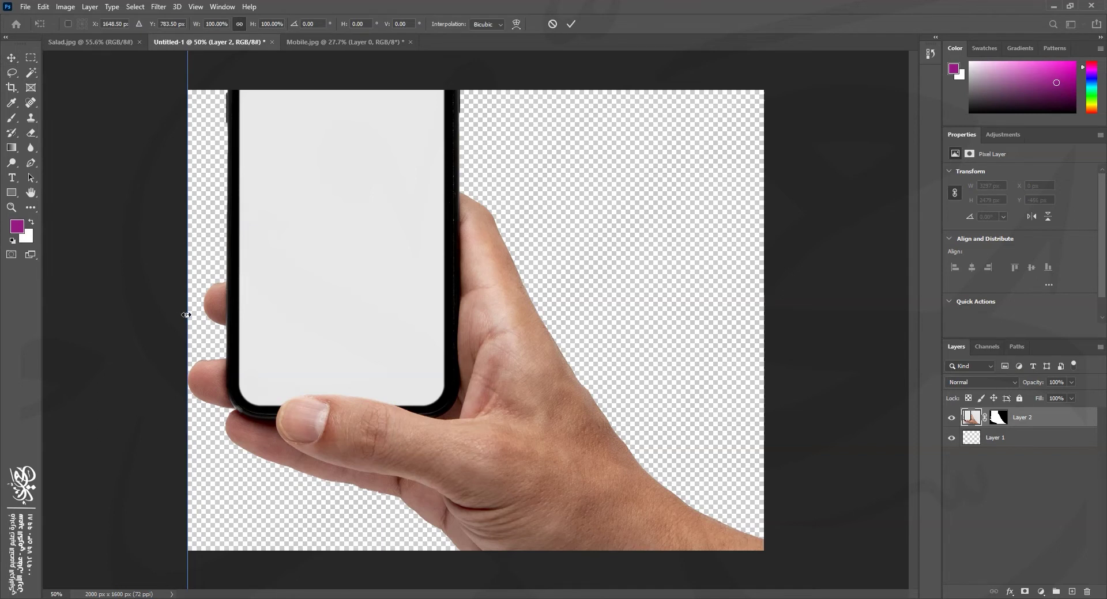
key("ctrl+minus")
key("ctrl+minus")
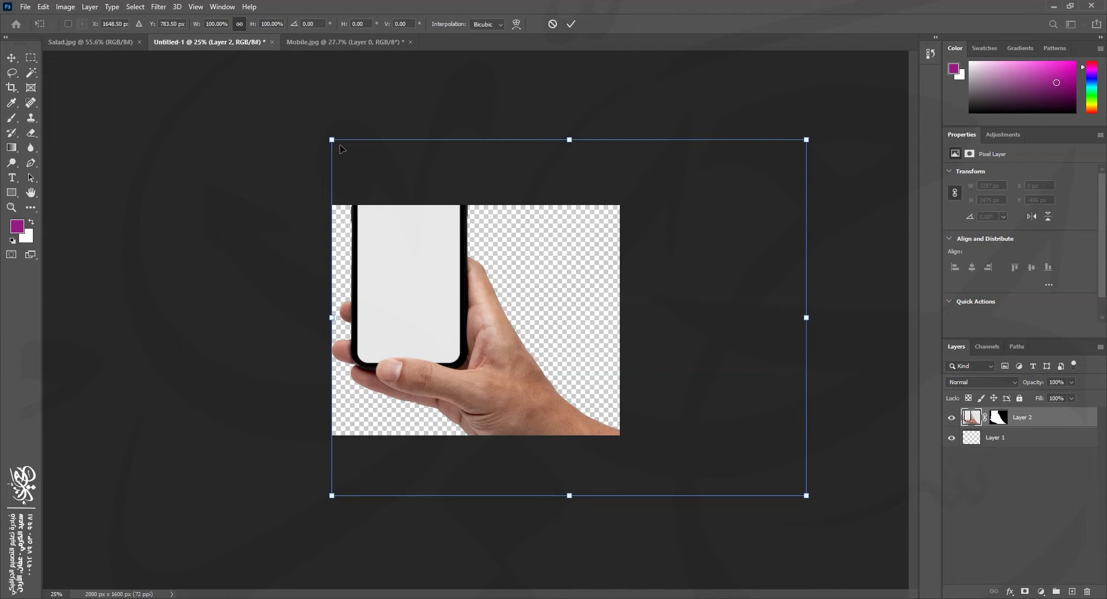
left_click_drag(808, 499, 590, 386)
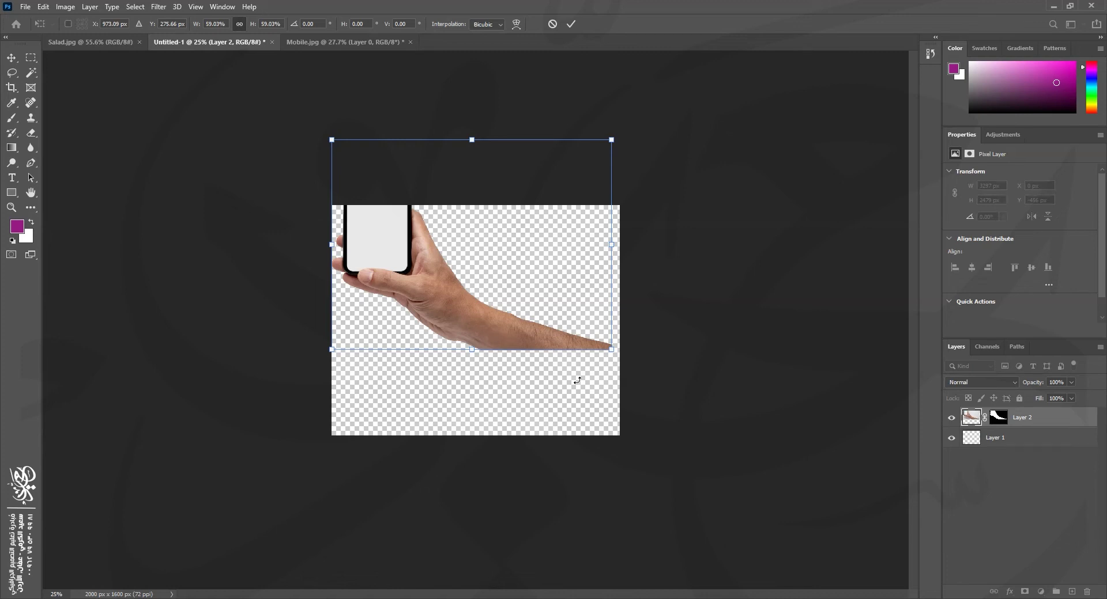
left_click_drag(478, 321, 622, 399)
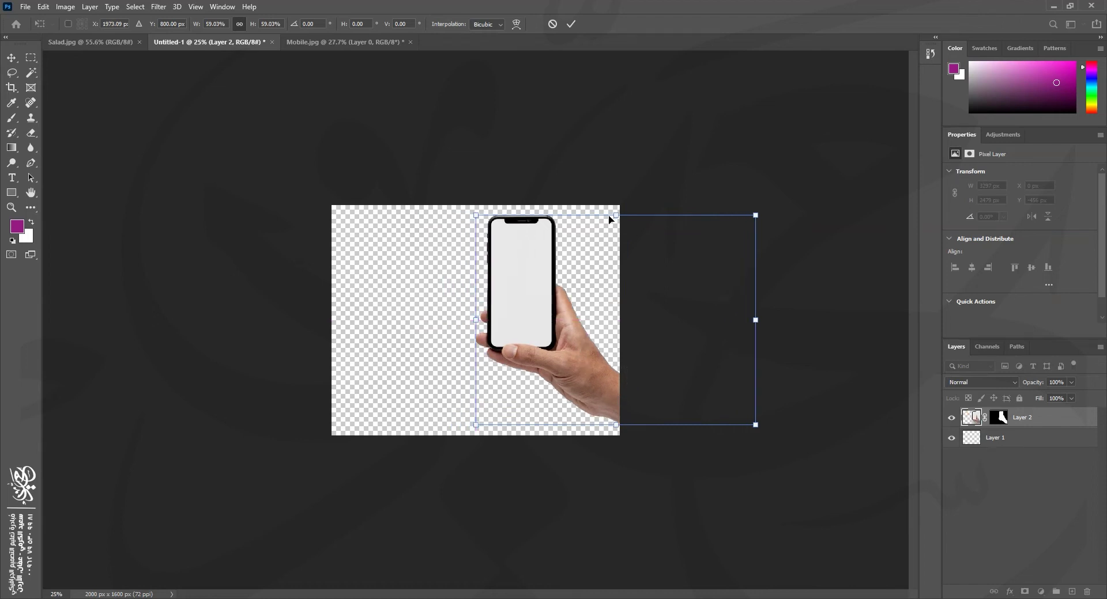
left_click_drag(615, 215, 614, 226)
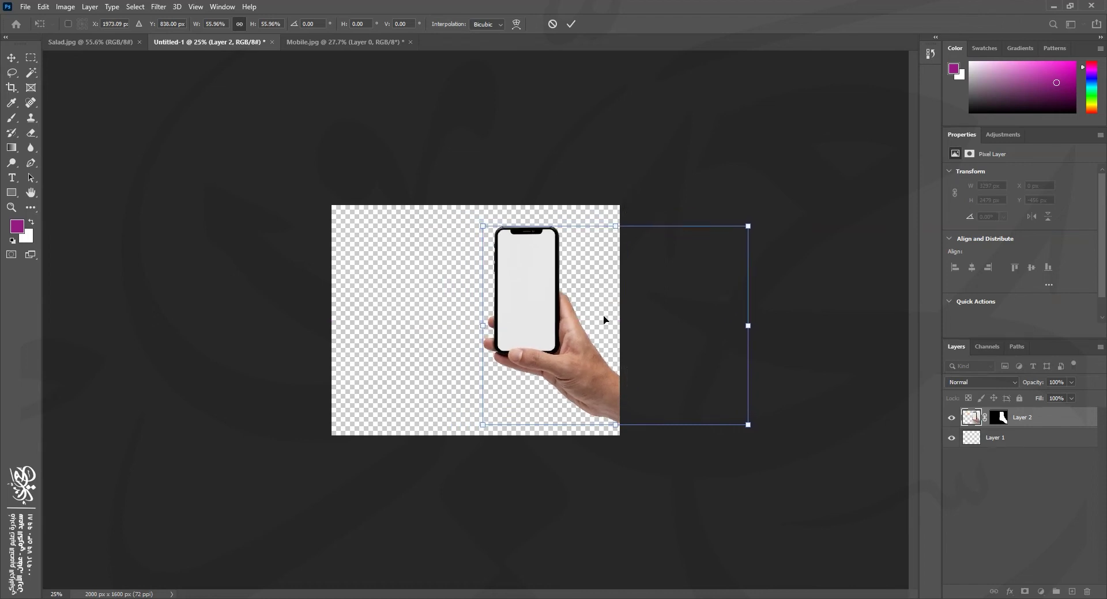
left_click_drag(590, 350, 594, 362)
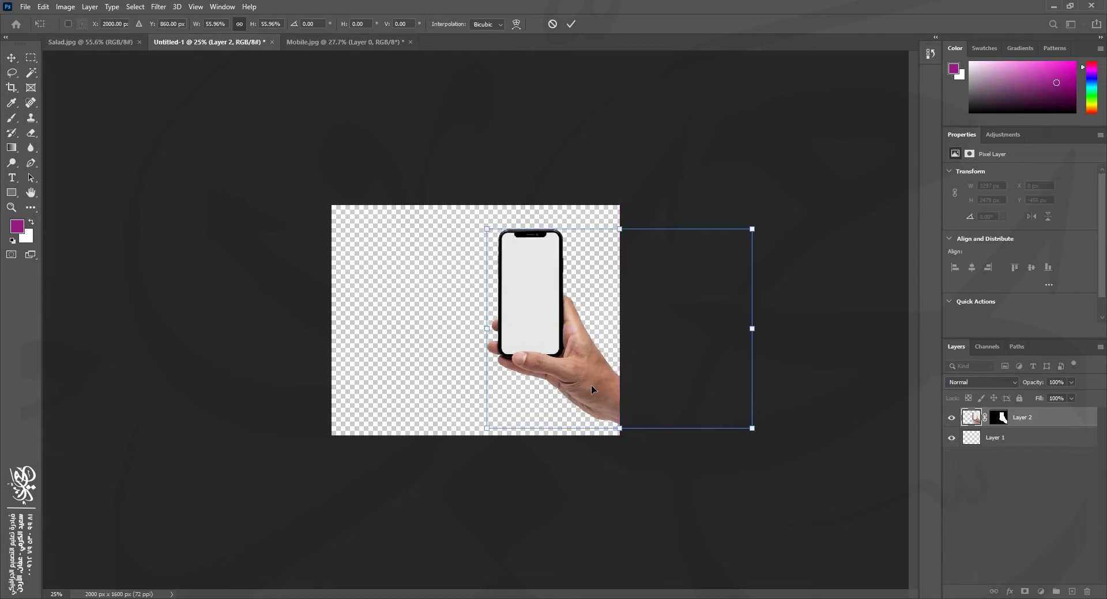
key("Return")
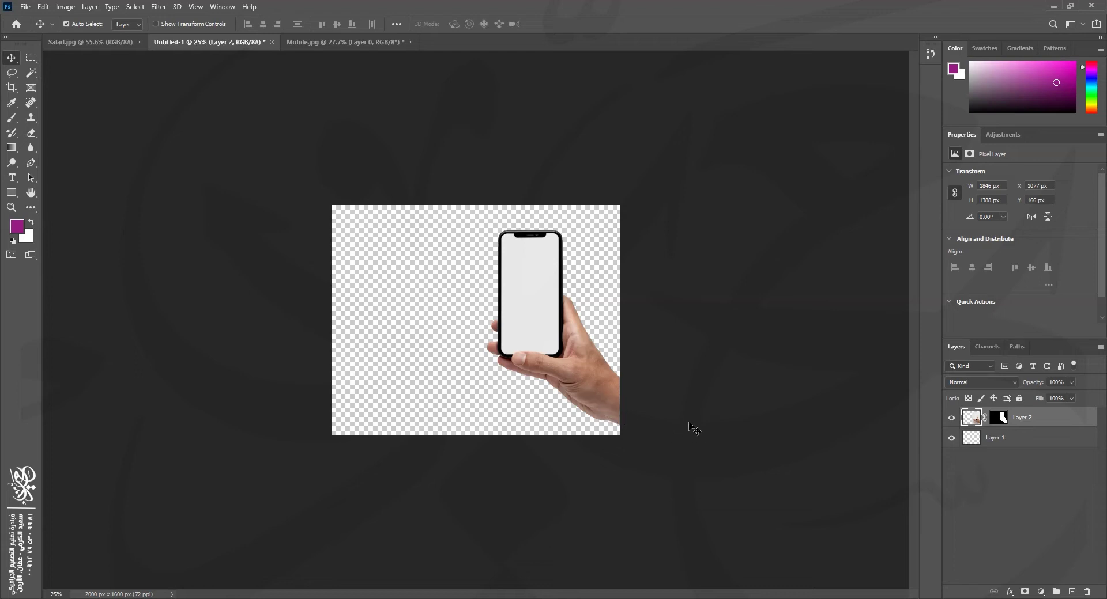
Step: Try trimming the Untitled-1 canvas on all sides based on transparent pixels, and undo it
key("ctrl")
key("ctrl")
left_click(60, 8)
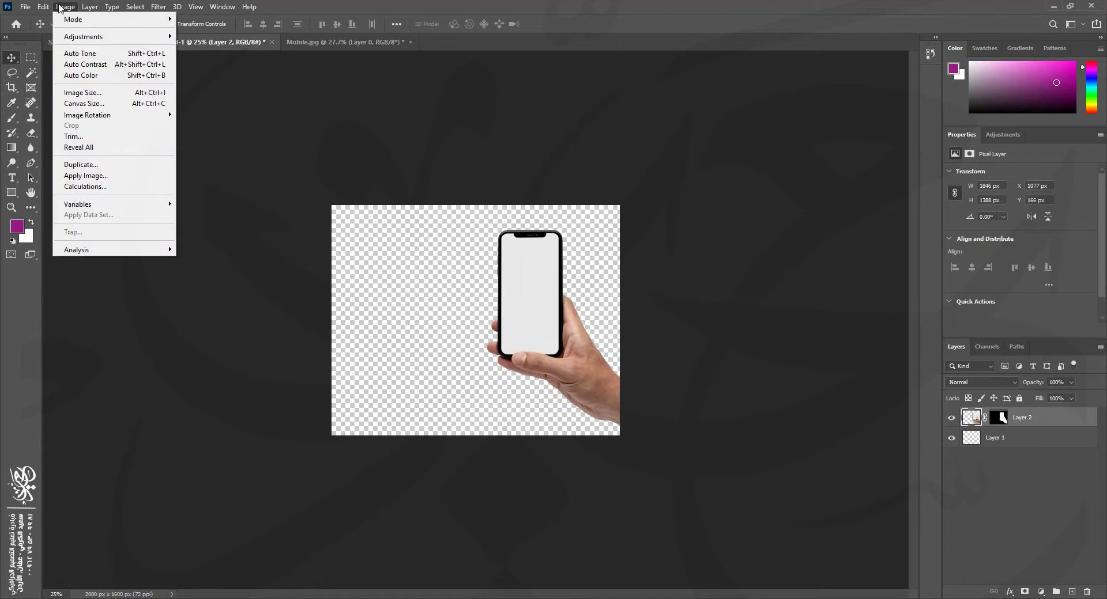
left_click(85, 137)
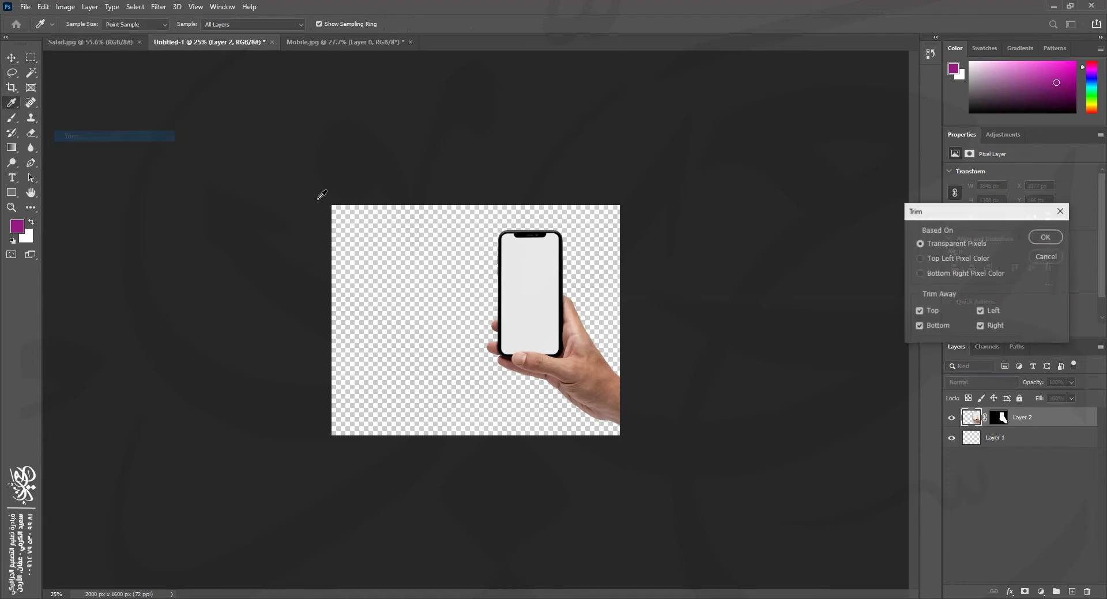
left_click(1047, 241)
key("ctrl+z")
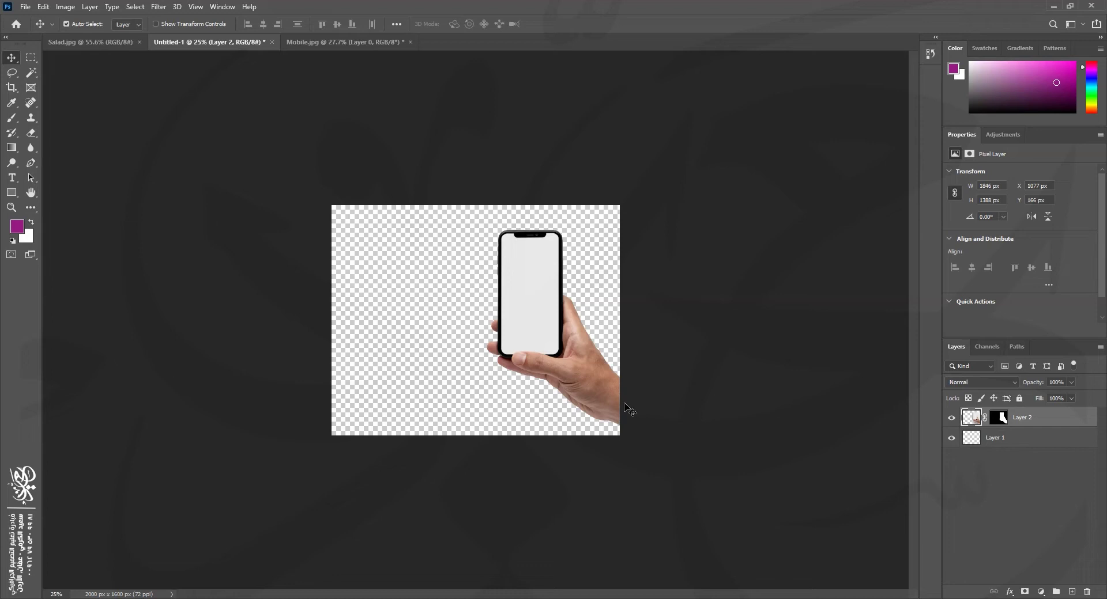
Step: Crop to the existing canvas bounds with Delete Cropped Pixels enabled to remove the part of the arm outside the canvas
key("c")
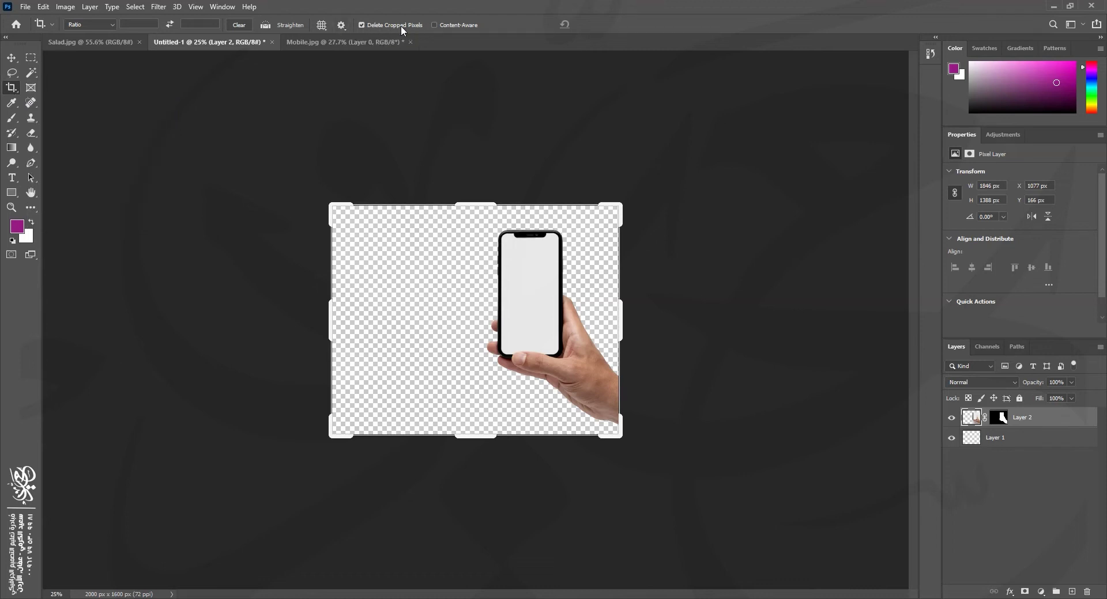
left_click(552, 311)
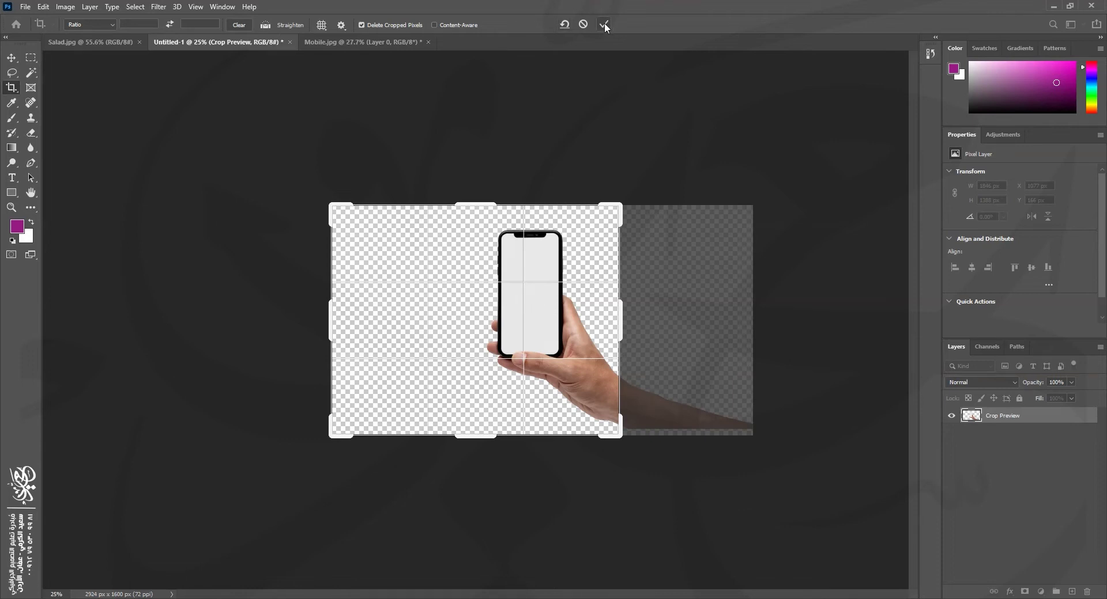
double_click(547, 319)
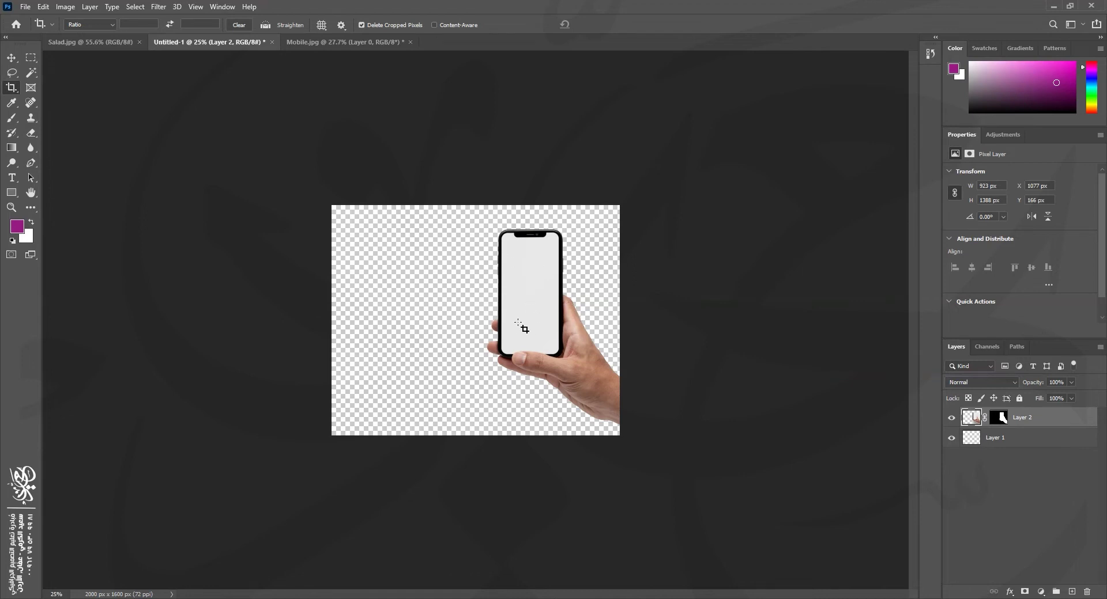
Step: Try moving the hand-and-phone layer inward to check the cut edge of the arm, and undo the move
key("v")
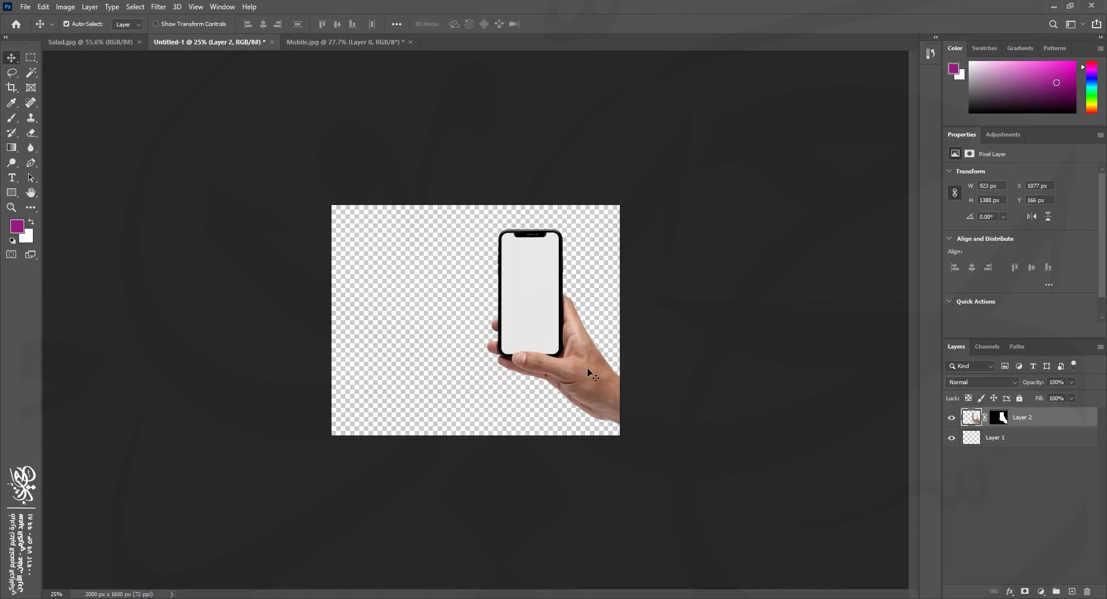
left_click_drag(590, 373, 575, 372)
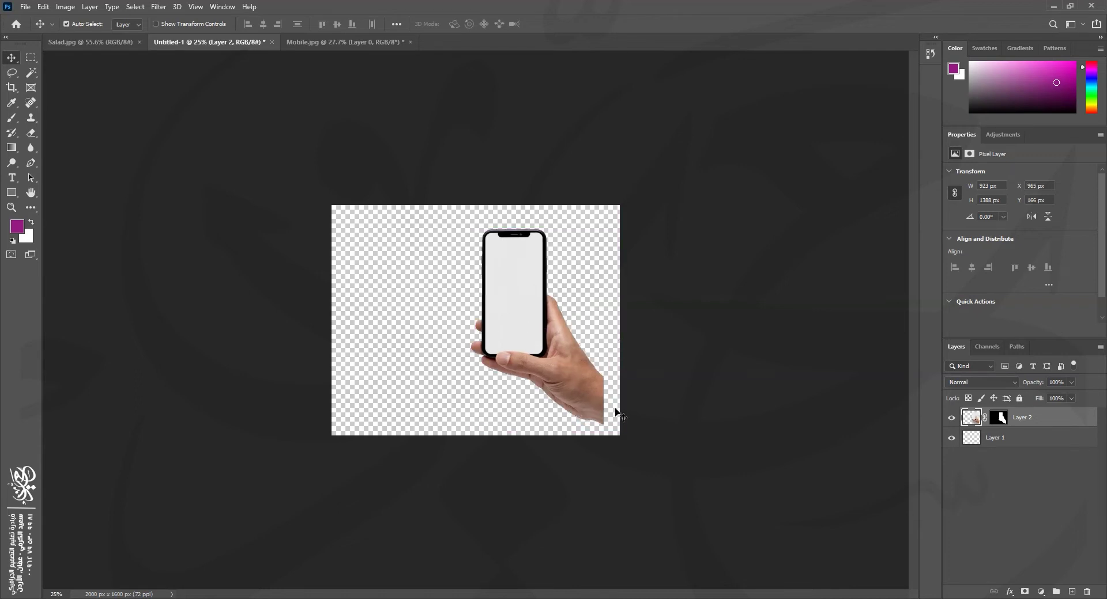
key("ctrl+z")
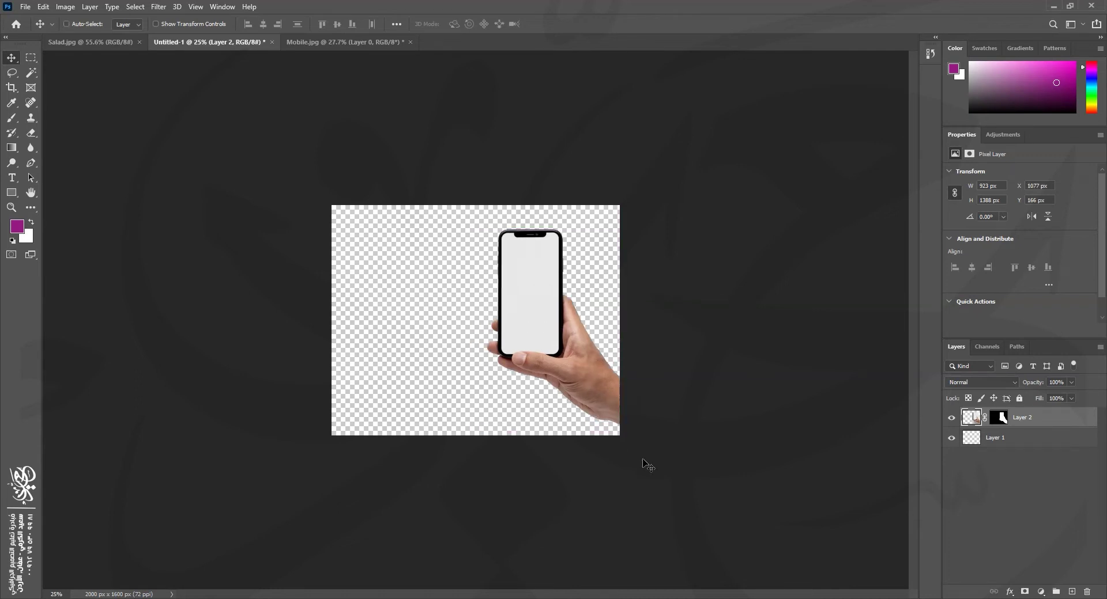
Step: Consult the Salad reference and place the BG_Mobile image from the NEXT folder into the Untitled-1 document
left_click(11, 87)
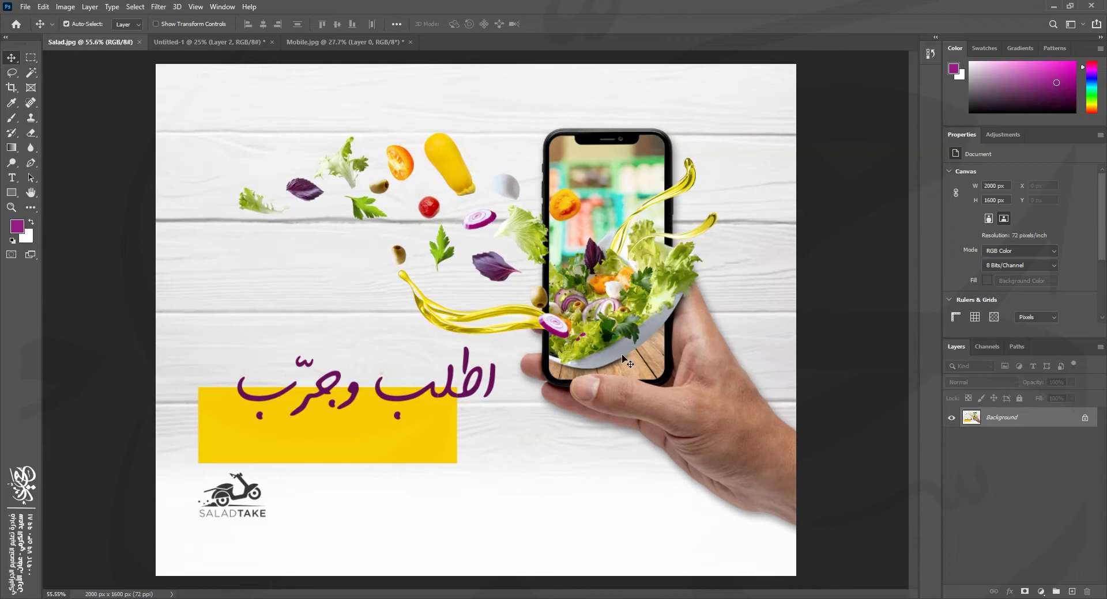
left_click(215, 38)
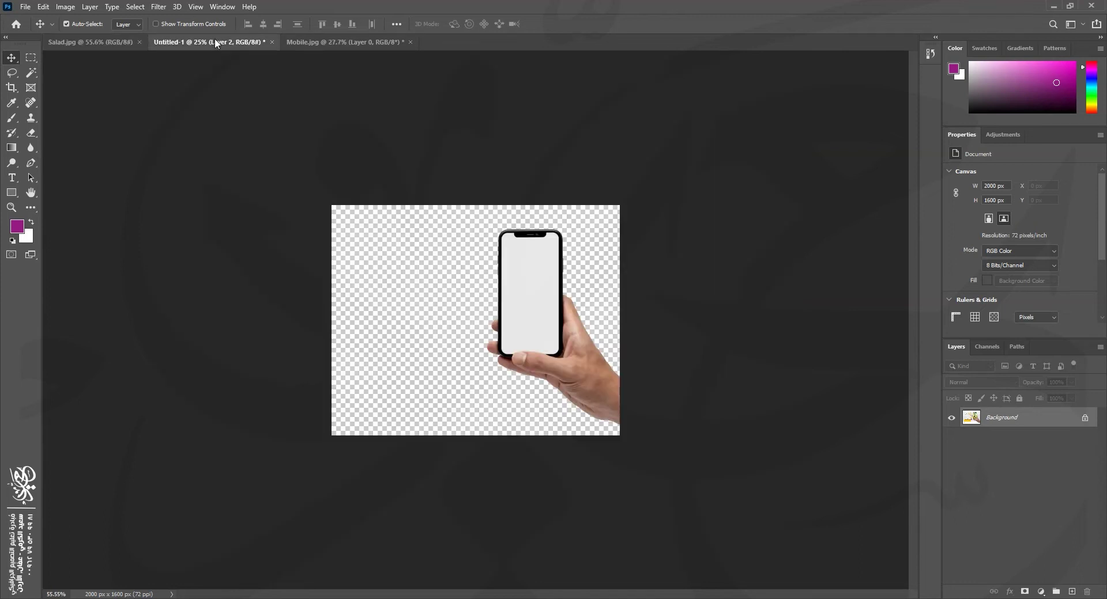
key("z")
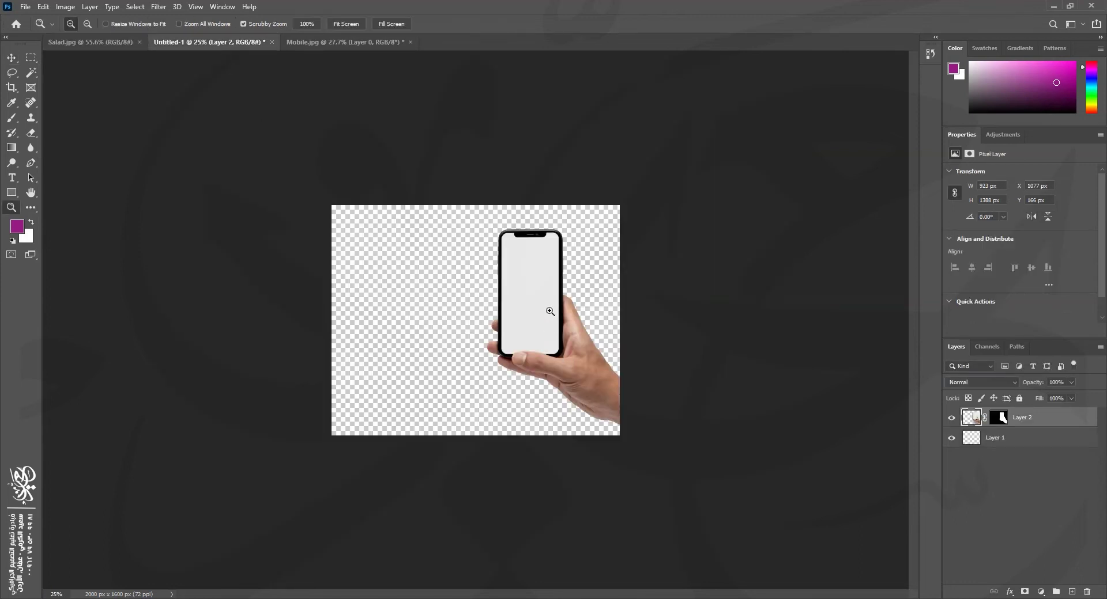
left_click_drag(549, 292, 601, 326)
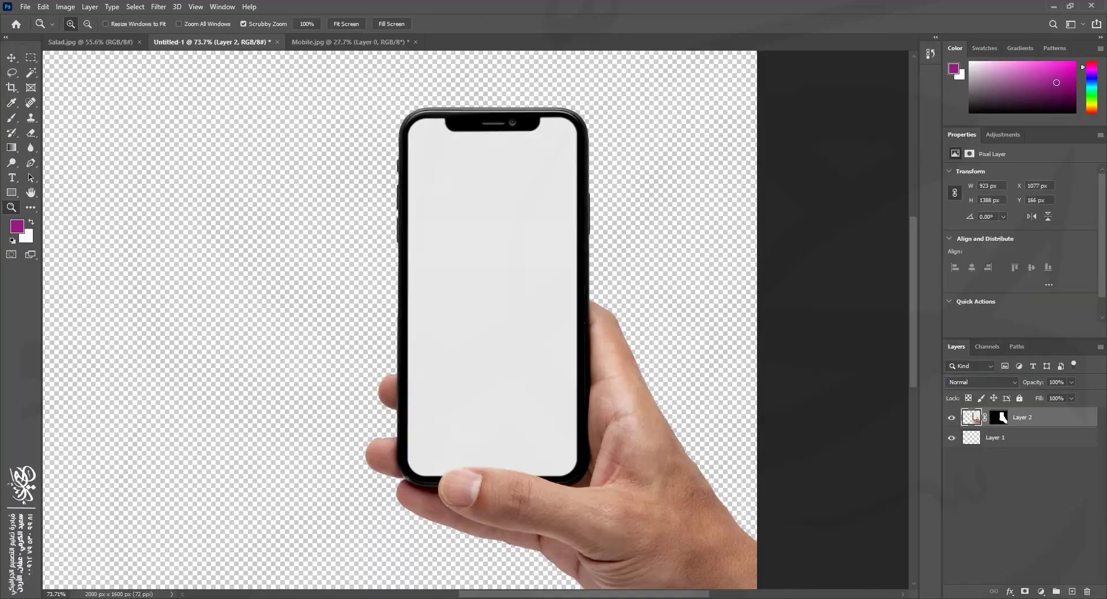
key("alt+Tab")
left_click(632, 509)
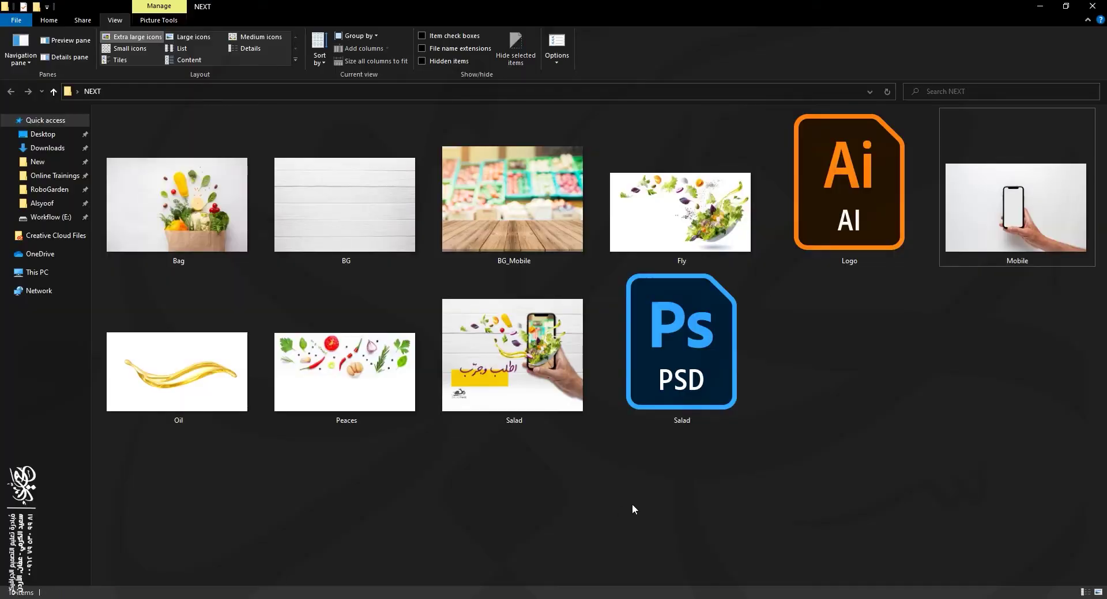
left_click_drag(520, 193, 502, 337)
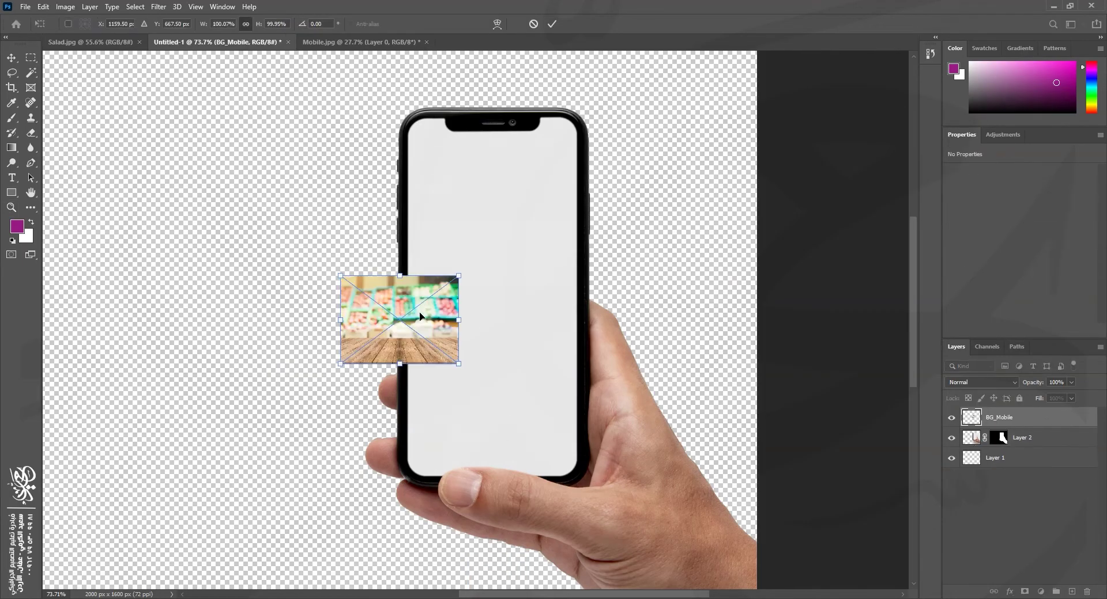
Step: Align the BG_Mobile image with the top of the phone screen and enlarge it to about 1142 x 855 px to cover the screen
left_click_drag(413, 317, 501, 164)
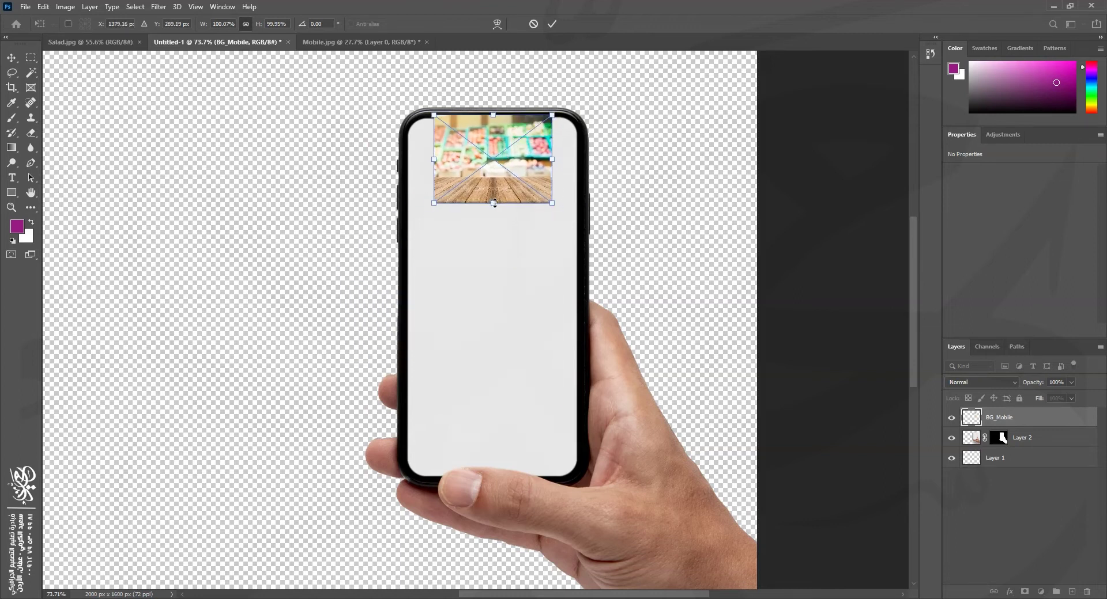
left_click_drag(495, 203, 512, 478)
key("Return")
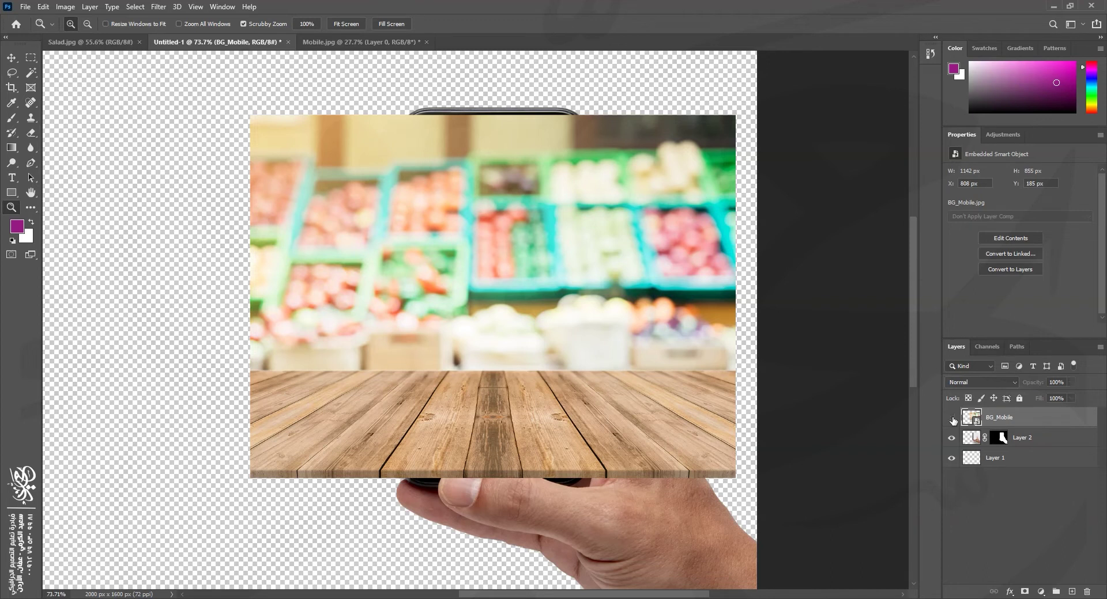
Step: Hide the BG_Mobile layer and select the blank phone screen on Layer 2 with the Magic Wand tool
left_click(952, 418)
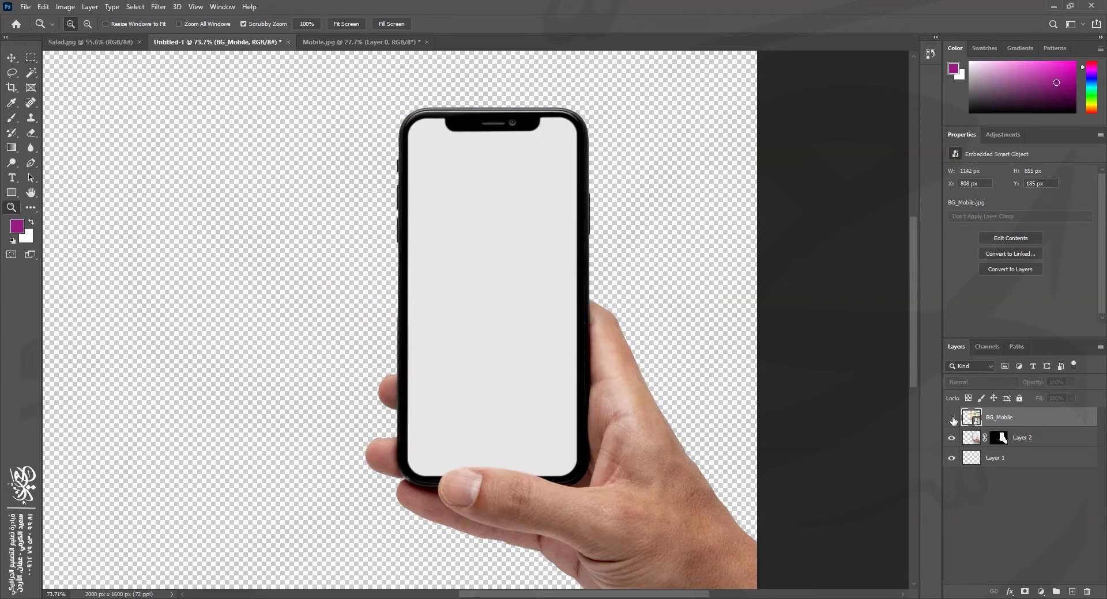
left_click(970, 439)
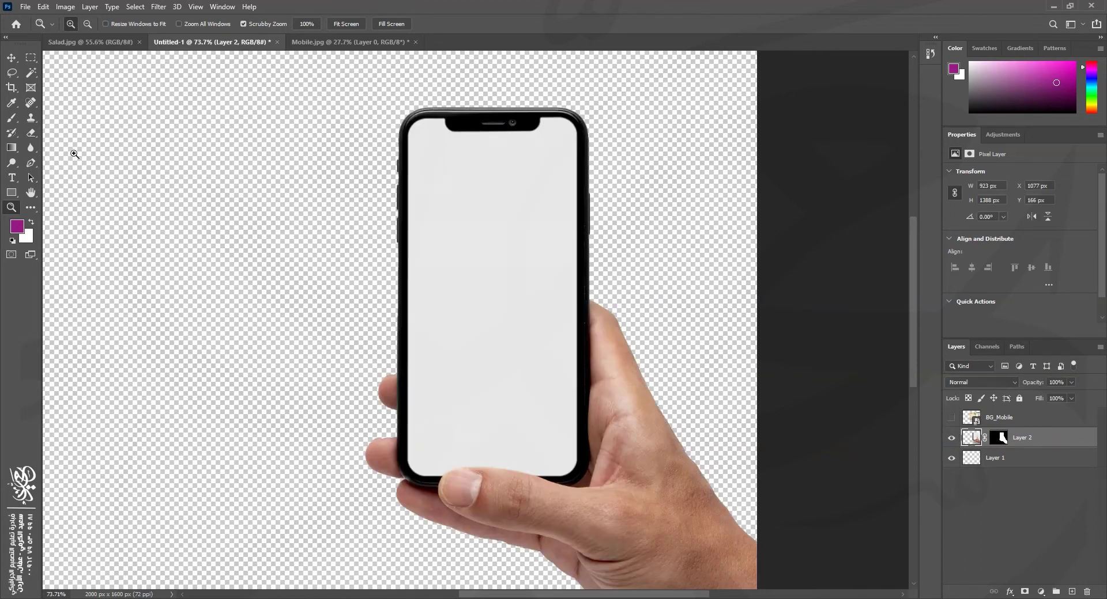
left_click(30, 74)
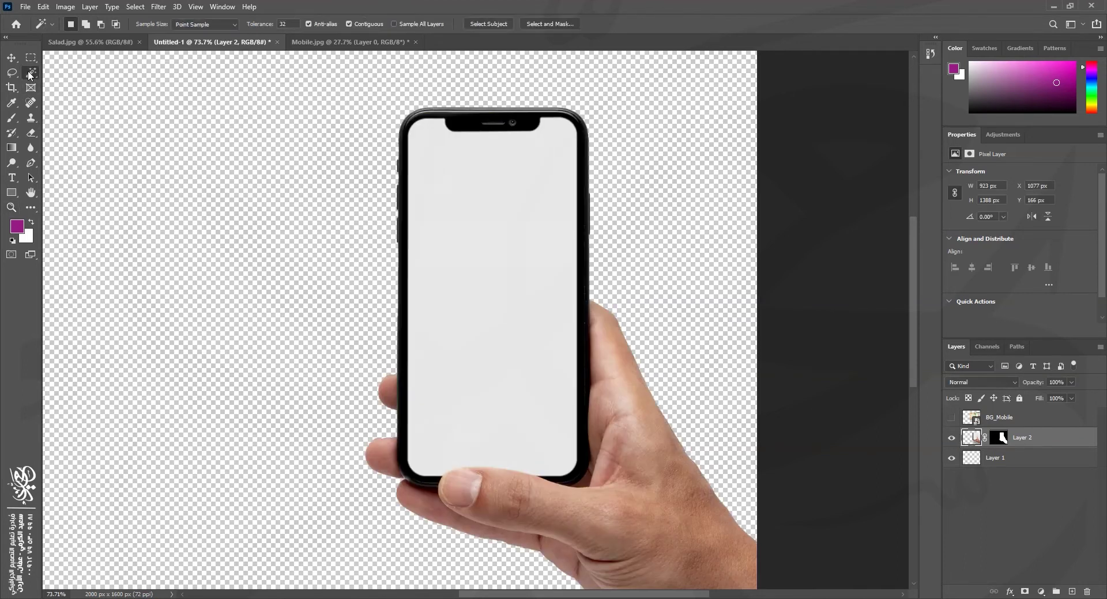
right_click(31, 75)
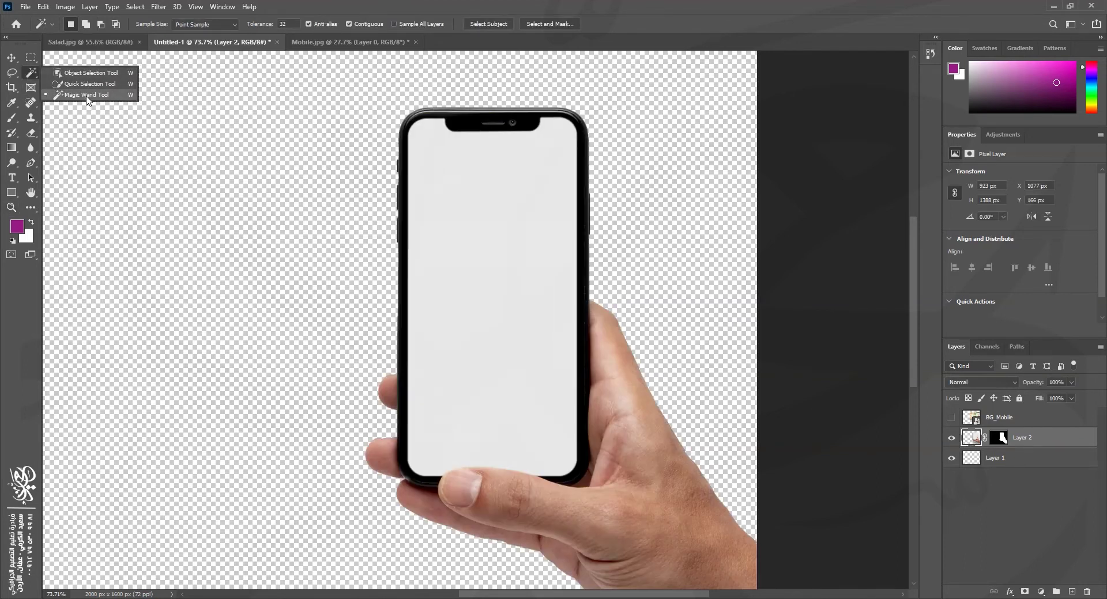
left_click(88, 95)
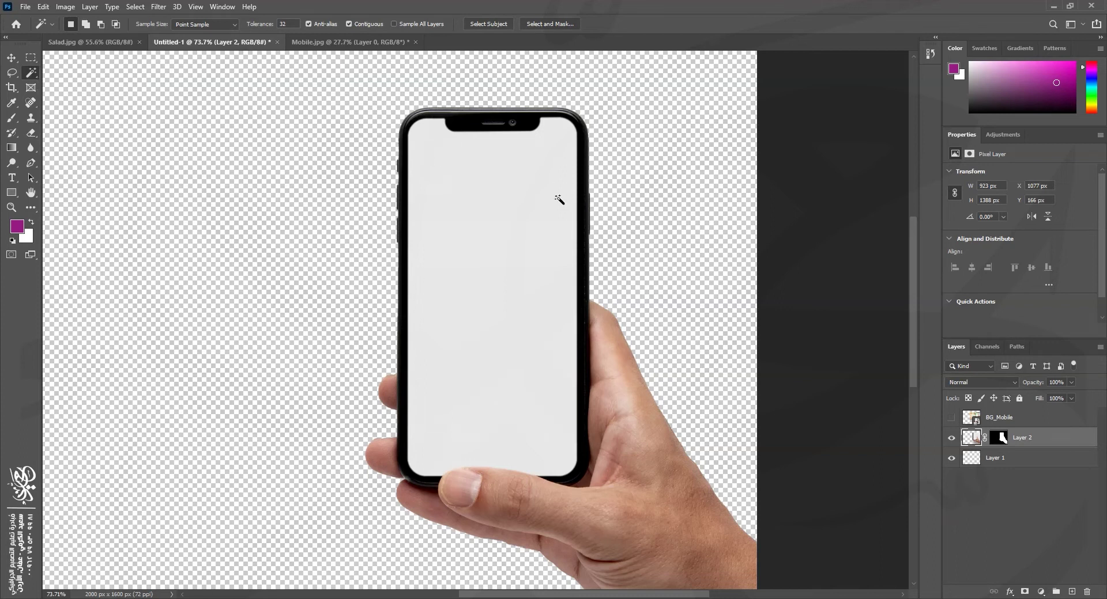
left_click(495, 222)
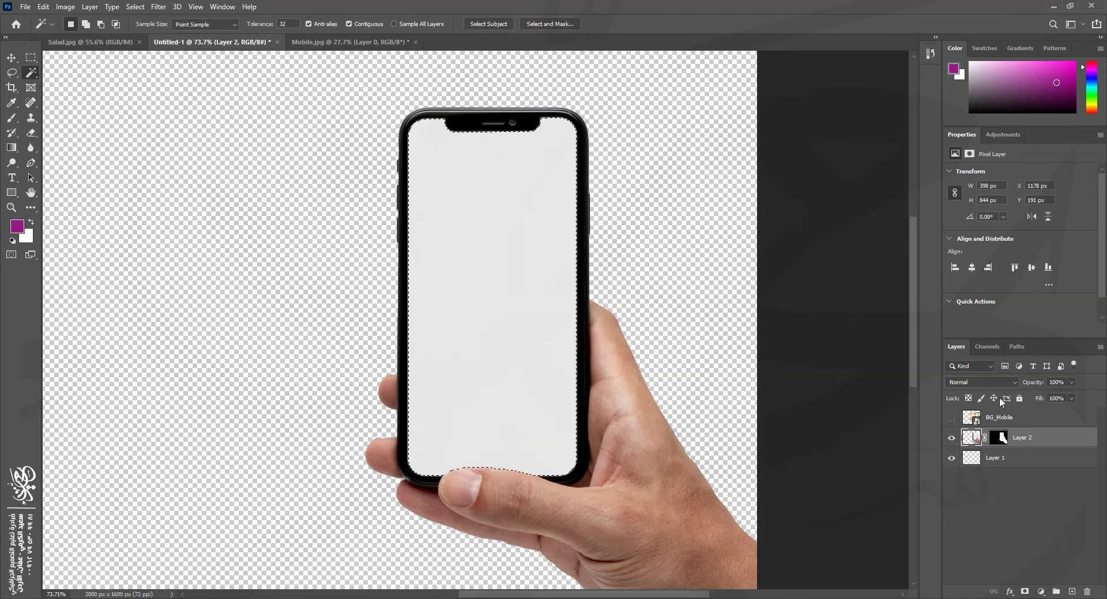
Step: Show BG_Mobile again and add a layer mask to it from the phone screen selection
left_click(951, 420)
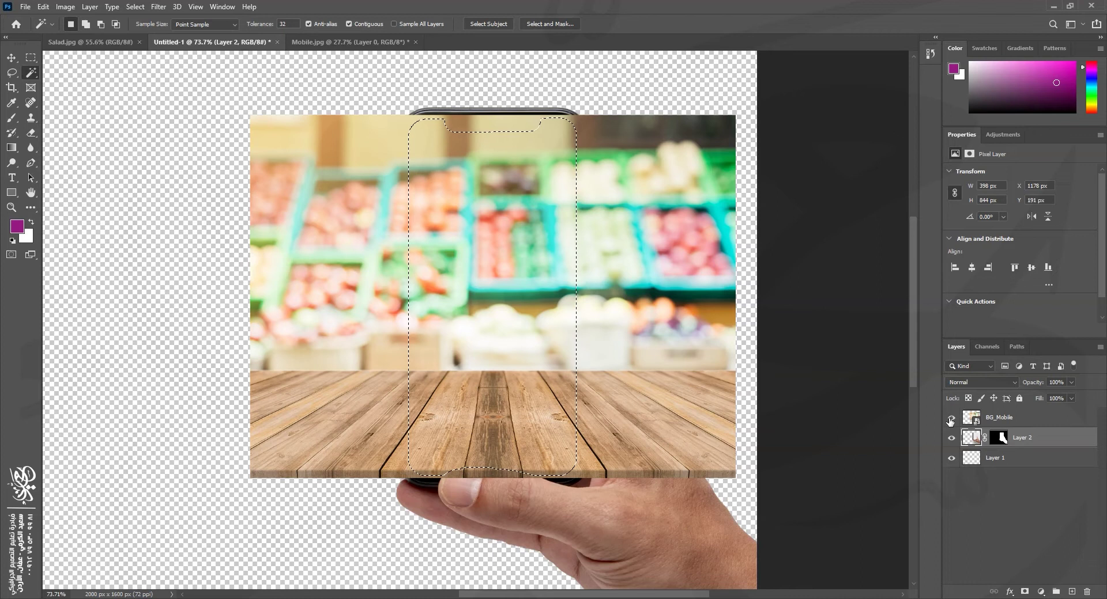
left_click(1021, 425)
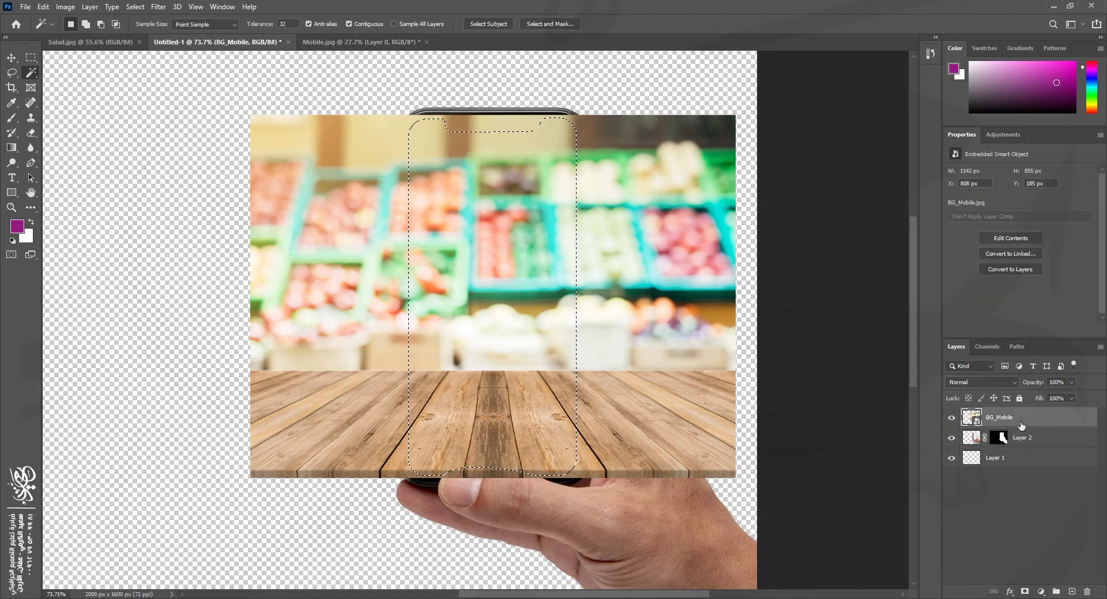
left_click(1025, 592)
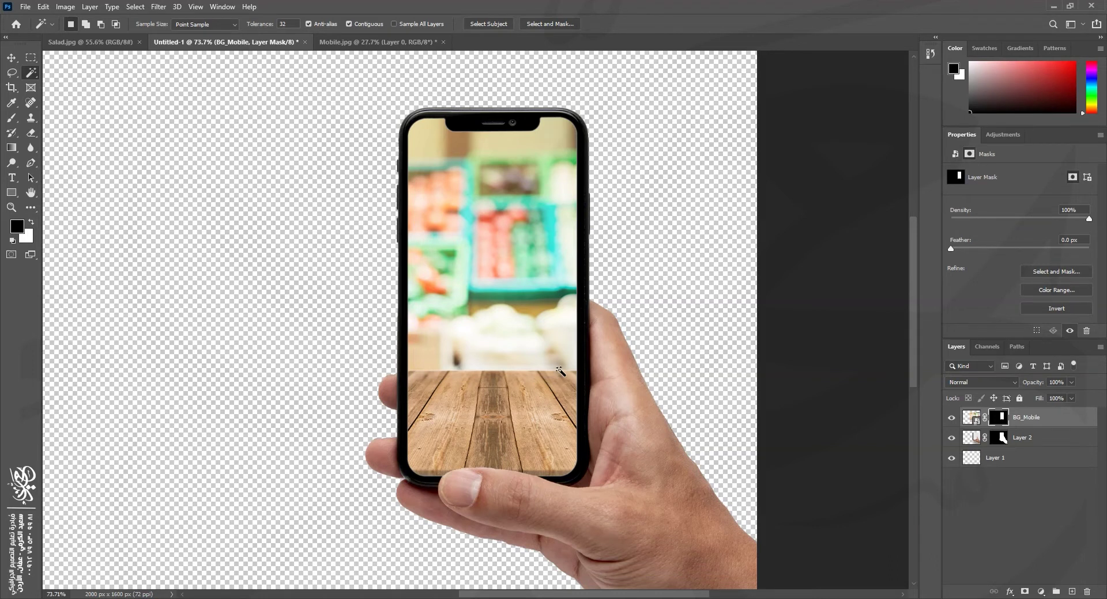
Step: Try moving the masked BG_Mobile layer off the phone, and undo the move
key("v")
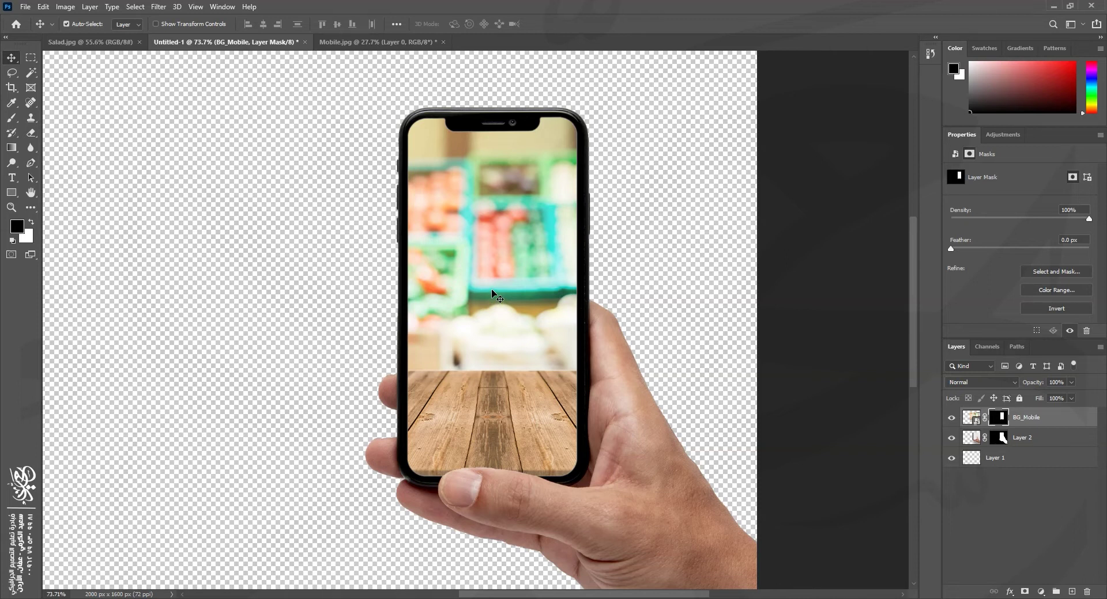
left_click_drag(524, 314, 287, 345)
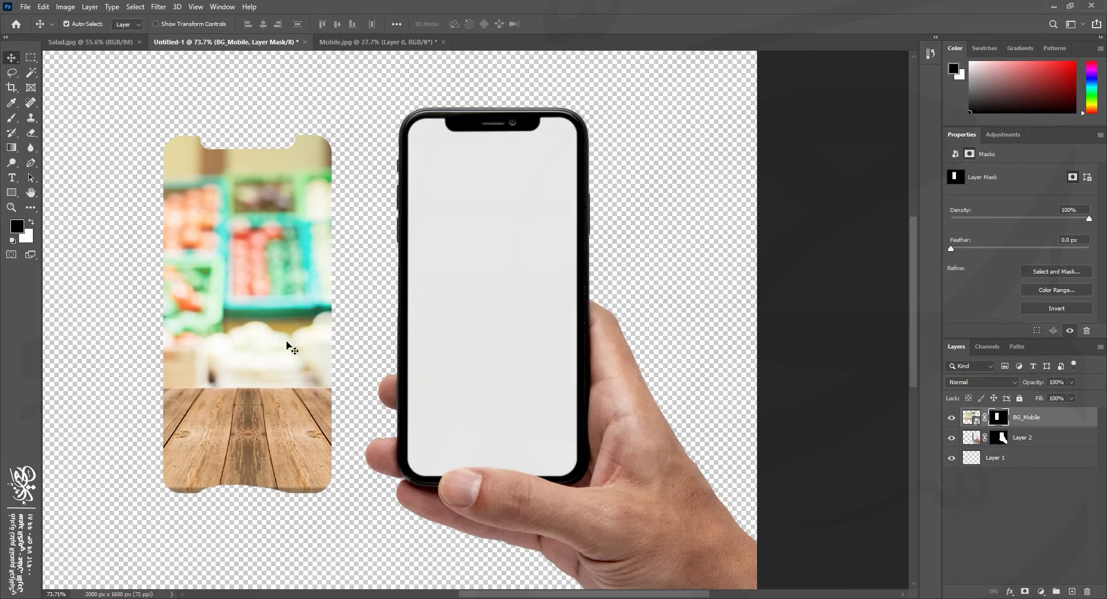
key("ctrl+z")
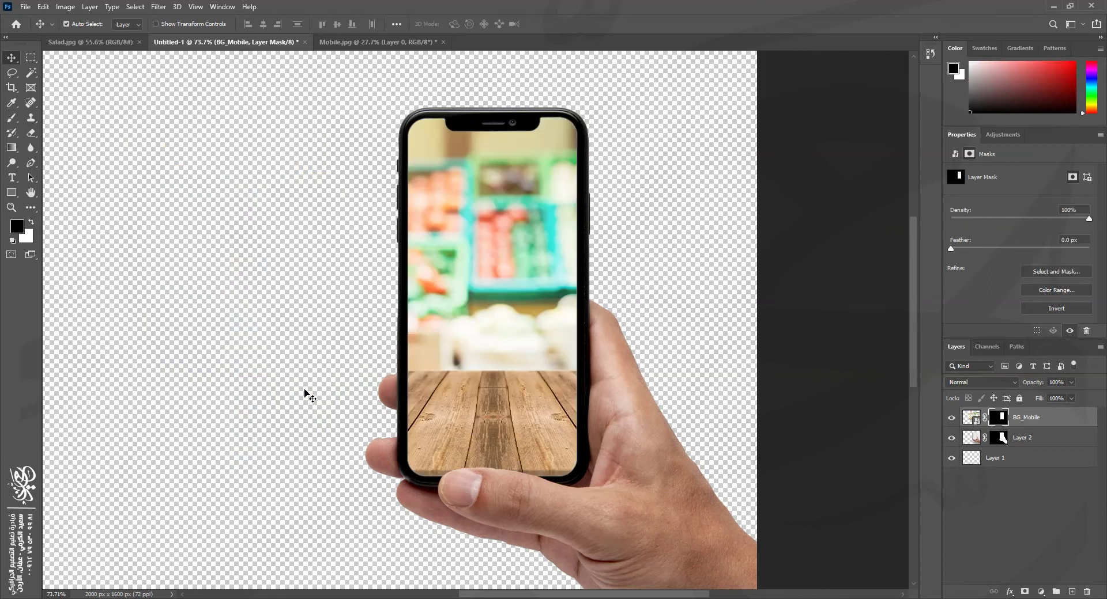
Step: Unlink the BG_Mobile image from its layer mask and make the image thumbnail active
left_click(968, 418)
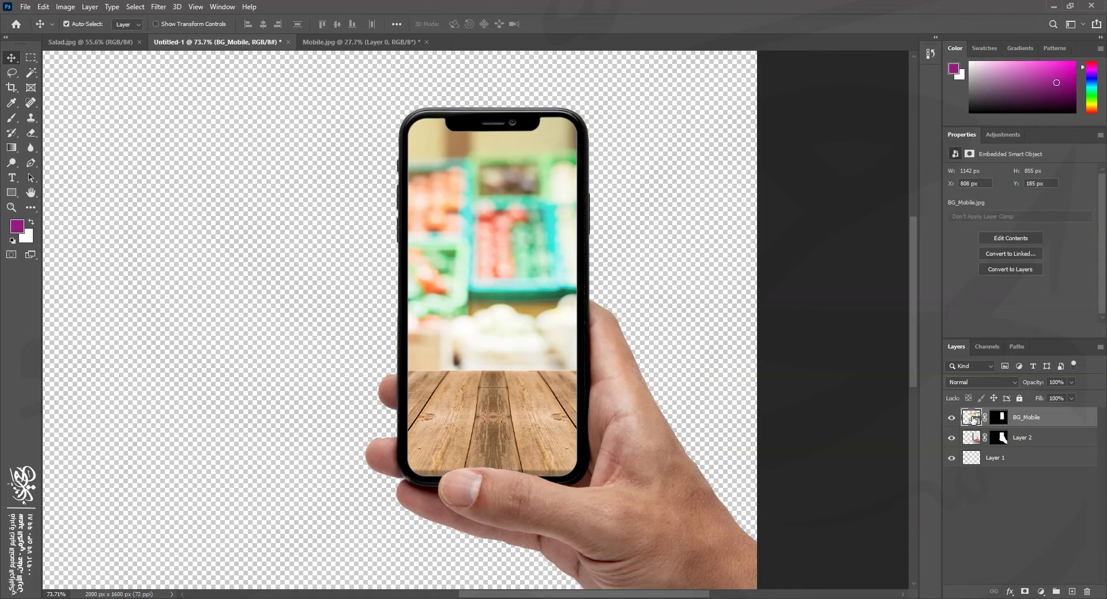
left_click(998, 418)
left_click(986, 419)
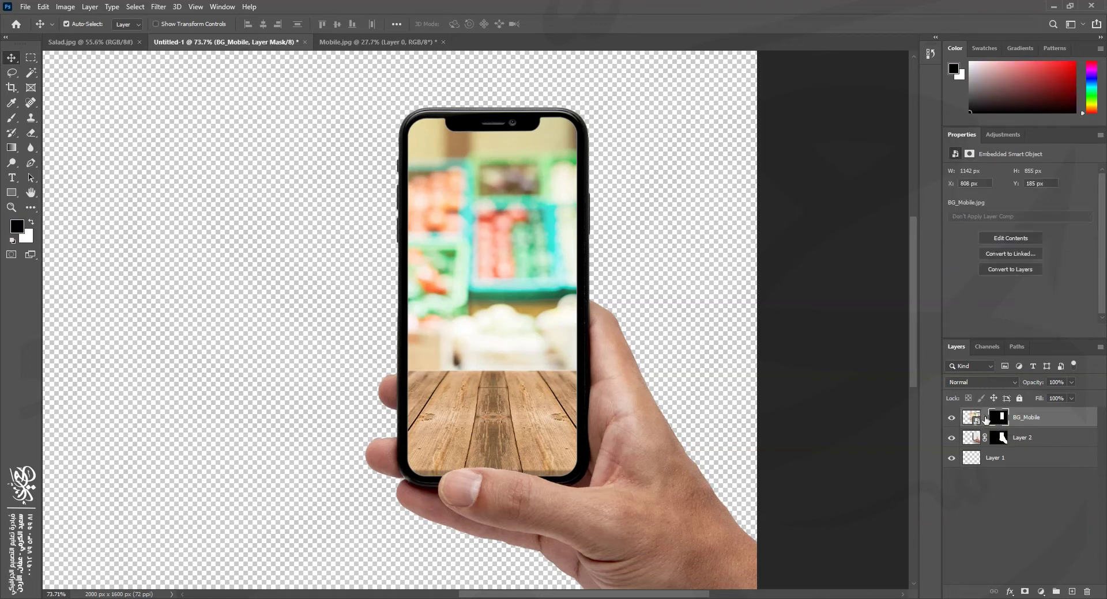
left_click(971, 417)
Step: Enlarge the BG_Mobile image inside its fixed mask to about 1178 x 883 px, undoing any trial rotation
mouse_move(538, 369)
left_mouse_down()
mouse_move(519, 370)
mouse_move(601, 368)
mouse_move(504, 340)
mouse_move(457, 363)
mouse_move(519, 366)
left_mouse_up()
key("ctrl+t")
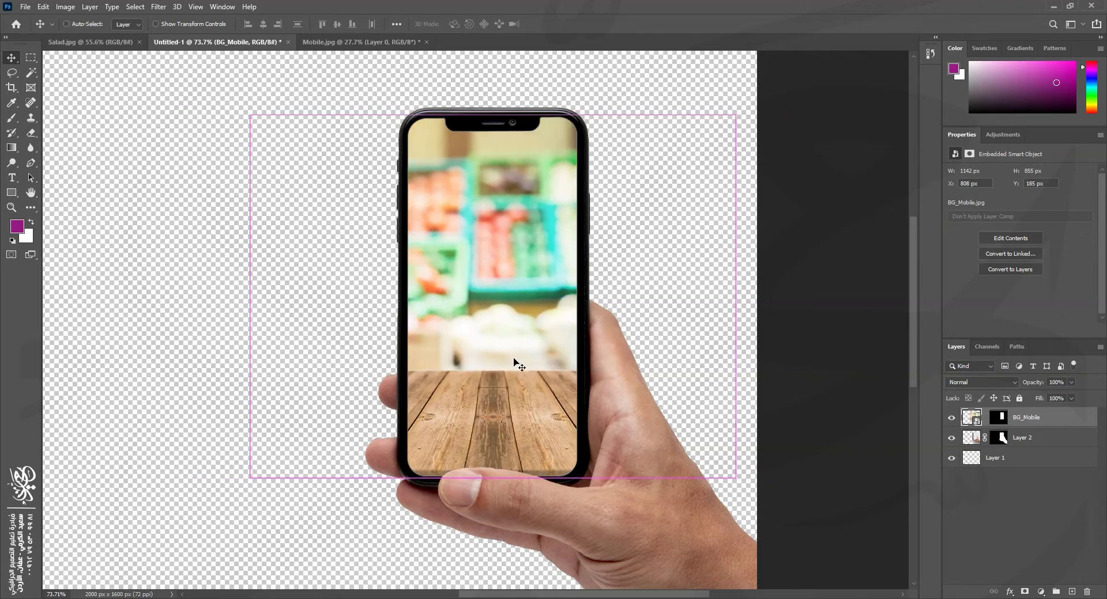
left_click_drag(492, 478, 493, 491)
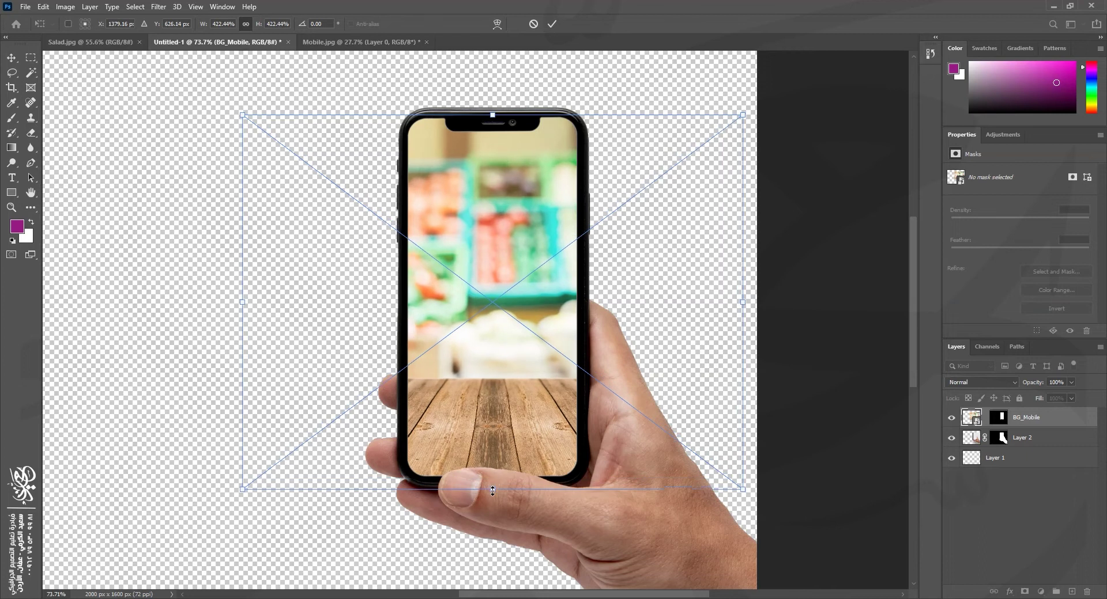
left_click_drag(771, 106, 766, 60)
key("ctrl+z")
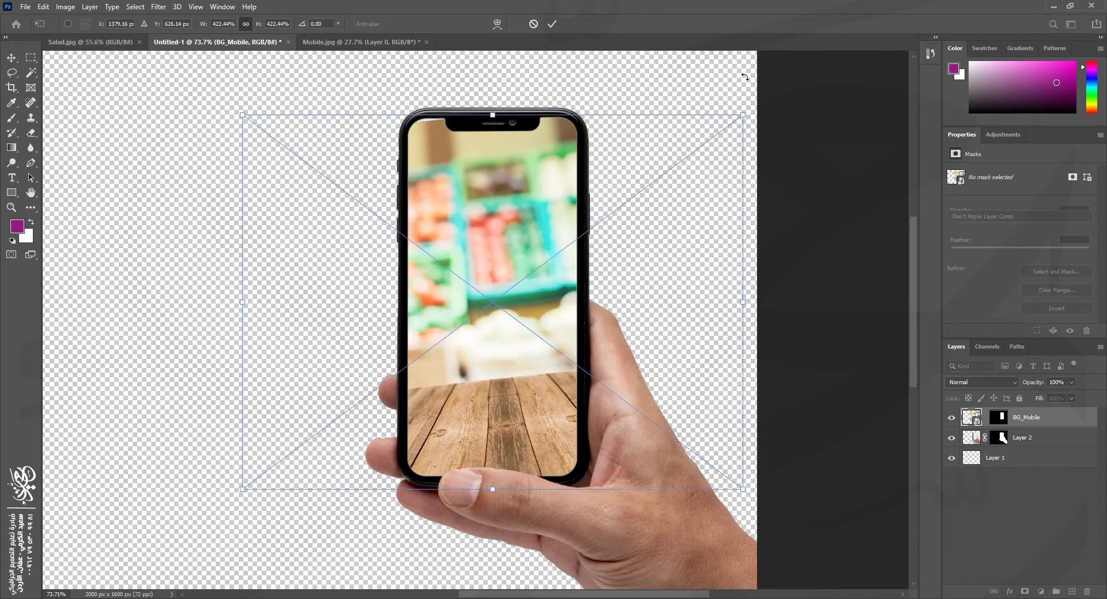
key("Return")
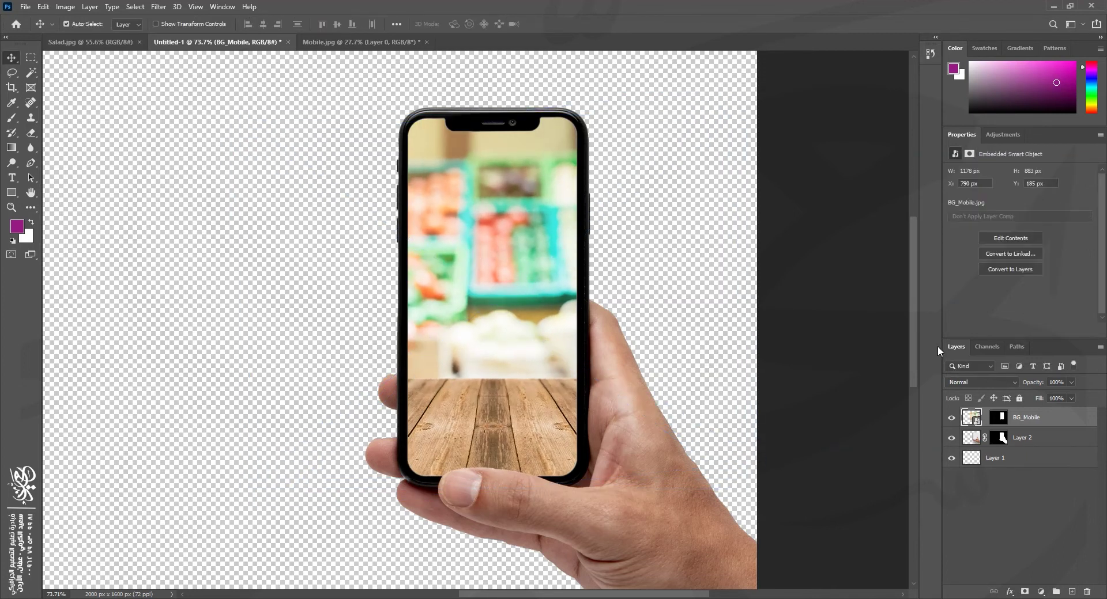
Step: Try moving the BG_Mobile layer mask on its own, and relink the mask to the image
left_click(998, 420)
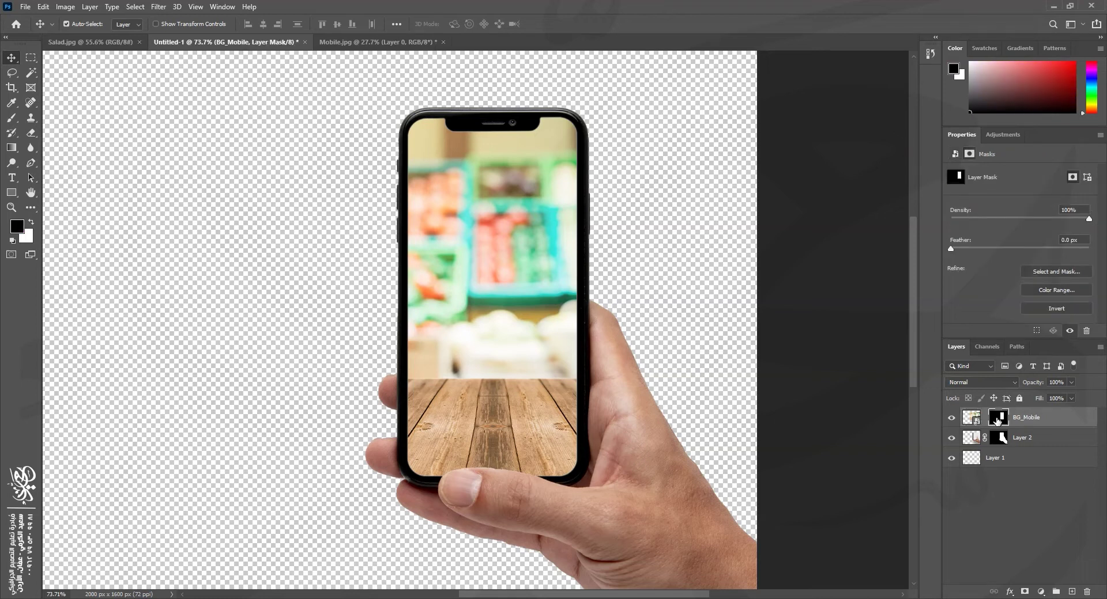
left_click_drag(475, 339, 432, 329)
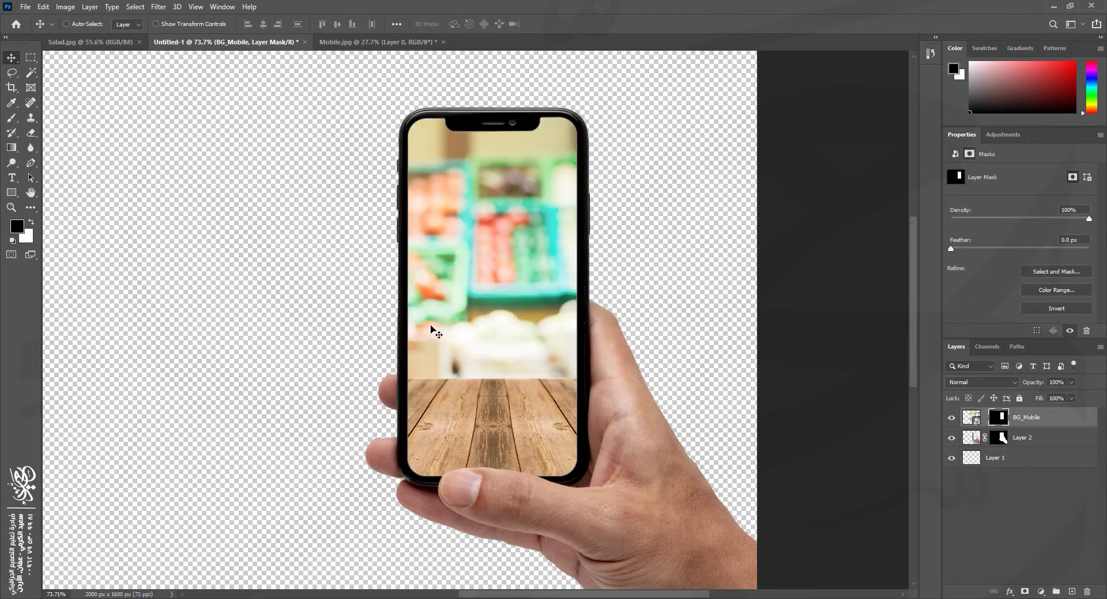
left_click(984, 419)
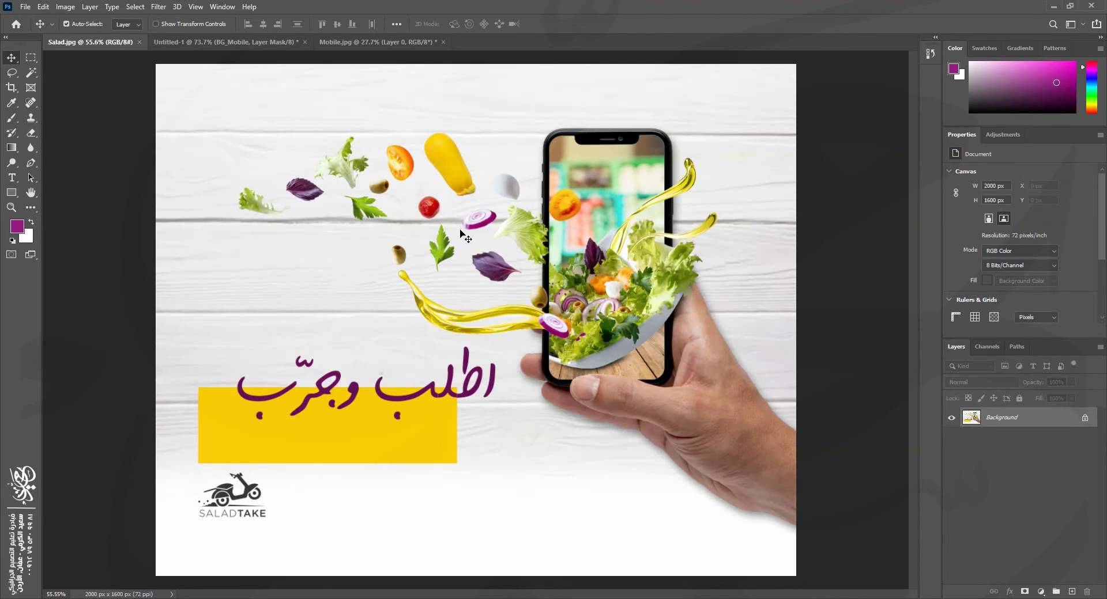
Step: Close the Mobile.jpg document without saving its changes and return to Untitled-1
left_click(364, 42)
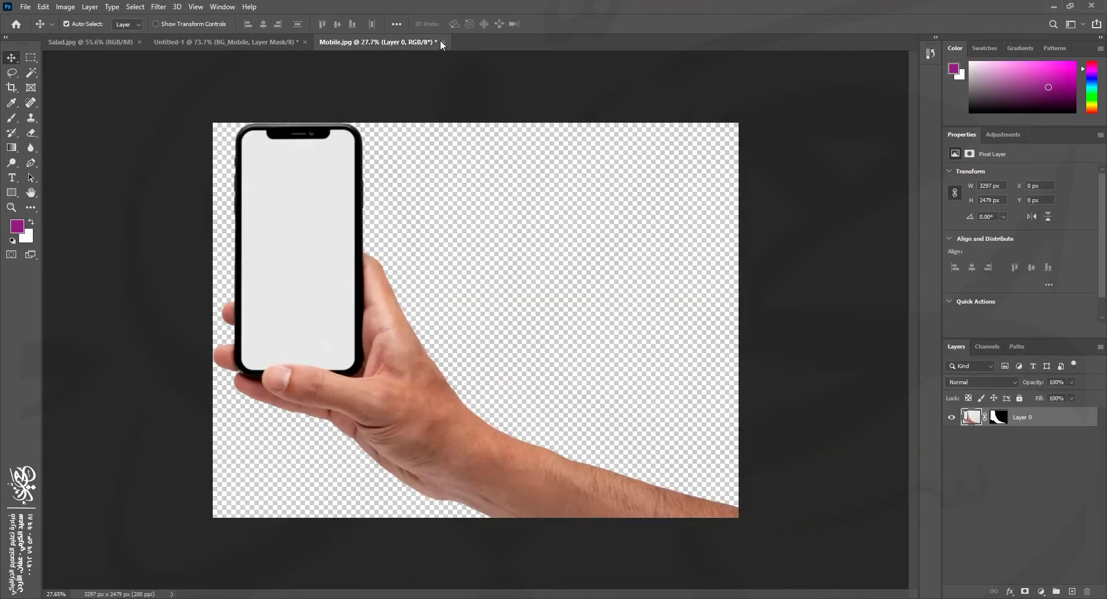
key("ctrl+w")
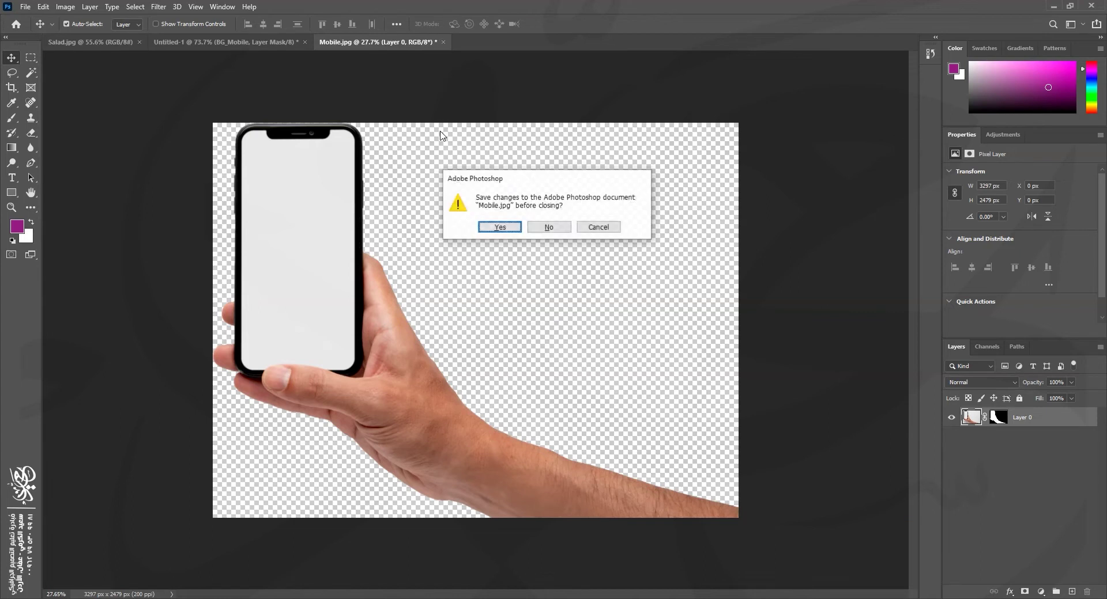
left_click(548, 227)
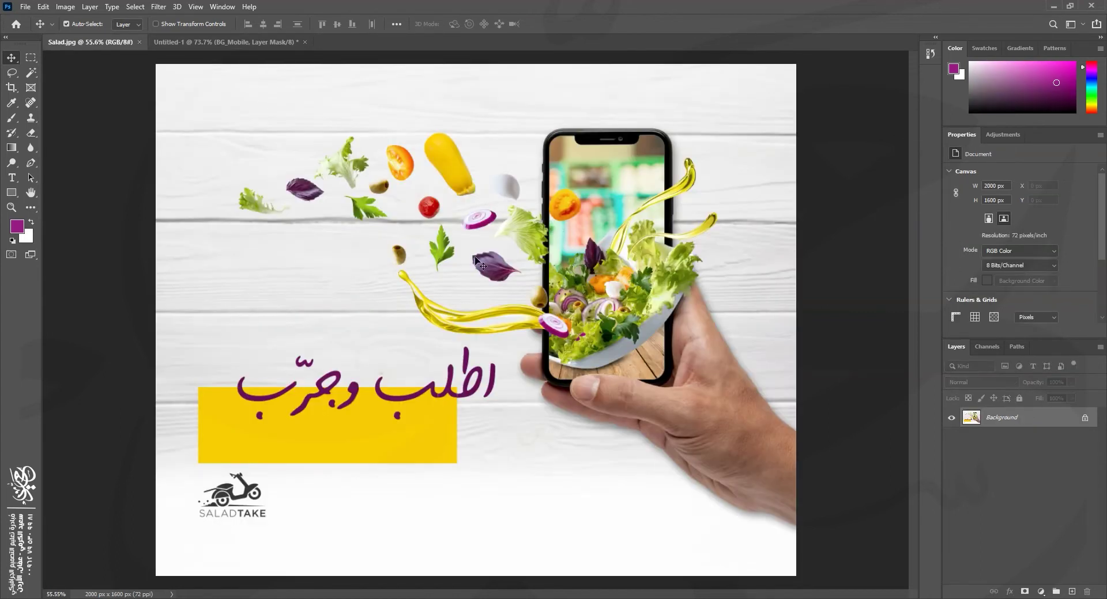
left_click(216, 42)
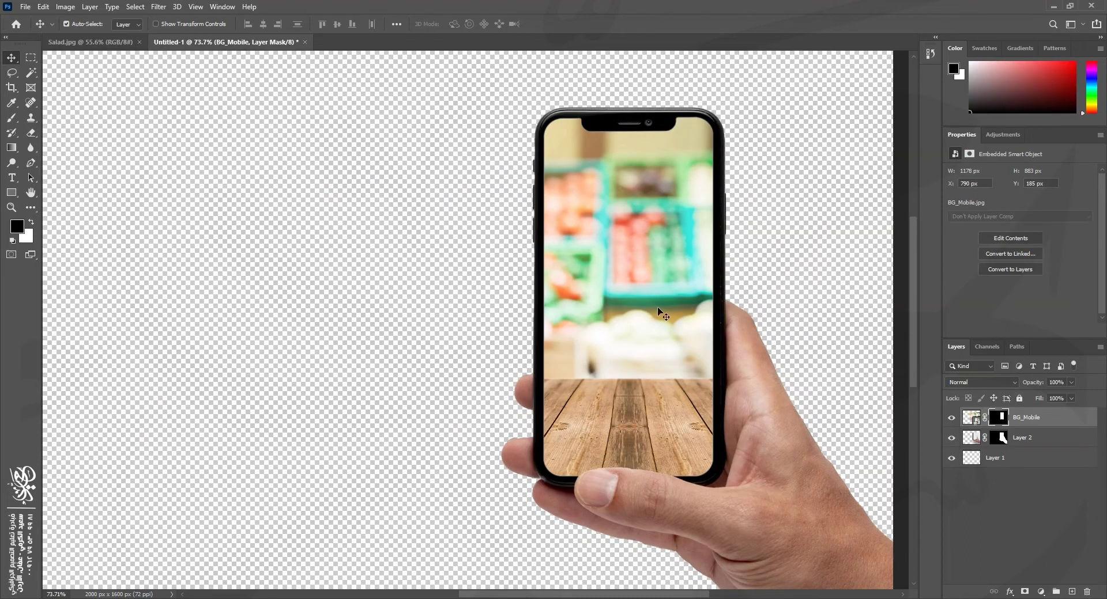
Step: Open the Fly.jpg image as a separate document
key("alt+Tab")
left_click_drag(680, 190, 477, 29)
left_click_drag(433, 11, 431, 6)
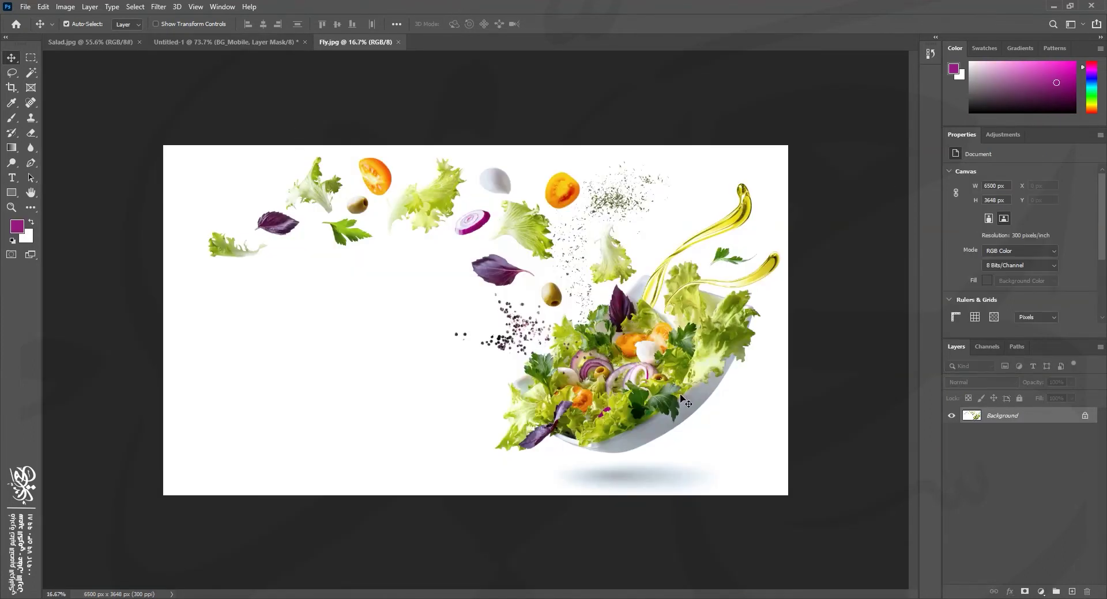
Step: Select the salad bowl and its two oil streams in Fly.jpg using the Object Selection tool in Lasso mode
key("z")
left_click_drag(703, 378, 733, 368)
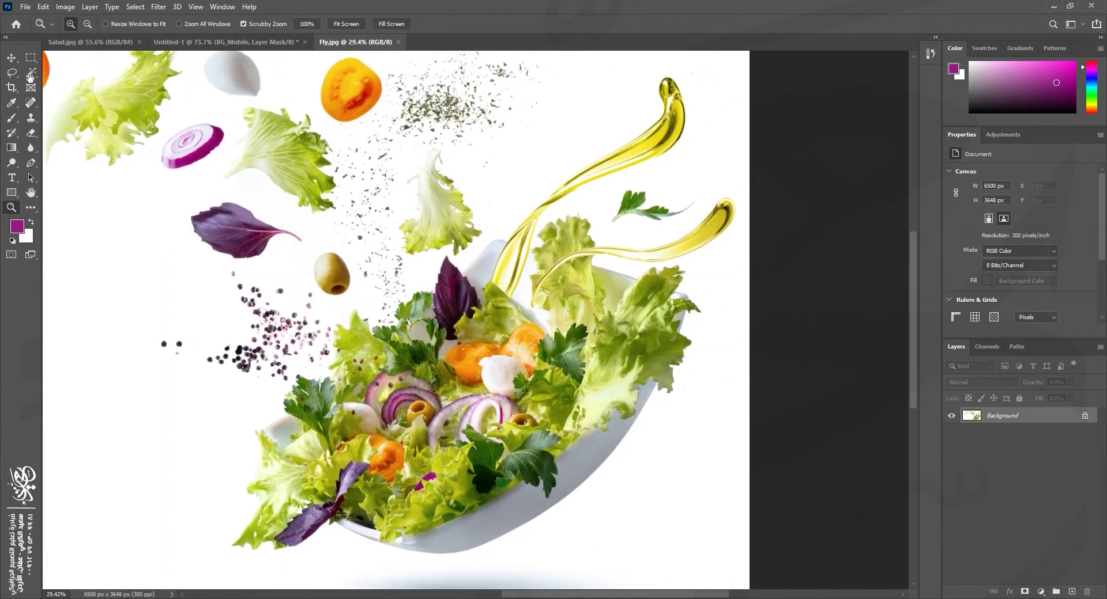
left_click(31, 72)
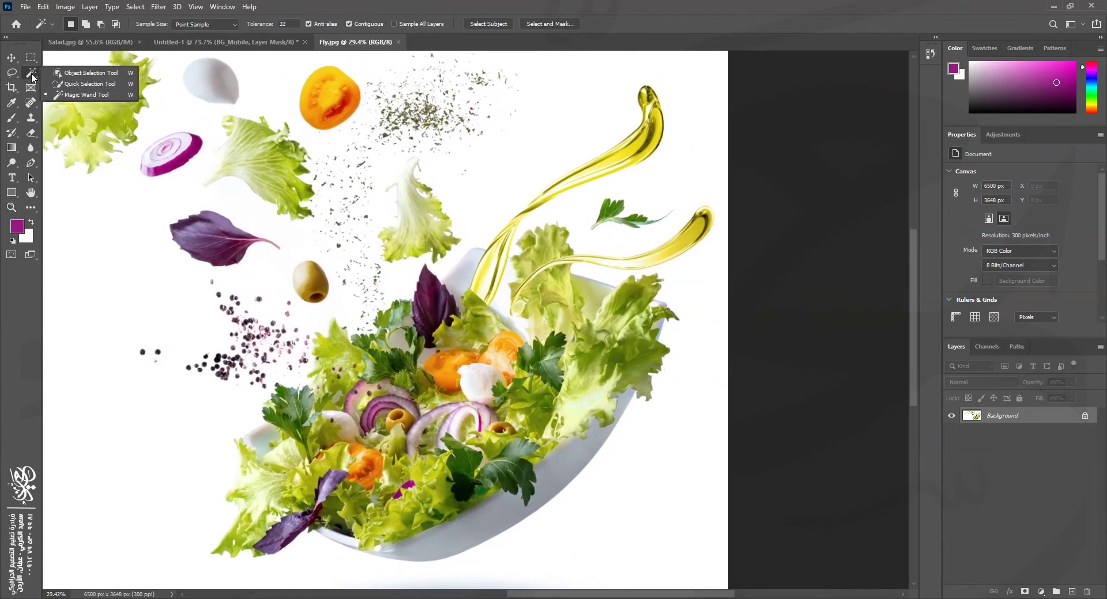
left_click(91, 73)
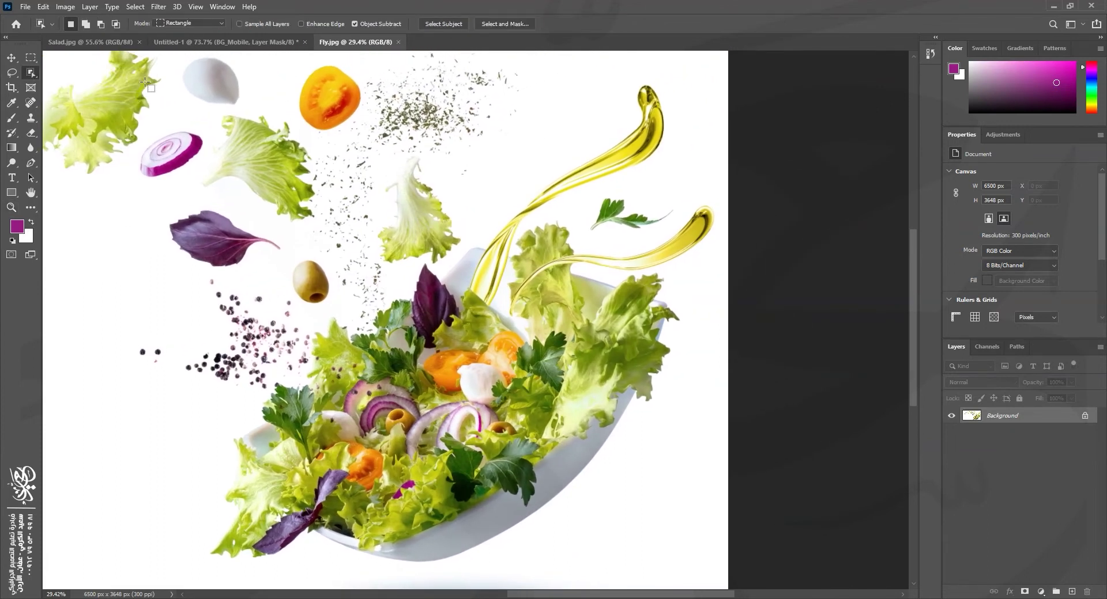
left_click(186, 23)
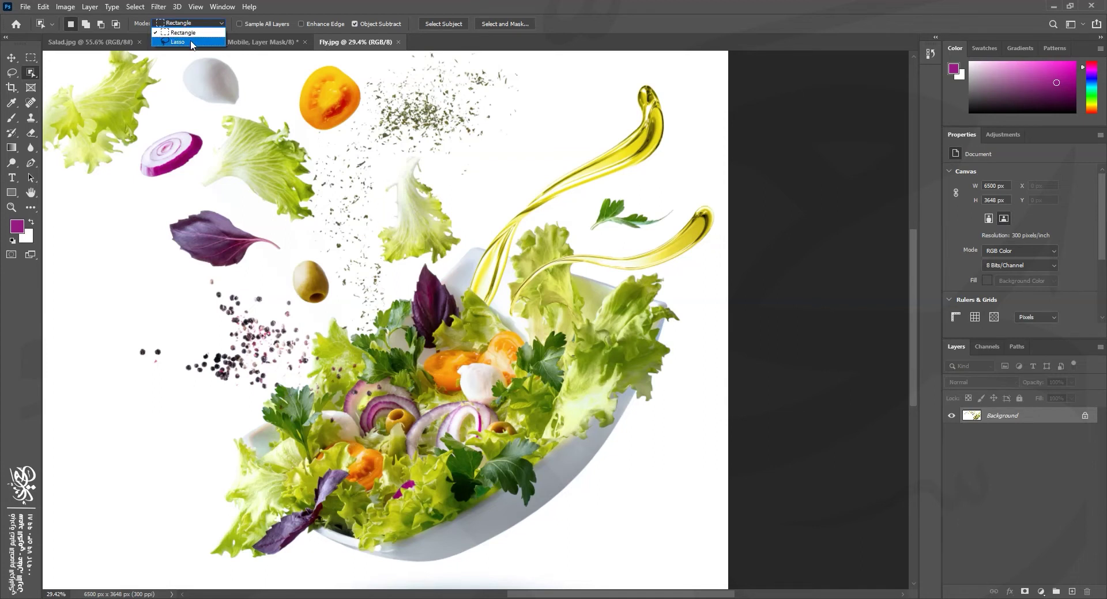
left_click(183, 41)
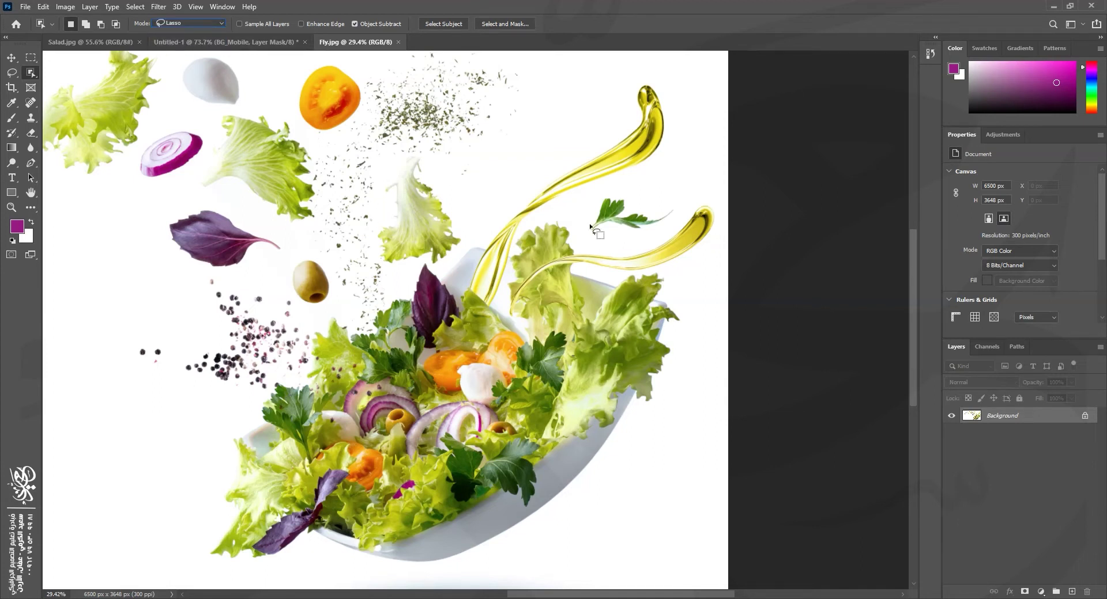
mouse_move(687, 313)
left_mouse_down()
mouse_move(679, 263)
mouse_move(723, 220)
mouse_move(714, 195)
mouse_move(685, 199)
mouse_move(640, 239)
mouse_move(604, 241)
mouse_move(547, 211)
mouse_move(658, 163)
mouse_move(681, 125)
left_mouse_up()
mouse_move(655, 77)
left_mouse_down()
mouse_move(625, 88)
mouse_move(468, 244)
left_mouse_up()
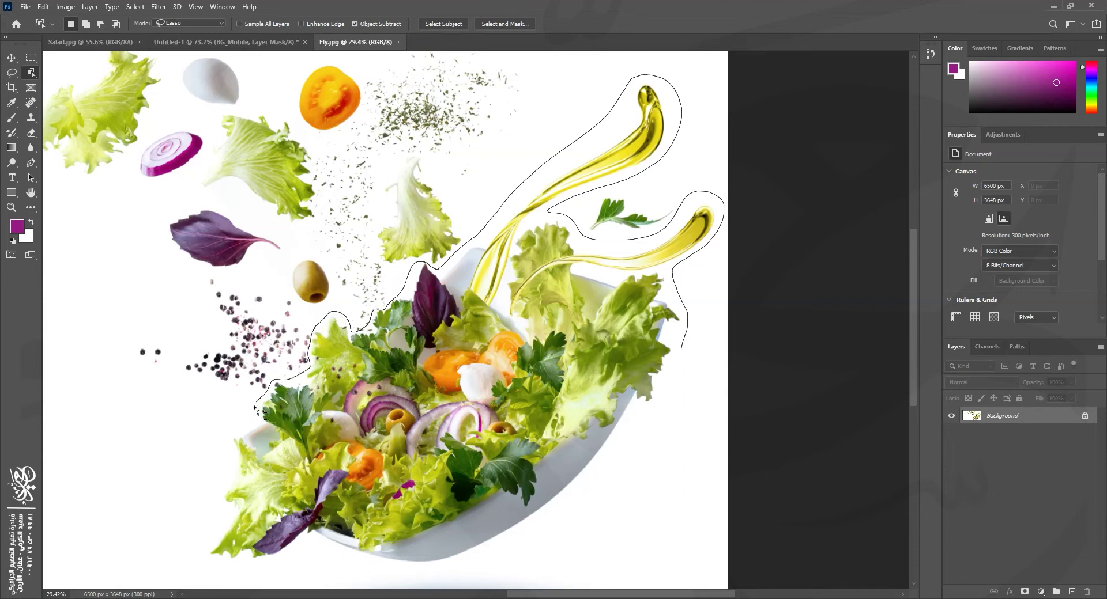
left_click_drag(228, 431, 209, 488)
mouse_move(233, 580)
left_mouse_down()
mouse_move(347, 561)
mouse_move(449, 574)
mouse_move(535, 550)
mouse_move(640, 427)
mouse_move(683, 350)
left_mouse_up()
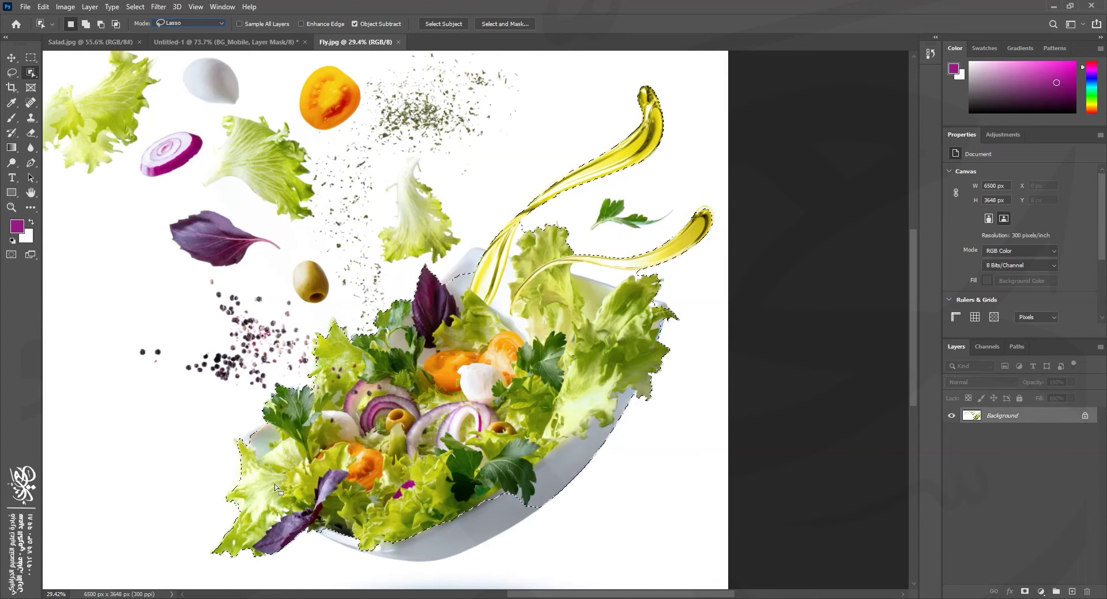
Step: Subtract the white gap between the oil streams from the selection and add the bowl's missing upper-left rim
key("ctrl+plus")
key("ctrl+plus")
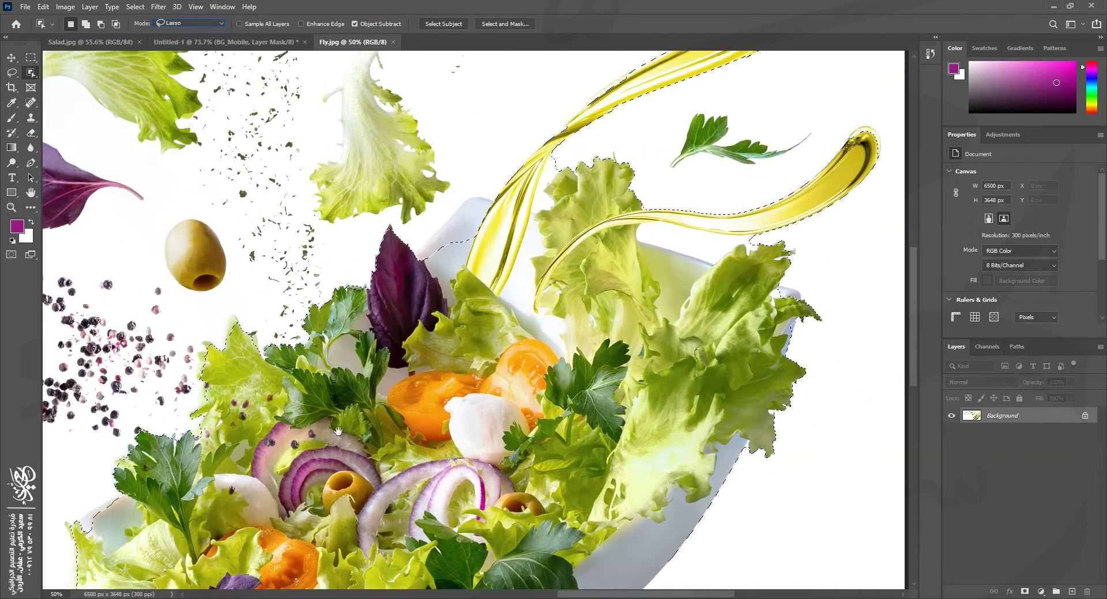
left_click_drag(652, 100, 582, 236)
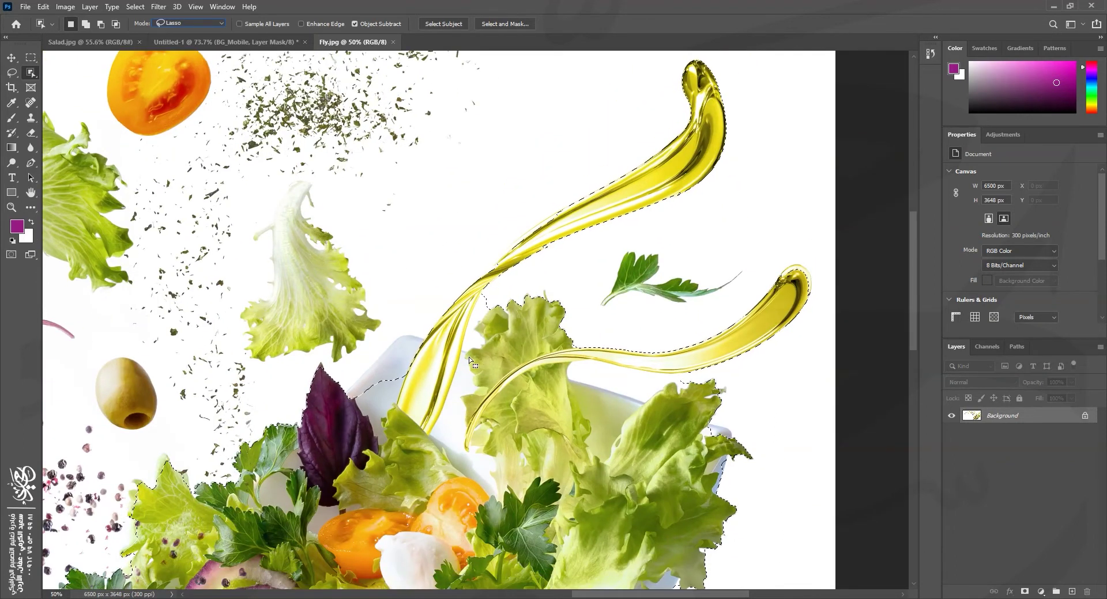
key("alt")
left_click_drag(499, 307, 478, 314)
key("shift")
left_click_drag(372, 429, 372, 430)
scroll(369, 392, "down", 5)
scroll(369, 392, "left", 3)
scroll(362, 356, "down", 3)
scroll(362, 356, "left", 2)
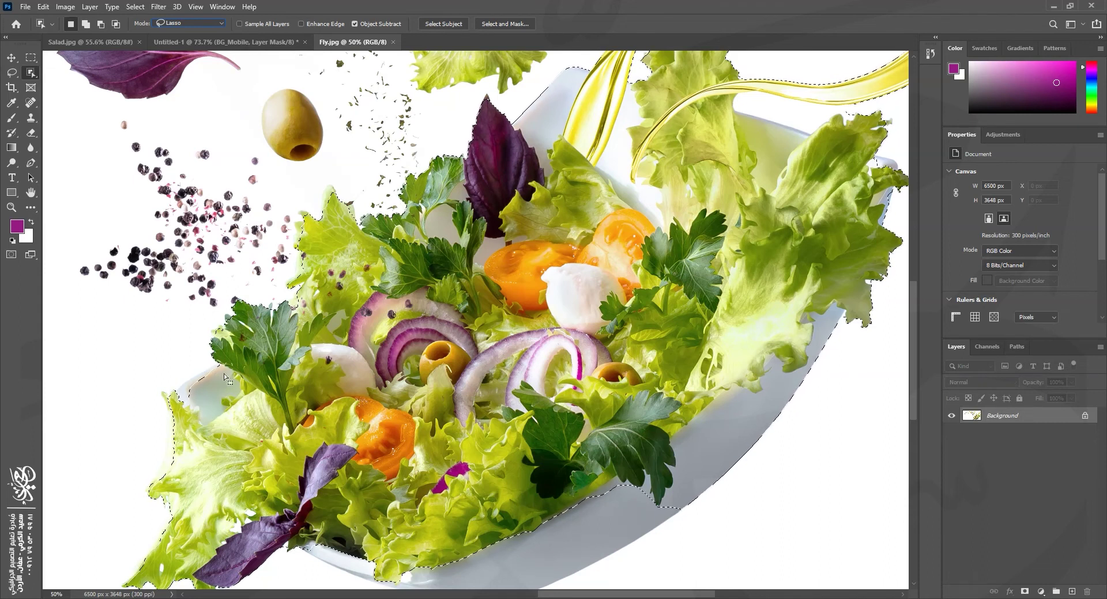
Step: Add the bowl's left rim and its missing white underside to the selection with the Object Selection lasso
mouse_move(218, 363)
left_mouse_down()
mouse_move(164, 386)
mouse_move(245, 404)
left_mouse_up()
scroll(276, 282, "down", 5)
scroll(275, 283, "left", 1)
mouse_move(318, 324)
left_mouse_down()
mouse_move(372, 383)
mouse_move(547, 406)
mouse_move(651, 371)
mouse_move(737, 287)
mouse_move(694, 216)
mouse_move(504, 214)
mouse_move(373, 261)
mouse_move(318, 323)
left_mouse_up()
mouse_move(691, 252)
left_mouse_down()
mouse_move(574, 253)
mouse_move(445, 409)
mouse_move(741, 292)
mouse_move(689, 267)
left_mouse_up()
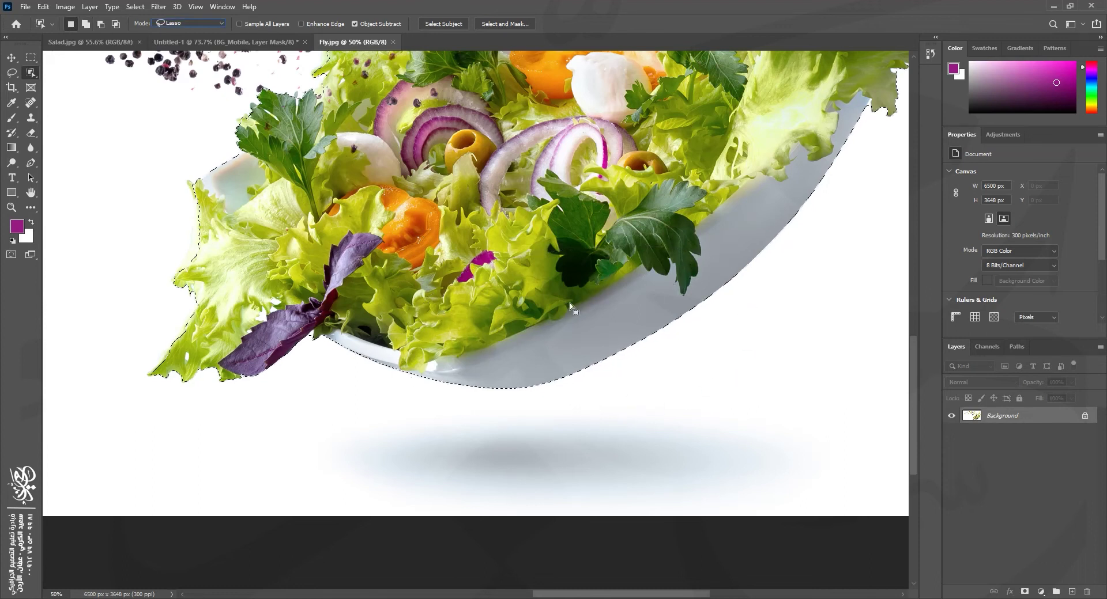
Step: Correct the selection around the bowl's right rim and trim the background between the lettuce and the lower oil stream
left_click_drag(442, 282, 183, 473)
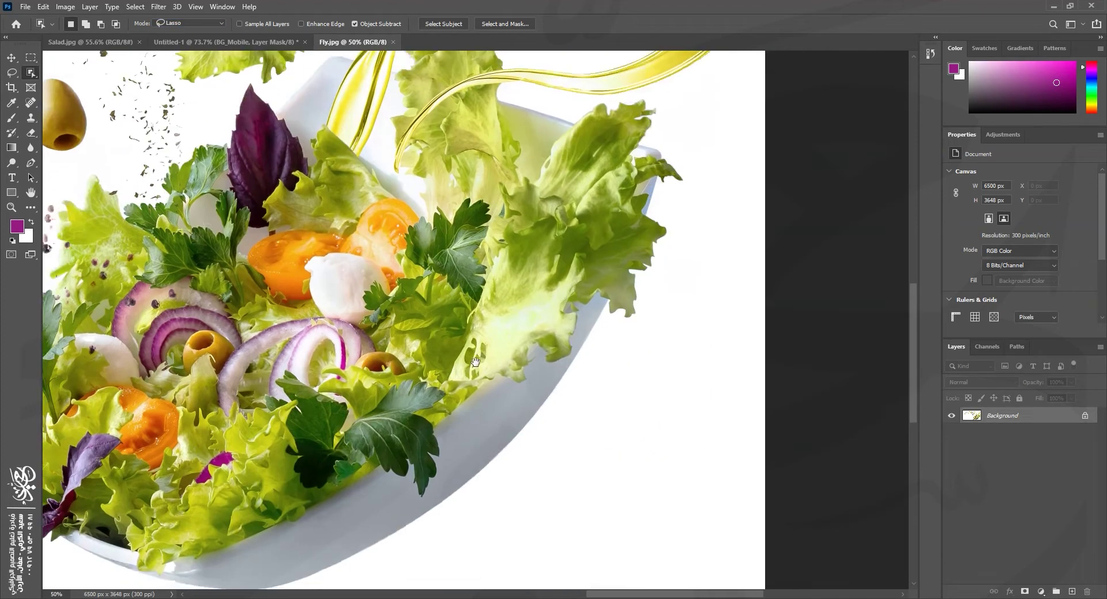
mouse_move(657, 151)
left_mouse_down()
mouse_move(629, 160)
mouse_move(658, 153)
left_mouse_up()
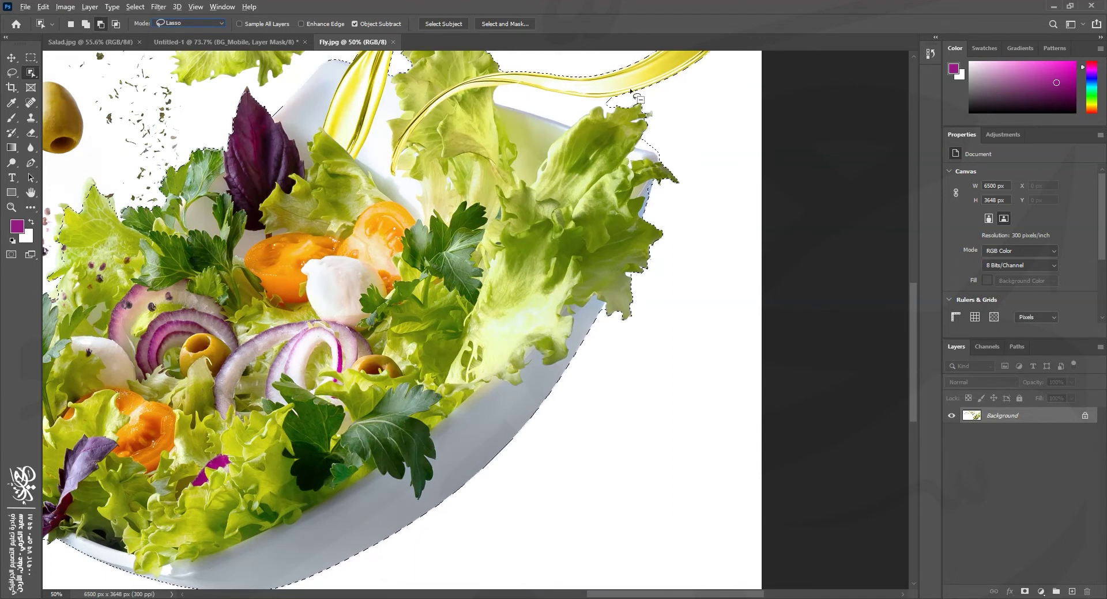
mouse_move(619, 88)
left_mouse_down()
mouse_move(489, 89)
mouse_move(494, 105)
mouse_move(575, 131)
mouse_move(629, 124)
left_mouse_up()
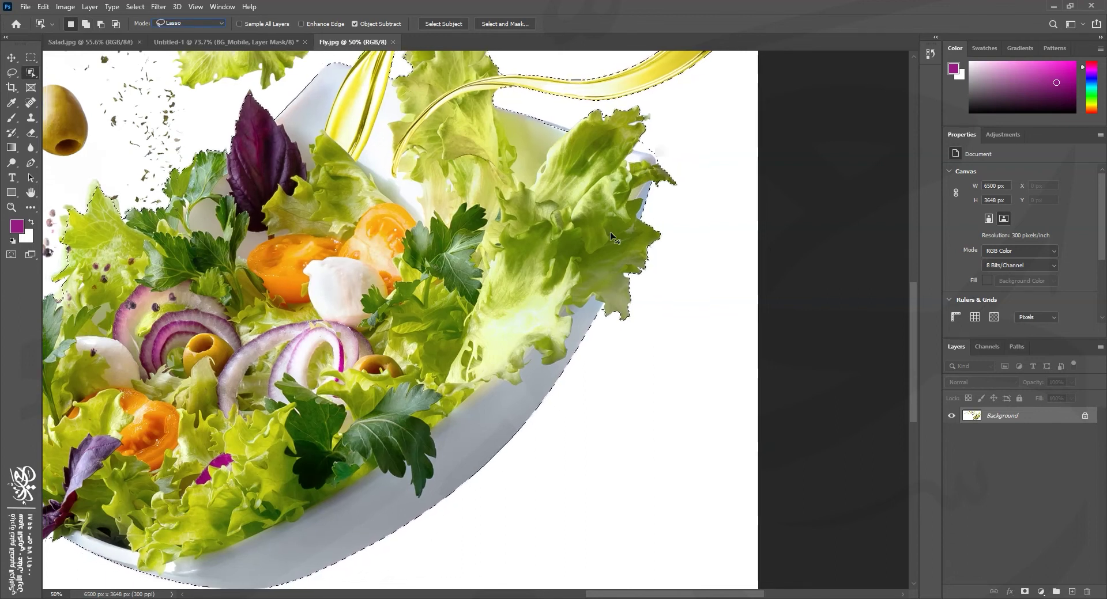
key("ctrl+minus")
key("ctrl+minus")
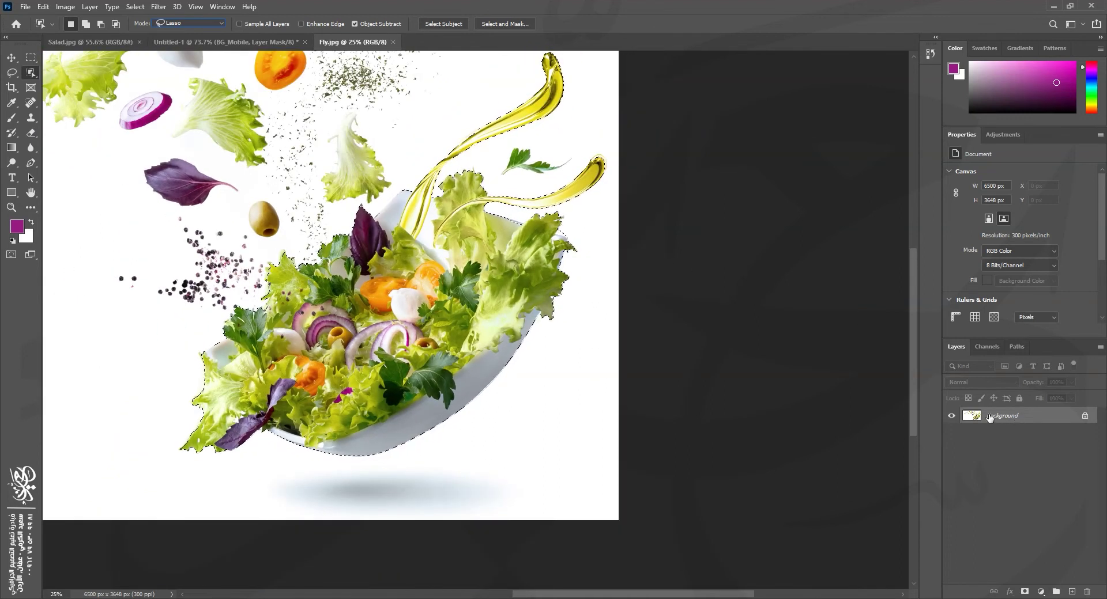
Step: Create a layer mask from the salad selection and open it in Select and Mask with the On Black view
left_click(1024, 593)
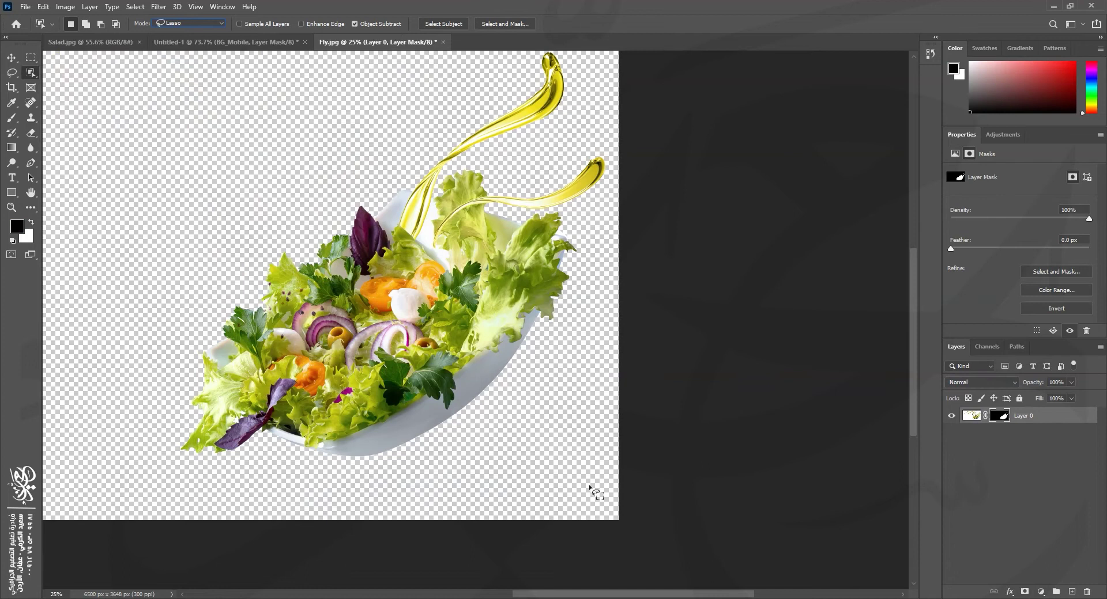
double_click(1000, 416)
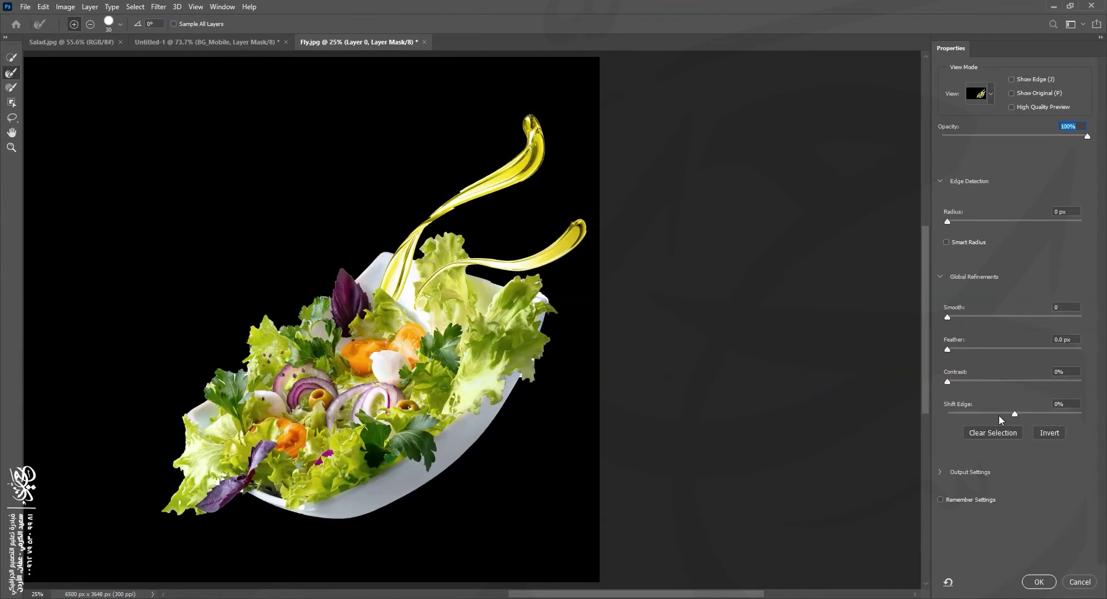
left_click(981, 94)
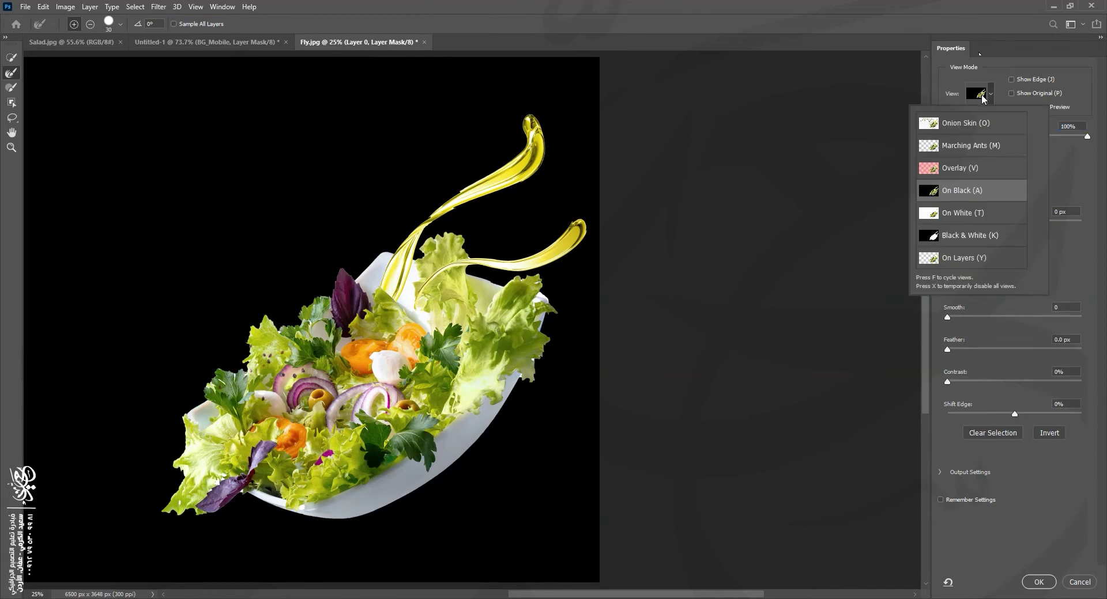
left_click(960, 191)
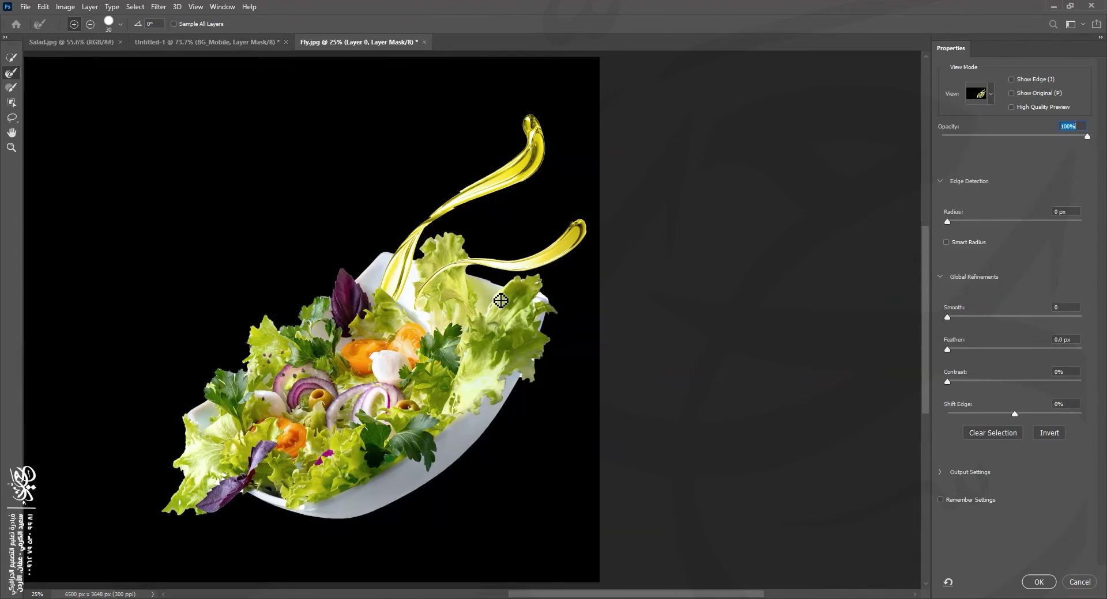
Step: Refine the mask edges along the oil streams and the lettuce on the salad's right side with the Refine Edge Brush
scroll(500, 300, "up", 3)
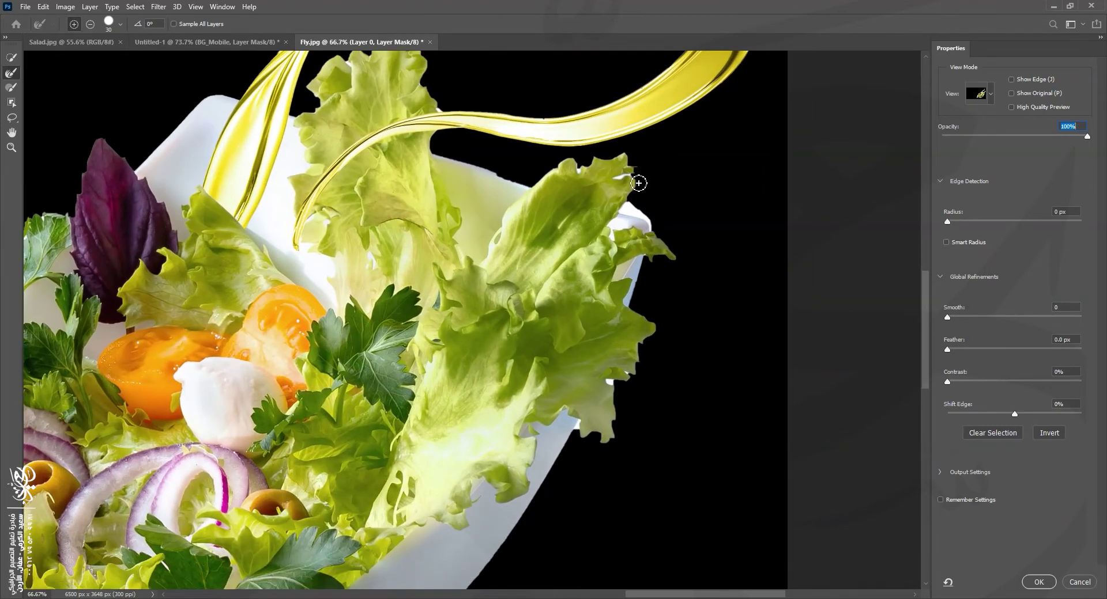
scroll(370, 116, "up", 3)
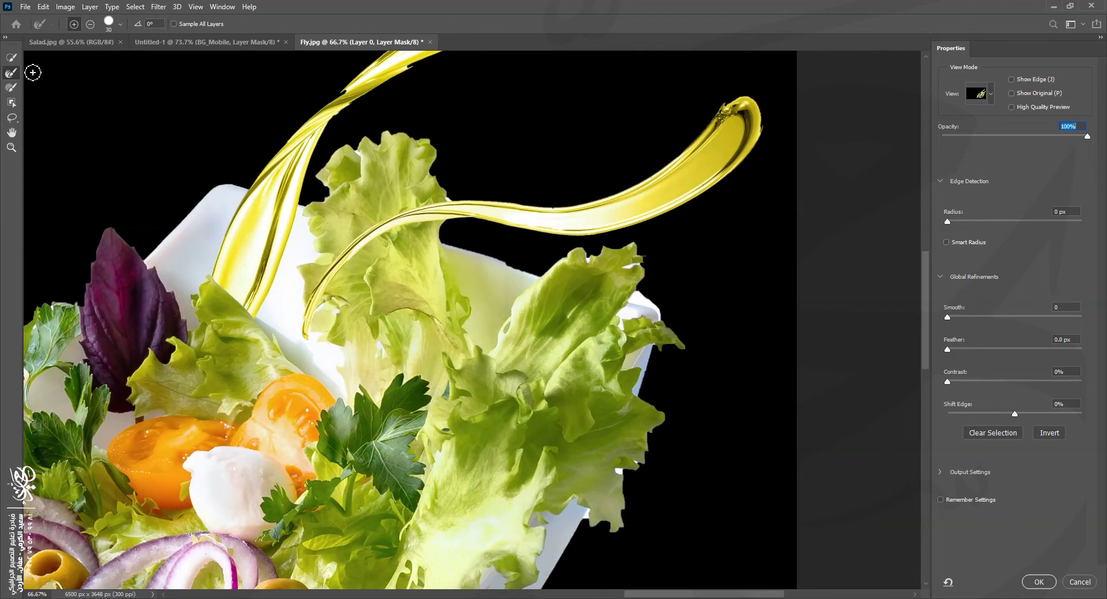
mouse_move(373, 155)
left_mouse_down()
mouse_move(363, 167)
mouse_move(388, 172)
left_mouse_up()
left_click(467, 193)
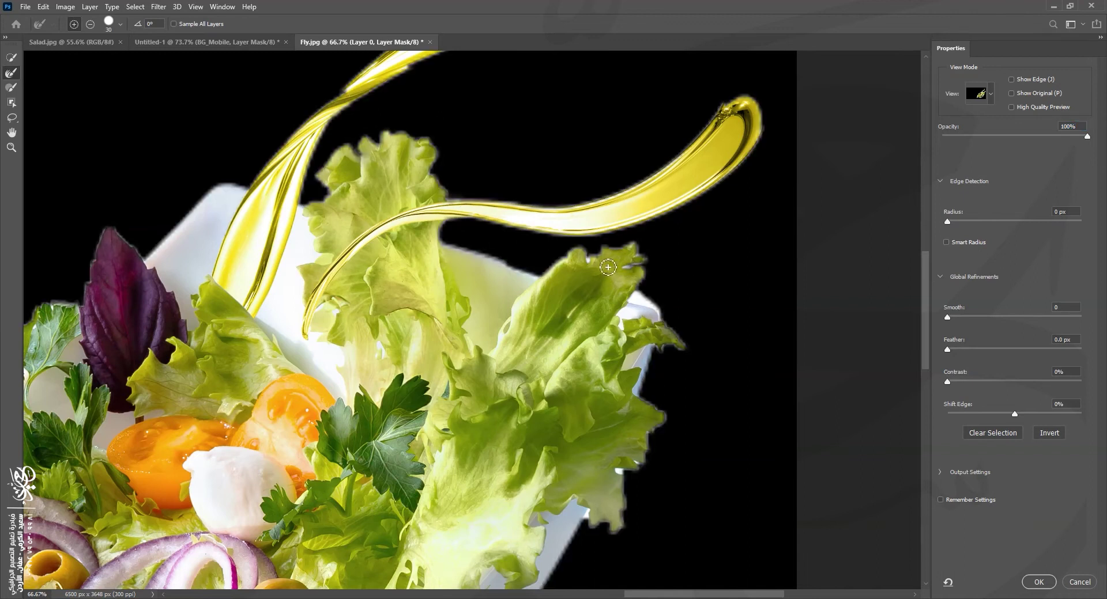
left_click_drag(661, 385, 641, 293)
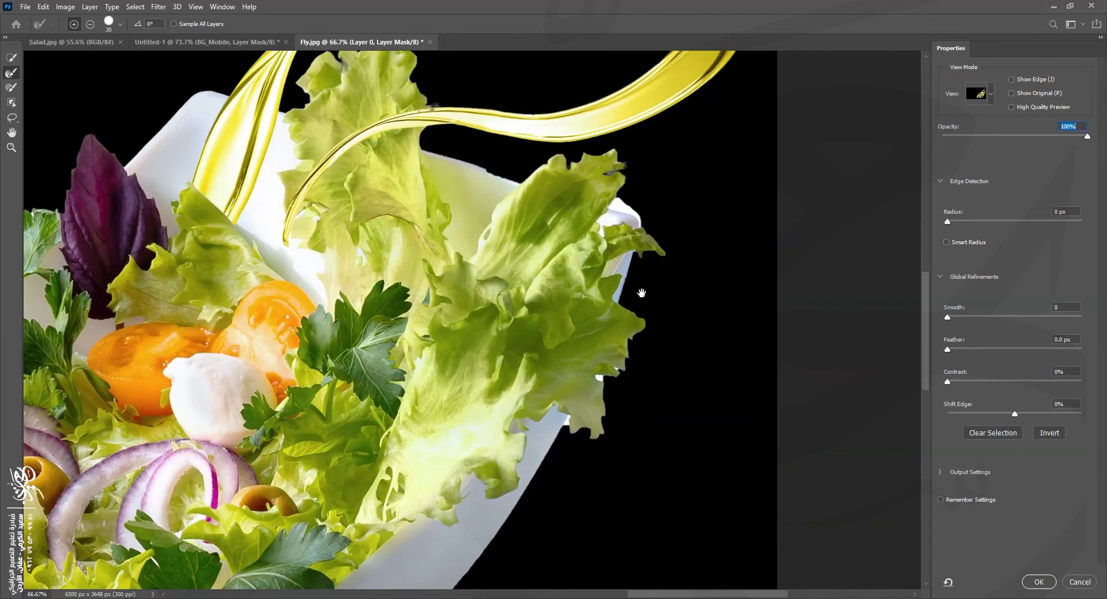
mouse_move(638, 193)
left_mouse_down()
mouse_move(677, 300)
mouse_move(650, 230)
mouse_move(659, 277)
mouse_move(637, 230)
left_mouse_up()
mouse_move(556, 336)
left_mouse_down()
mouse_move(565, 299)
mouse_move(605, 306)
mouse_move(597, 265)
left_mouse_up()
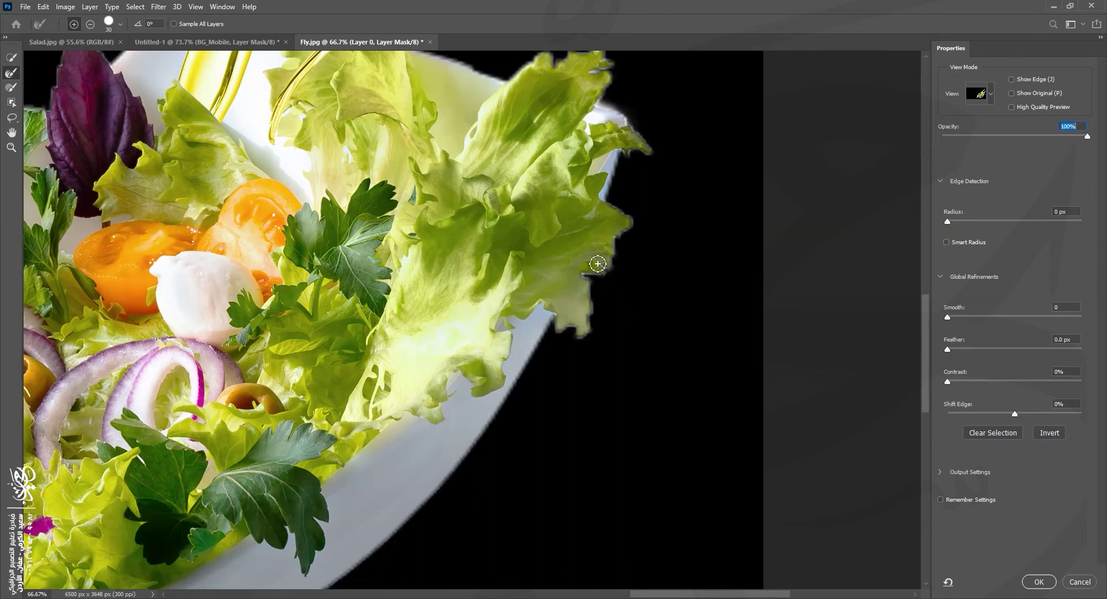
Step: Refine the mask along the bowl's lower edge and the lettuce at the salad's lower-left end
left_click_drag(494, 456, 639, 207)
left_click_drag(403, 242, 599, 197)
left_click_drag(402, 300, 624, 338)
left_click_drag(284, 449, 287, 452)
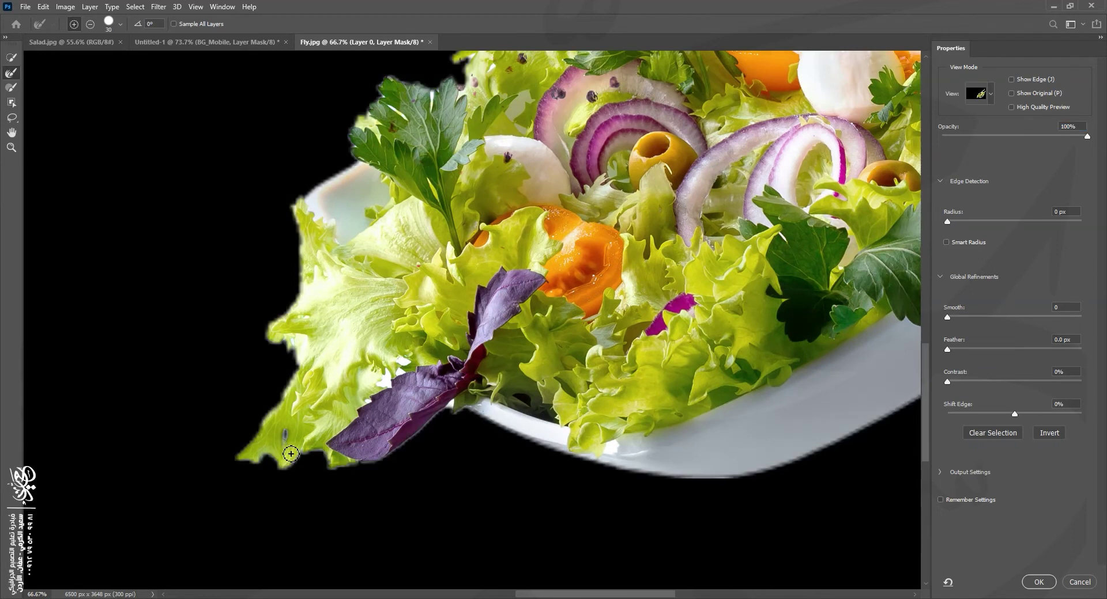
left_click_drag(293, 357, 290, 320)
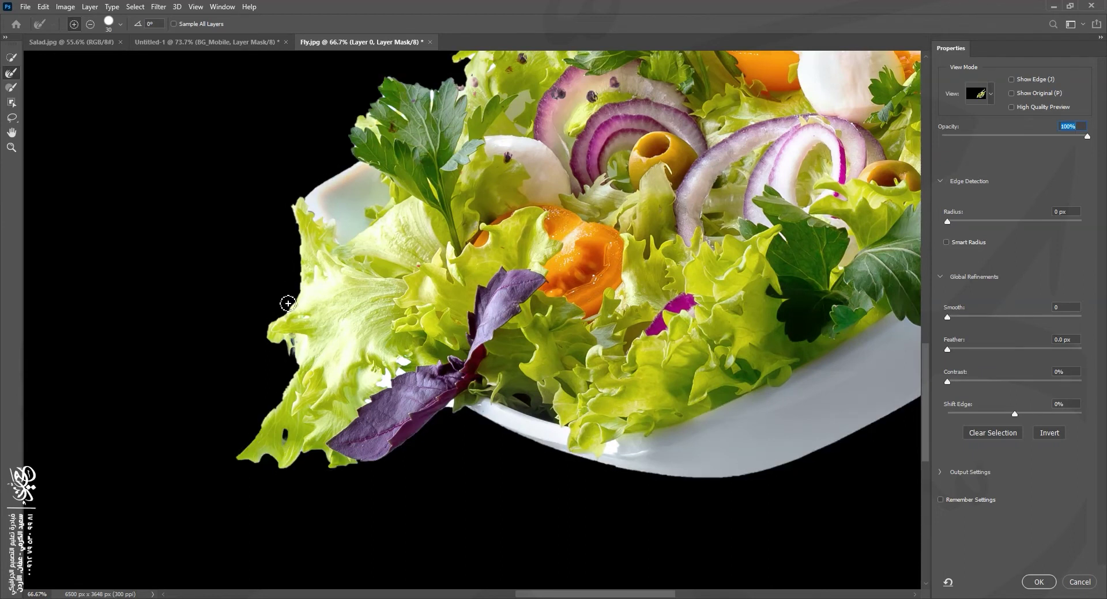
Step: Refine the mask edges of the upper-left lettuce and parsley leaves up to the purple basil leaf
scroll(346, 271, "up", 3)
scroll(518, 253, "up", 2)
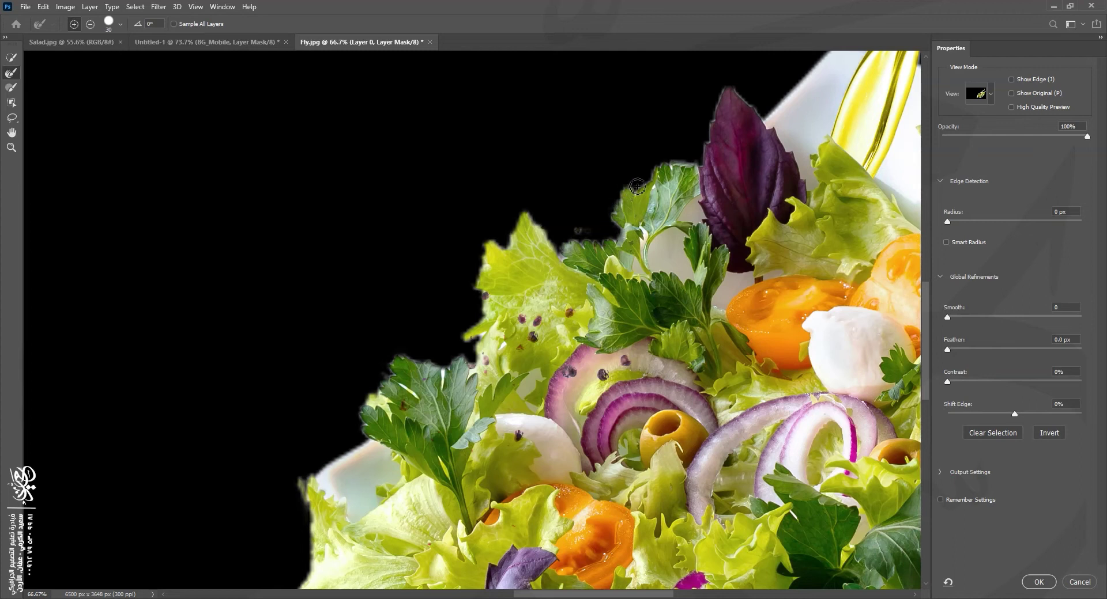
left_click_drag(692, 170, 688, 192)
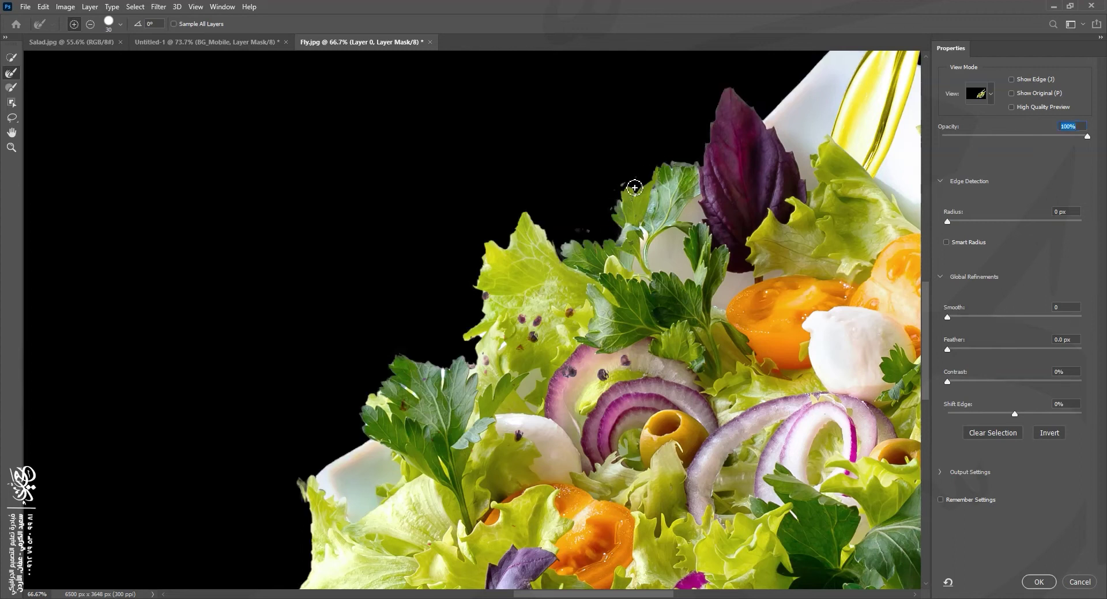
Step: Erase the stray specks above the parsley from the mask using the Brush in subtract mode, with a smaller tip near the leaves
scroll(576, 300, "up", 1)
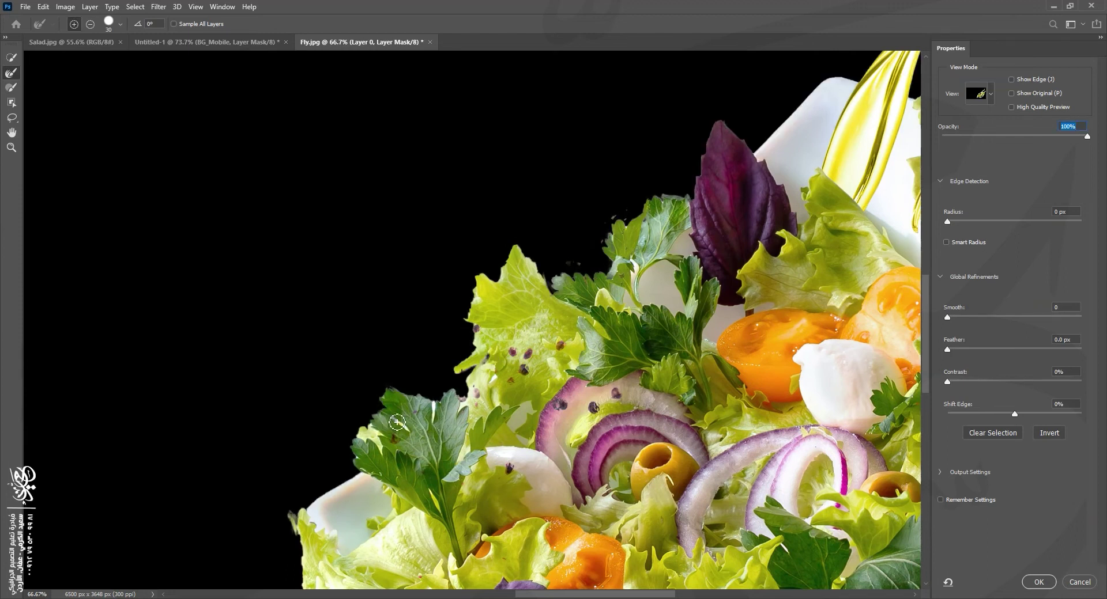
key("ctrl+plus")
key("ctrl+plus")
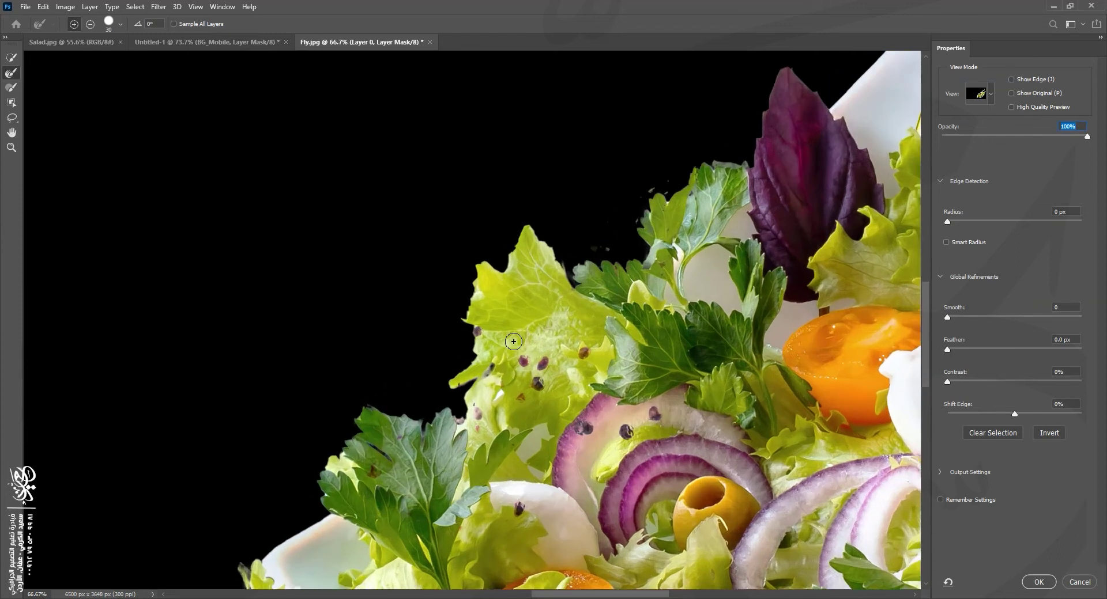
left_click_drag(630, 339, 616, 358)
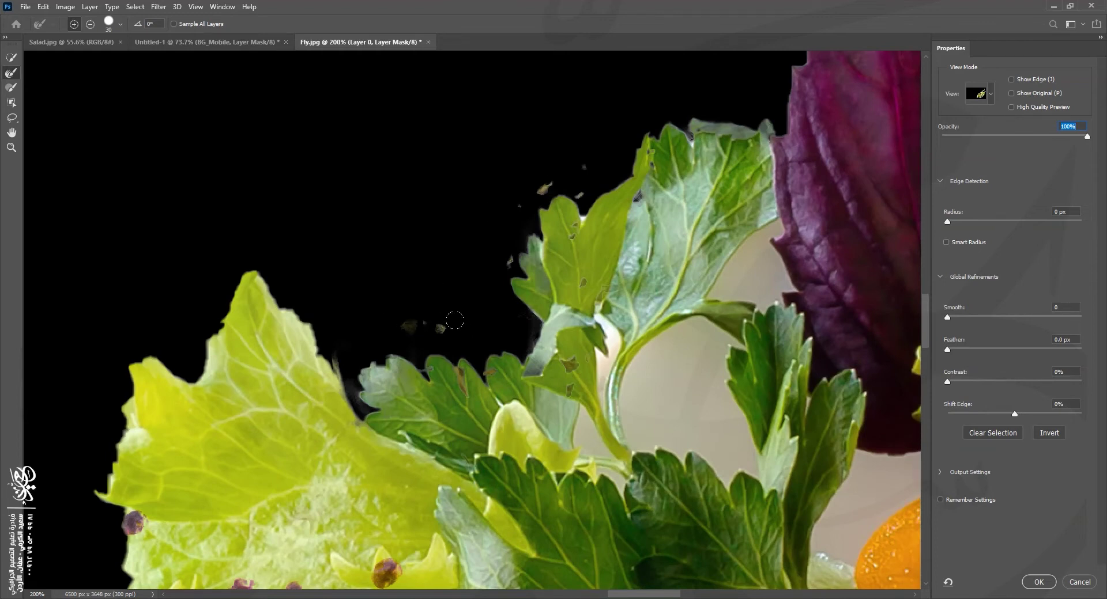
left_click(11, 88)
mouse_move(393, 305)
left_mouse_down()
mouse_move(406, 318)
mouse_move(422, 312)
left_mouse_up()
key("alt")
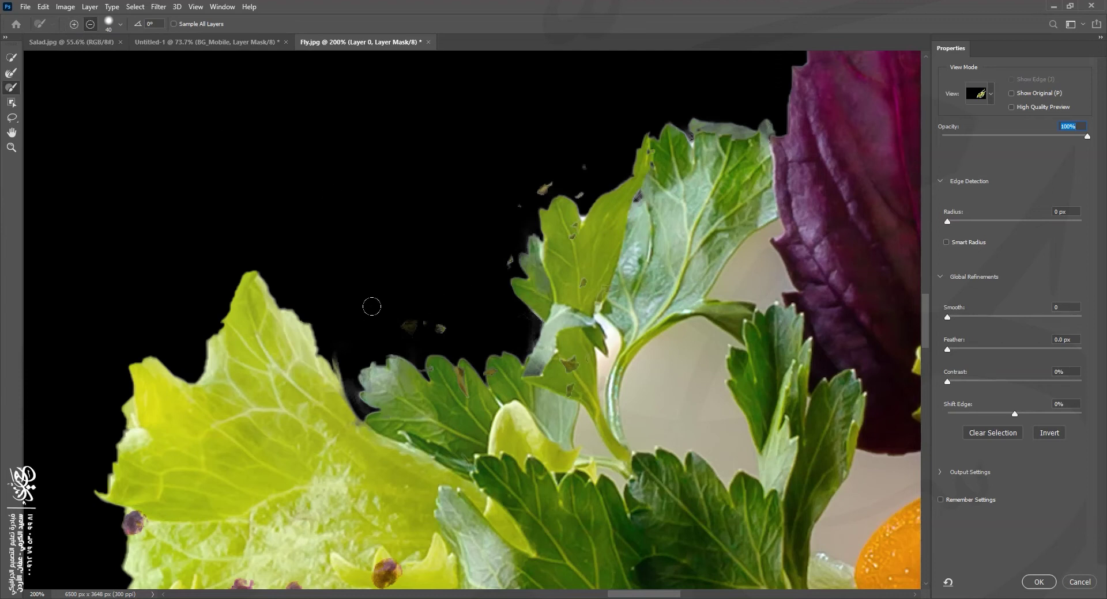
mouse_move(394, 308)
left_mouse_down()
mouse_move(375, 306)
mouse_move(437, 311)
left_mouse_up()
mouse_move(504, 172)
left_mouse_down()
mouse_move(563, 147)
mouse_move(574, 169)
left_mouse_up()
key("bracketleft")
key("bracketleft")
left_click_drag(584, 172, 576, 190)
Step: Try painting a background patch into the mask above the lettuce tip with the Brush, and clear it with the Refine Edge Brush
left_click(12, 73)
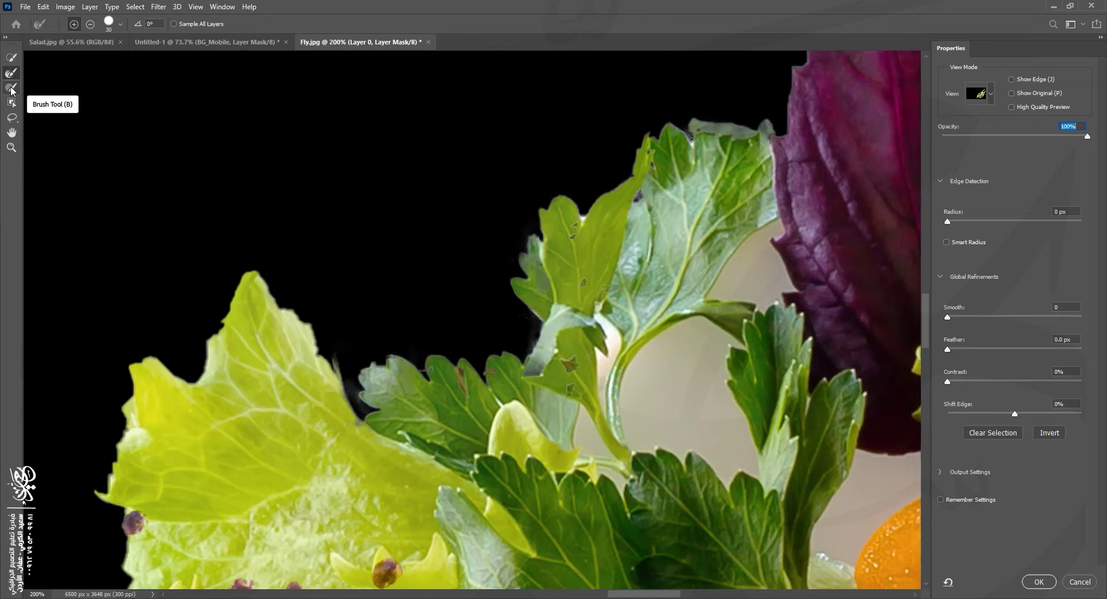
left_click(12, 88)
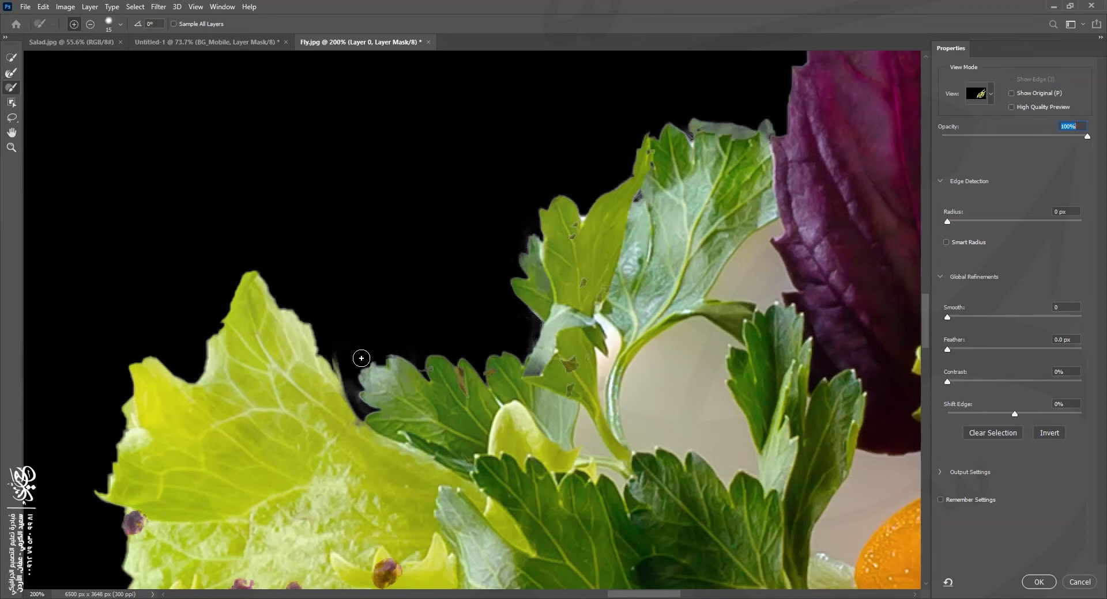
mouse_move(298, 273)
left_mouse_down()
mouse_move(292, 254)
mouse_move(277, 279)
mouse_move(268, 251)
left_mouse_up()
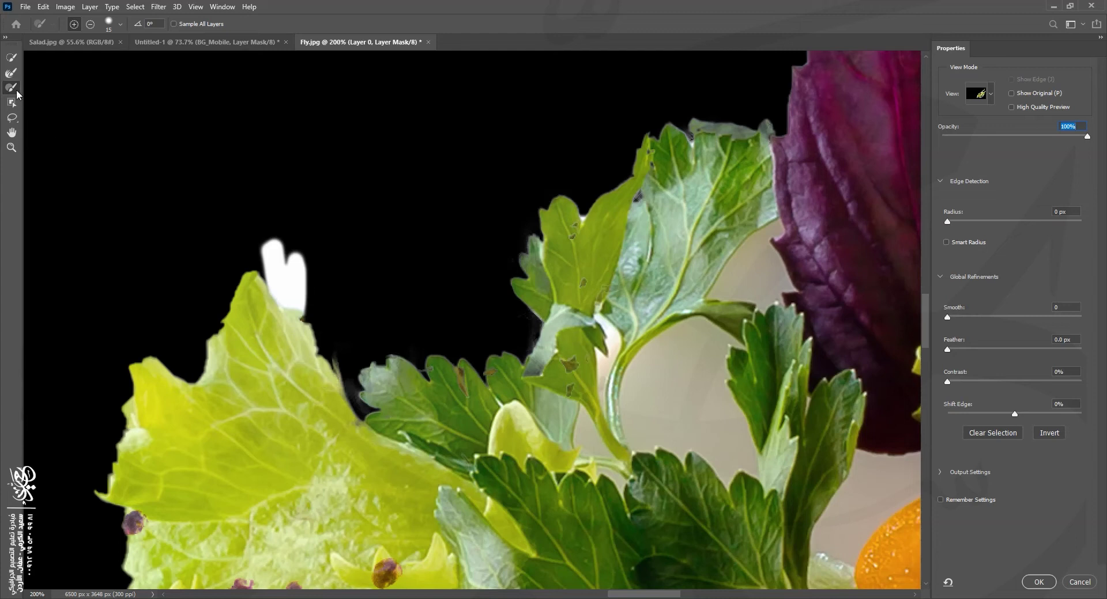
mouse_move(272, 239)
left_mouse_down()
mouse_move(278, 286)
mouse_move(296, 304)
mouse_move(309, 294)
left_mouse_up()
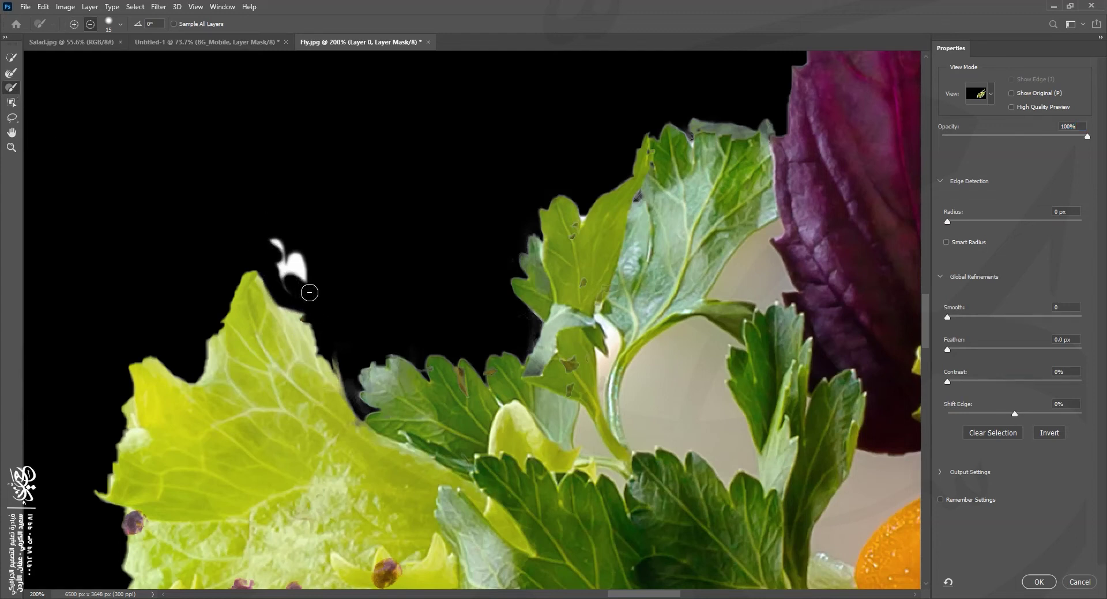
key("ctrl+z")
left_click(11, 72)
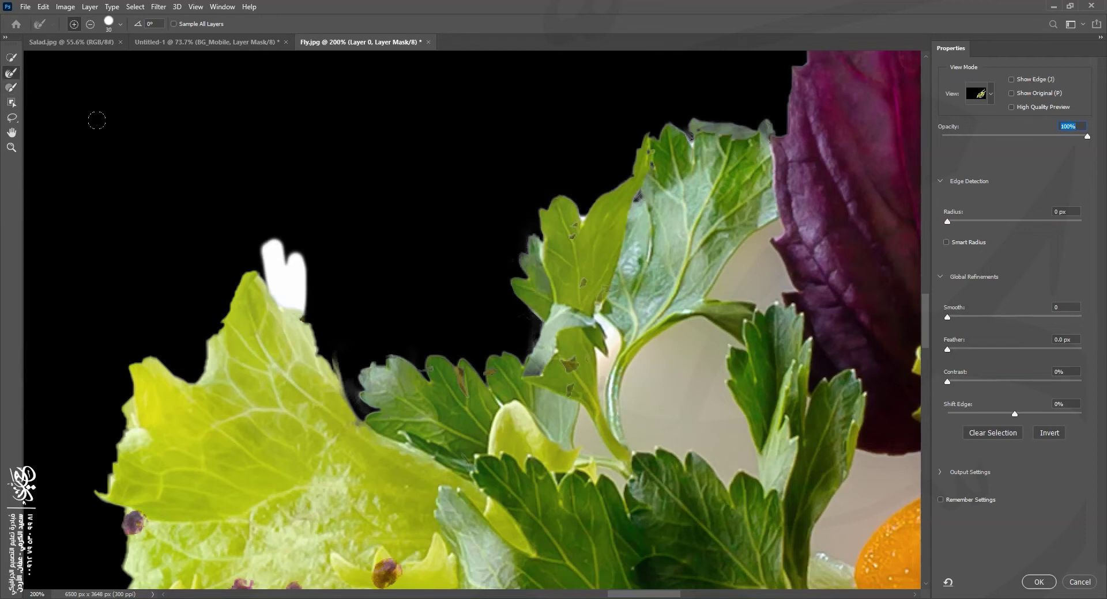
mouse_move(271, 234)
left_mouse_down()
mouse_move(270, 264)
mouse_move(305, 315)
mouse_move(301, 237)
mouse_move(334, 290)
left_mouse_up()
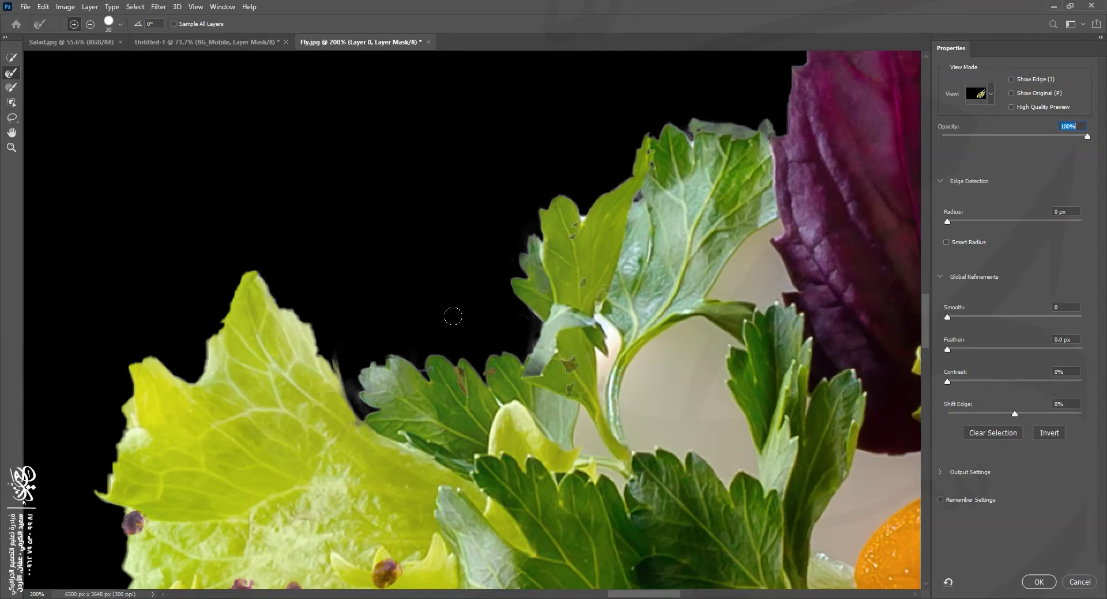
Step: Apply the Select and Mask refinements to the salad's layer mask and switch to the Move tool
key("ctrl+0")
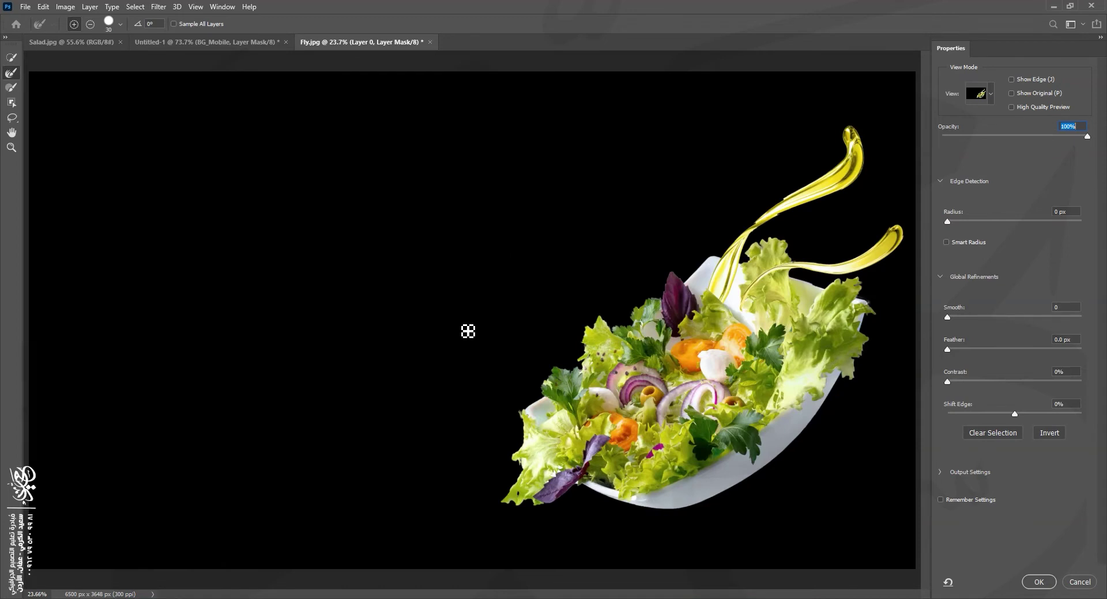
left_click(1039, 583)
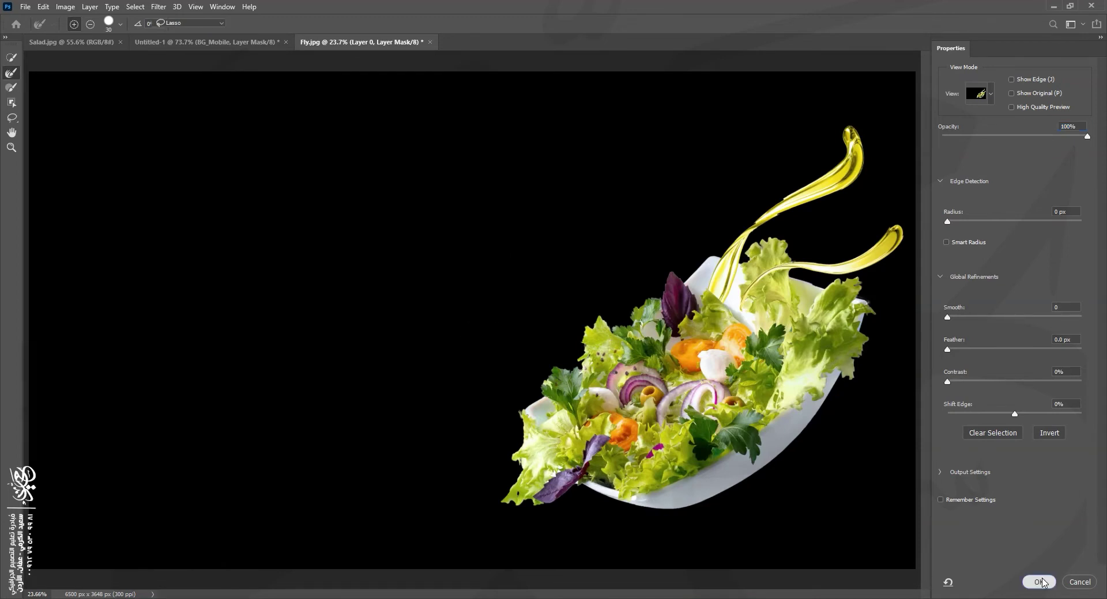
key("v")
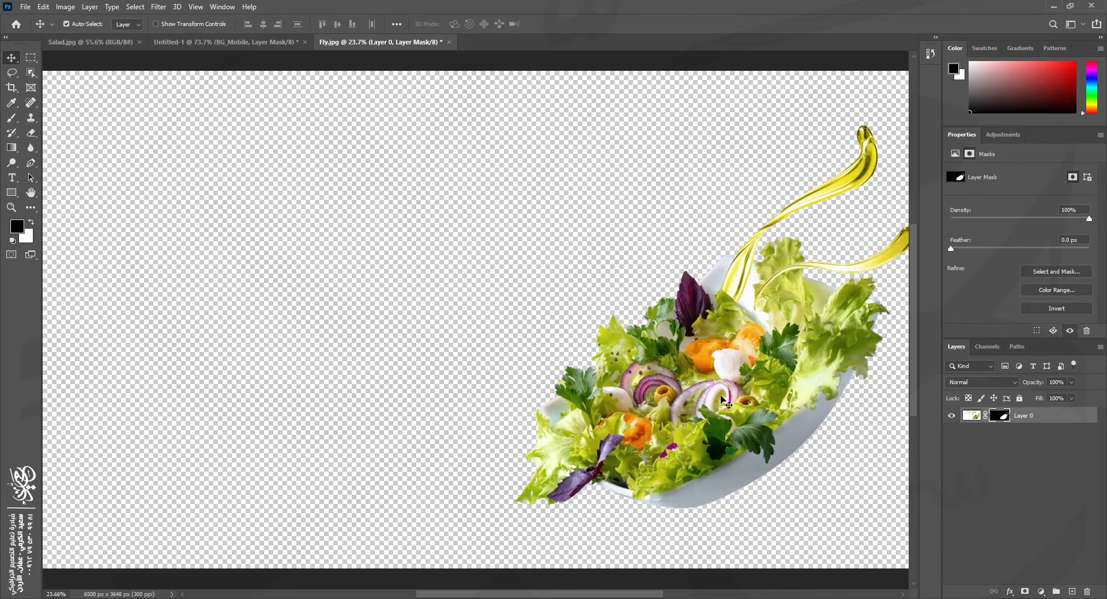
Step: Trim the transparent surroundings of Fly.jpg and copy the masked salad into the Untitled-1 document
left_click(68, 7)
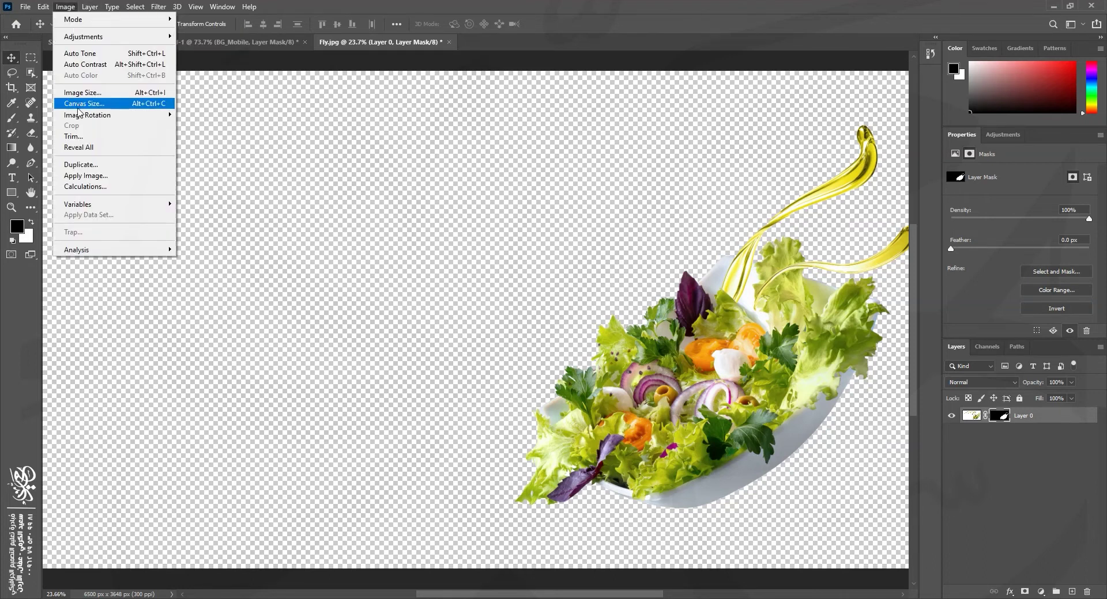
left_click(73, 136)
left_click(1047, 235)
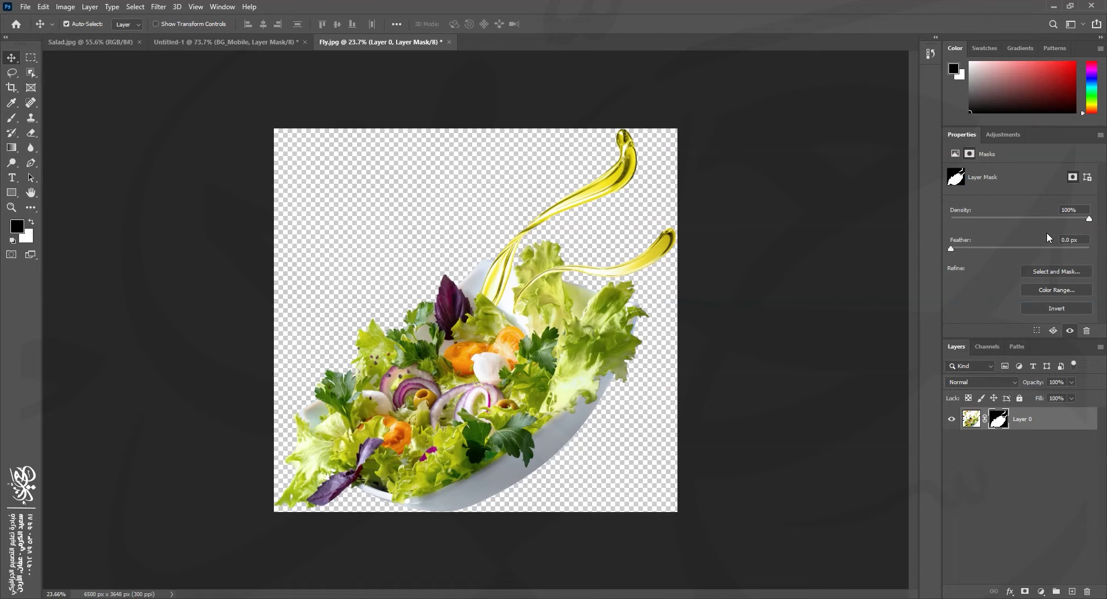
left_click_drag(490, 383, 492, 360)
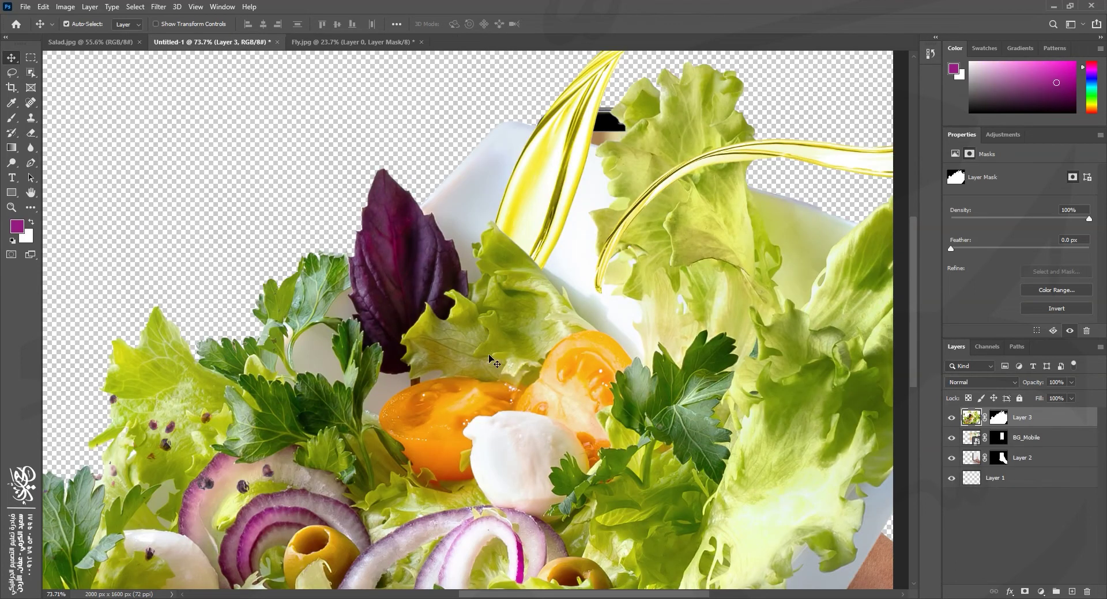
Step: Scale the salad layer to about 24.47% and position it over the lower half of the phone screen
key("ctrl+t")
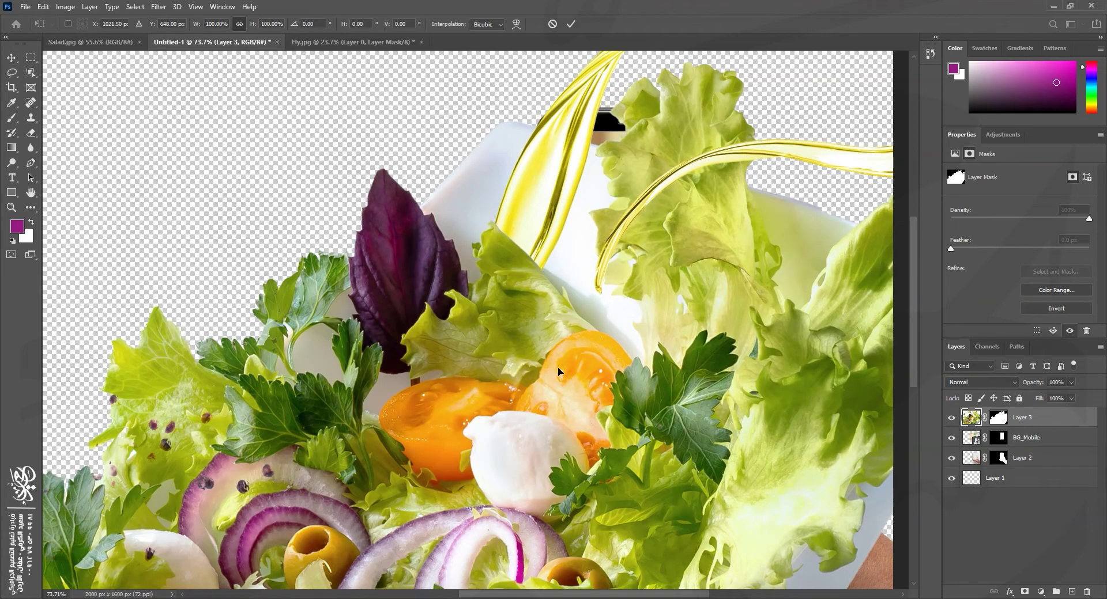
key("ctrl+0")
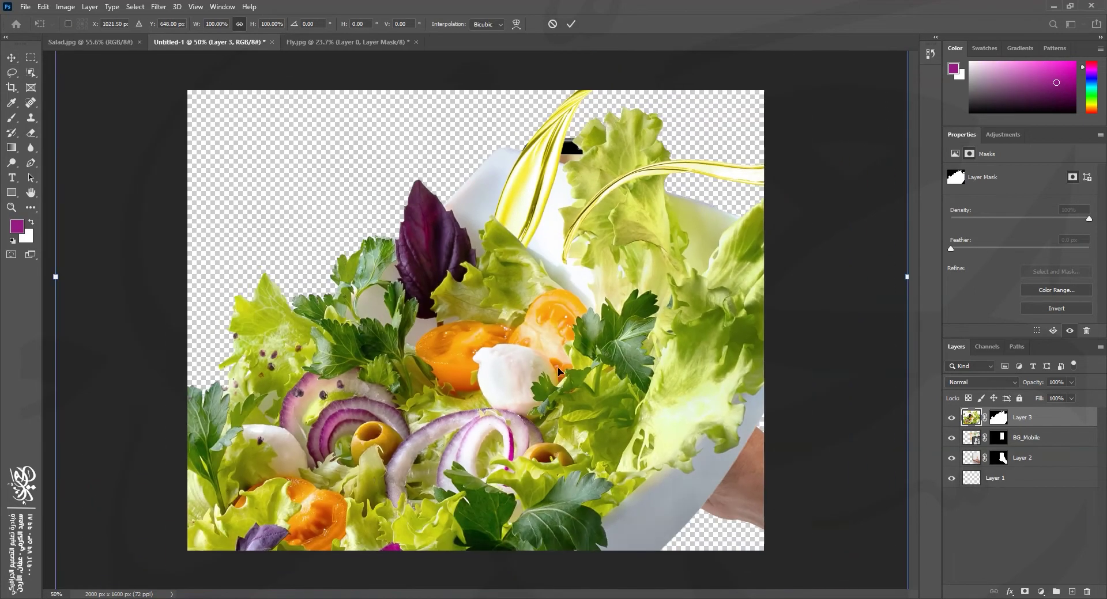
key("ctrl+minus")
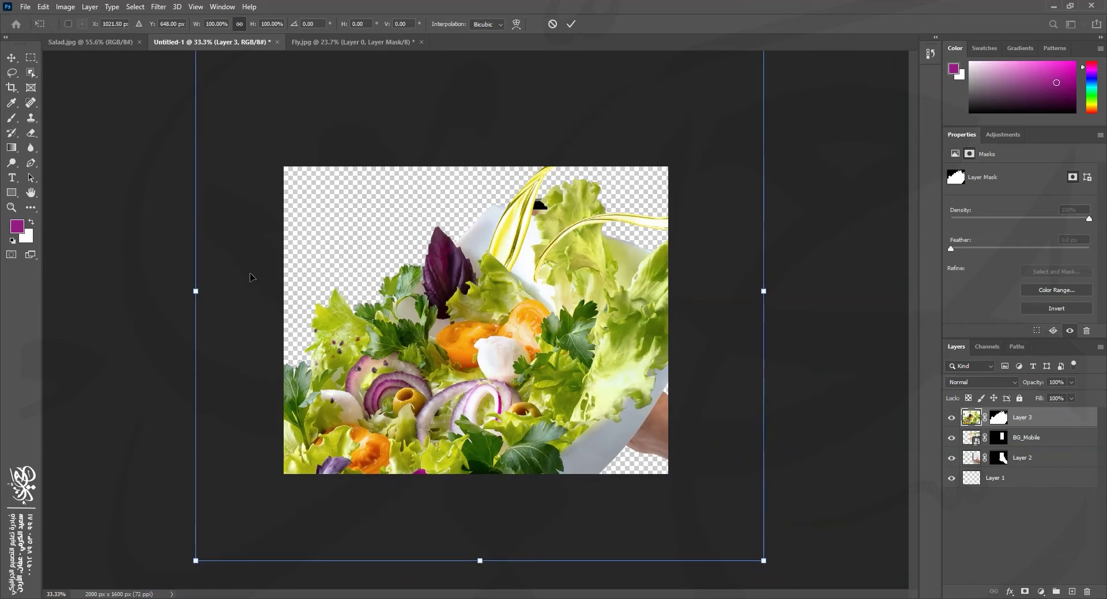
left_click_drag(196, 291, 584, 292)
left_click_drag(664, 347, 539, 334)
key("ctrl+plus")
left_click_drag(589, 127, 586, 187)
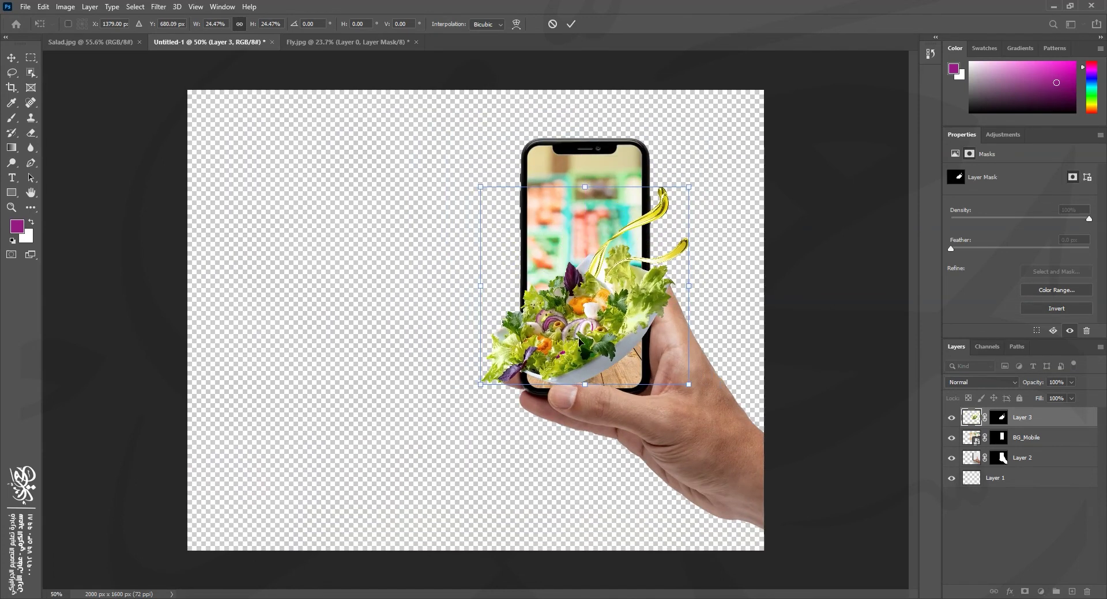
left_click_drag(579, 342, 587, 343)
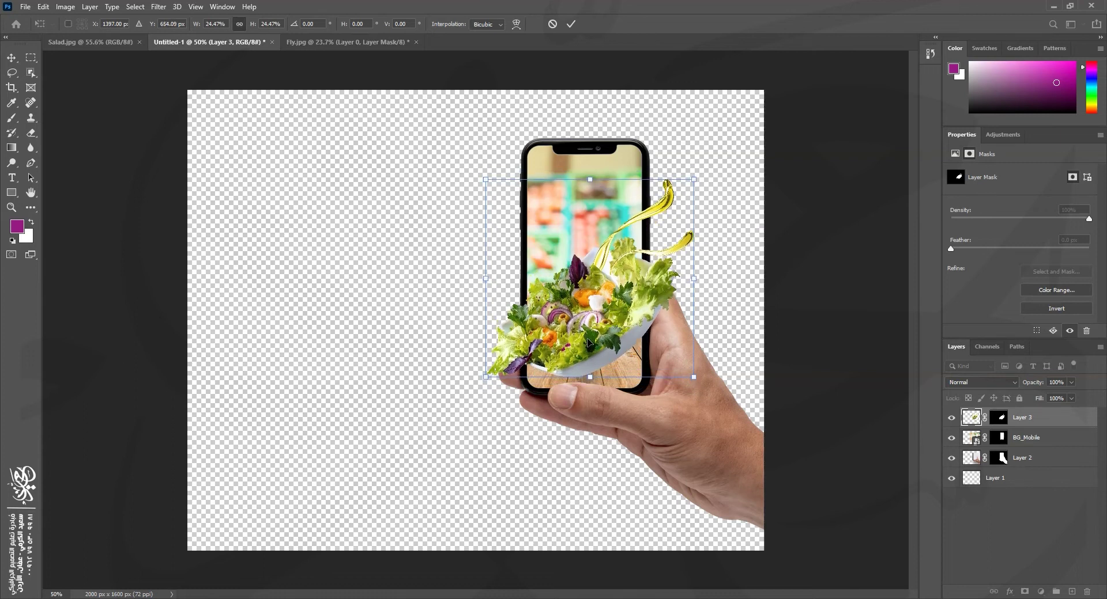
key("Return")
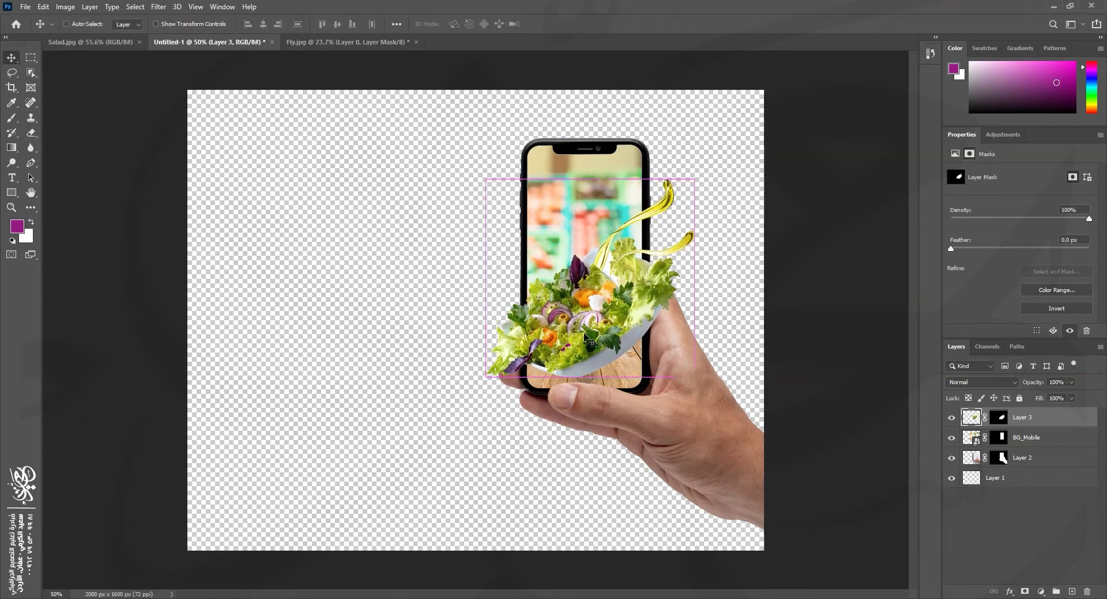
Step: Compare the placed salad with the finished advertisement in Salad.jpg, and return to Untitled-1
key("ctrl+plus")
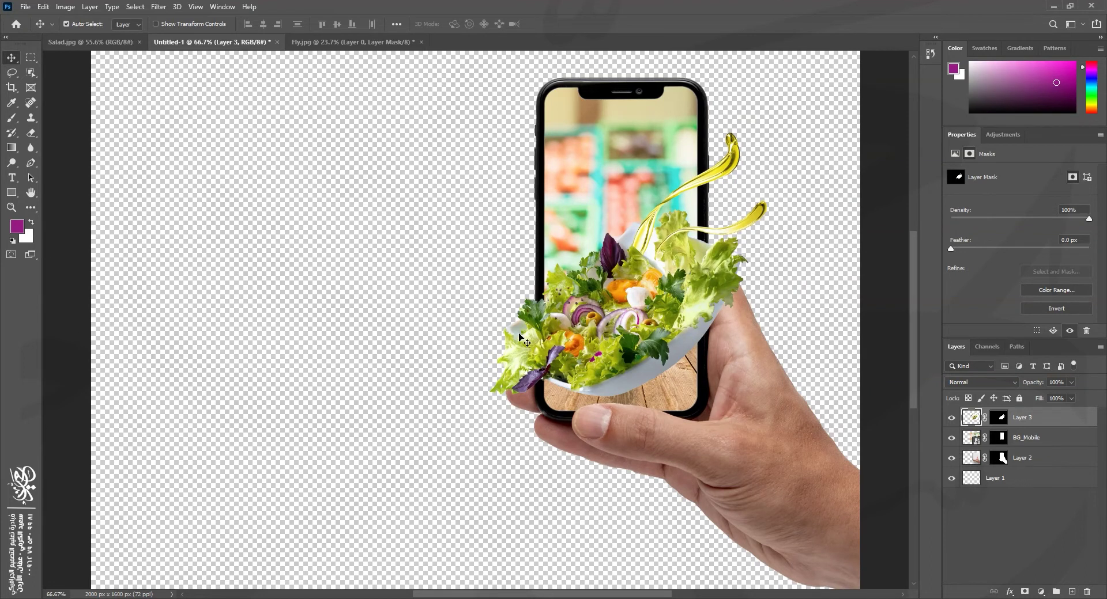
key("z")
left_click_drag(557, 307, 557, 307)
key("v")
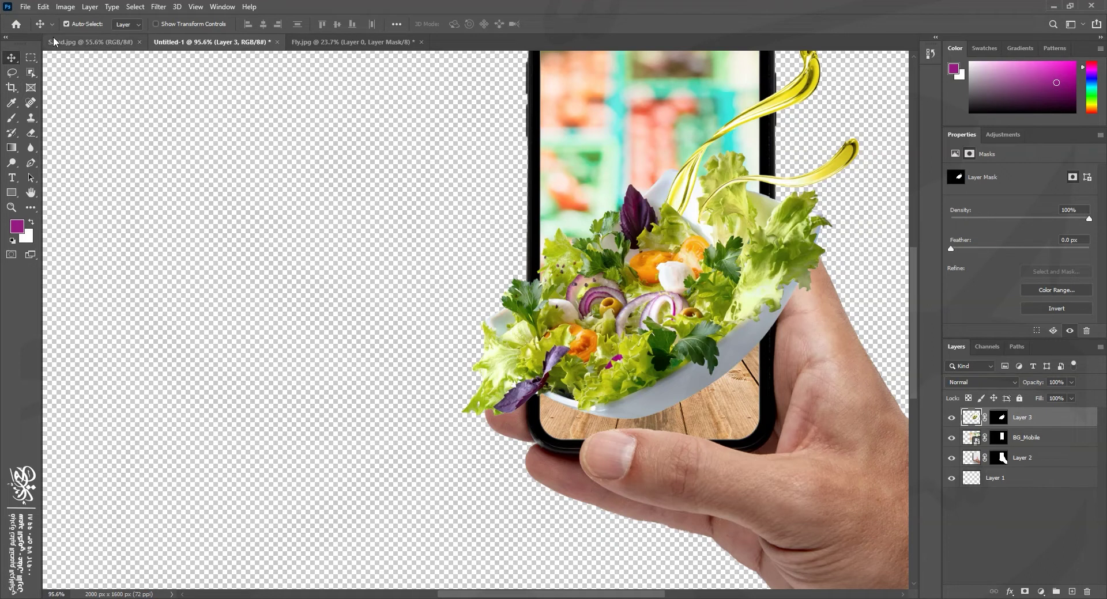
left_click(69, 42)
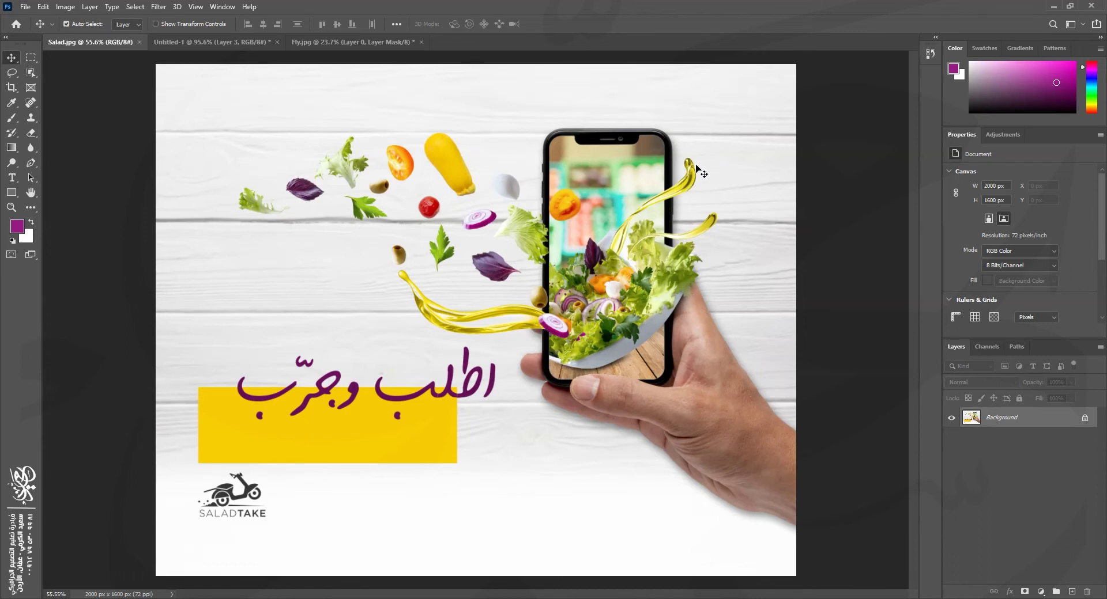
left_click(190, 42)
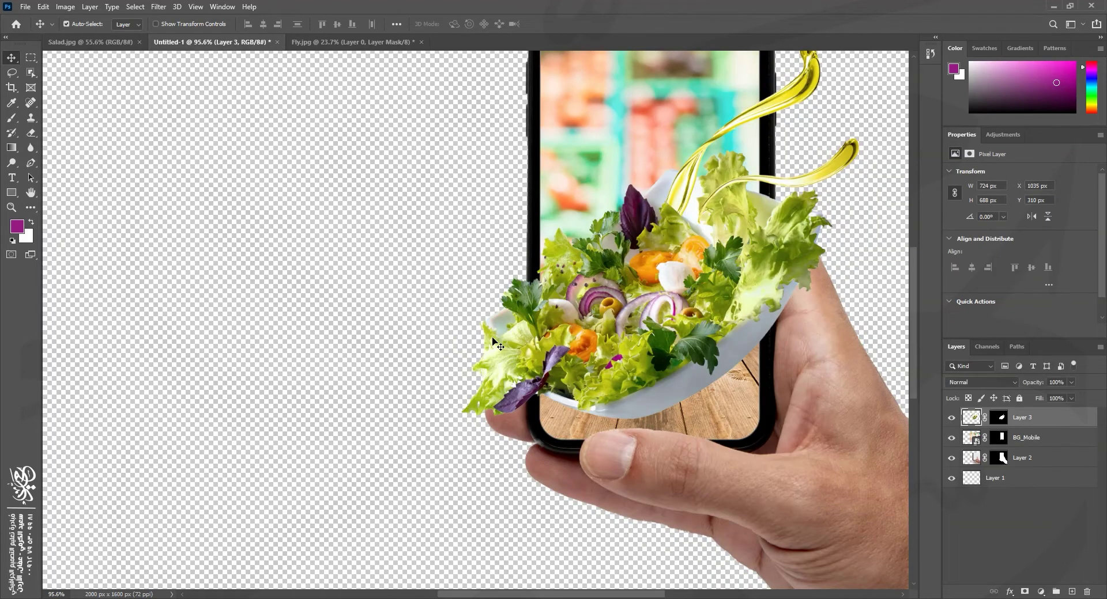
Step: Try hiding the salad's left part by painting black on its layer mask with a soft 150 px Brush
left_click(998, 419)
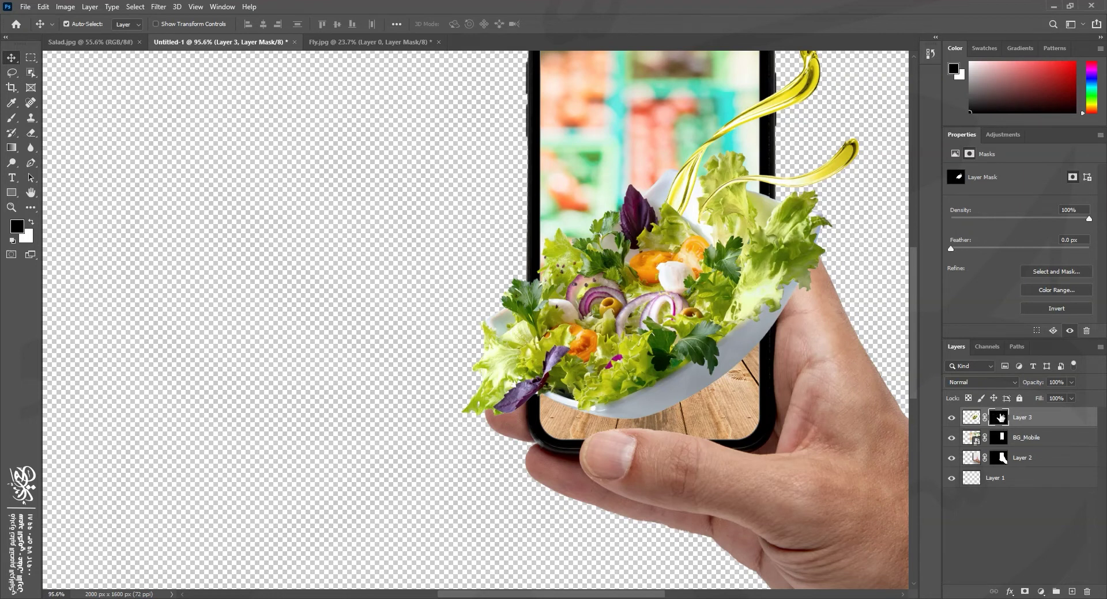
left_click(12, 118)
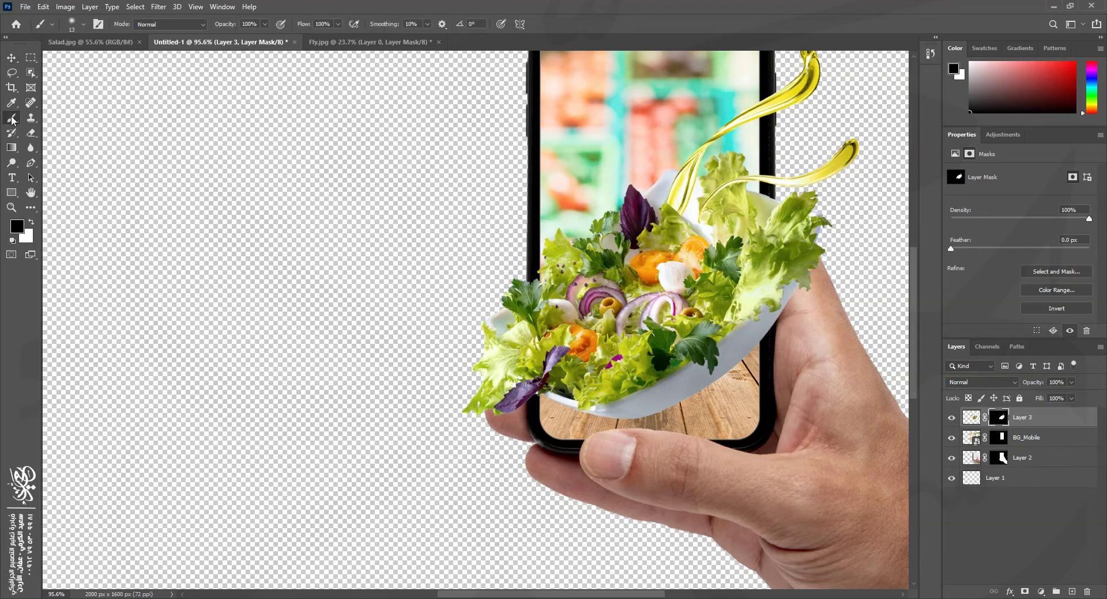
mouse_move(586, 241)
left_mouse_down()
mouse_move(570, 251)
mouse_move(568, 288)
mouse_move(634, 300)
mouse_move(562, 258)
mouse_move(586, 225)
mouse_move(537, 274)
mouse_move(674, 209)
mouse_move(647, 280)
left_mouse_up()
key("ctrl+z")
right_click(436, 274)
key("Escape")
mouse_move(467, 413)
left_mouse_down()
mouse_move(554, 285)
mouse_move(519, 346)
mouse_move(576, 369)
mouse_move(539, 219)
left_mouse_up()
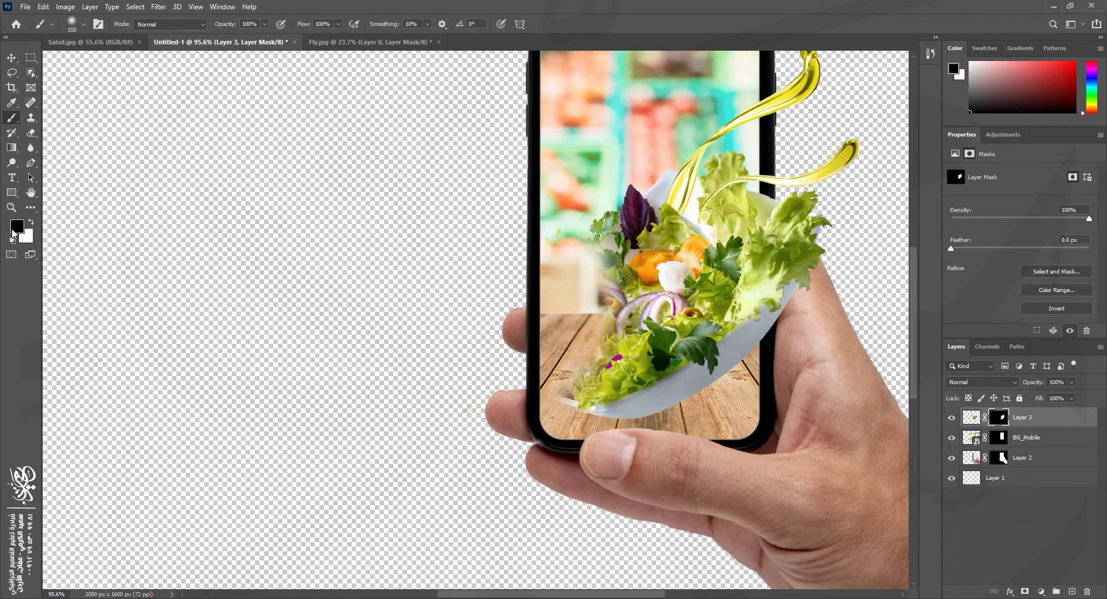
Step: Try restoring the hidden salad by painting white on its mask, undo all the mask strokes and reset the foreground to black
left_click(32, 224)
mouse_move(579, 220)
left_mouse_down()
mouse_move(519, 357)
mouse_move(490, 260)
mouse_move(478, 369)
mouse_move(582, 381)
left_mouse_up()
key("ctrl+z")
key("ctrl+z")
key("ctrl+z")
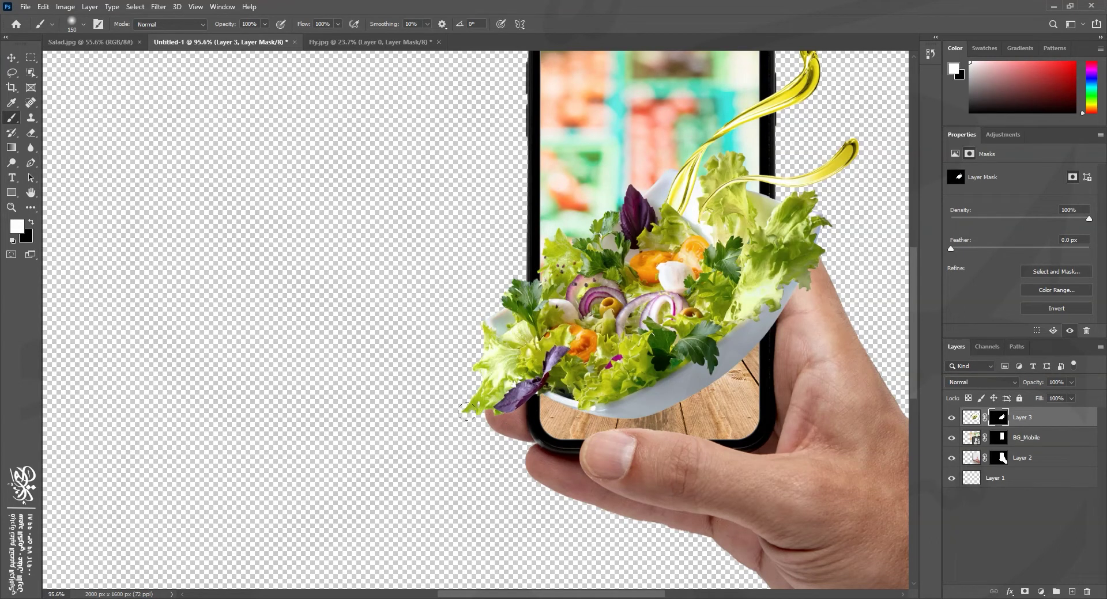
left_click(31, 224)
Step: Lower the salad layer's opacity to 79% and try masking the leaves over the phone's left bezel with a 20 px Brush
scroll(547, 392, "up", 3)
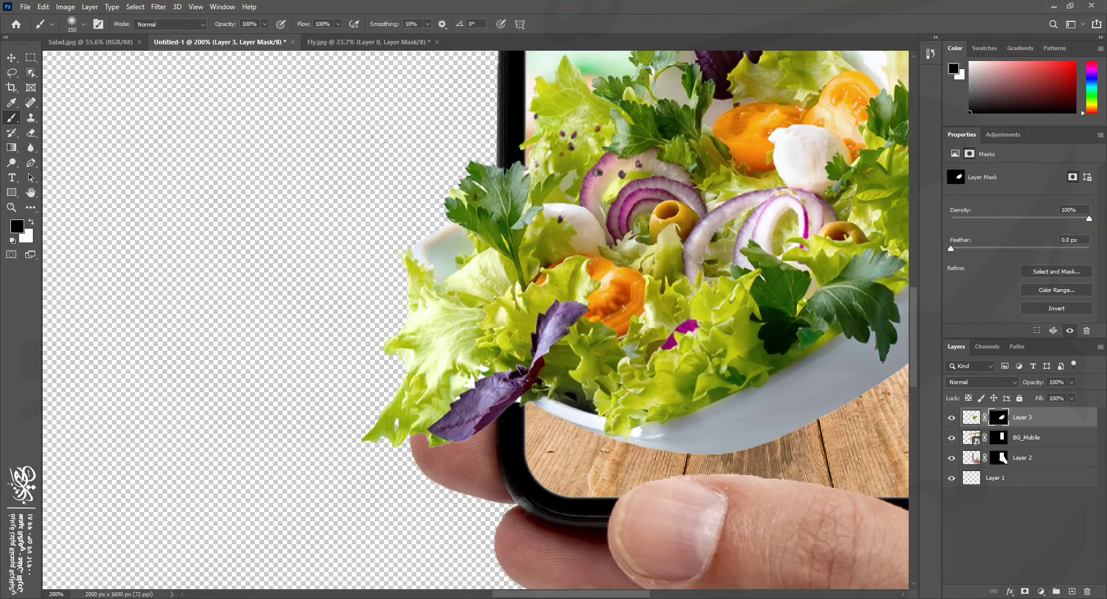
scroll(479, 129, "down", 1)
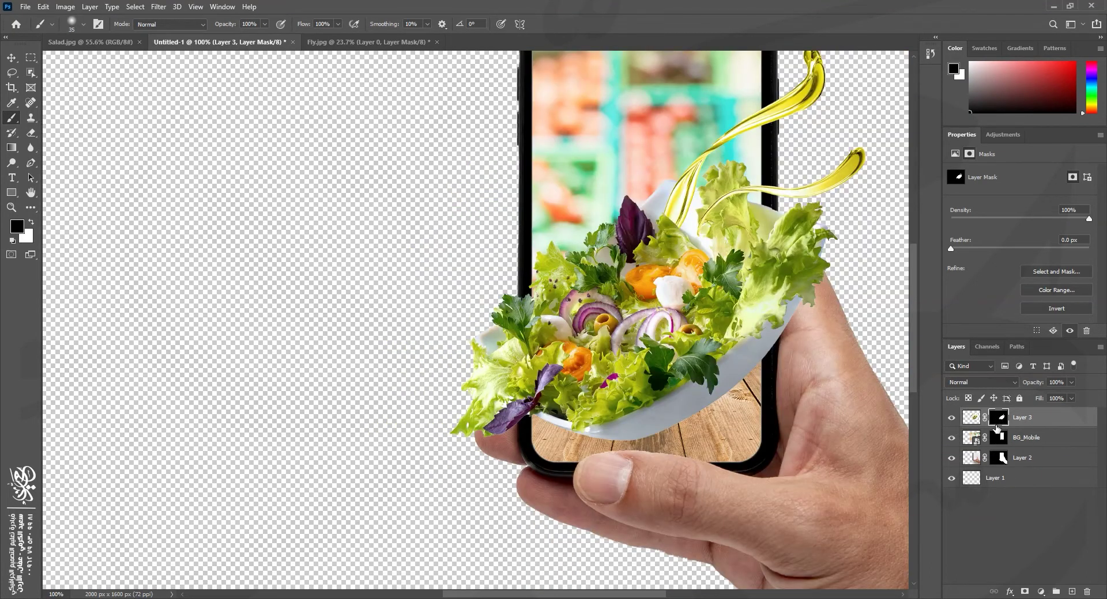
left_click_drag(1039, 383, 1027, 383)
scroll(480, 339, "up", 2)
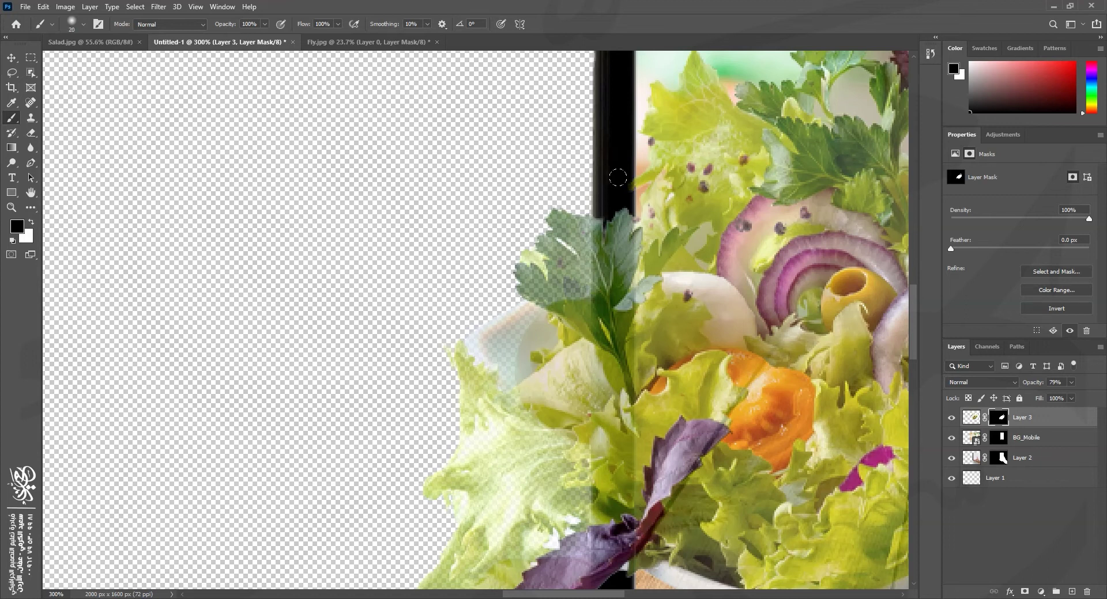
mouse_move(616, 210)
left_mouse_down()
mouse_move(614, 574)
mouse_move(618, 404)
left_mouse_up()
left_click_drag(618, 403, 622, 273)
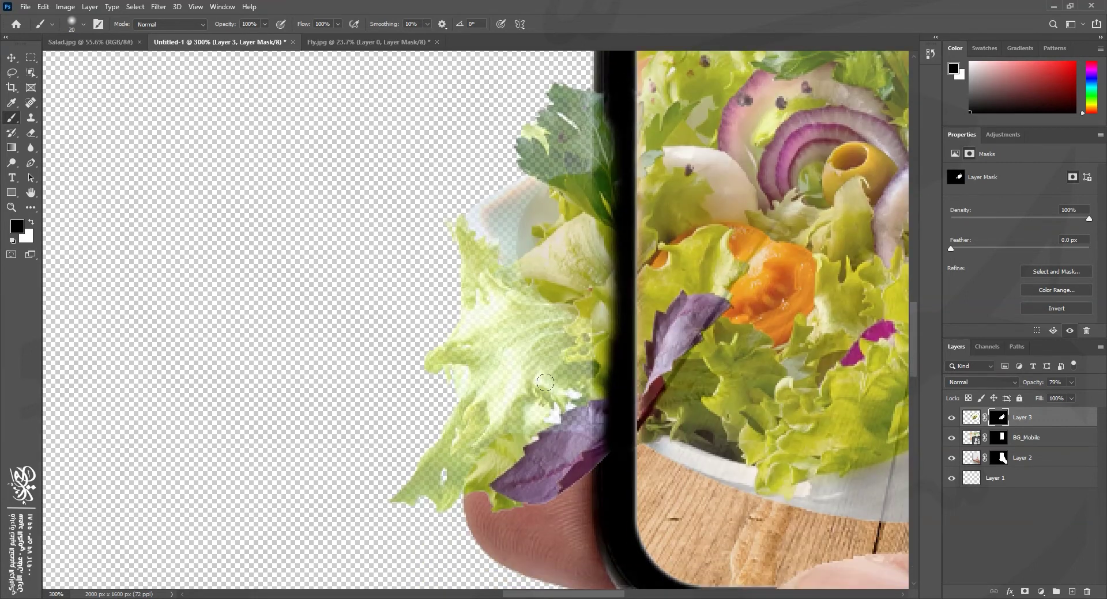
Step: Try masking out the leaves outside the phone's left edge with a 60 px Brush, and set the layer's opacity to 100%
key("bracketright")
key("bracketright")
mouse_move(506, 389)
left_mouse_down()
mouse_move(438, 473)
mouse_move(397, 496)
mouse_move(536, 449)
mouse_move(516, 489)
mouse_move(553, 219)
mouse_move(542, 115)
mouse_move(526, 104)
mouse_move(461, 340)
mouse_move(485, 406)
mouse_move(527, 265)
mouse_move(468, 346)
left_mouse_up()
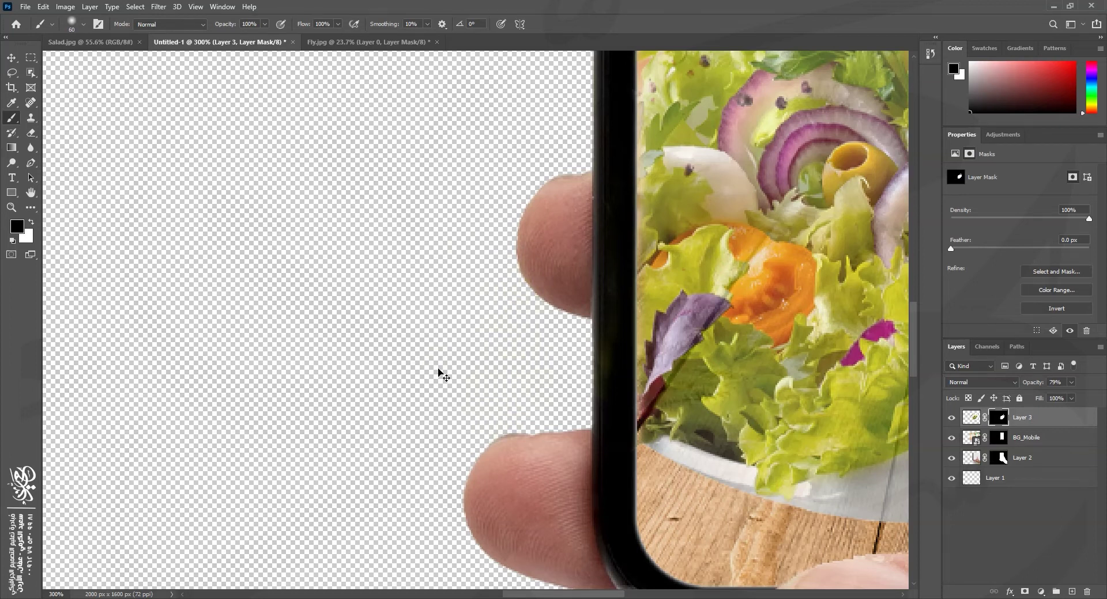
key("ctrl+minus")
key("ctrl+minus")
key("ctrl+minus")
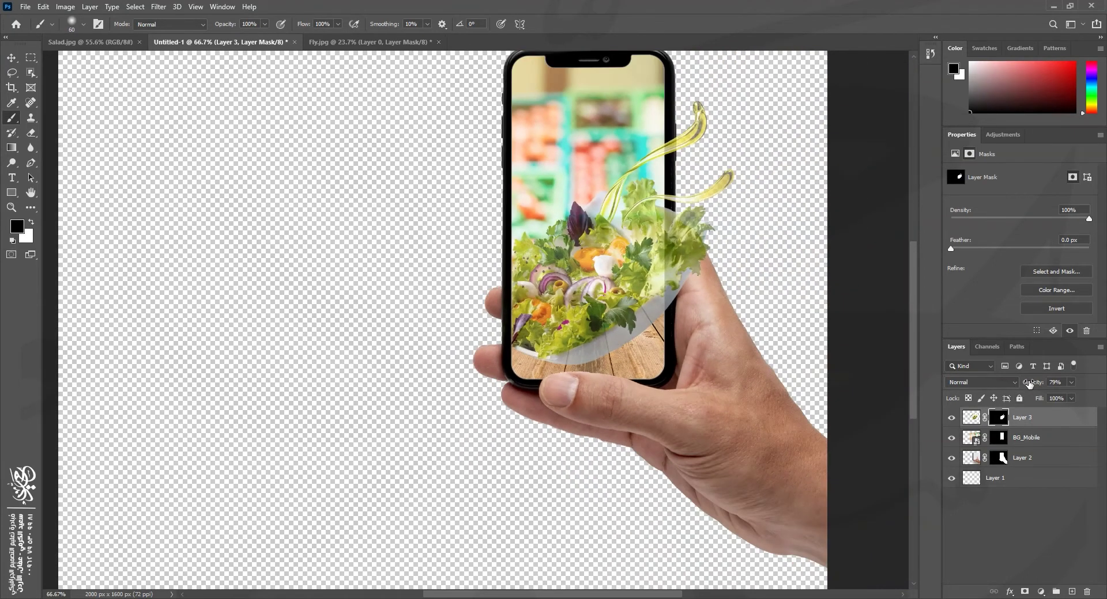
left_click_drag(1029, 384, 1105, 381)
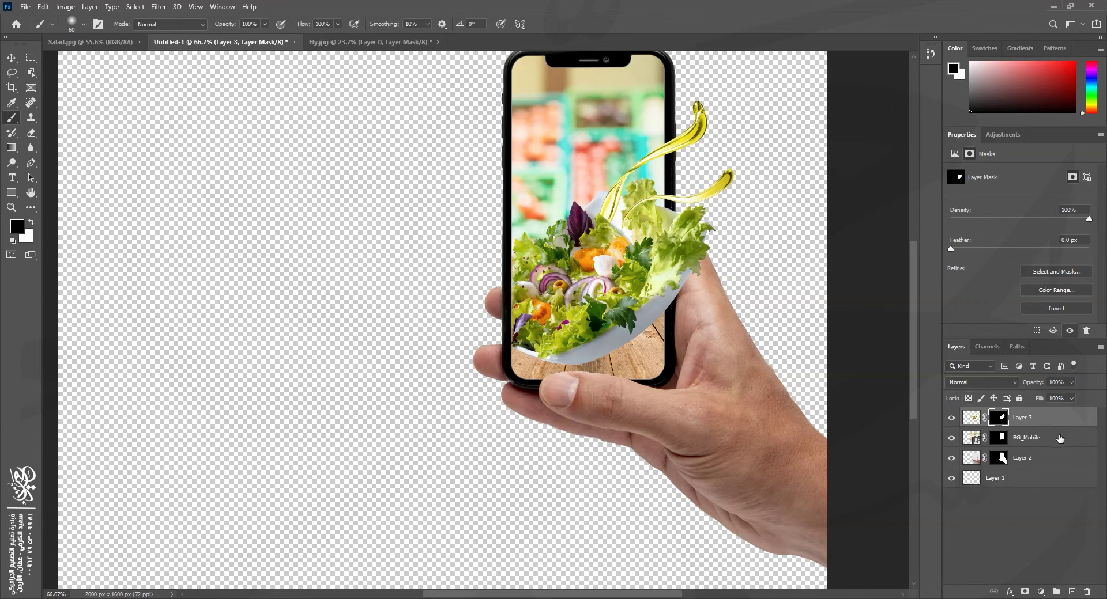
Step: Undo the brush masking of the overhanging leaves and set the salad layer's opacity to 73%
key("ctrl+z")
key("ctrl+z")
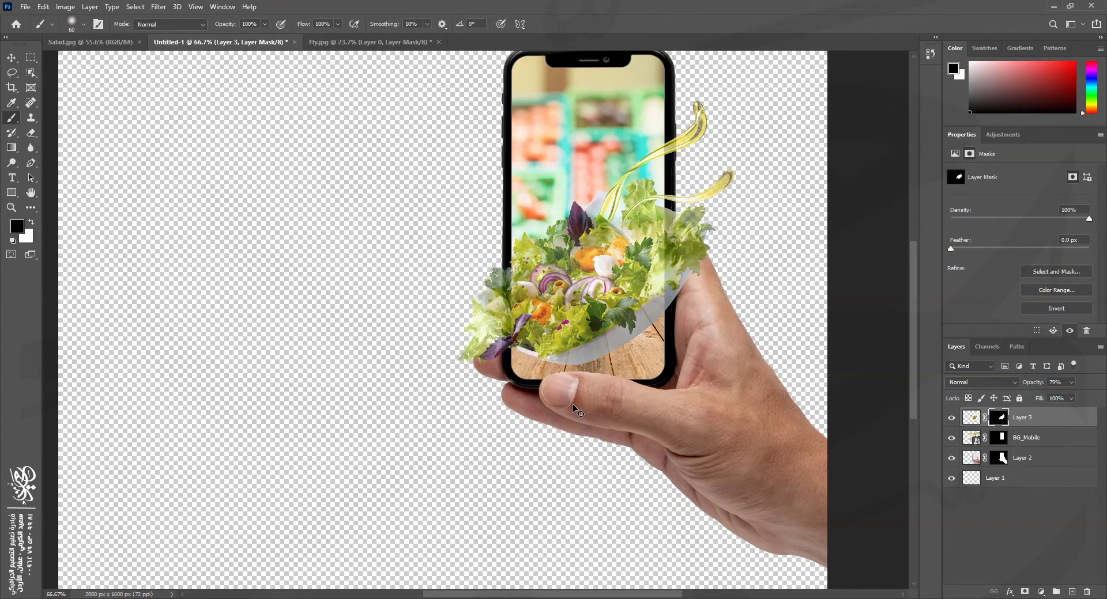
key("ctrl+shift+z")
left_click_drag(1036, 385, 1022, 382)
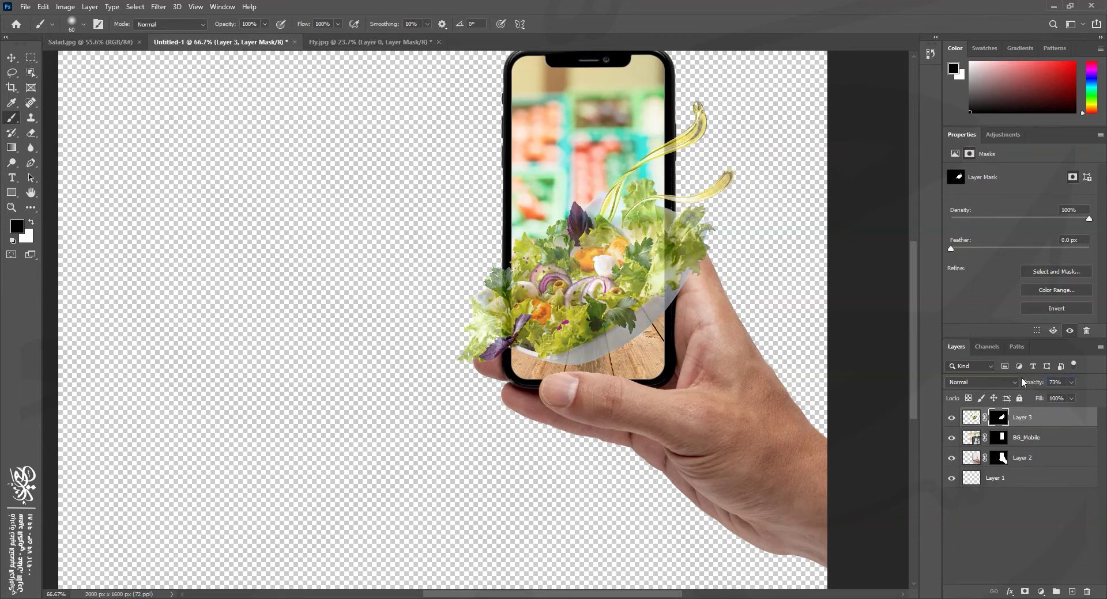
Step: Draw a rectangular selection about 198 x 364 px around the overhanging leaves, ending at the inner side of the phone's left bezel
key("ctrl+plus")
key("ctrl+plus")
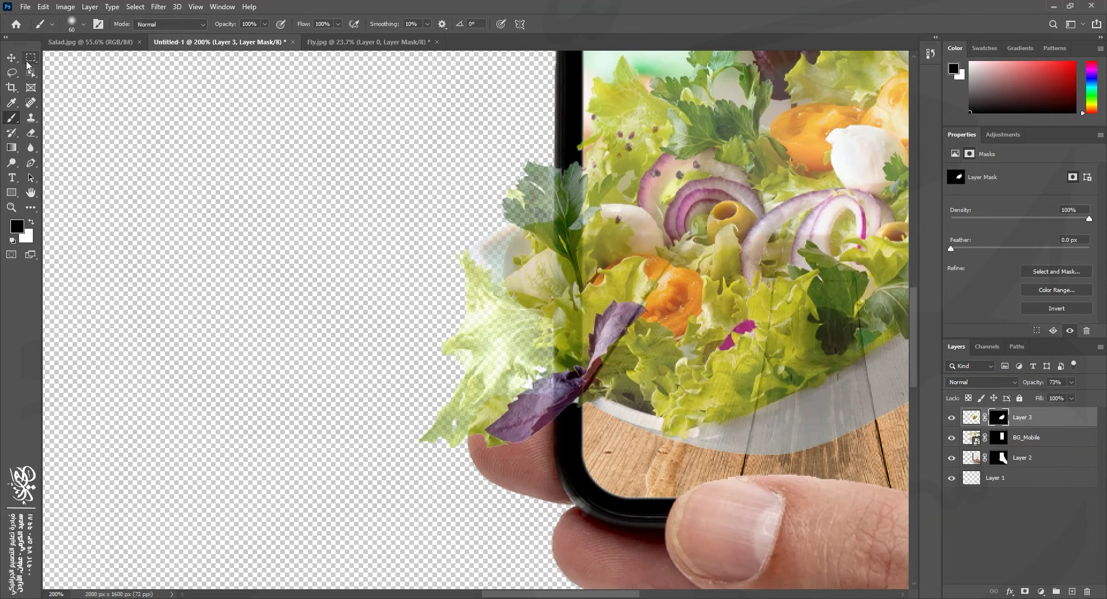
left_click(30, 58)
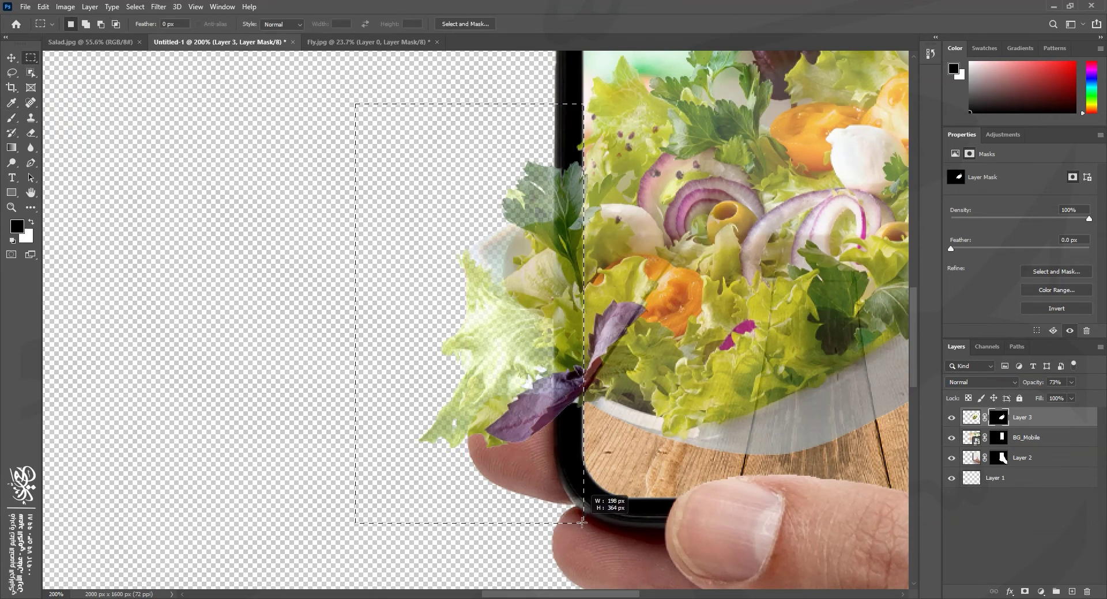
left_click_drag(583, 523, 583, 524)
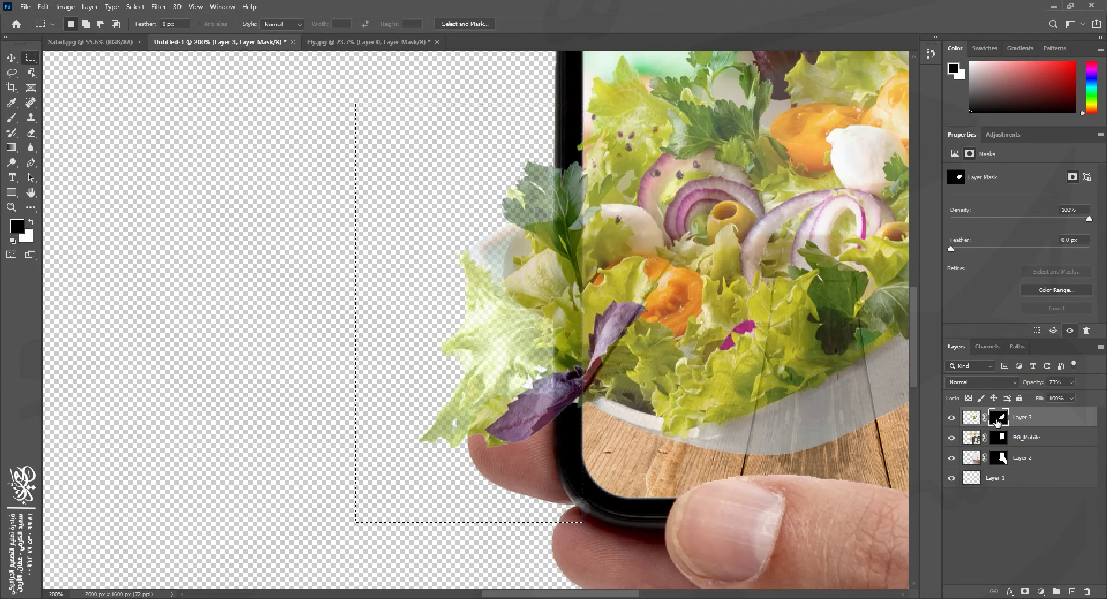
Step: Fill the selected area of the salad's layer mask with black to hide the overhanging leaves, and deselect
left_click(12, 150)
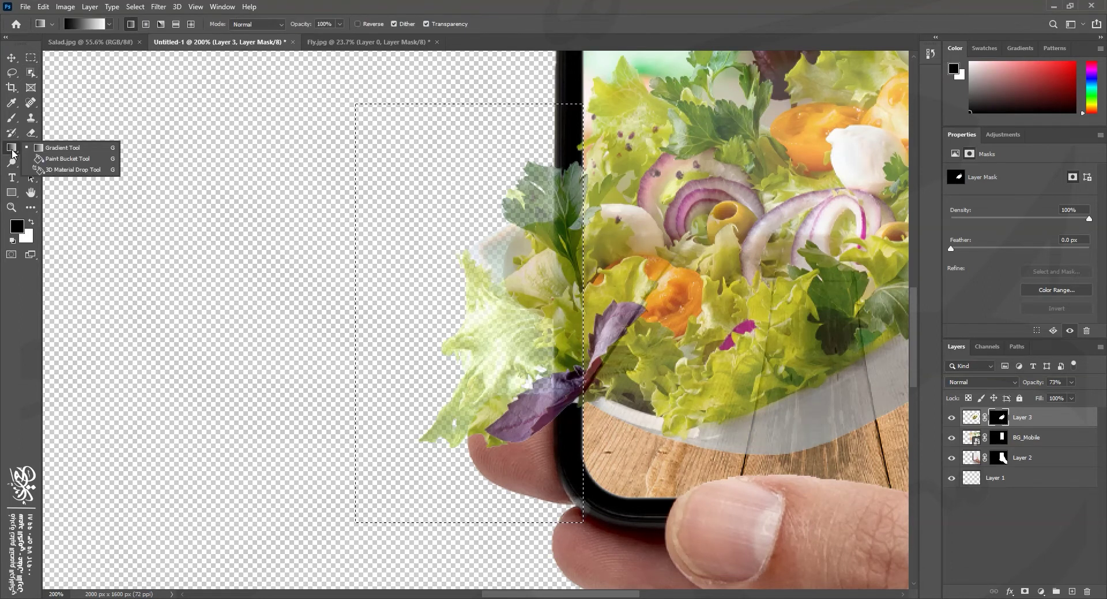
left_click(76, 159)
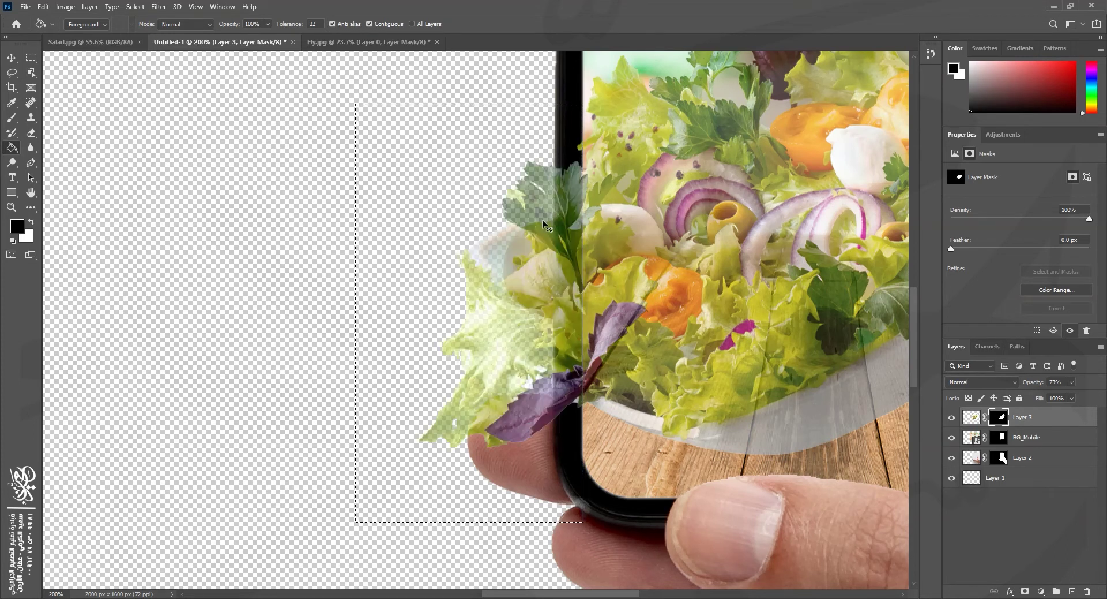
right_click(9, 150)
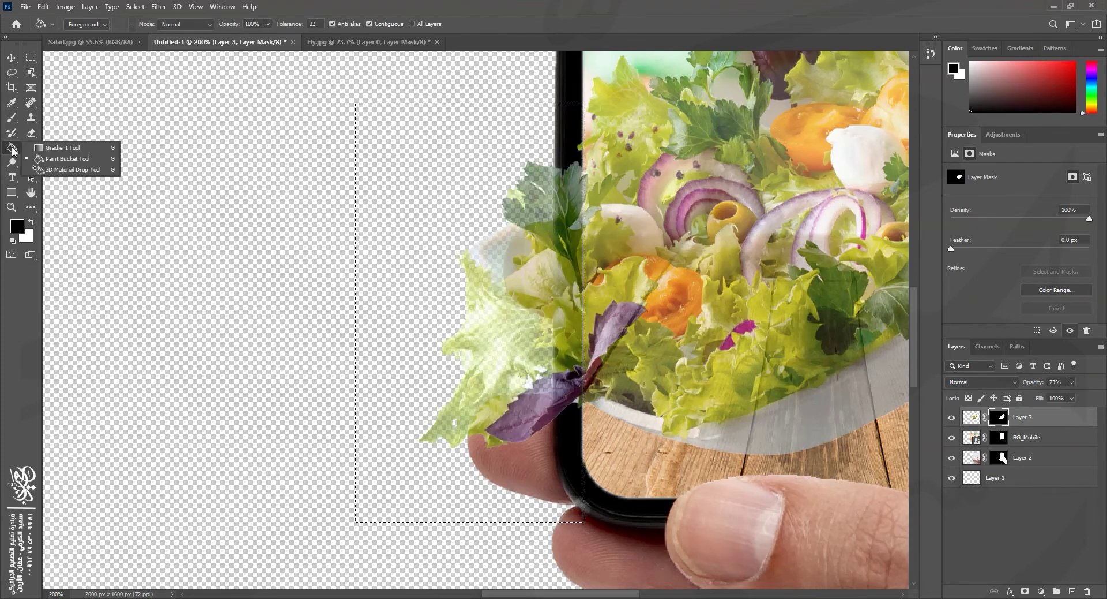
left_click(72, 148)
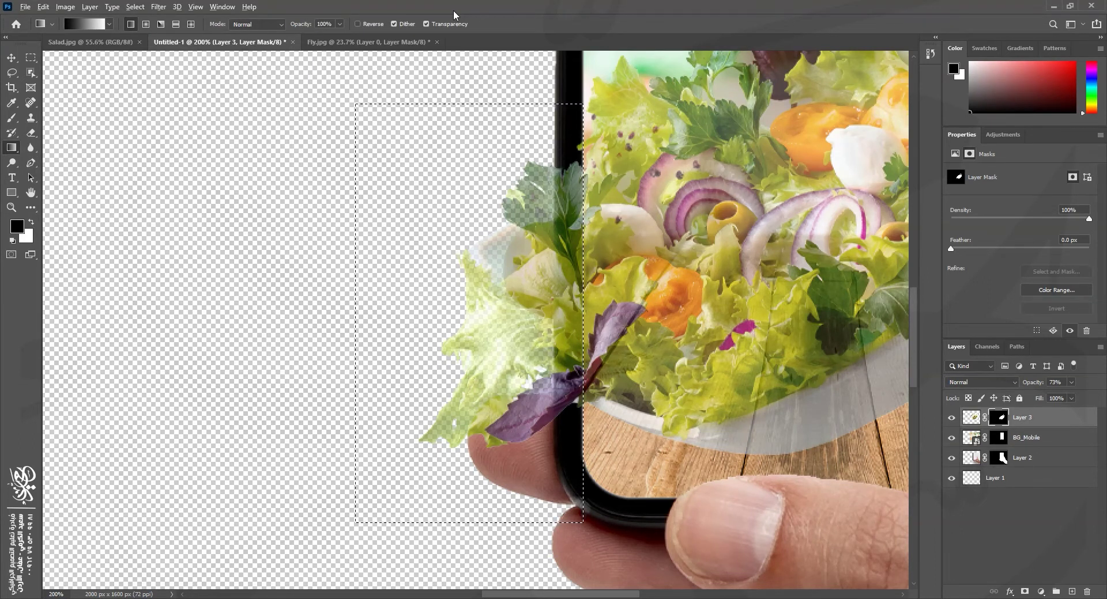
key("ctrl+d")
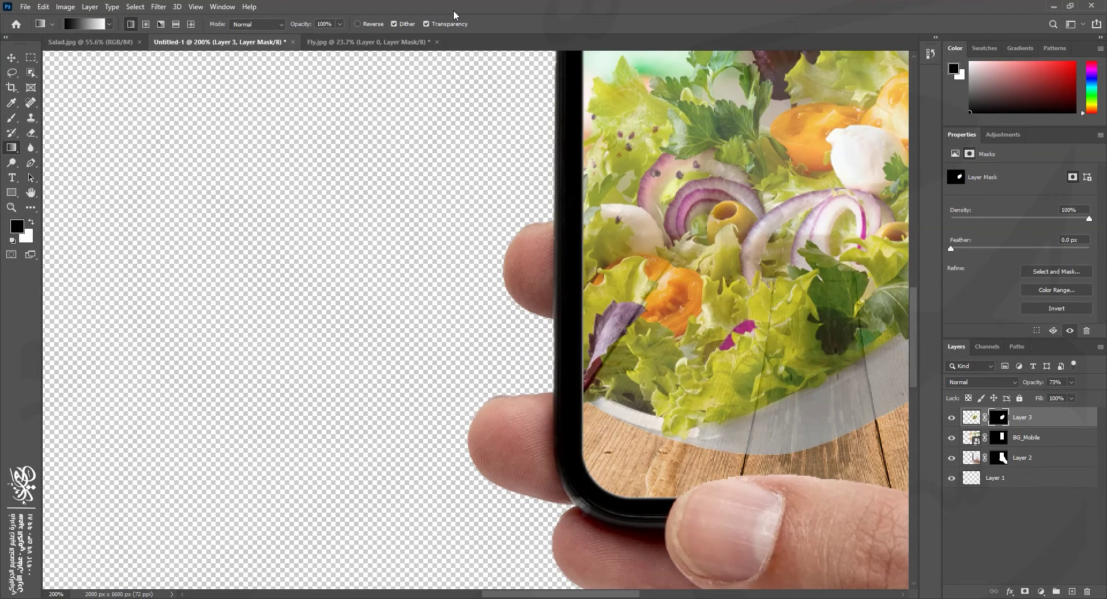
key("ctrl+minus")
key("ctrl+minus")
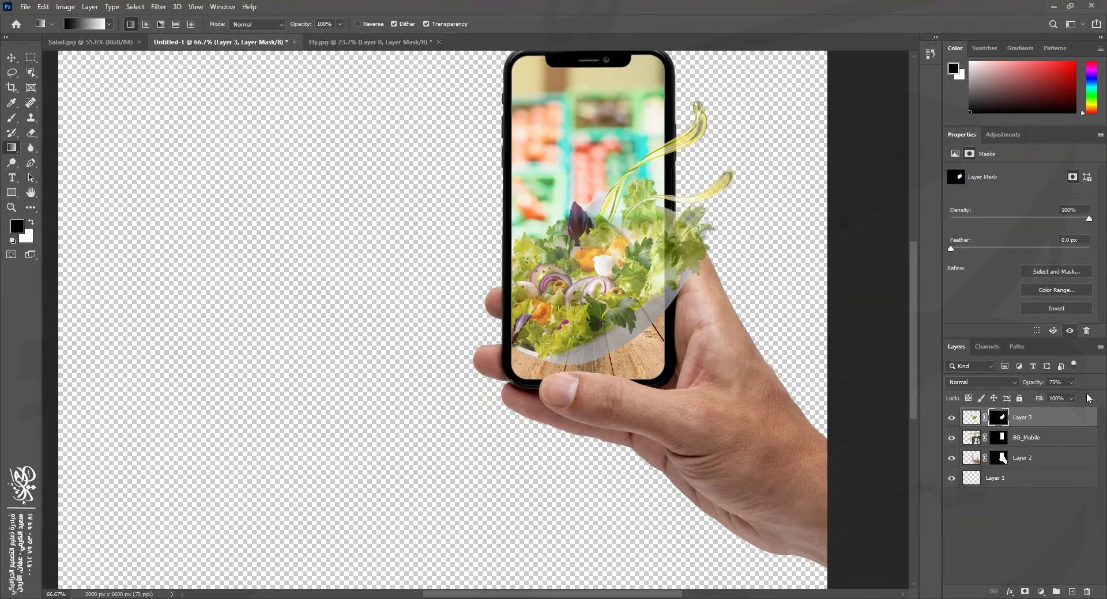
Step: Set the salad layer's opacity to 100%
left_click_drag(1028, 384, 1104, 387)
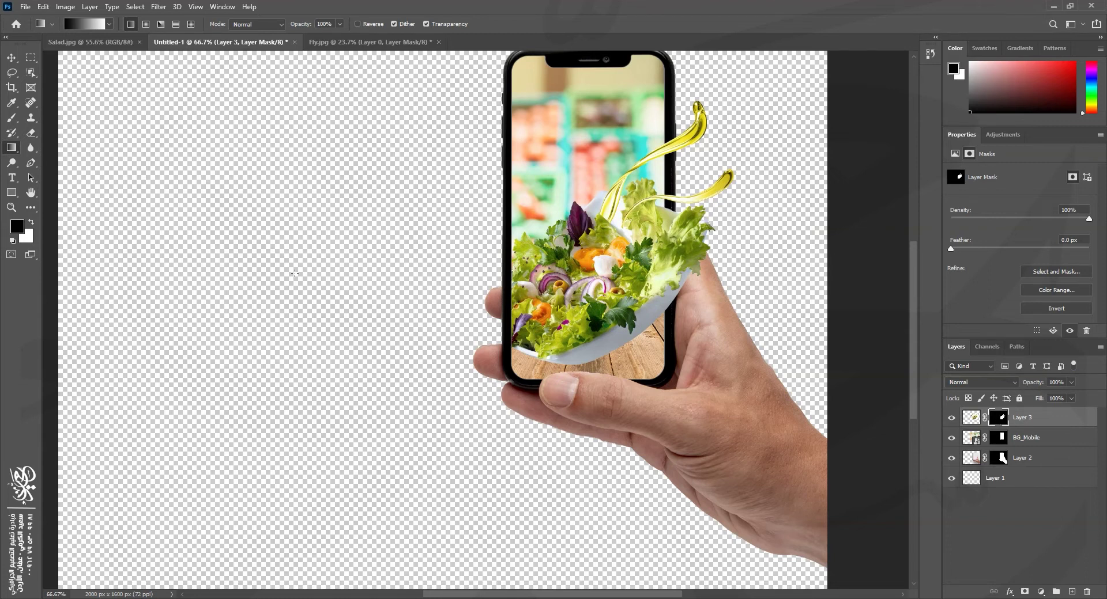
key("b")
mouse_move(548, 314)
left_mouse_down()
mouse_move(620, 314)
mouse_move(603, 298)
left_mouse_up()
key("ctrl+z")
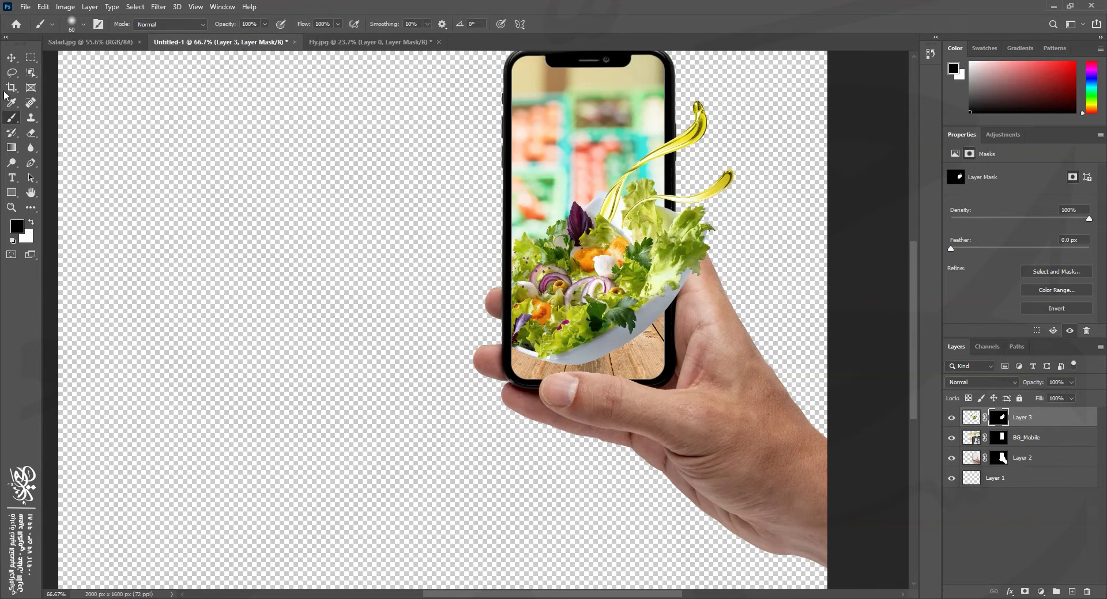
Step: Fill a rectangular selection over the middle of the salad's layer mask with black, refill it with white, and deselect
left_click(31, 60)
mouse_move(563, 270)
left_mouse_down()
mouse_move(605, 289)
mouse_move(633, 330)
left_mouse_up()
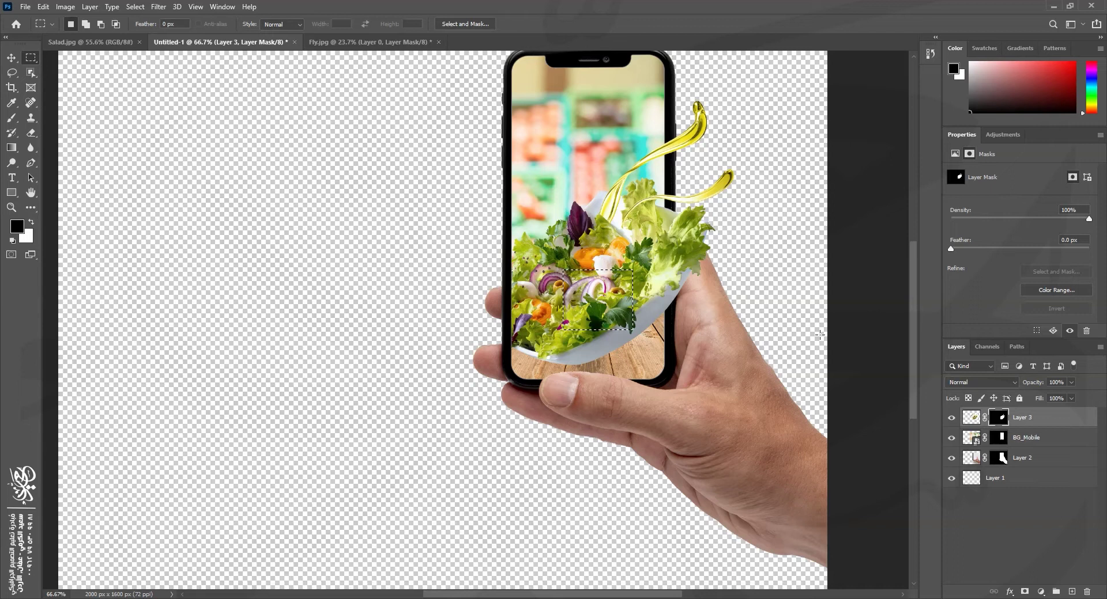
key("alt+BackSpace")
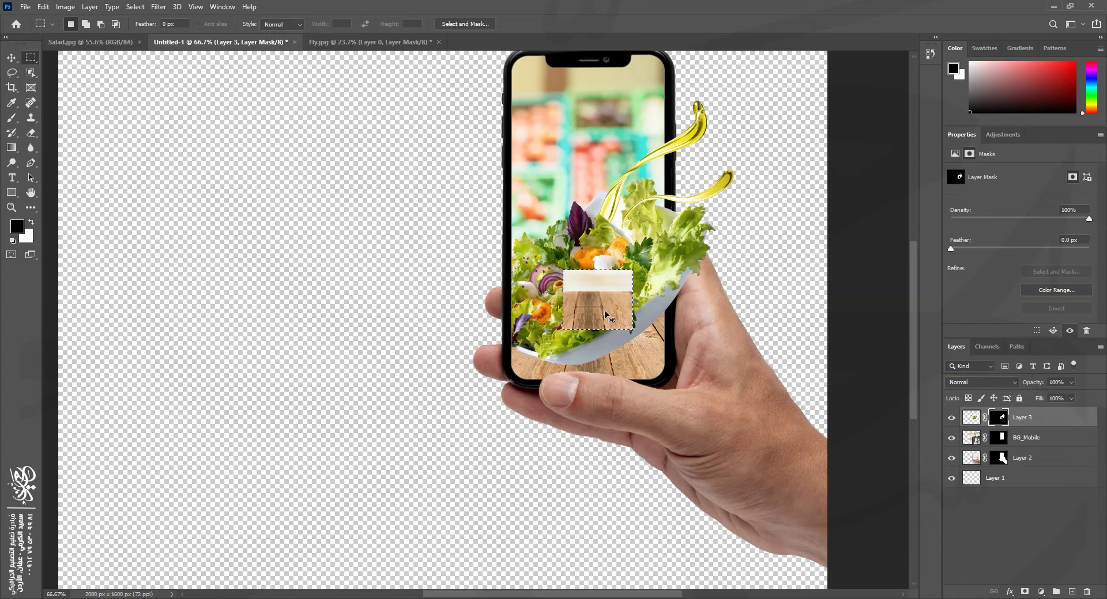
key("ctrl+BackSpace")
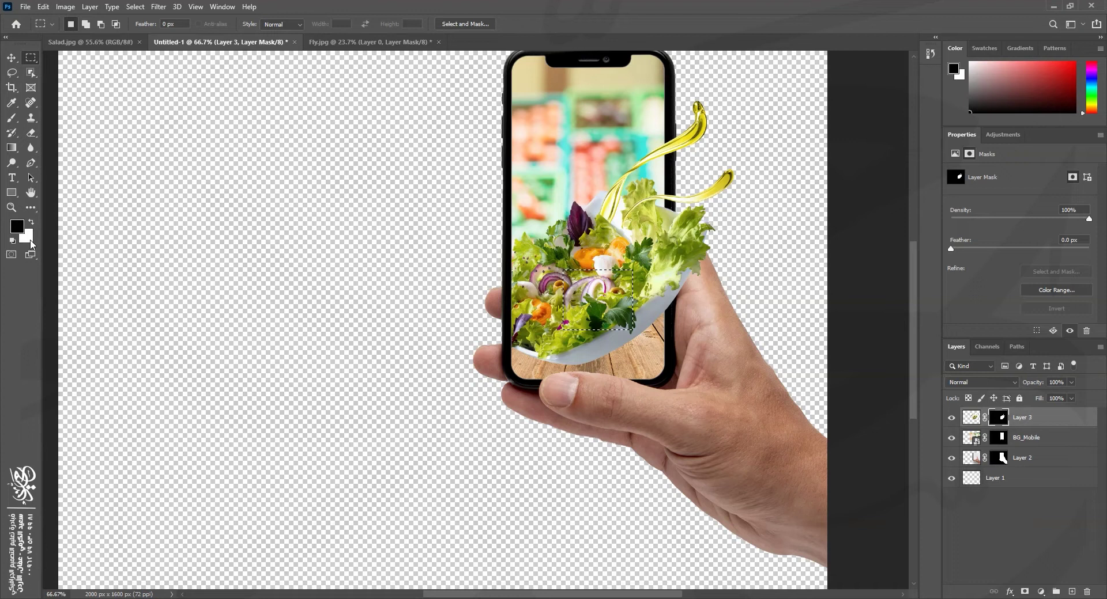
left_click(597, 314)
Step: Add a new layer in Fly.jpg and set the foreground colour to purple and the background colour to c03333
left_click(357, 42)
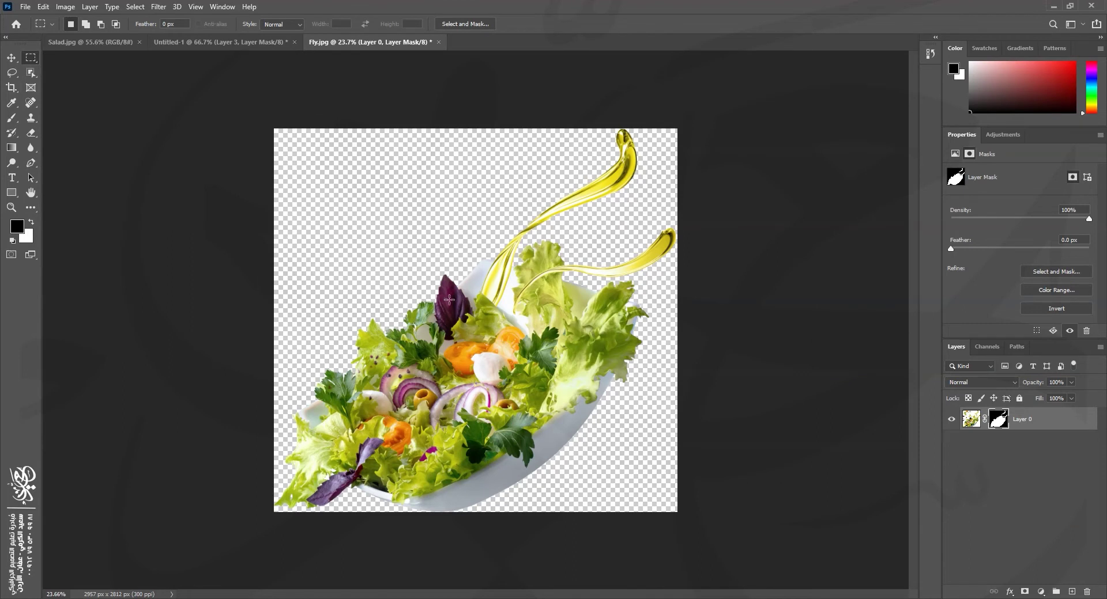
left_click(1073, 593)
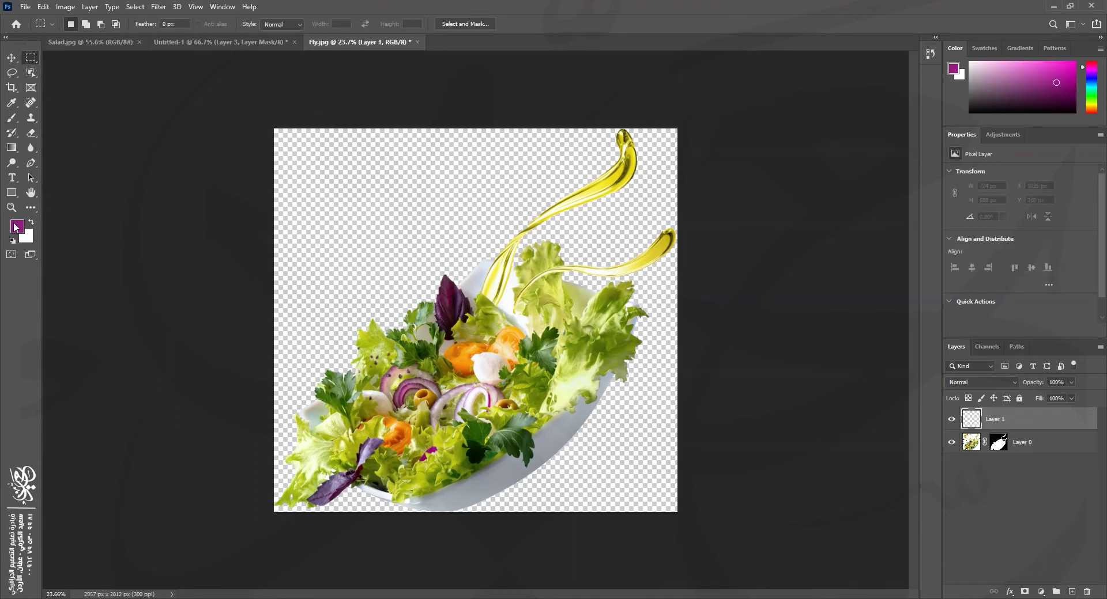
left_click(29, 241)
left_click(919, 207)
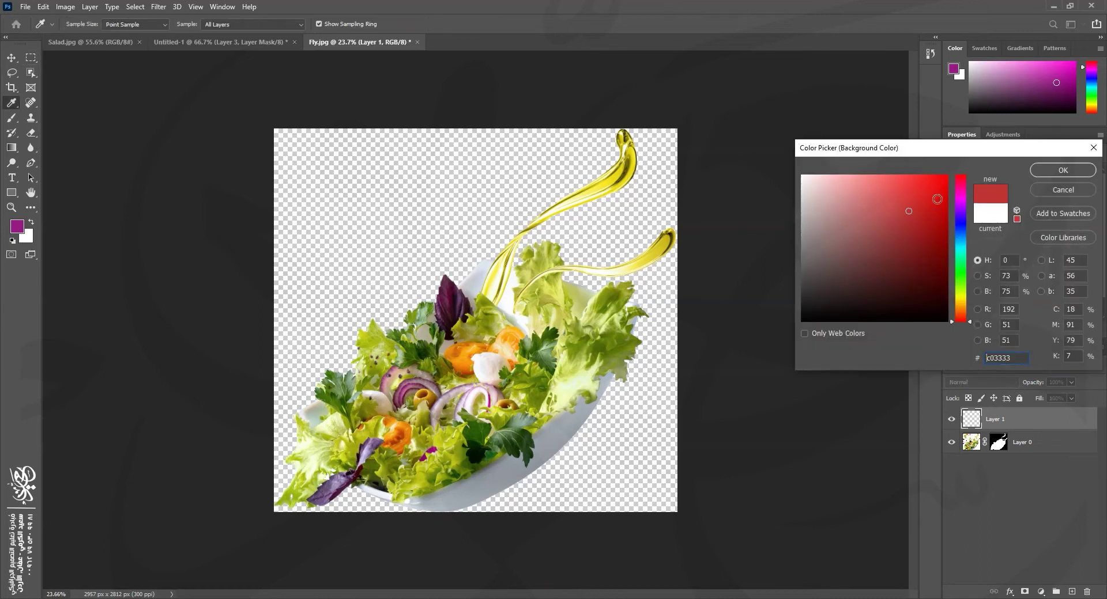
left_click(1062, 170)
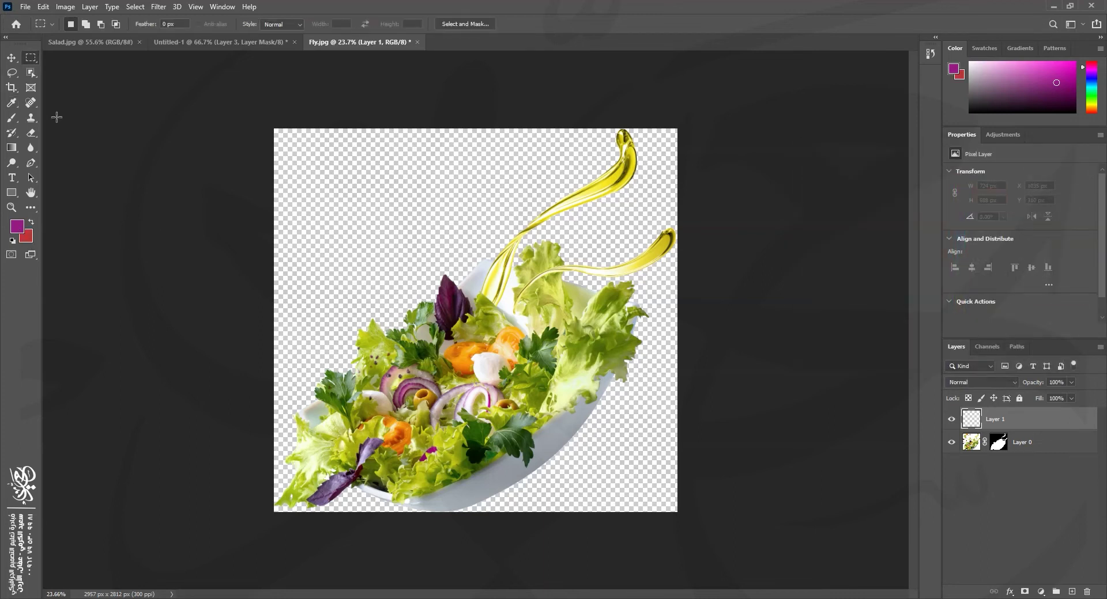
Step: Fill a rectangular selection about 1146 x 1191 px with the purple foreground colour, undo it, and fill it with the red background colour
left_click_drag(335, 178, 492, 341)
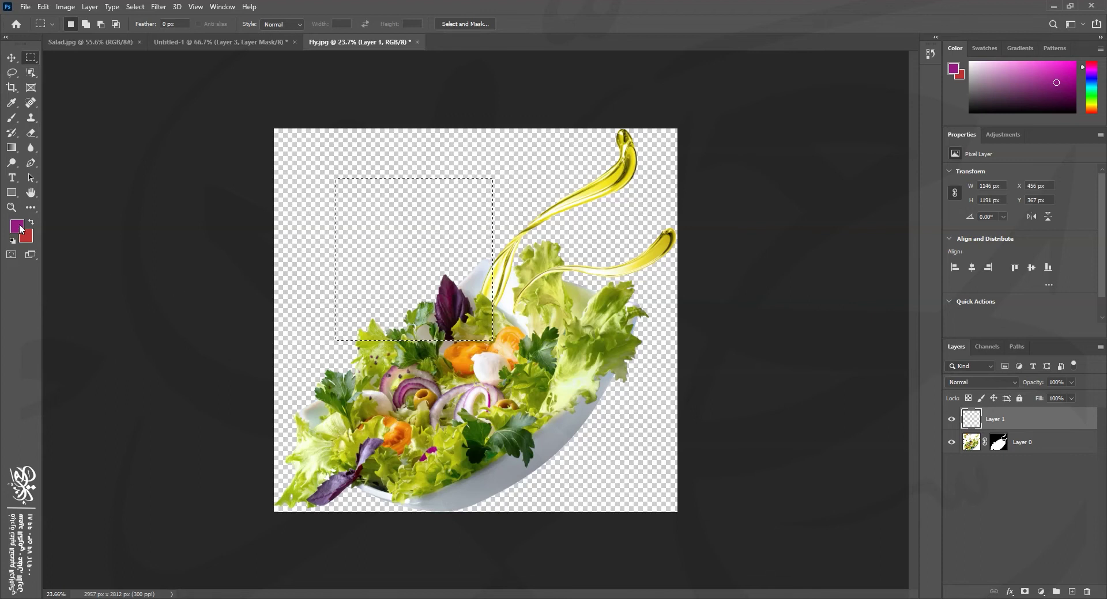
key("alt+BackSpace")
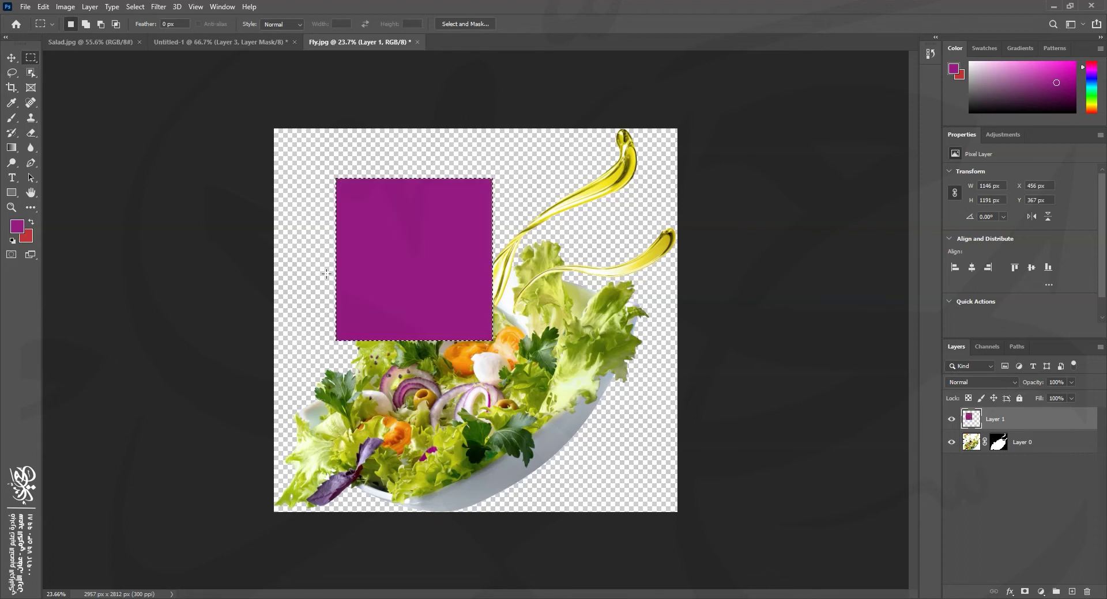
key("ctrl+z")
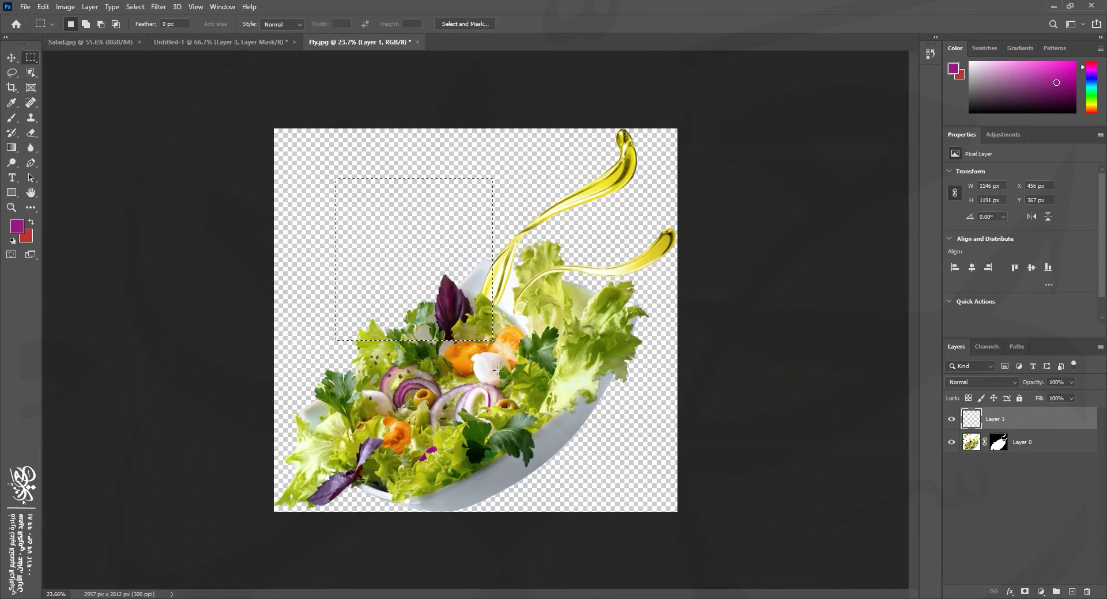
key("ctrl+BackSpace")
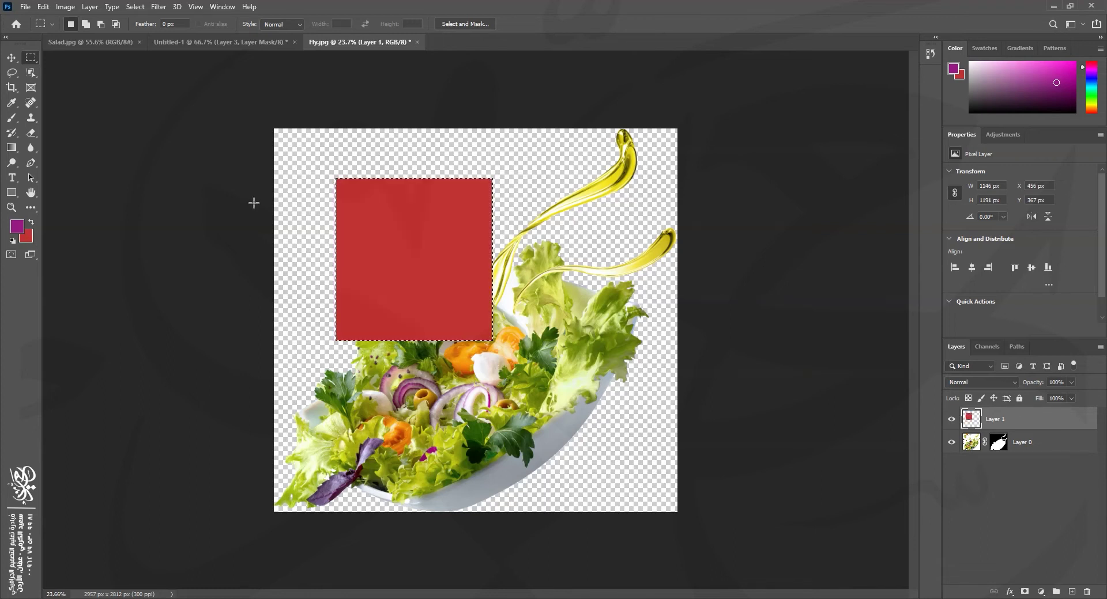
Step: Try filling a rectangular area in the middle of the salad's layer mask in Untitled-1 with black, then undo and deselect
left_click(219, 41)
key("d")
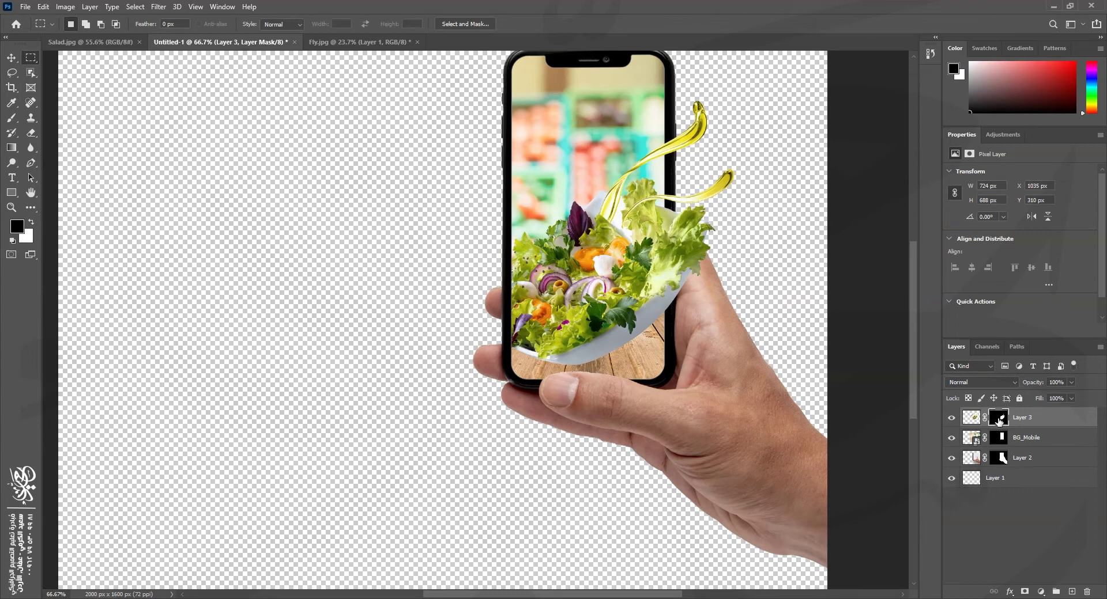
left_click_drag(557, 255, 627, 335)
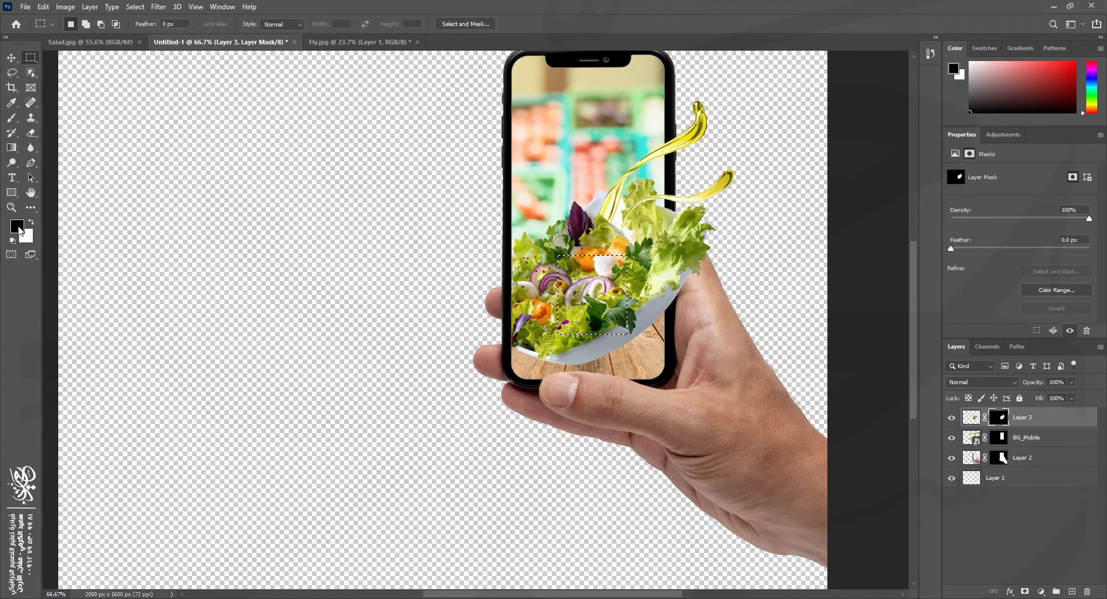
key("alt+BackSpace")
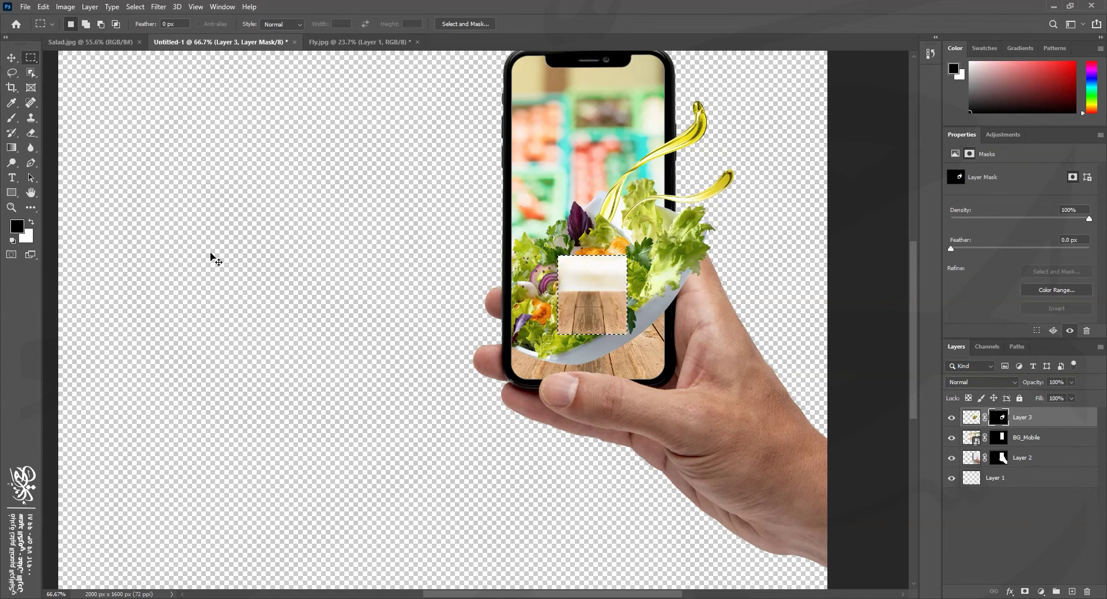
key("ctrl+z")
key("ctrl+shift+z")
key("ctrl+z")
key("ctrl+d")
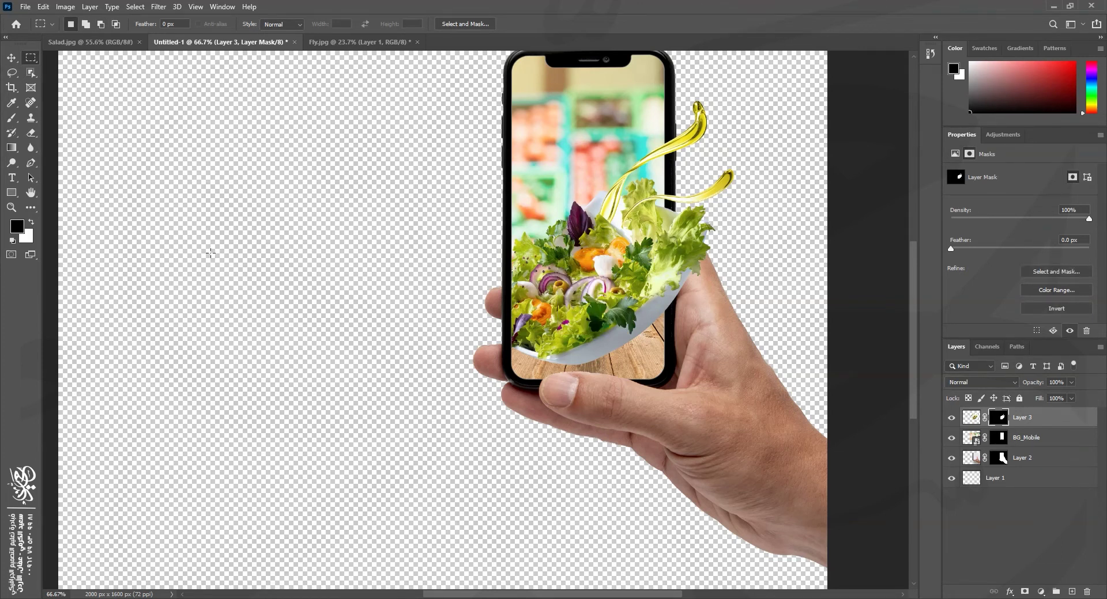
Step: Review the finished Salad.jpg design and revert Fly.jpg to its saved original
key("ctrl+shift+Tab")
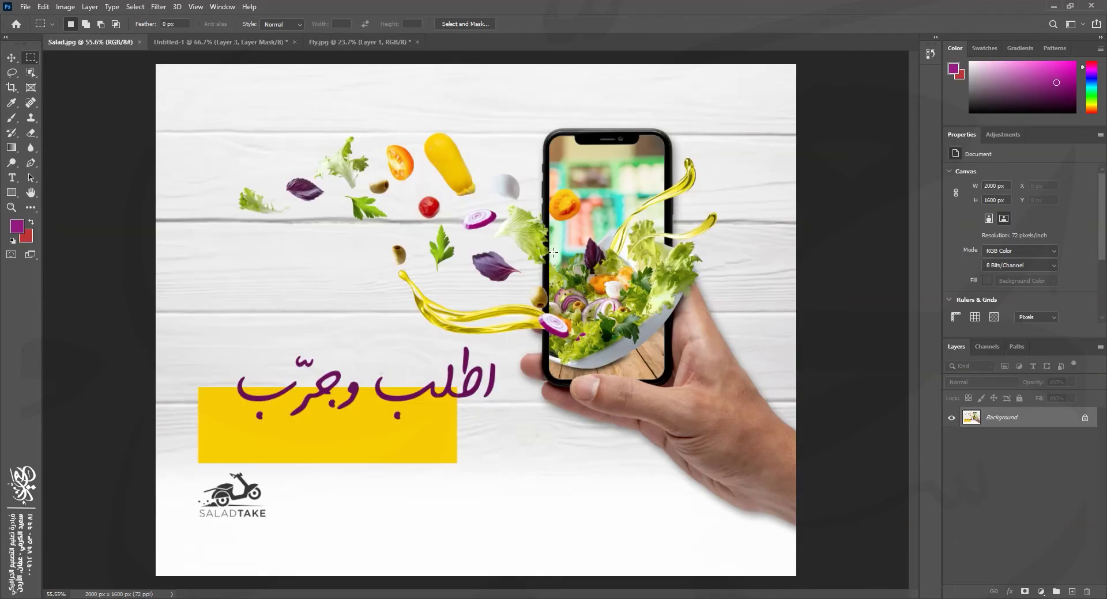
left_click(359, 40)
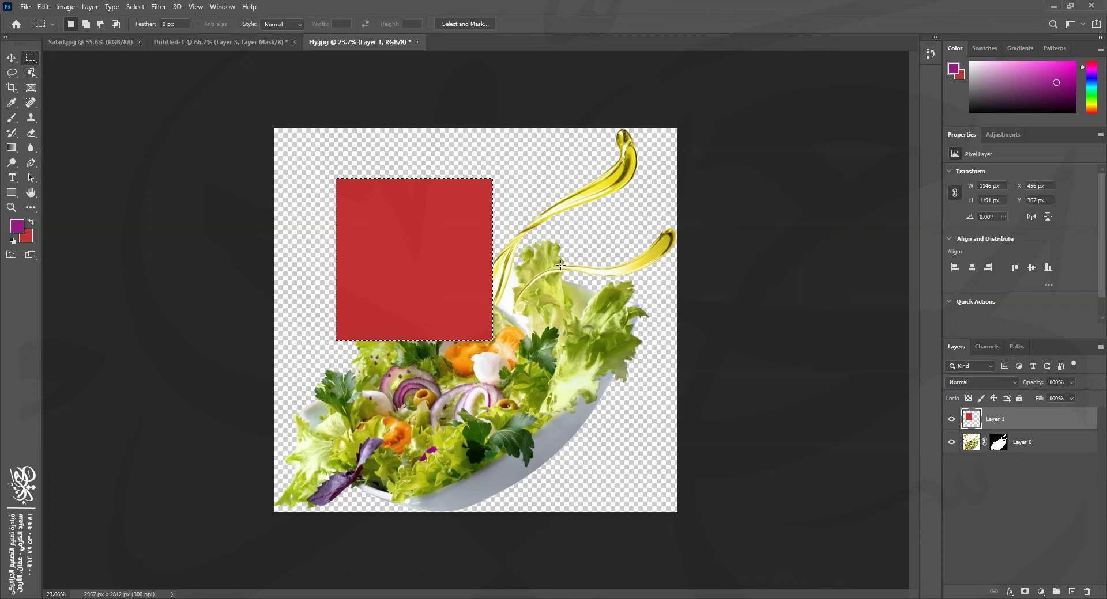
left_click(25, 6)
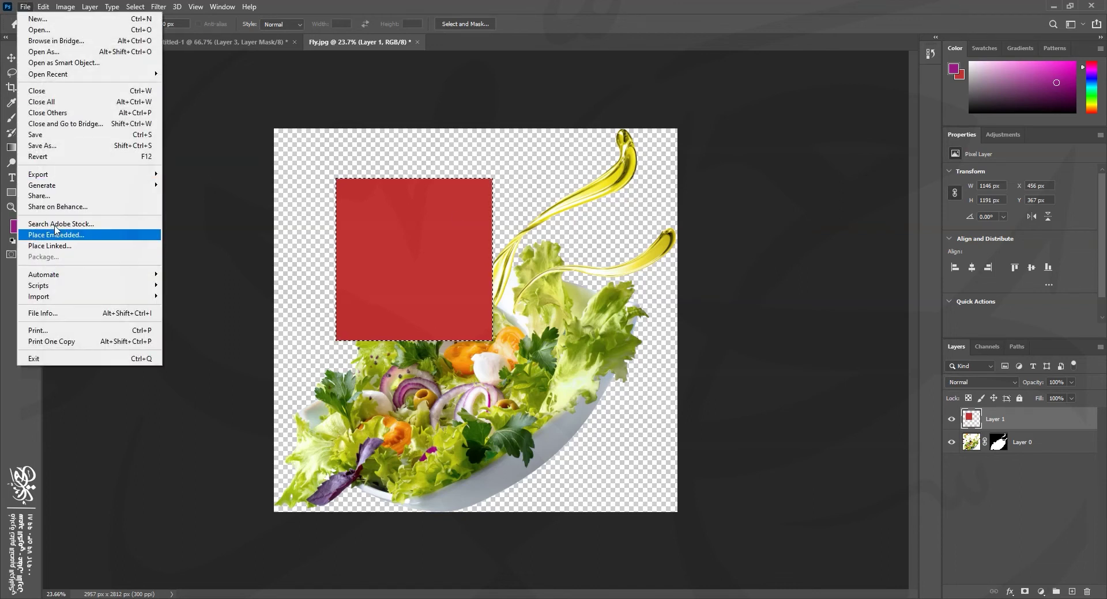
left_click(151, 160)
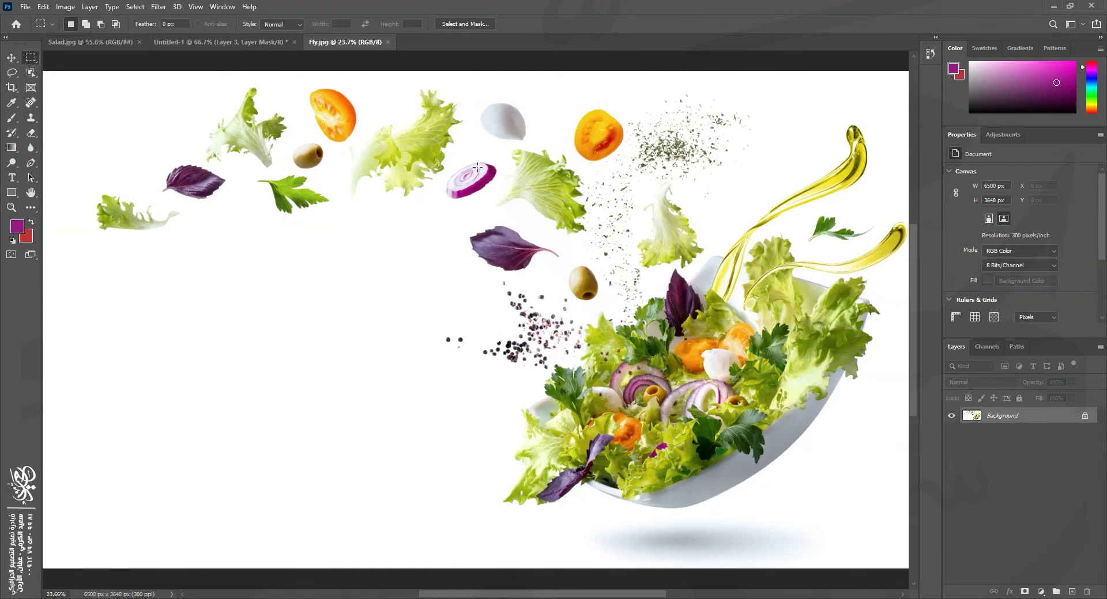
Step: Select the left group of flying ingredients with the Object Selection Tool: two lettuce leaves, purple leaf, olive, tomato half and parsley
left_click(32, 74)
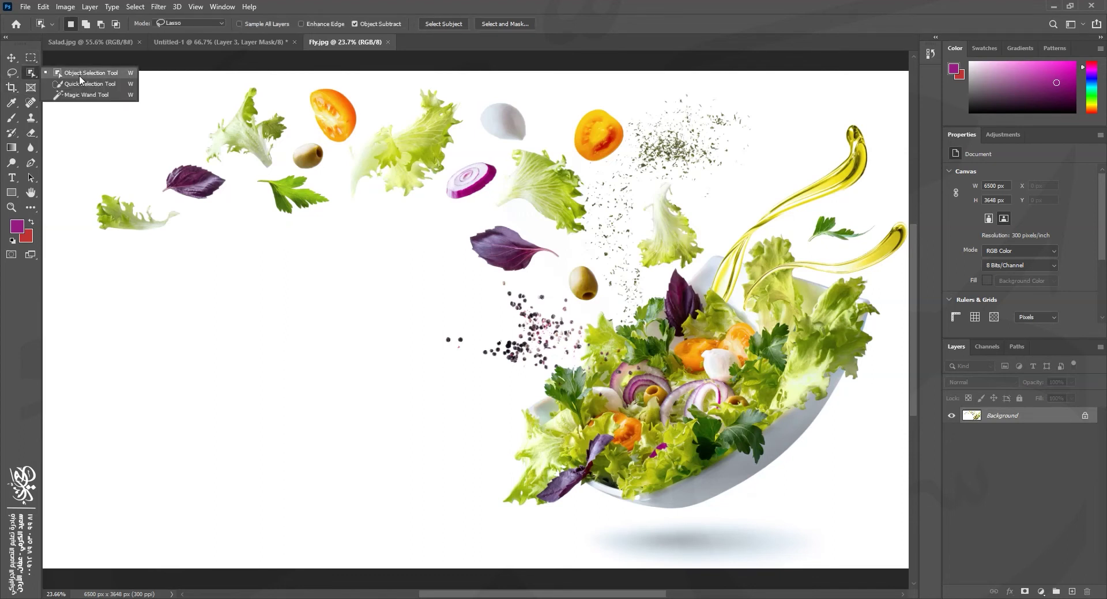
left_click(80, 75)
mouse_move(187, 206)
left_mouse_down()
mouse_move(143, 191)
mouse_move(115, 243)
mouse_move(175, 228)
left_mouse_up()
mouse_move(175, 160)
left_mouse_down()
mouse_move(157, 175)
mouse_move(157, 196)
mouse_move(190, 208)
mouse_move(226, 200)
mouse_move(230, 178)
mouse_move(177, 161)
left_mouse_up()
mouse_move(301, 145)
left_mouse_down()
mouse_move(295, 171)
mouse_move(316, 171)
mouse_move(316, 138)
left_mouse_up()
mouse_move(319, 84)
left_mouse_down()
mouse_move(322, 139)
mouse_move(357, 141)
mouse_move(354, 99)
mouse_move(340, 86)
mouse_move(235, 86)
mouse_move(197, 118)
mouse_move(202, 155)
mouse_move(274, 171)
mouse_move(295, 116)
mouse_move(268, 87)
left_mouse_up()
mouse_move(284, 169)
left_mouse_down()
mouse_move(257, 180)
mouse_move(280, 213)
mouse_move(337, 210)
mouse_move(325, 183)
mouse_move(285, 170)
left_mouse_up()
Step: Add the onion slice, egg, second tomato, lettuce leaf, purple leaf and olive nearer the bowl to the selection
mouse_move(489, 170)
left_mouse_down()
mouse_move(449, 189)
mouse_move(483, 207)
mouse_move(506, 180)
mouse_move(514, 130)
left_mouse_up()
mouse_move(487, 90)
left_mouse_down()
mouse_move(479, 126)
mouse_move(497, 148)
mouse_move(523, 147)
mouse_move(537, 117)
mouse_move(501, 85)
mouse_move(569, 139)
mouse_move(582, 167)
mouse_move(608, 167)
mouse_move(623, 132)
mouse_move(599, 101)
left_mouse_up()
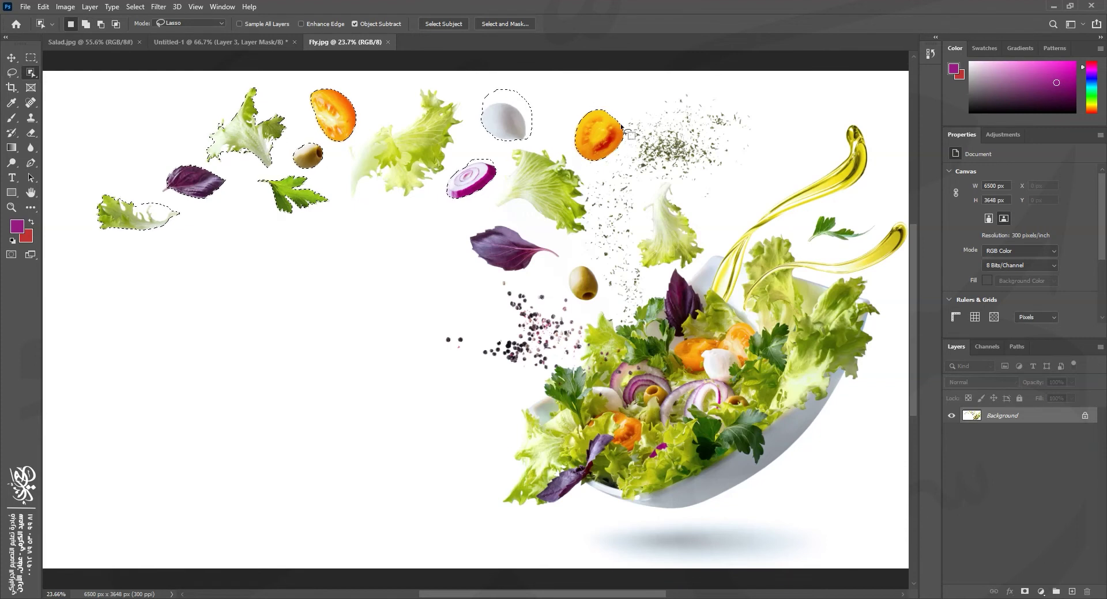
mouse_move(534, 145)
left_mouse_down()
mouse_move(503, 171)
mouse_move(494, 209)
mouse_move(569, 236)
mouse_move(587, 229)
mouse_move(591, 173)
mouse_move(541, 144)
left_mouse_up()
mouse_move(479, 222)
left_mouse_down()
mouse_move(455, 237)
mouse_move(514, 276)
mouse_move(558, 261)
mouse_move(513, 226)
mouse_move(479, 223)
left_mouse_up()
key("shift")
mouse_move(581, 261)
left_mouse_down()
mouse_move(565, 285)
mouse_move(588, 302)
mouse_move(599, 282)
mouse_move(581, 261)
left_mouse_up()
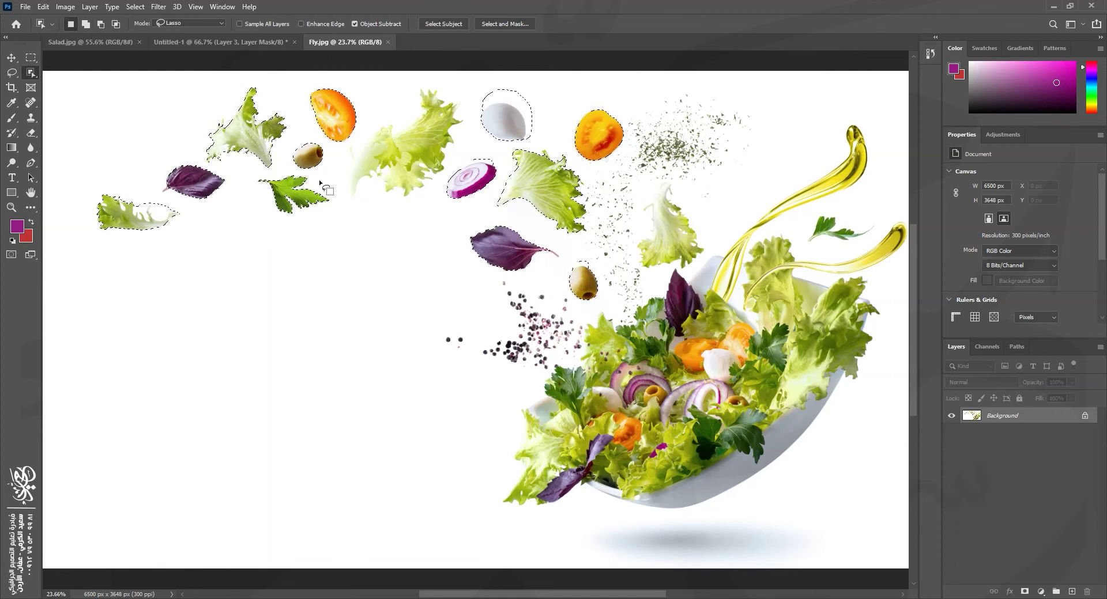
Step: Mask the layer to the selected ingredients and open the mask in Select and Mask with a black preview at 100% opacity
left_click(1024, 593)
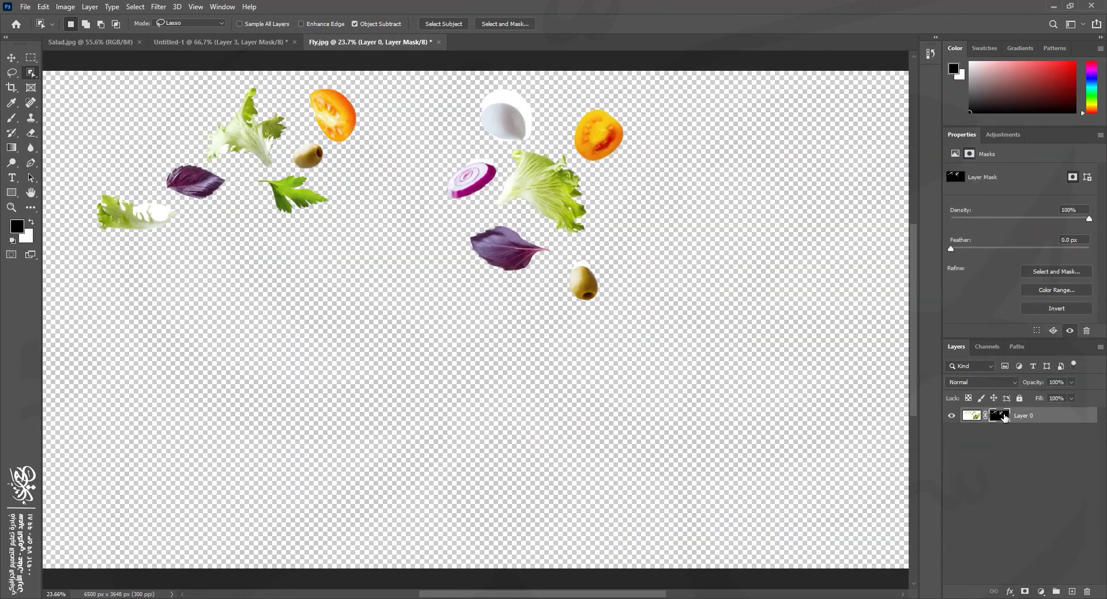
double_click(1000, 416)
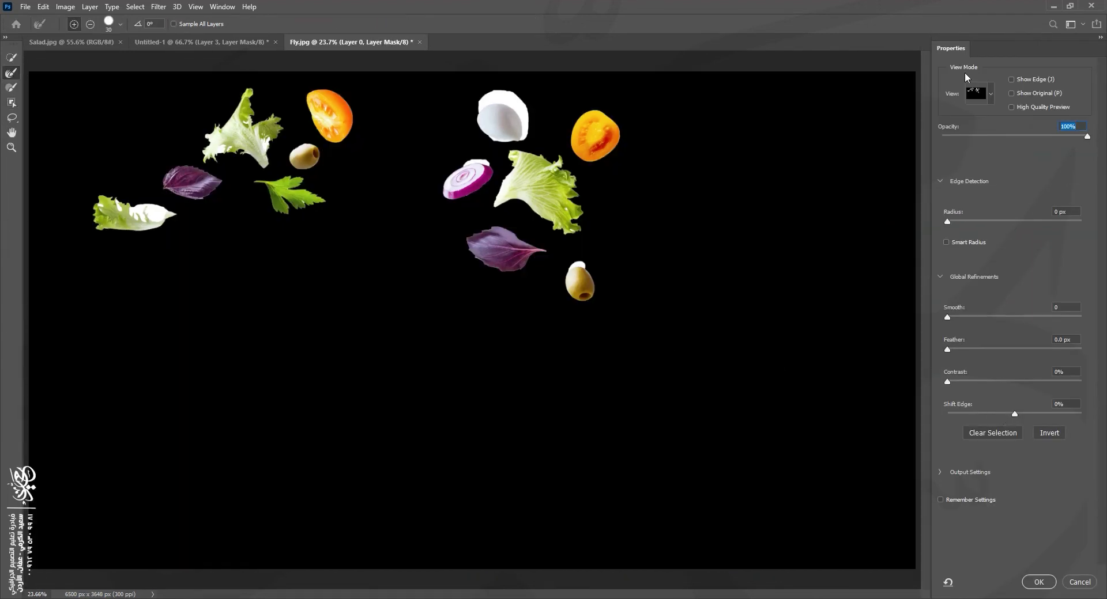
left_click(980, 99)
left_click(1074, 166)
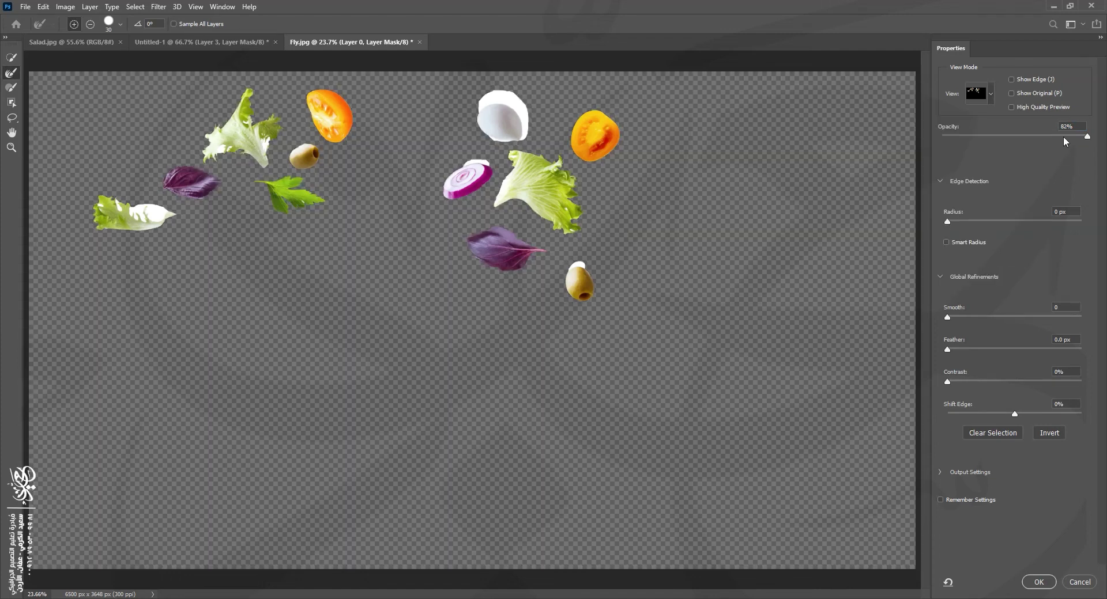
Step: Clear the white background from the far-left lettuce leaf using the Refine Edge Brush at 60 px
key("ctrl+plus")
key("ctrl+plus")
key("ctrl+plus")
left_click_drag(401, 218, 502, 313)
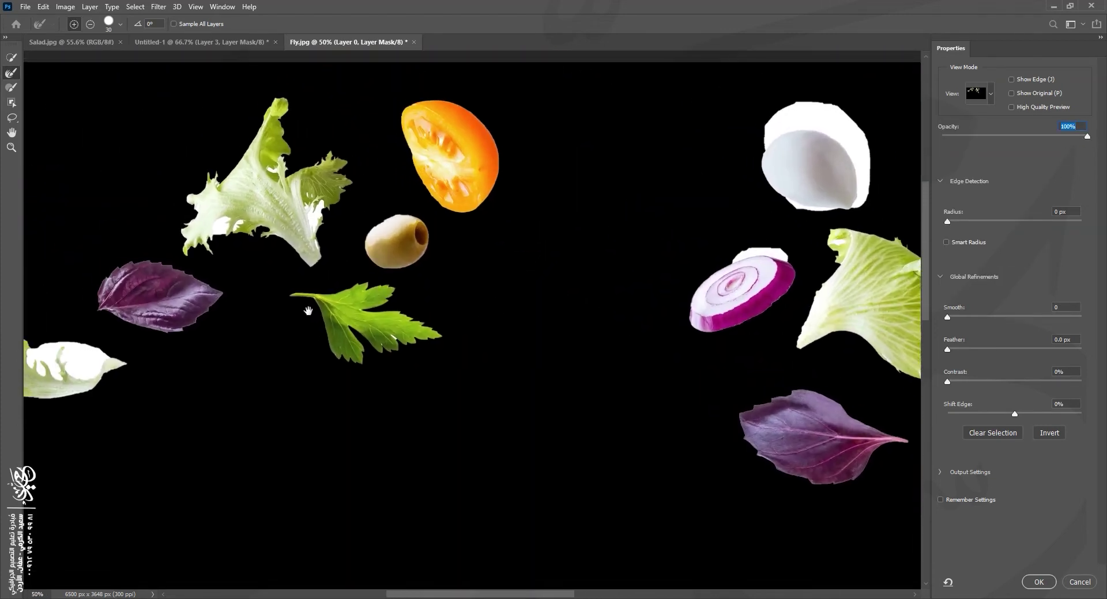
left_click_drag(306, 311, 575, 311)
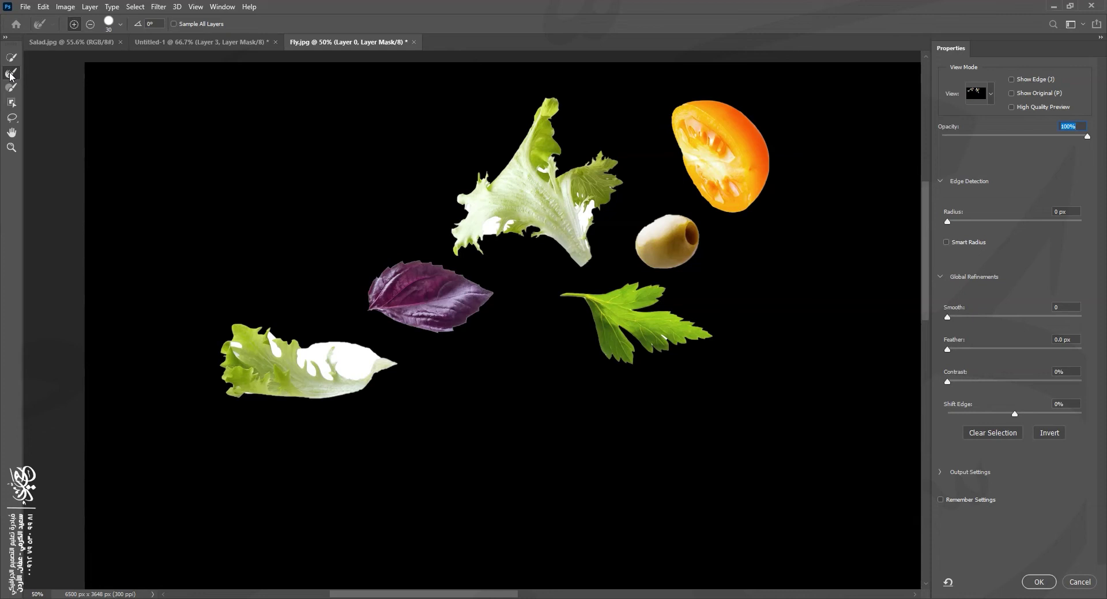
key("bracketright")
left_click_drag(227, 333, 242, 348)
key("bracketright")
mouse_move(247, 358)
left_mouse_down()
mouse_move(275, 338)
mouse_move(301, 365)
mouse_move(320, 350)
mouse_move(380, 371)
mouse_move(380, 360)
mouse_move(317, 368)
left_mouse_up()
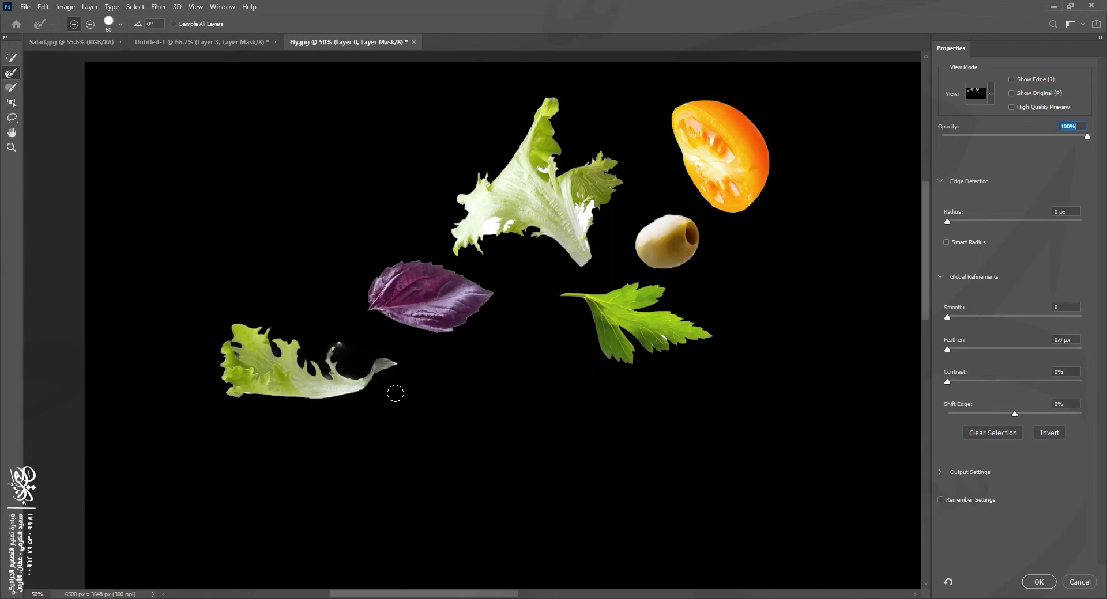
Step: Refine the white gaps along the lower edges and between the lobes of the upper lettuce leaf
left_click_drag(505, 230, 486, 236)
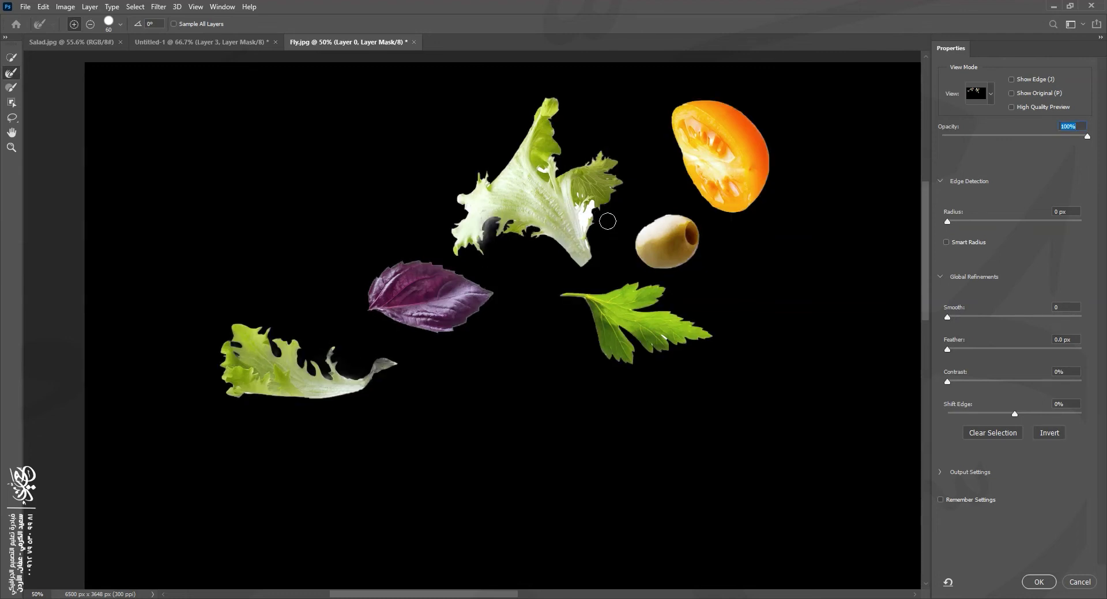
left_click_drag(594, 211, 583, 245)
left_click_drag(552, 172, 547, 170)
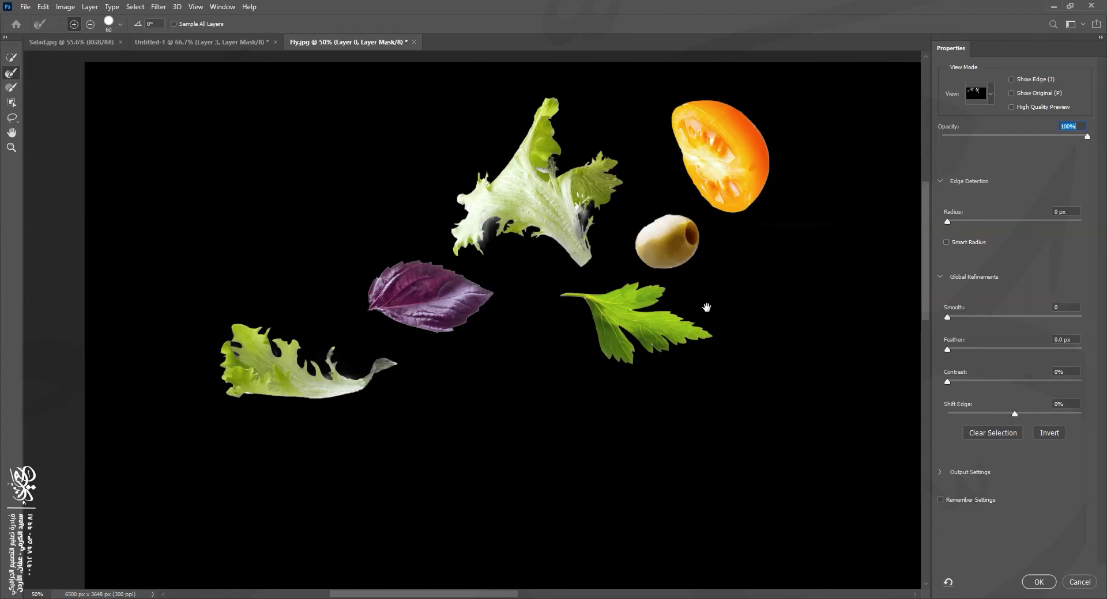
Step: Clear the white background around the upper olive, the onion slice and the egg with the Refine Edge Brush
left_click_drag(759, 298, 578, 373)
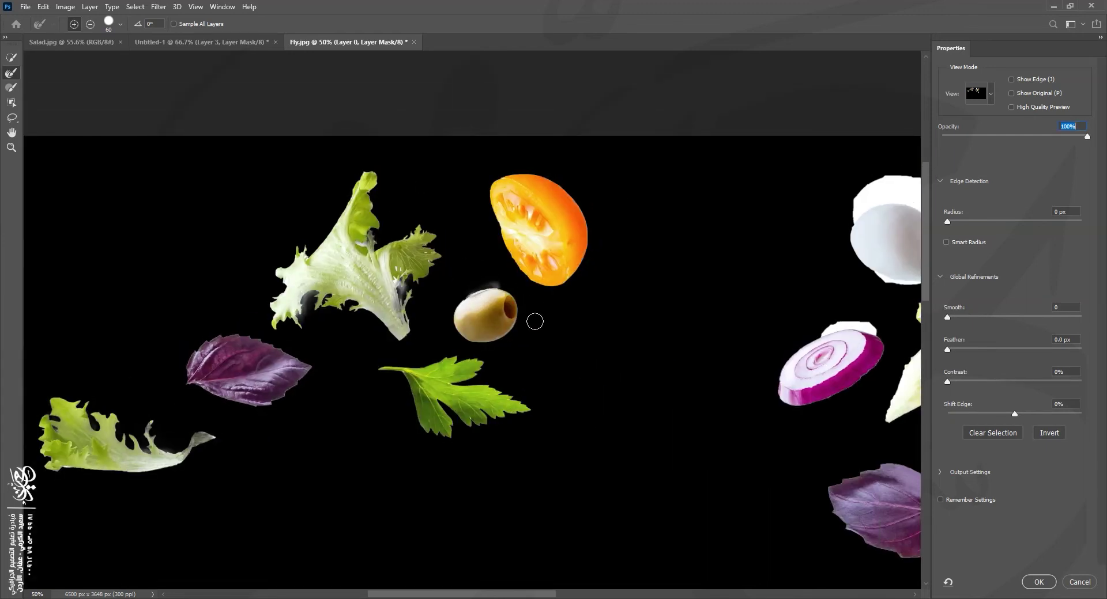
left_click_drag(724, 348, 411, 326)
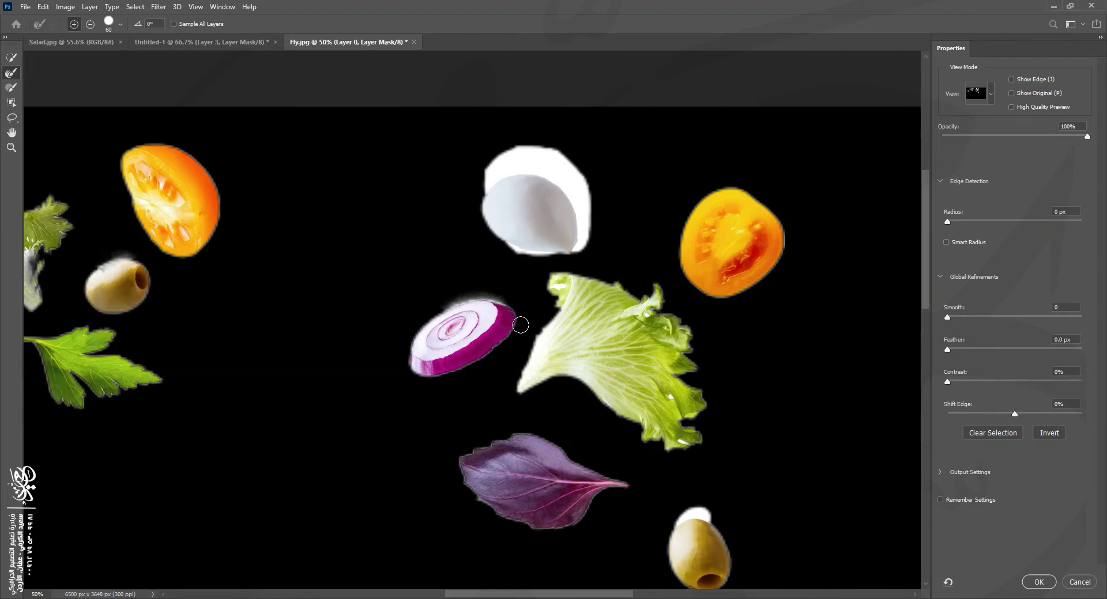
left_click_drag(516, 337, 417, 323)
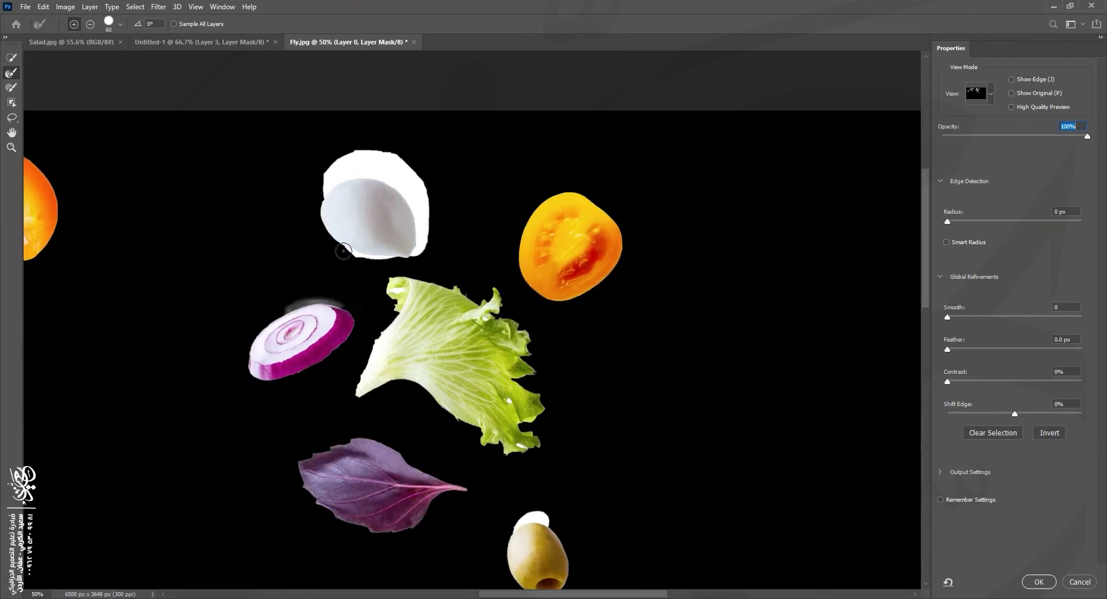
mouse_move(321, 185)
left_mouse_down()
mouse_move(373, 179)
mouse_move(409, 203)
mouse_move(424, 249)
mouse_move(411, 192)
mouse_move(380, 177)
mouse_move(343, 179)
mouse_move(397, 164)
left_mouse_up()
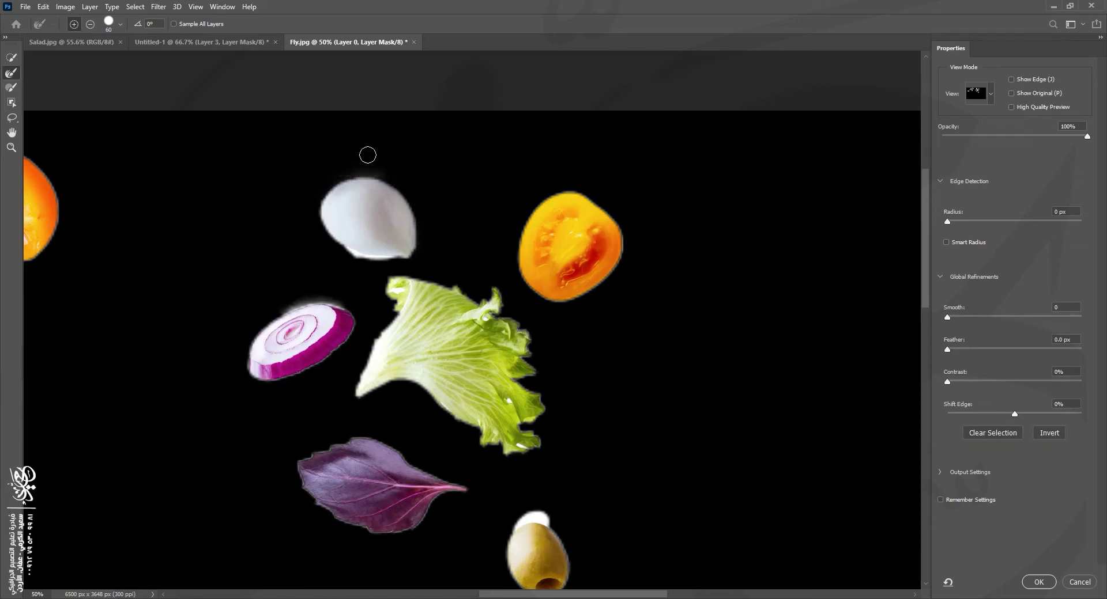
left_click_drag(410, 254, 323, 252)
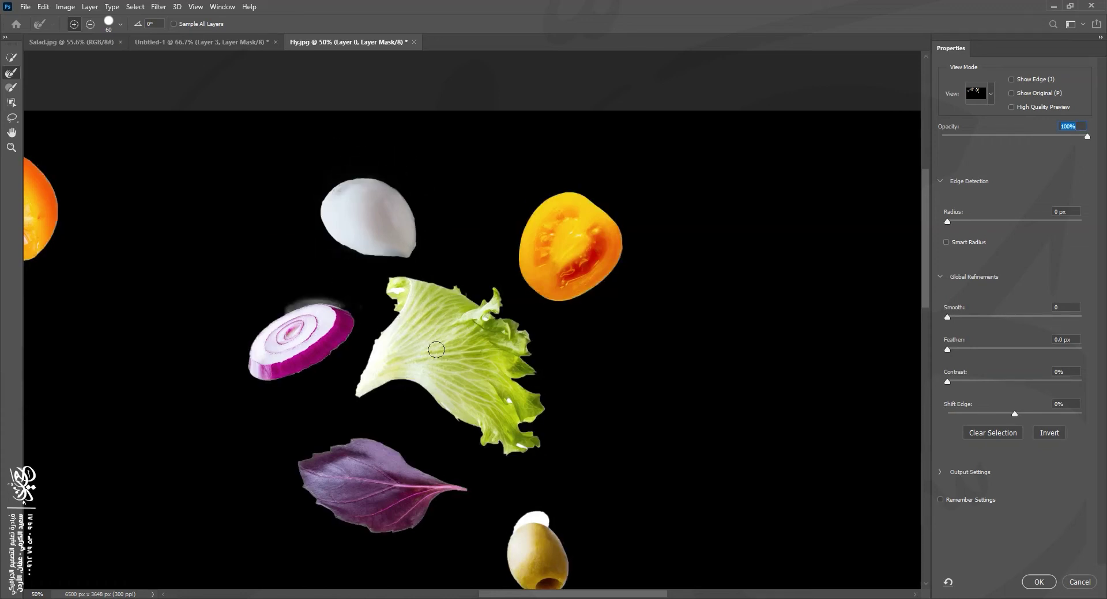
Step: Refine the edges of the large lettuce leaf and the lower olive, and apply the refined mask
left_click_drag(421, 357, 395, 279)
mouse_move(468, 279)
left_mouse_down()
mouse_move(507, 355)
mouse_move(481, 318)
mouse_move(480, 362)
left_mouse_up()
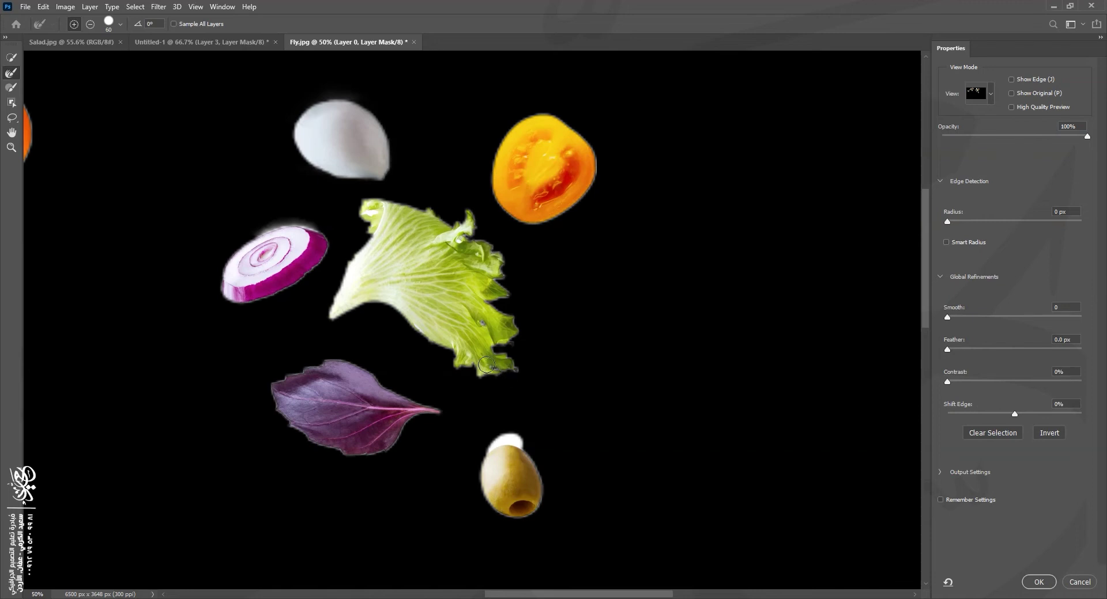
left_click_drag(531, 444, 479, 447)
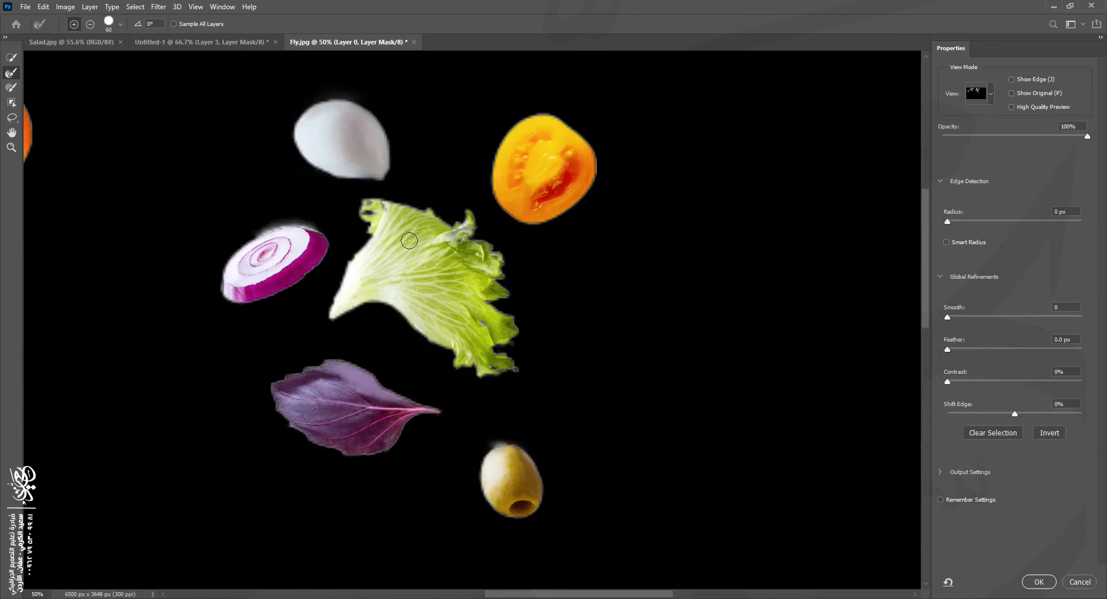
key("ctrl+0")
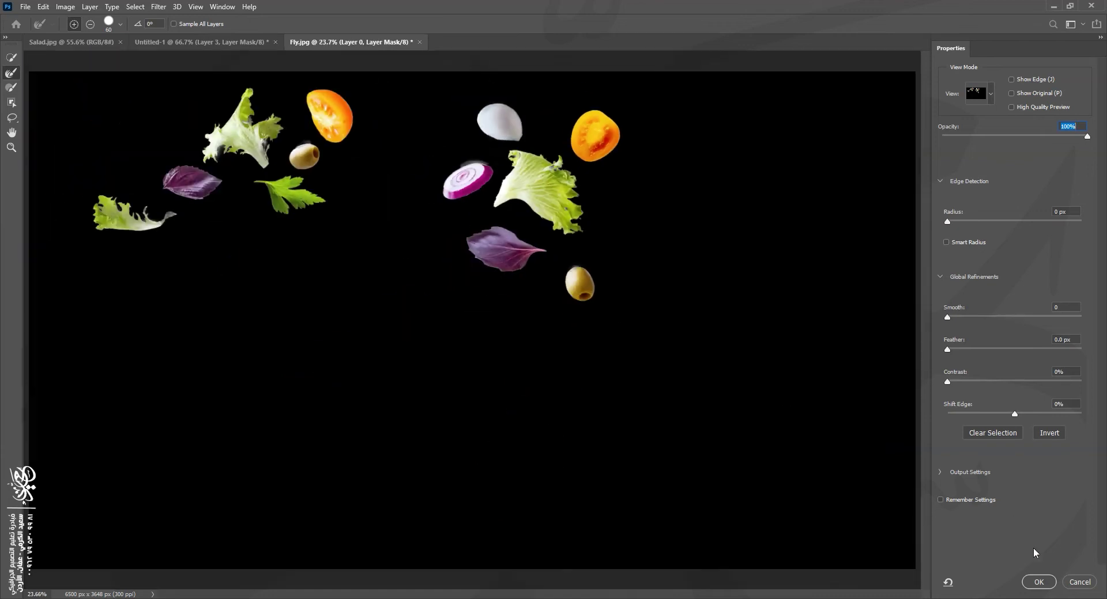
left_click(1038, 583)
Step: Trim the canvas on all four sides based on transparent pixels
left_click(65, 6)
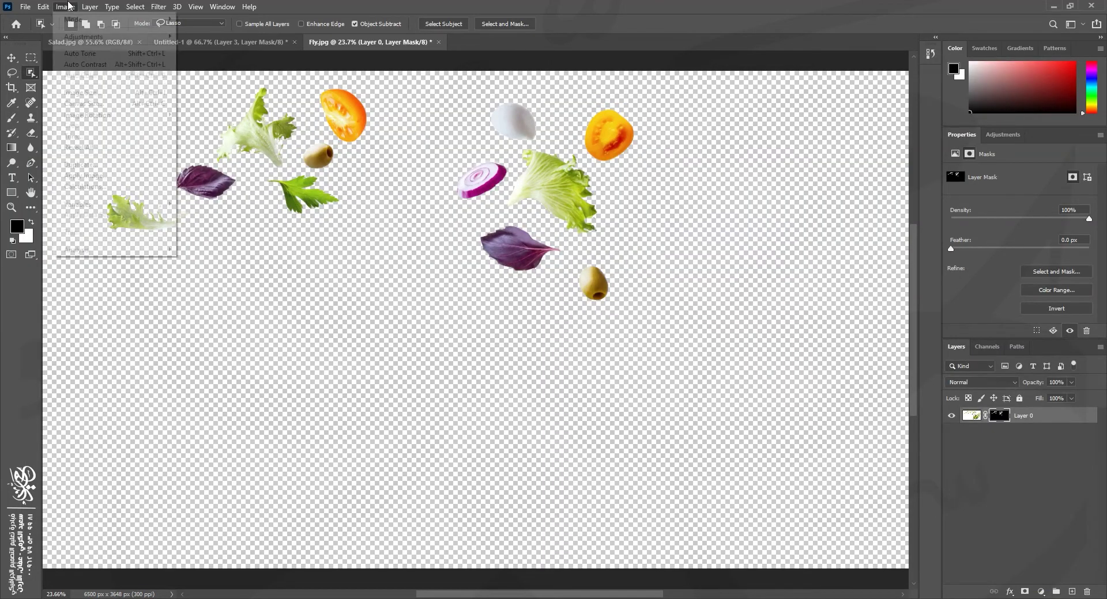
left_click(73, 136)
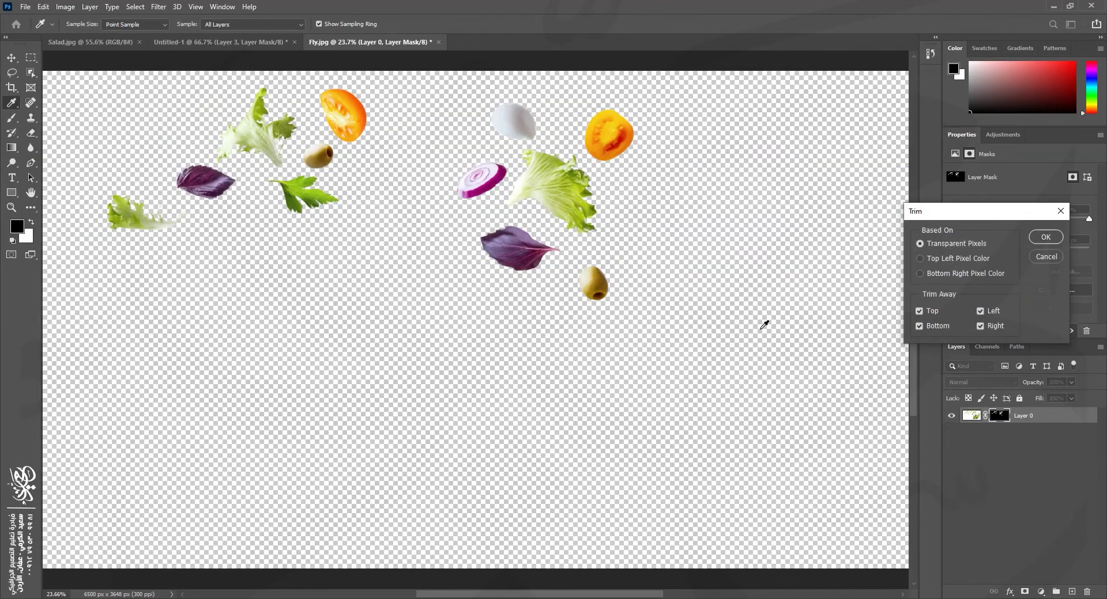
left_click(1045, 238)
Step: Bring the masked ingredients from Fly.jpg into the Untitled-1 document as a new layer
left_click(12, 58)
left_click_drag(461, 249, 124, 50)
left_click_drag(215, 47, 359, 168)
left_click_drag(767, 312, 549, 420)
Step: Scale the flying ingredients down to about 1129 x 587 px and place them alongside the upper part of the phone
key("ctrl+t")
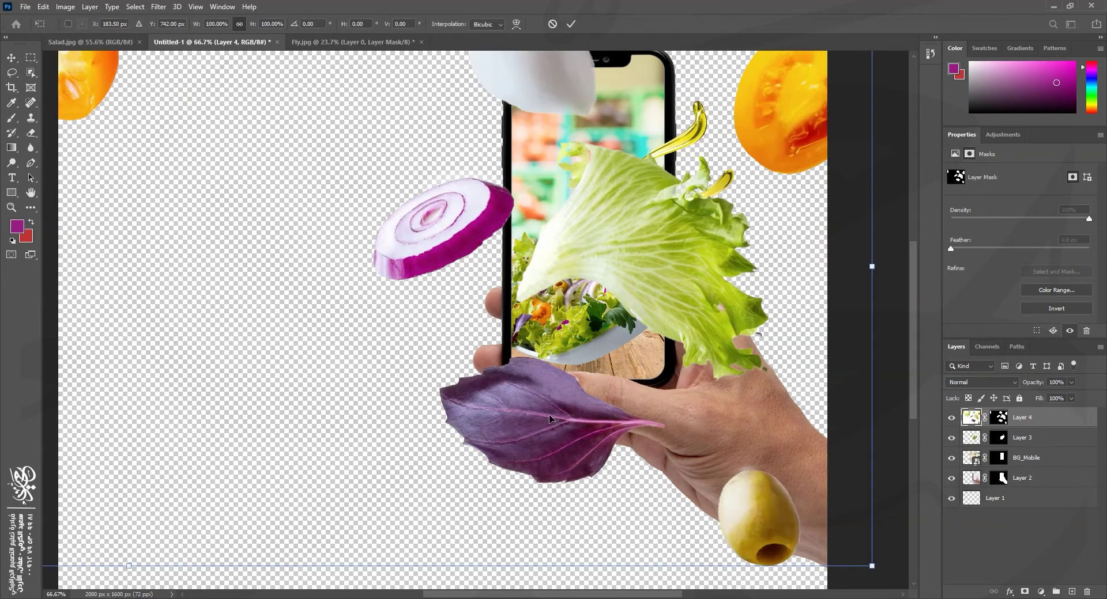
left_click_drag(873, 266, 478, 189)
left_click_drag(145, 190, 116, 190)
left_click_drag(548, 273, 534, 305)
left_click_drag(486, 248, 499, 251)
key("Return")
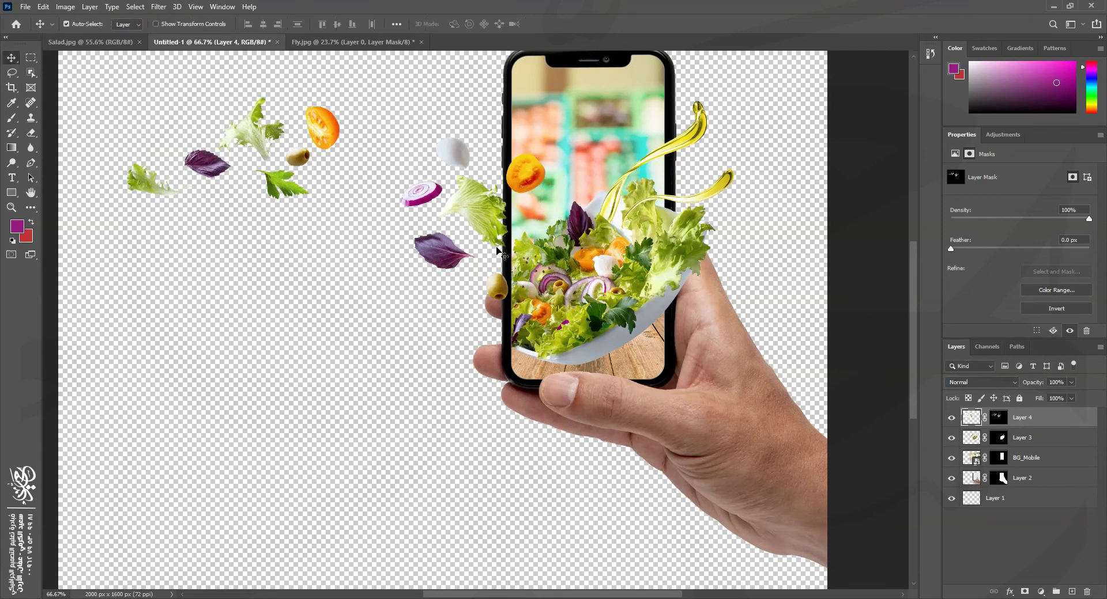
Step: Check the Salad.jpg reference and open Bag.jpg from the NEXT folder as a separate document in Photoshop
key("ctrl+shift+Tab")
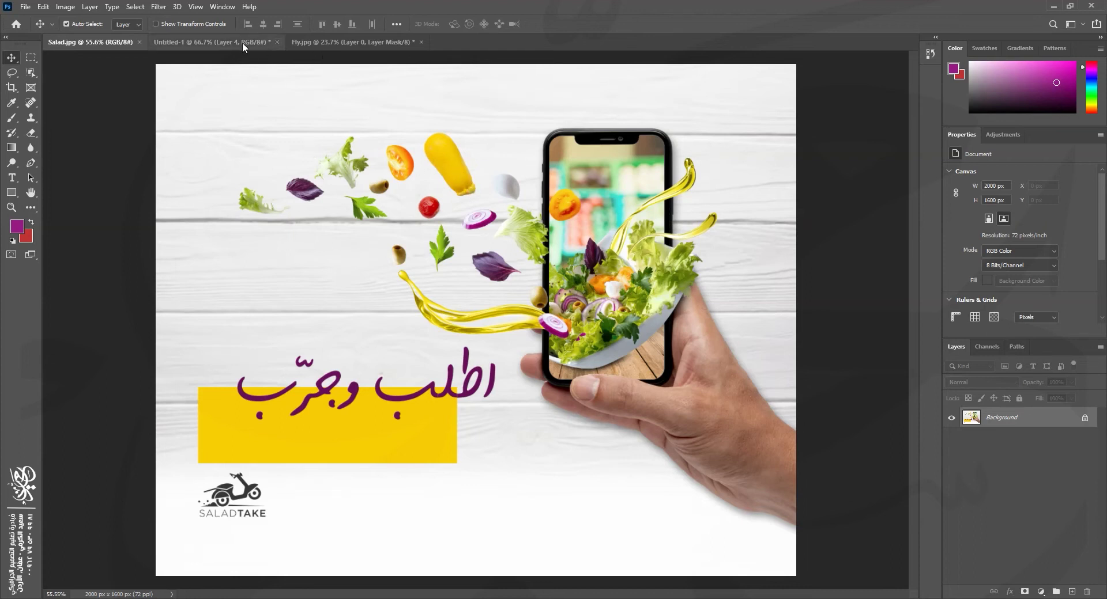
left_click(265, 42)
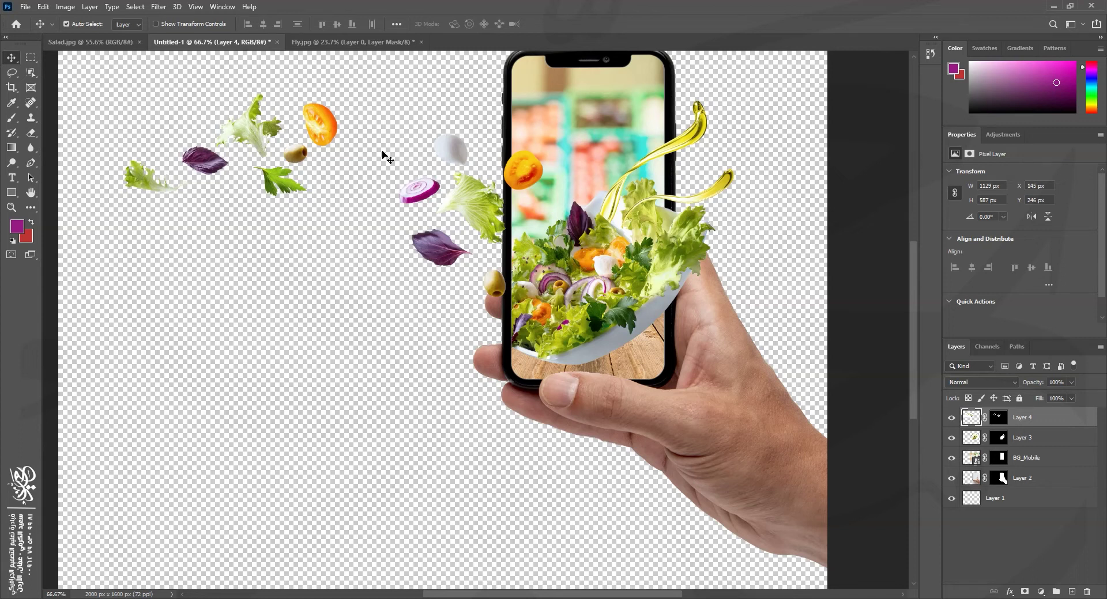
key("alt+Tab")
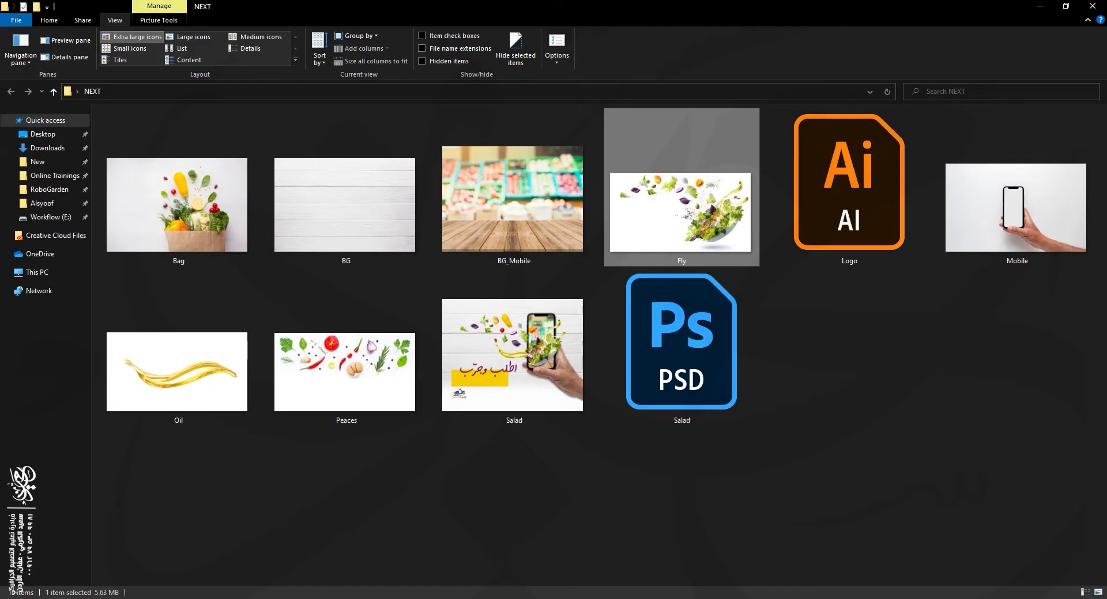
left_click_drag(173, 190, 526, 32)
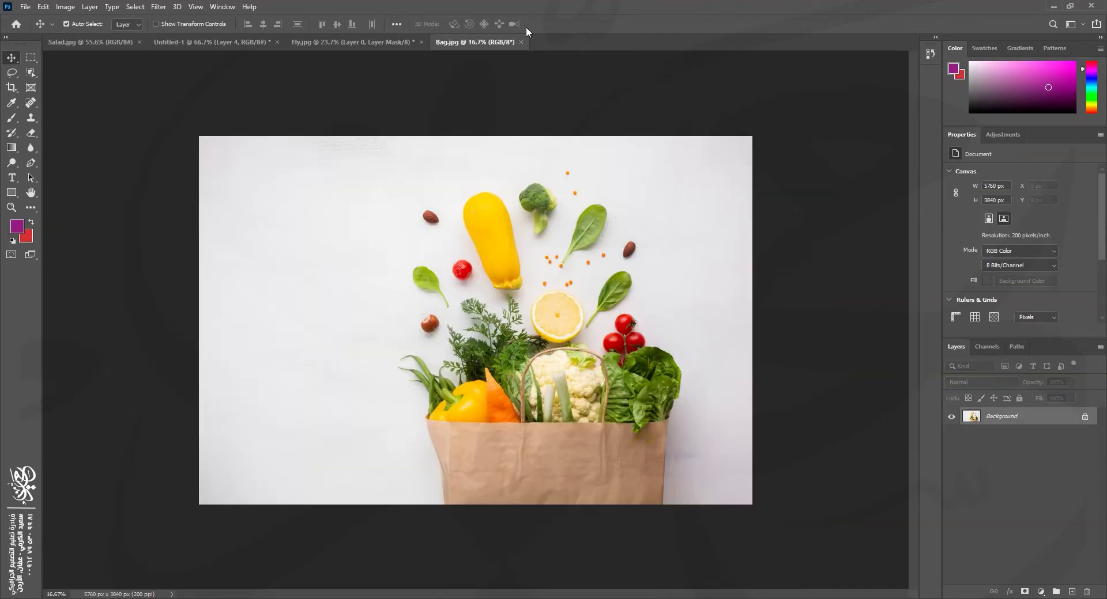
Step: Select the yellow squash in Bag.jpg with the Object Selection Tool
key("z")
left_click_drag(496, 216, 551, 192)
right_click(24, 70)
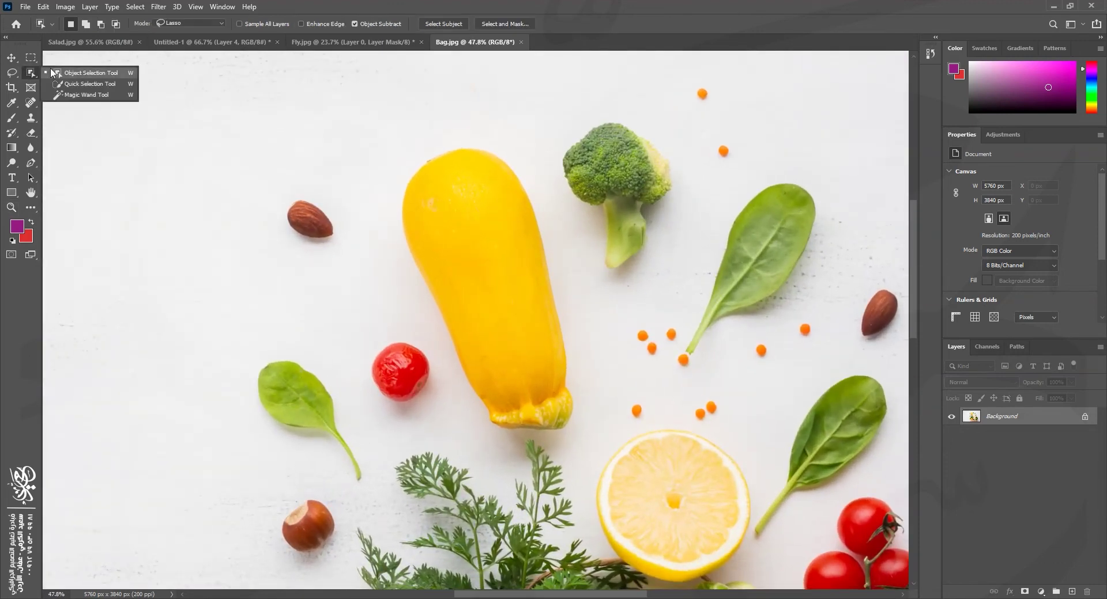
left_click(98, 71)
mouse_move(419, 143)
left_mouse_down()
mouse_move(400, 279)
mouse_move(465, 395)
mouse_move(510, 438)
mouse_move(544, 433)
mouse_move(572, 297)
mouse_move(524, 158)
mouse_move(410, 167)
left_mouse_up()
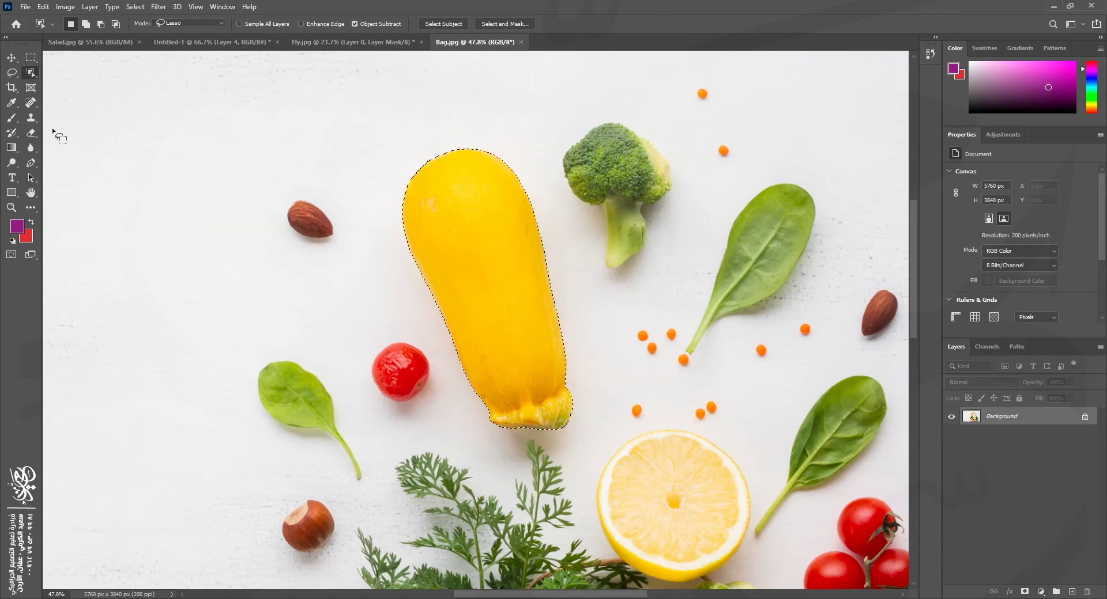
Step: Try moving the selected squash, undo the move and drop the selection
key("v")
left_click_drag(470, 211, 421, 189)
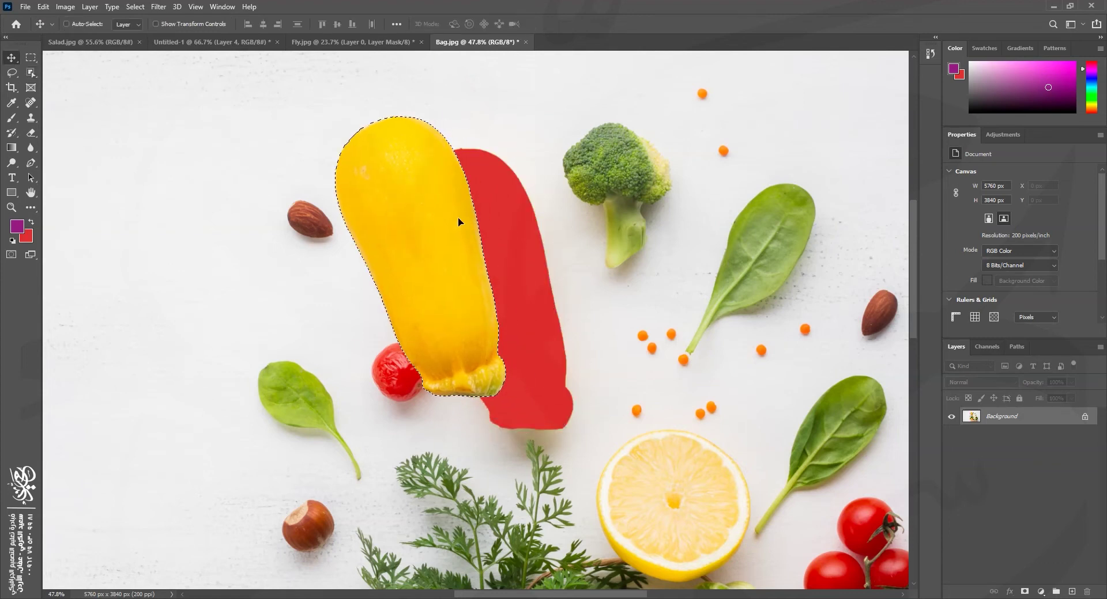
key("ctrl+z")
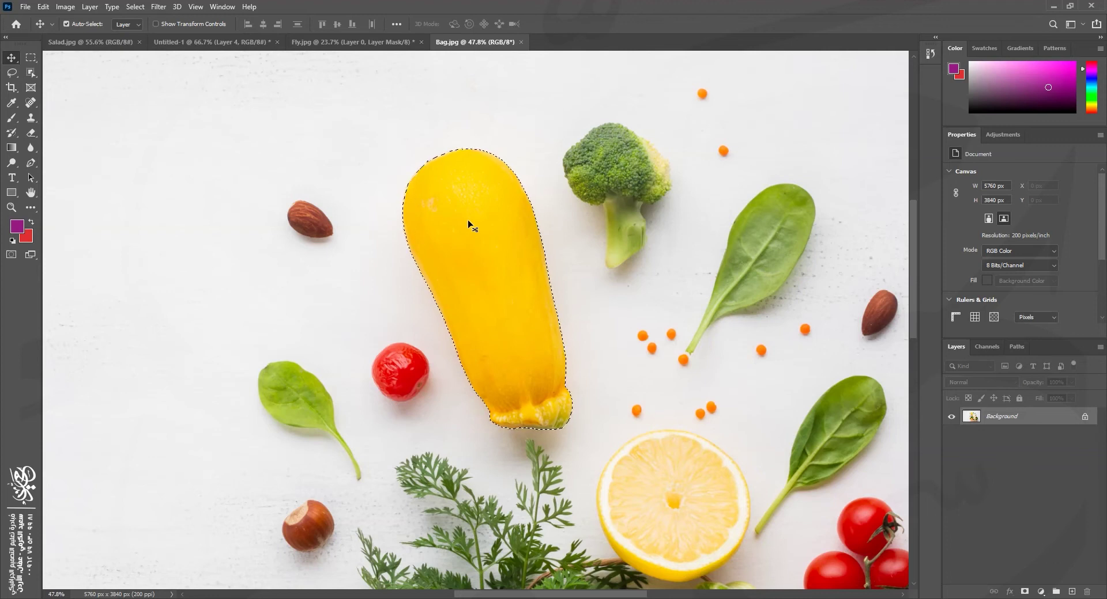
left_click(37, 71)
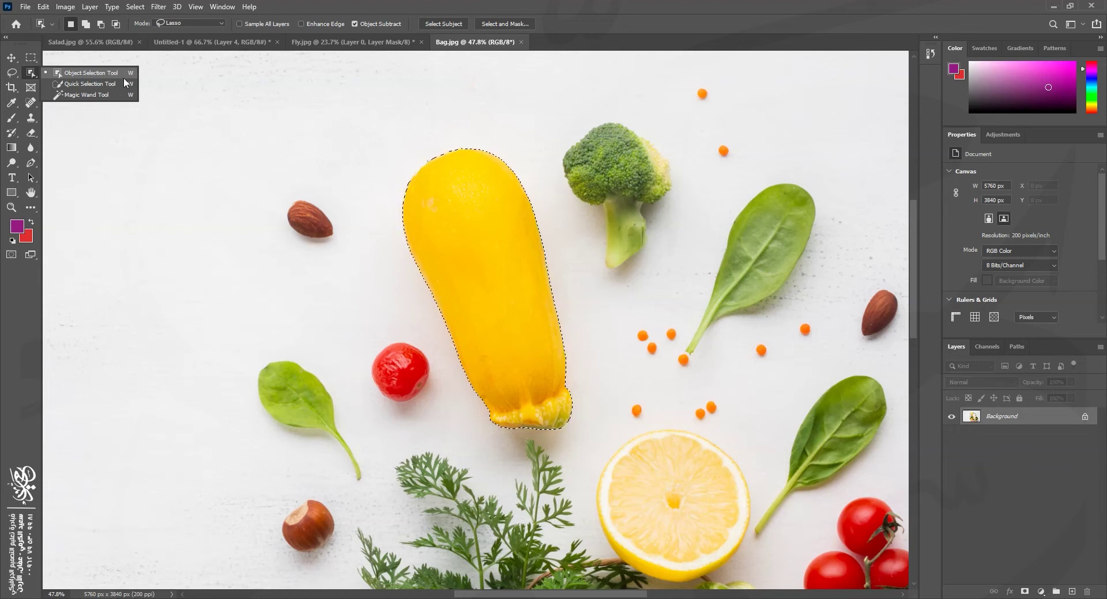
left_click(77, 76)
left_click(516, 180)
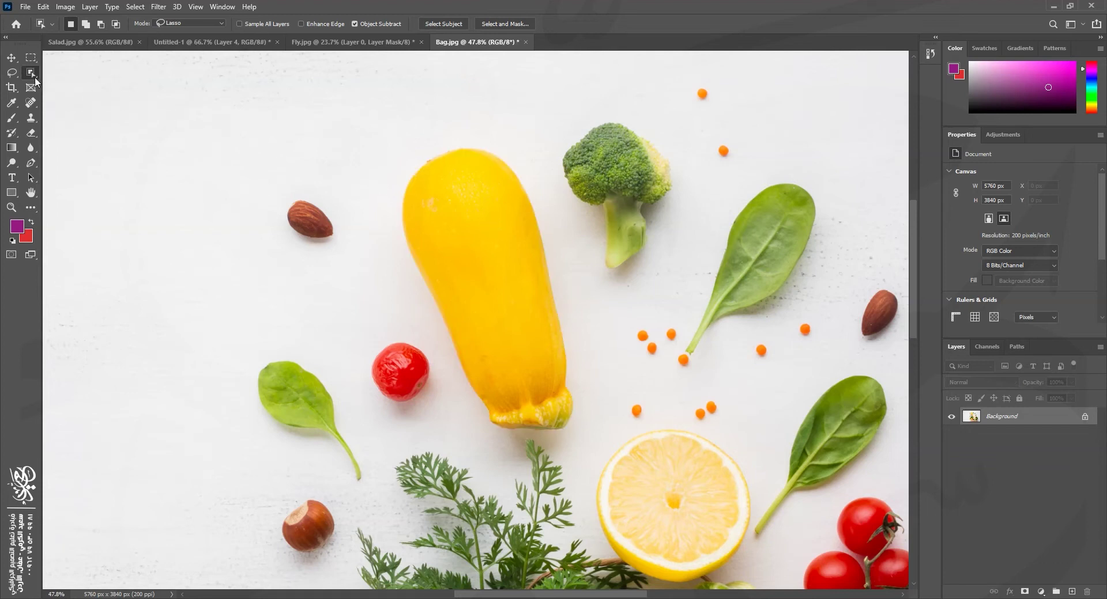
Step: Trace the yellow squash with the Pen tool from its rounded top down the left side and around the stem end
left_click(31, 165)
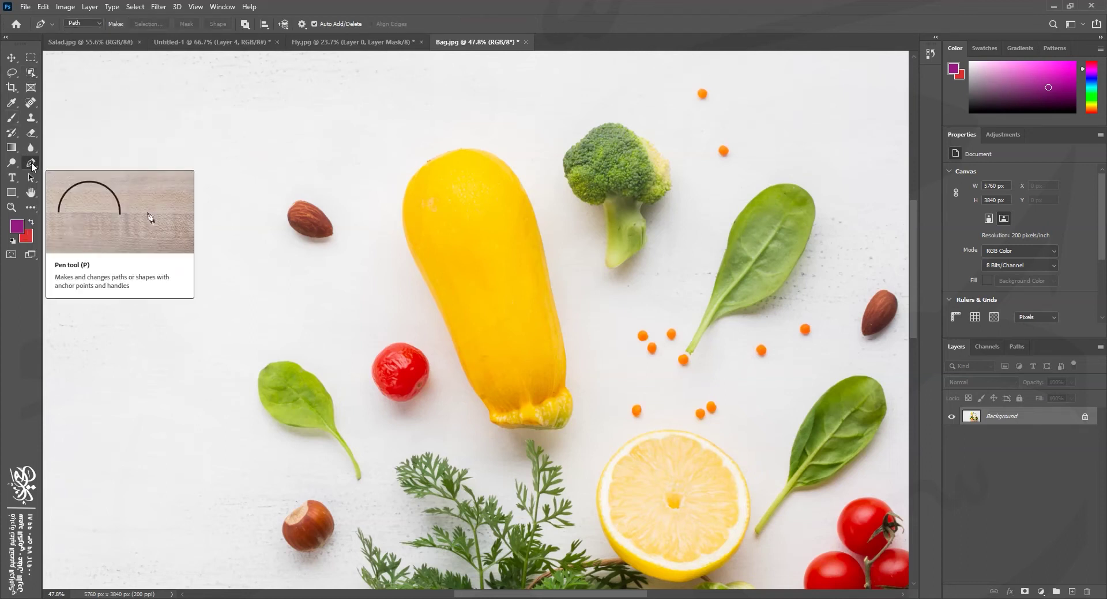
left_click(455, 149)
mouse_move(402, 217)
left_mouse_down()
mouse_move(403, 276)
mouse_move(403, 230)
left_mouse_up()
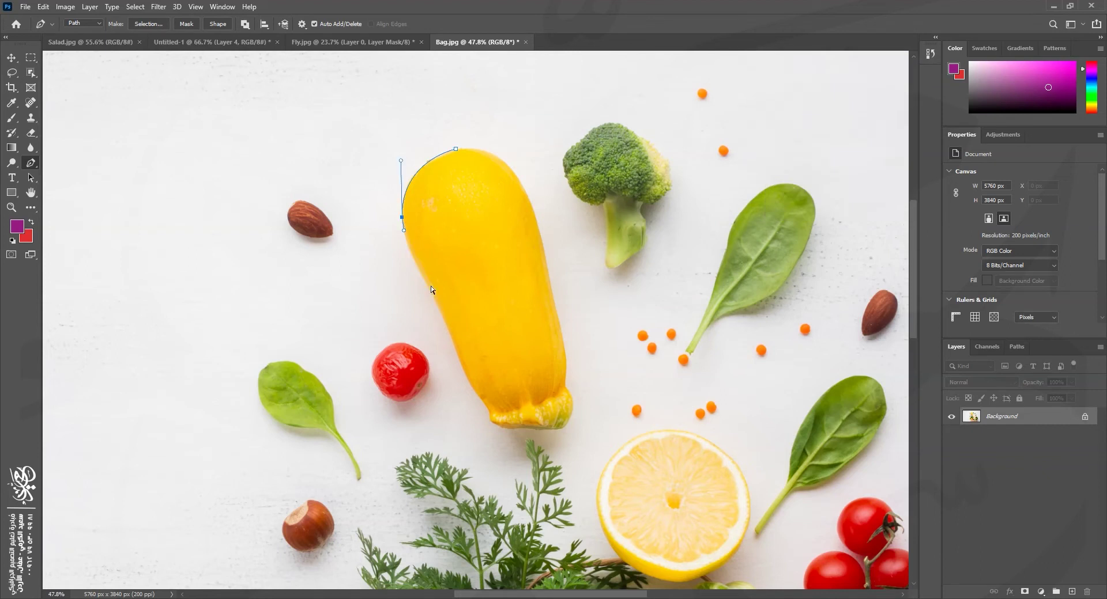
left_click_drag(436, 300, 422, 284)
left_click_drag(463, 369, 490, 417)
left_click_drag(549, 431, 550, 430)
mouse_move(565, 386)
left_mouse_down()
mouse_move(548, 366)
mouse_move(567, 377)
left_mouse_up()
Step: Close the path up the squash's right side and over its top, and convert it to a selection
left_click(558, 323)
left_click_drag(545, 292, 549, 288)
scroll(556, 311, "up", 5)
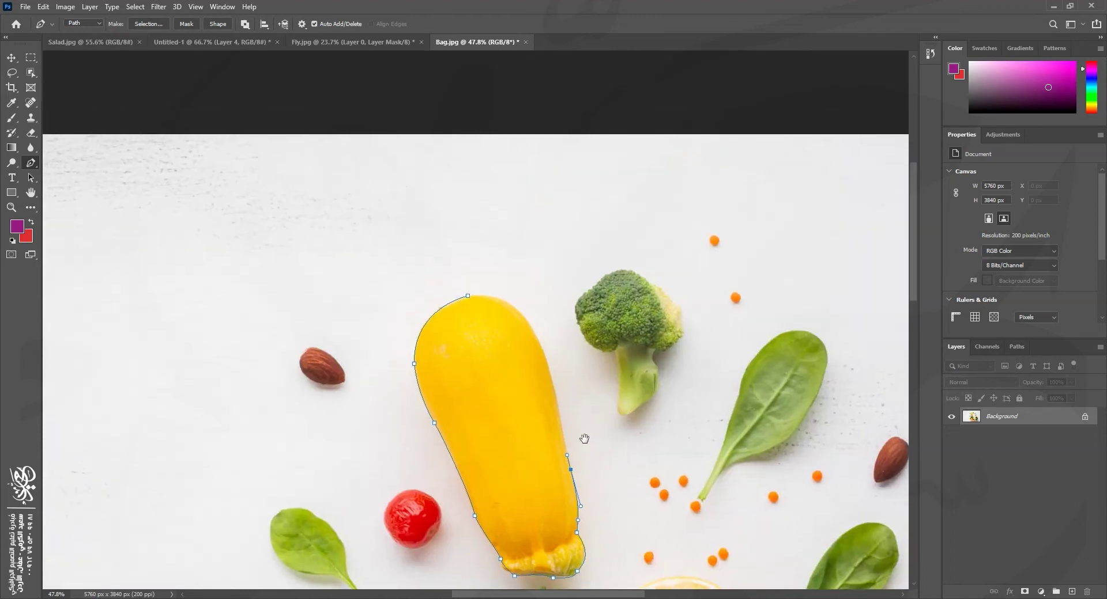
left_click_drag(525, 331, 443, 320)
left_click(524, 332, "alt")
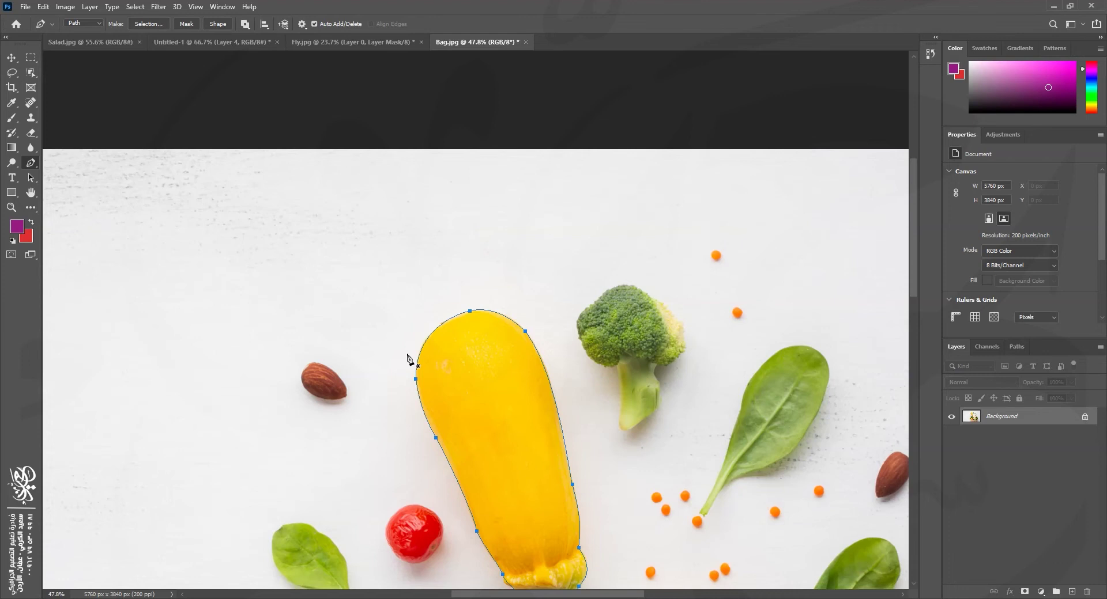
scroll(404, 352, "down", 3)
scroll(397, 340, "right", 1)
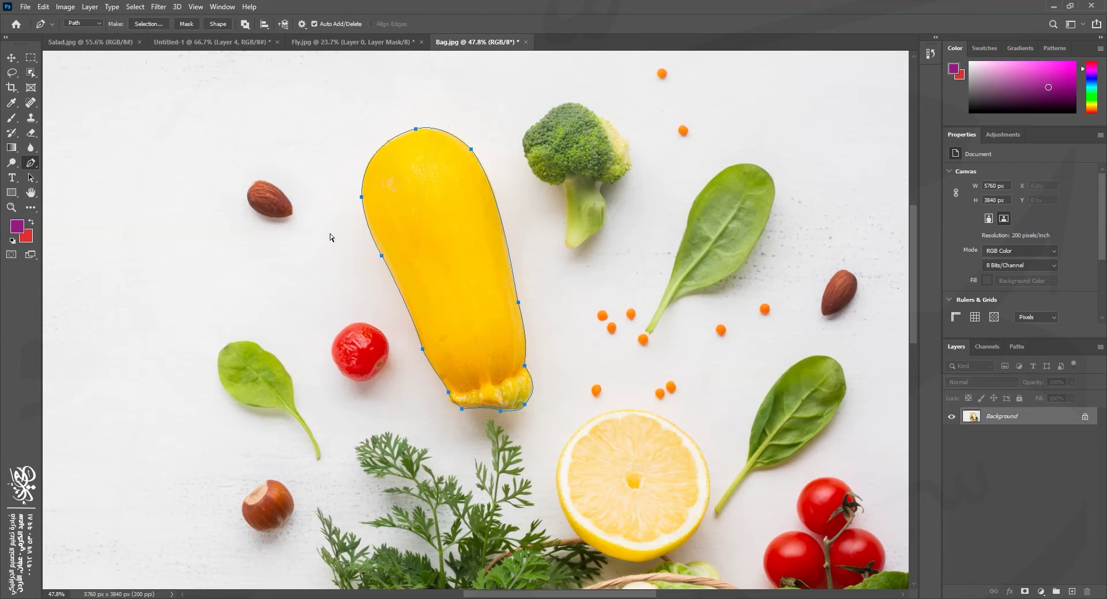
key("ctrl+Return")
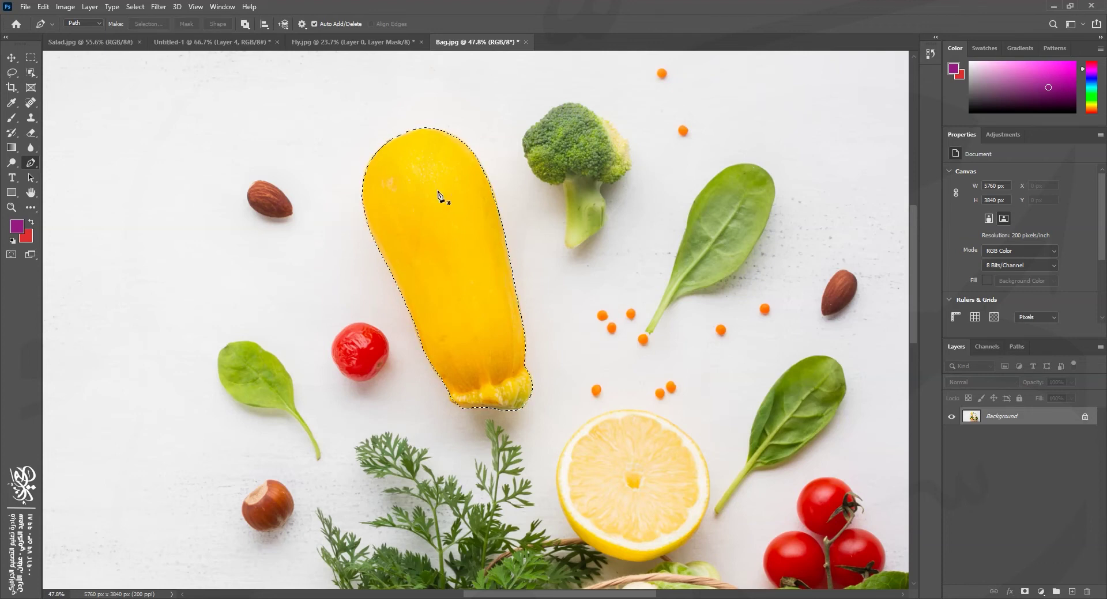
Step: Bring the selected squash into the Untitled-1 document over the flying ingredients
left_click(12, 58)
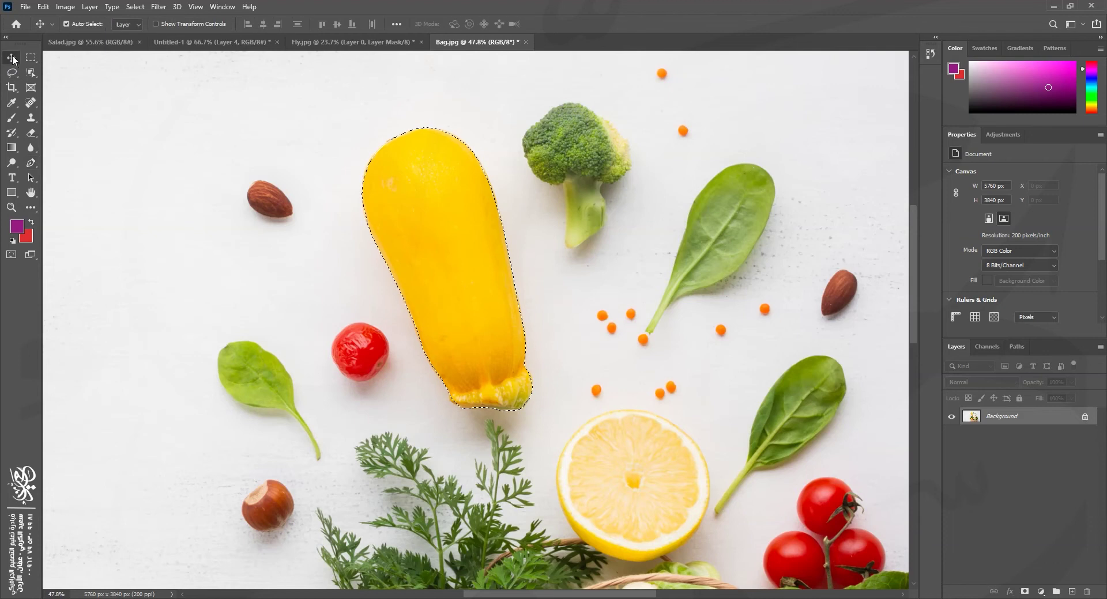
left_click_drag(364, 171, 369, 247)
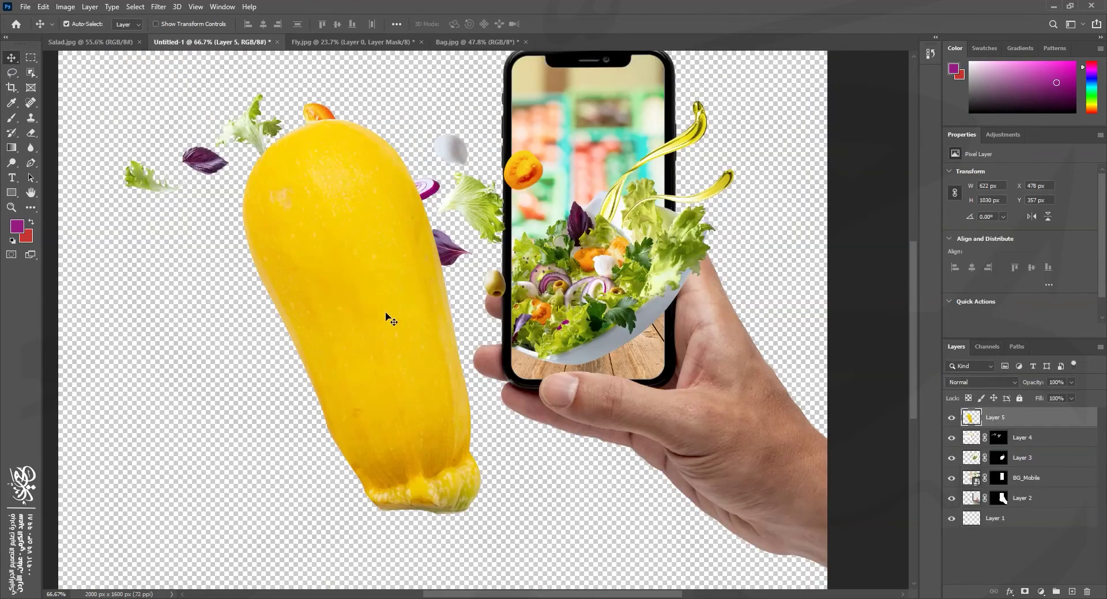
left_click_drag(389, 317, 387, 296)
Step: Transform the squash to an upright shape of about 100 x 229 px, placed between the orange tomato and the egg
key("ctrl+t")
left_click_drag(361, 489, 378, 168)
left_click_drag(400, 86, 405, 94)
left_click_drag(371, 128, 390, 122)
key("Return")
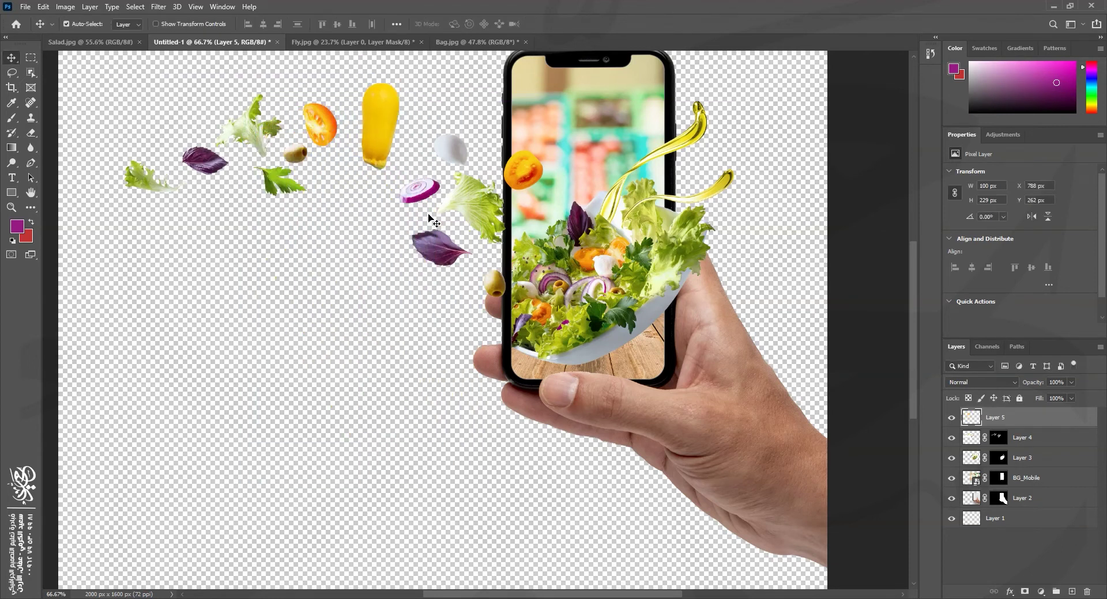
Step: Try moving the parsley leaf down on the flying ingredients layer and undo the move
scroll(337, 196, "up", 5)
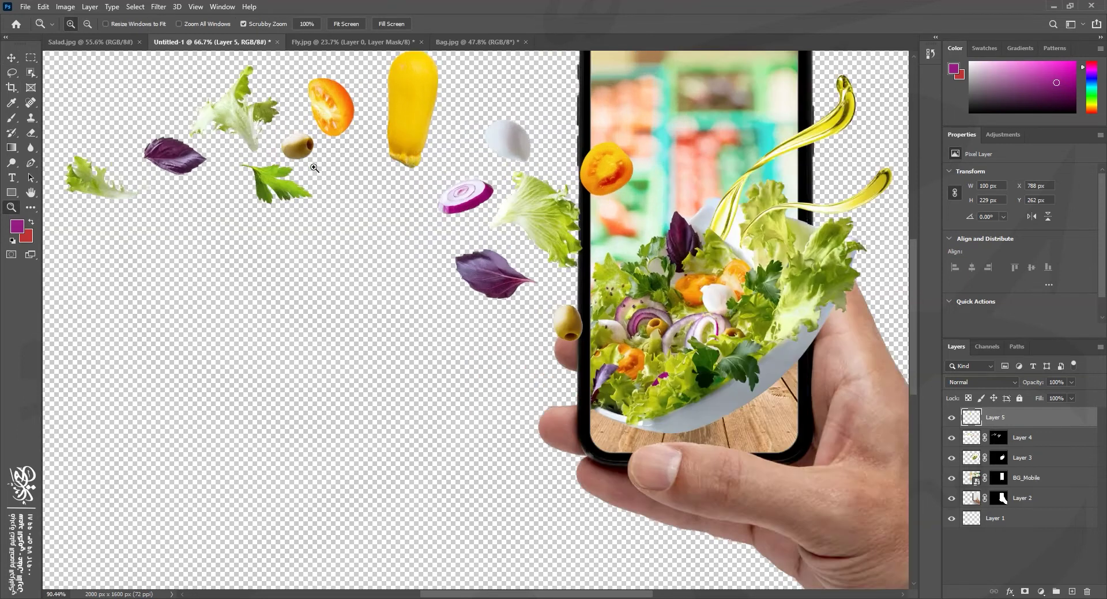
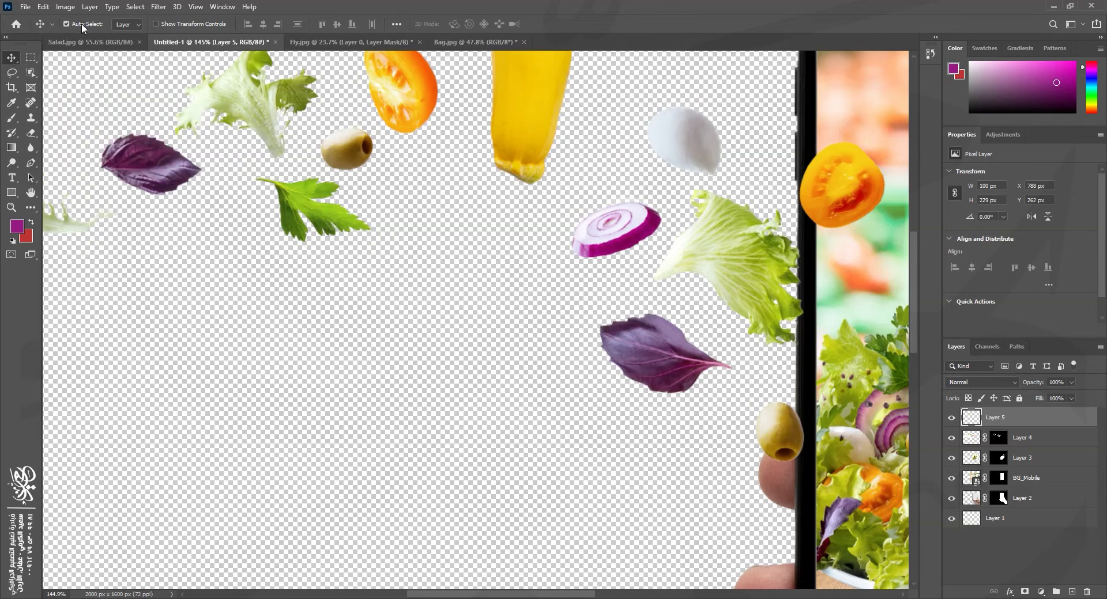
left_click(313, 212)
left_click_drag(313, 214, 306, 264)
key("ctrl+z")
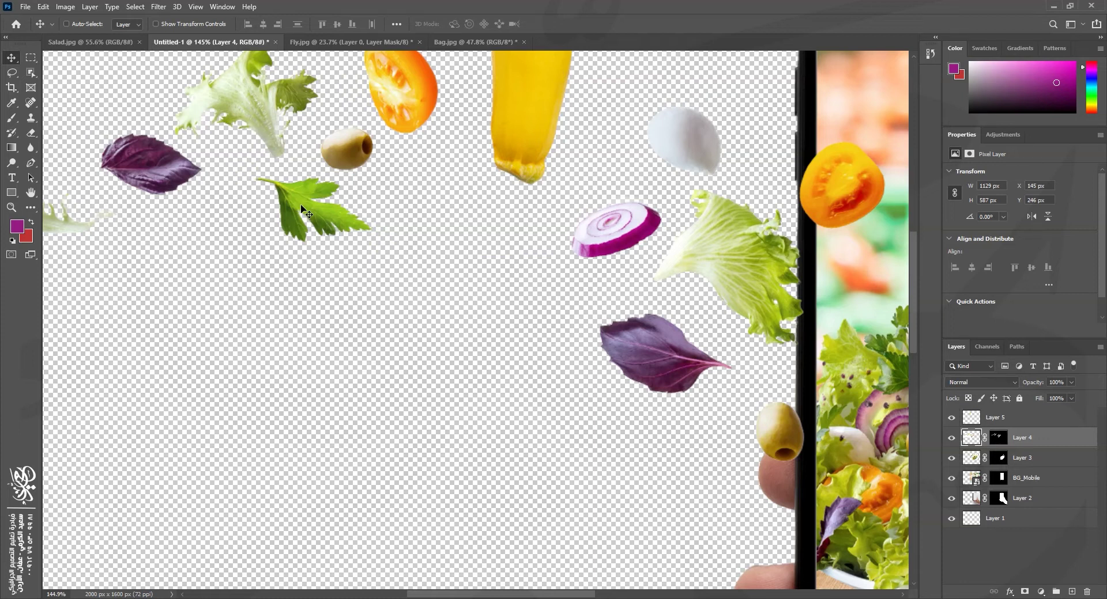
Step: Hide and show Layer 4 repeatedly to check which flying ingredients it contains
left_click(951, 438)
left_click(952, 438)
left_click(952, 438)
left_click(952, 438)
left_click(952, 438)
left_click(951, 438)
Step: Try copying the tomato slice on the phone's edge from masked Layer 4 to a new layer and moving it, and delete the copy
left_click(1000, 441)
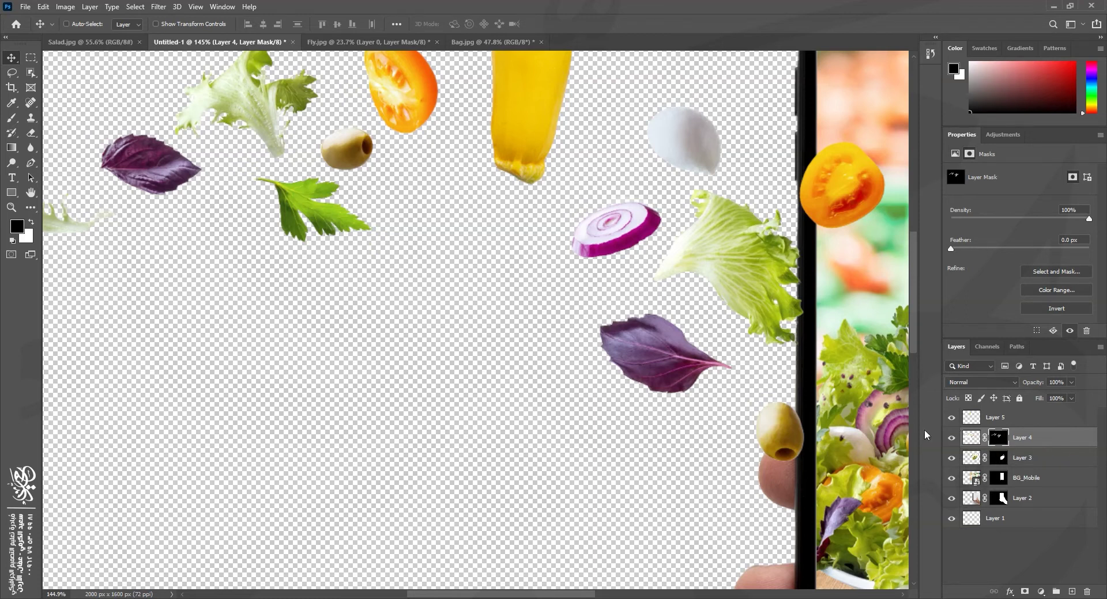
left_click_drag(838, 206, 583, 288)
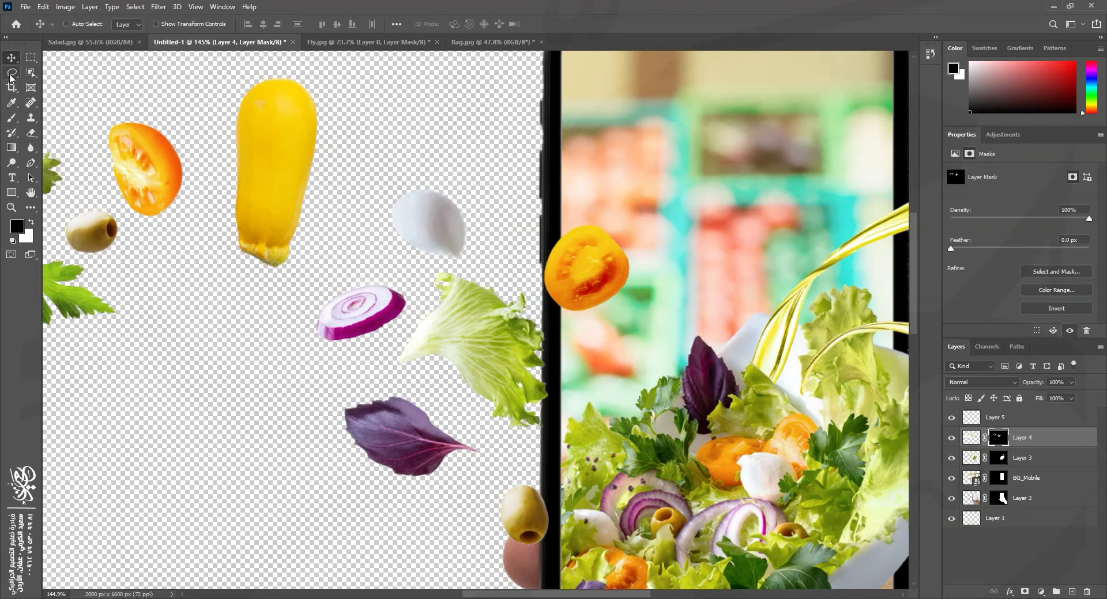
left_click(11, 72)
mouse_move(545, 229)
left_mouse_down()
mouse_move(553, 320)
mouse_move(658, 299)
mouse_move(637, 217)
mouse_move(558, 203)
left_mouse_up()
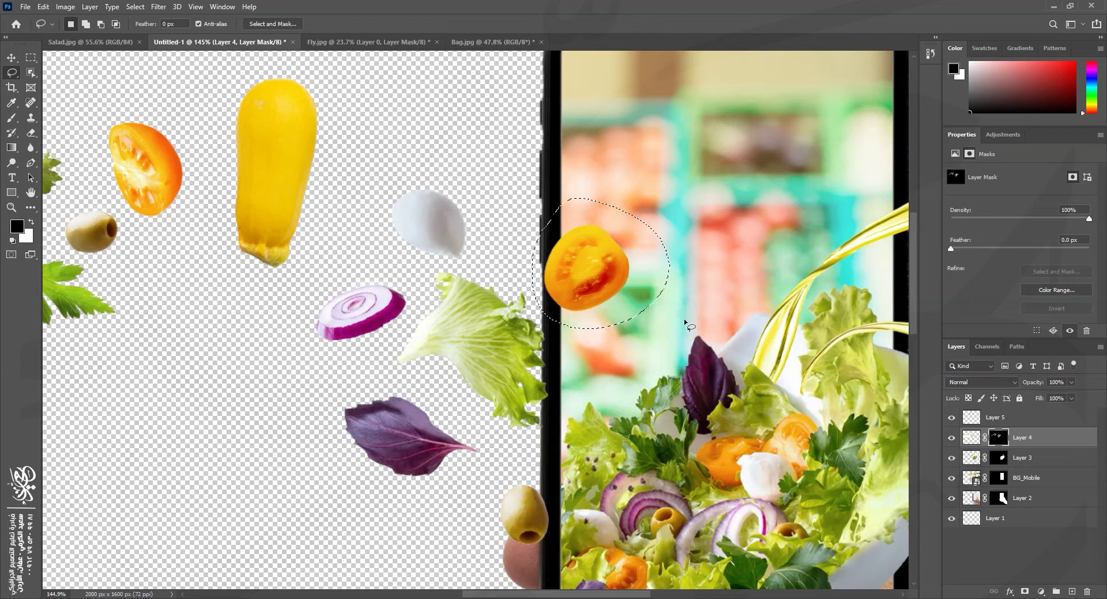
key("ctrl+2")
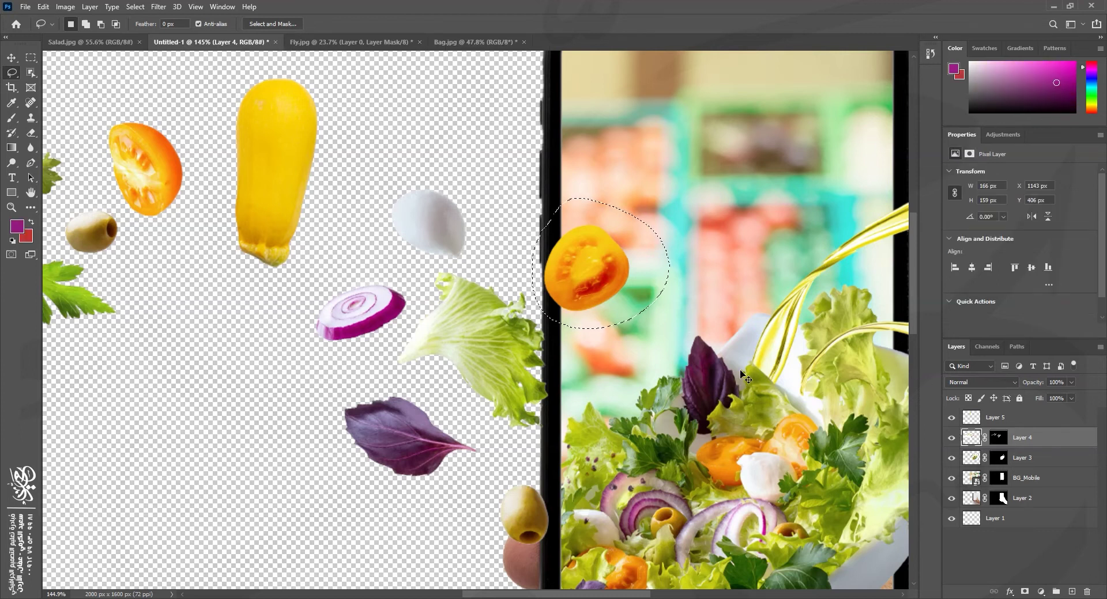
key("ctrl+j")
key("v")
left_click_drag(591, 270, 542, 150)
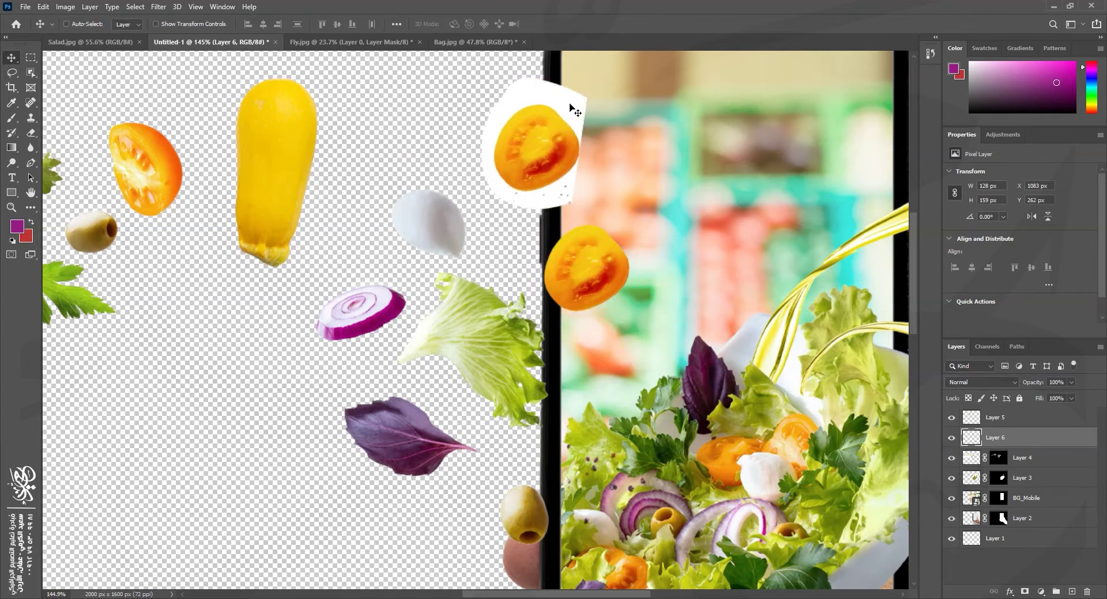
key("Delete")
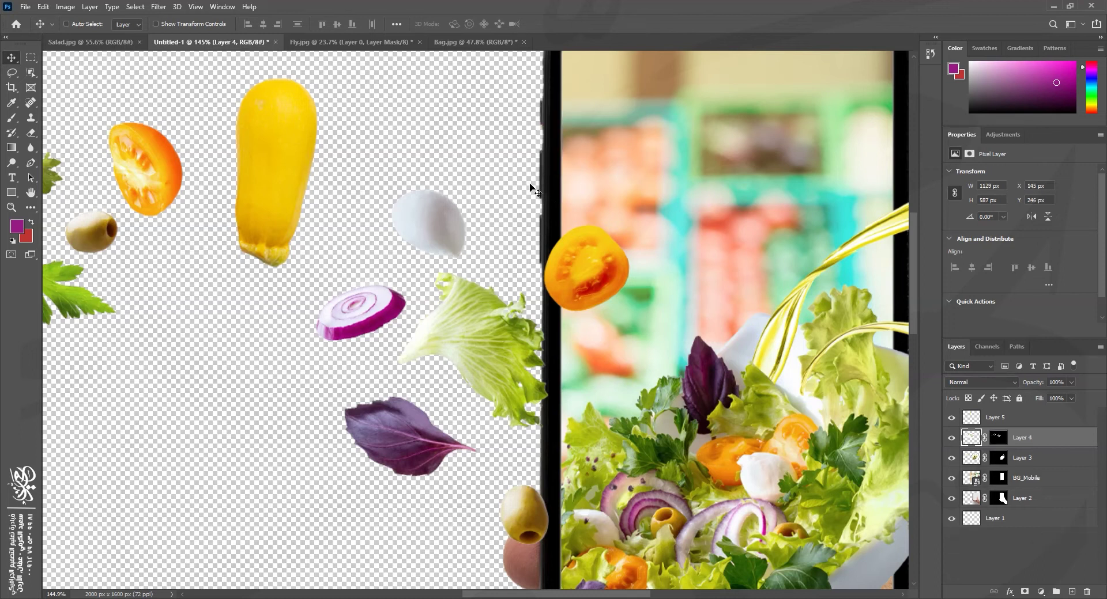
Step: Try deleting Layer 4's mask without applying it, and undo the deletion
scroll(556, 265, "left", 1)
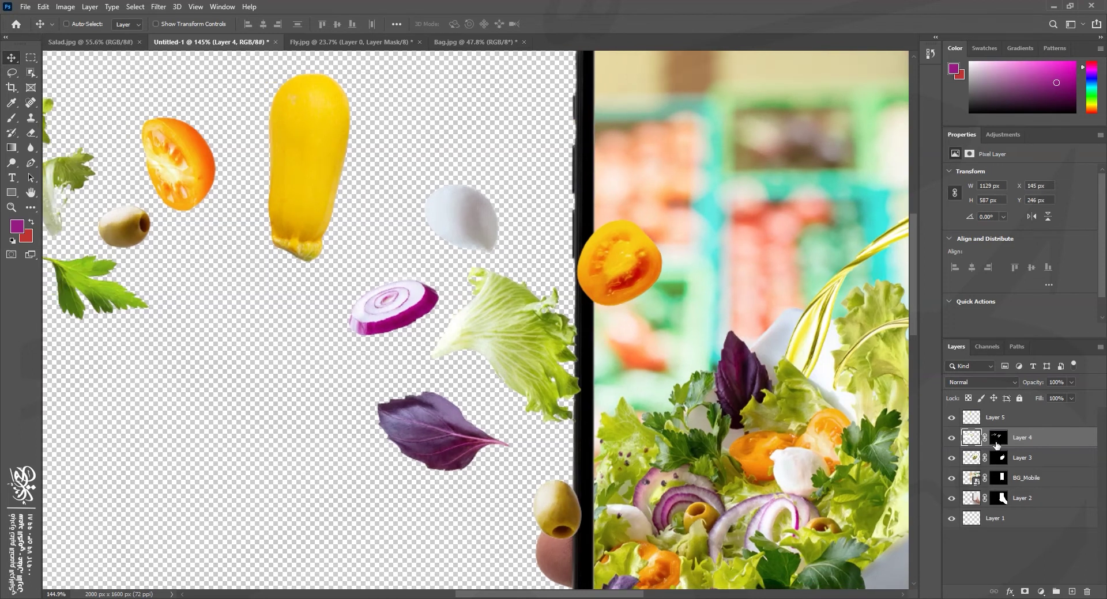
left_click(1002, 441)
left_click_drag(998, 441, 1087, 593)
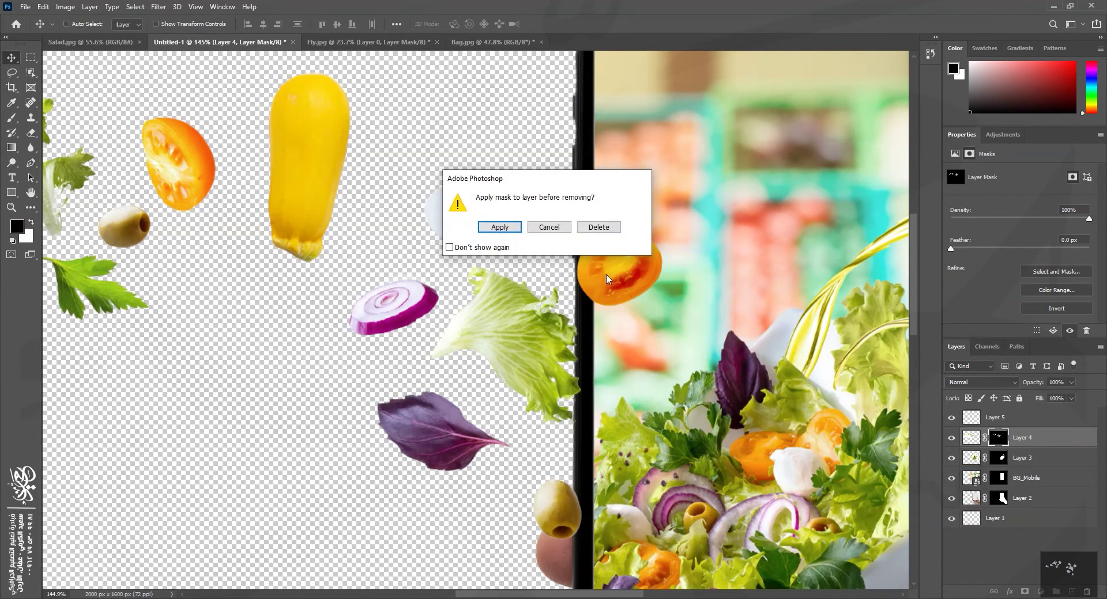
left_click(613, 229)
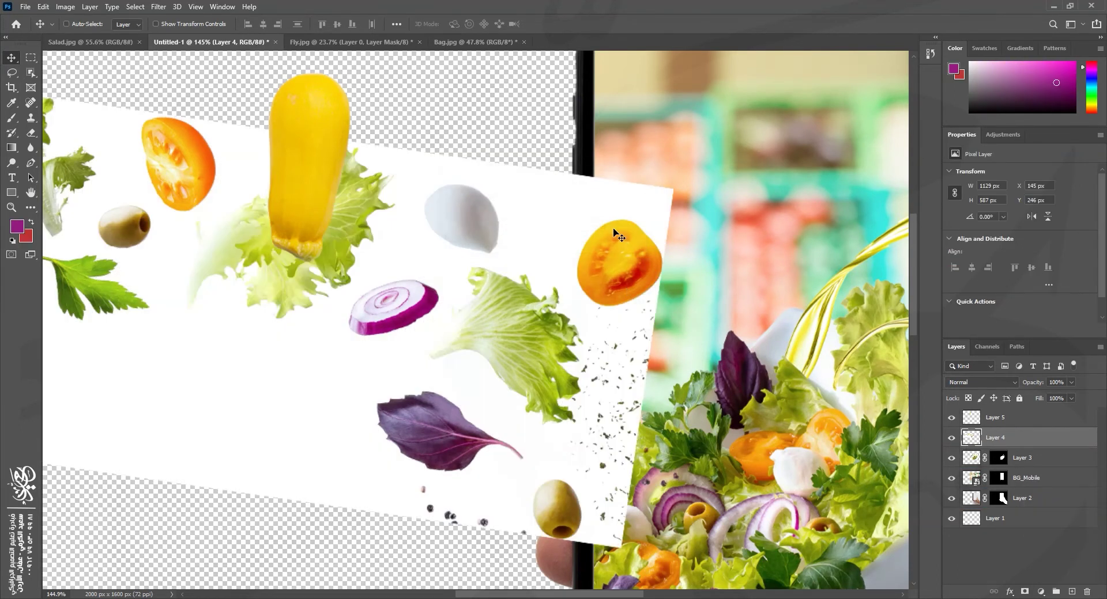
key("ctrl+z")
Step: Apply Layer 4's mask permanently to its pixels while removing the mask
left_click_drag(998, 438, 1087, 592)
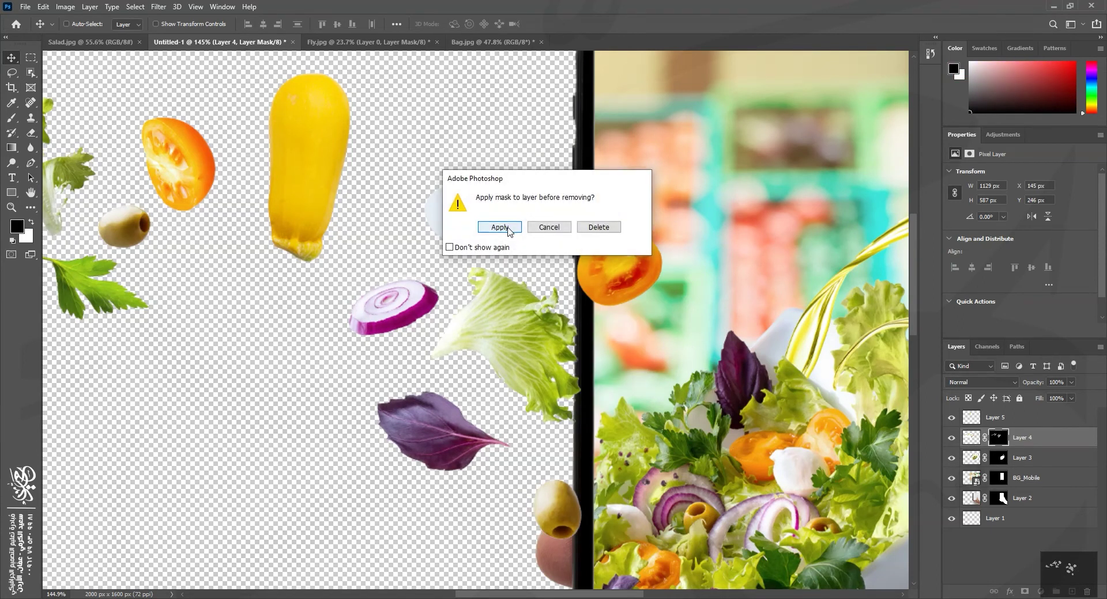
left_click(500, 227)
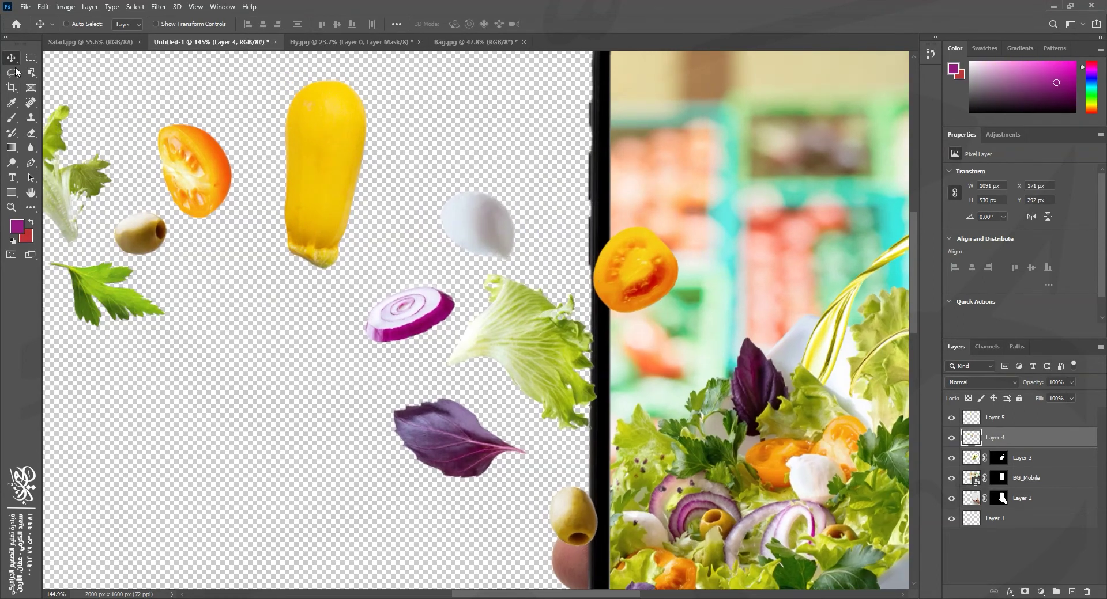
Step: Copy the tomato slice on the phone's edge from Layer 4 to a new layer and place the copy between the parsley and the onion slice
left_click(12, 72)
mouse_move(621, 233)
left_mouse_down()
mouse_move(583, 242)
mouse_move(637, 324)
mouse_move(699, 274)
mouse_move(601, 266)
left_mouse_up()
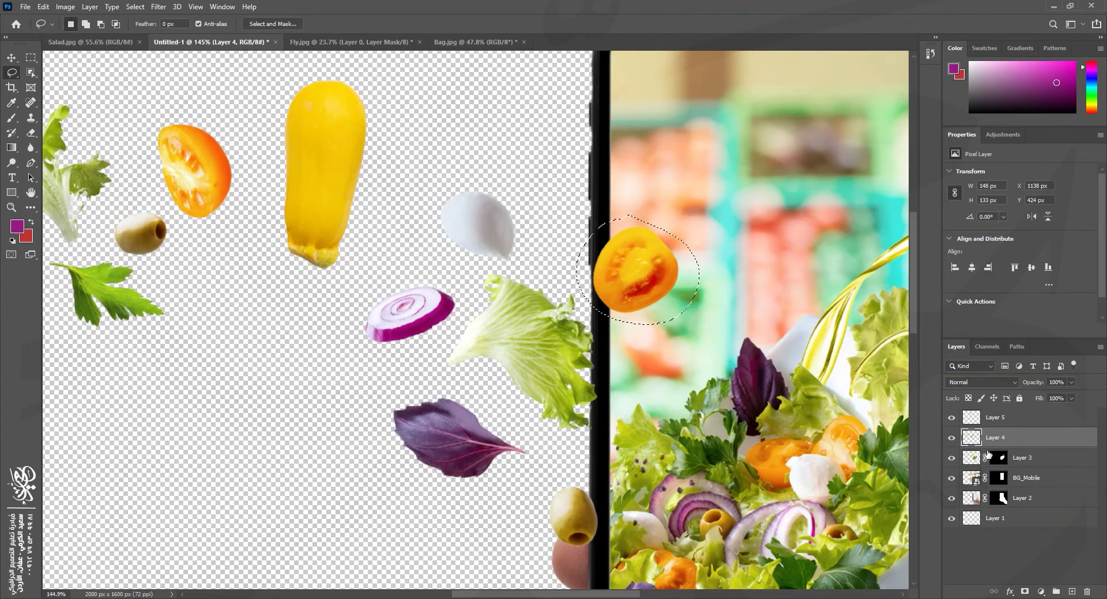
left_click(952, 458)
left_click(951, 458)
key("ctrl+j")
key("v")
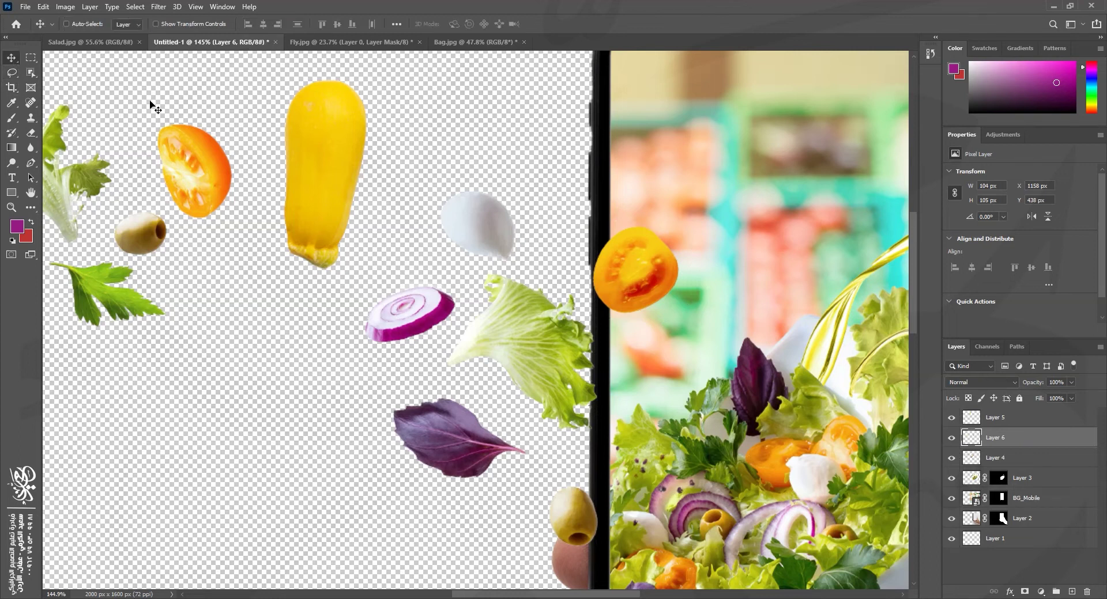
mouse_move(632, 260)
left_mouse_down()
mouse_move(619, 229)
mouse_move(410, 222)
mouse_move(273, 296)
mouse_move(249, 346)
mouse_move(584, 341)
left_mouse_up()
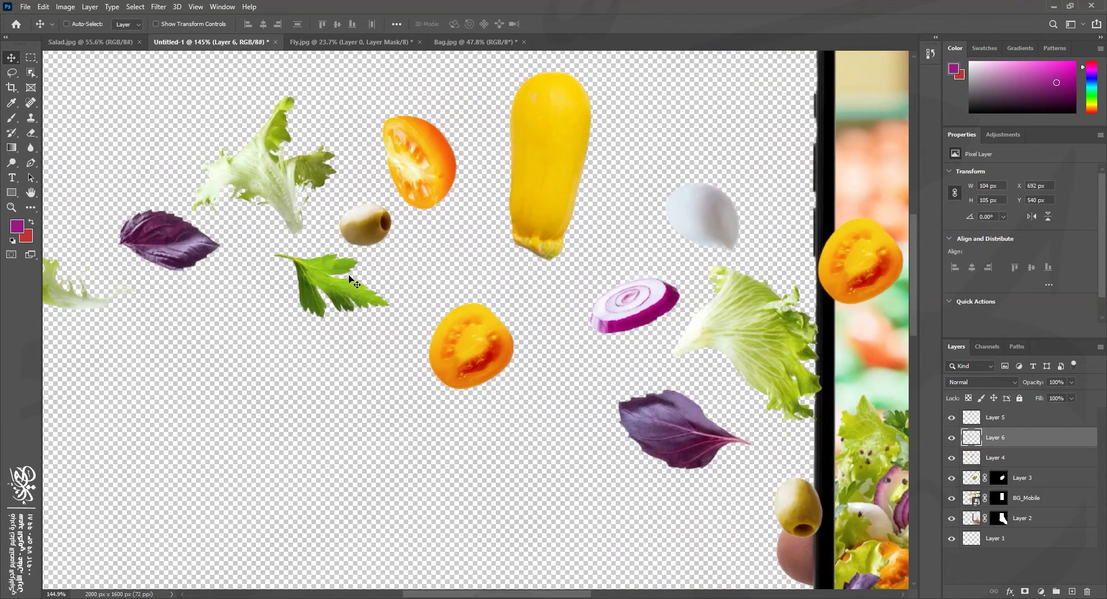
Step: Lasso the parsley leaf on Layer 4 and copy it to a new layer
left_click(1005, 463)
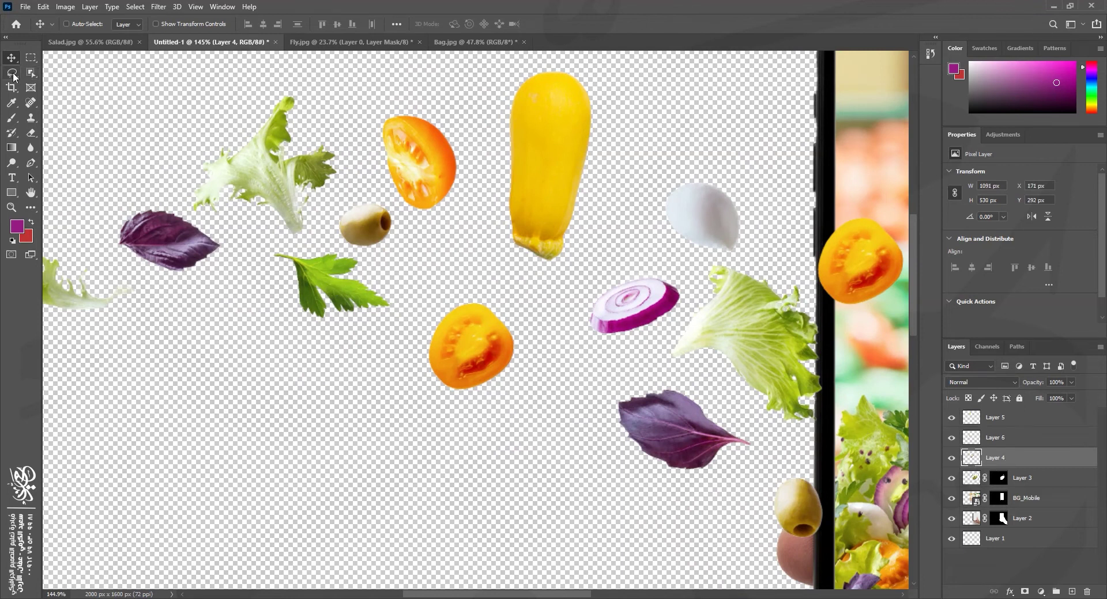
left_click(12, 73)
mouse_move(282, 315)
left_mouse_down()
mouse_move(399, 317)
mouse_move(387, 263)
left_mouse_up()
key("ctrl+j")
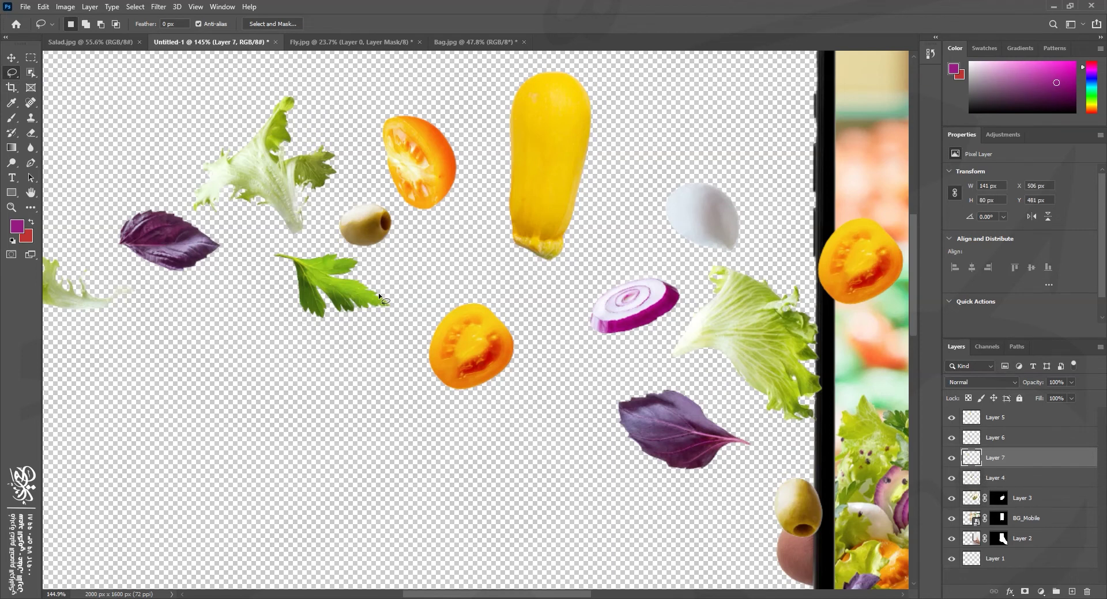
Step: Move the parsley copy below the copied tomato slice, beside the purple basil leaf, and rotate it counterclockwise so its tip points up
left_click(11, 57)
left_click_drag(337, 290, 542, 459)
key("ctrl+t")
left_click_drag(603, 412, 539, 369)
key("Return")
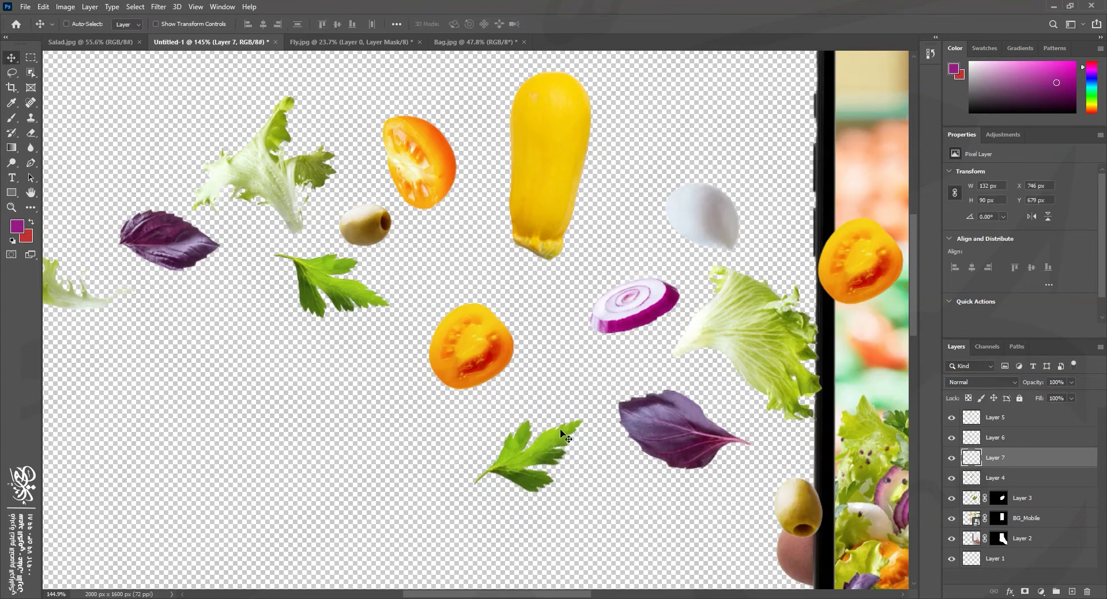
Step: Close Bag.jpg and Fly.jpg without saving their changes, and return to the whole Untitled-1 composition
key("ctrl+shift+Tab")
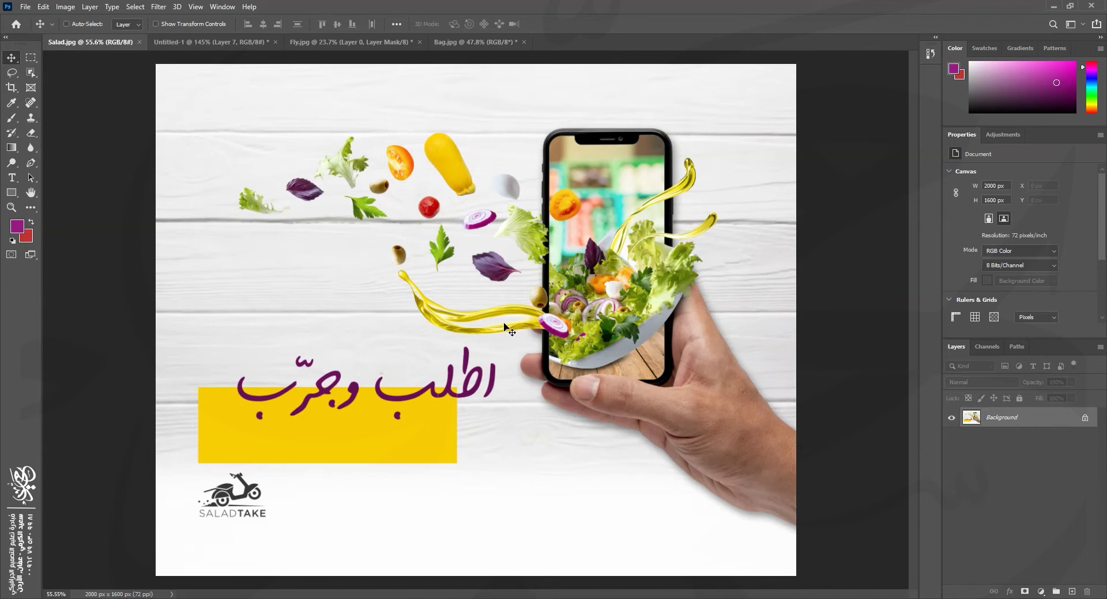
left_click(450, 45)
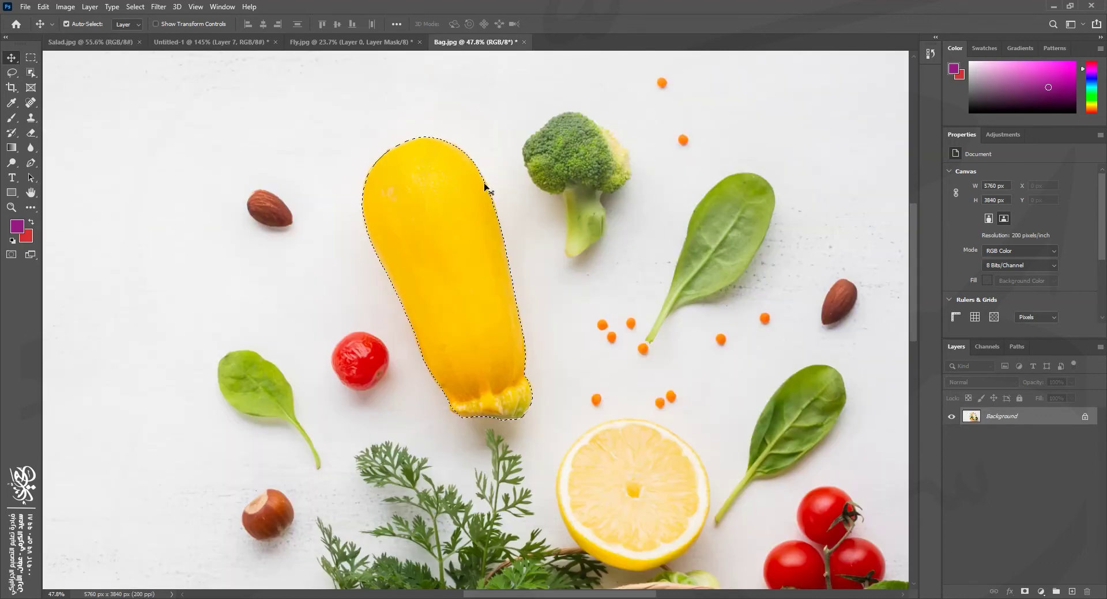
key("ctrl+w")
left_click(549, 227)
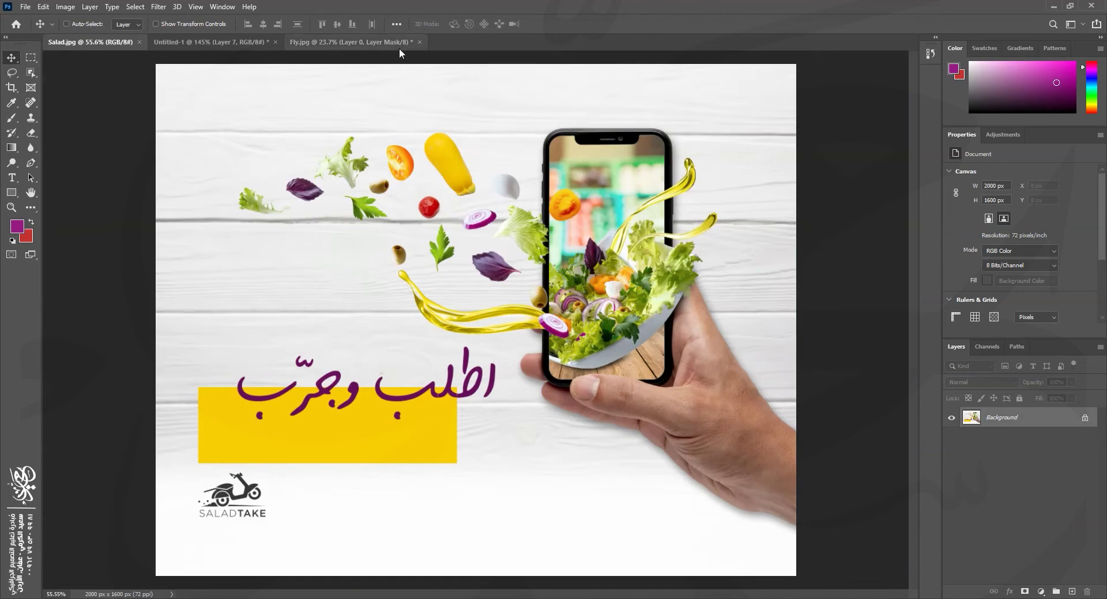
left_click(391, 44)
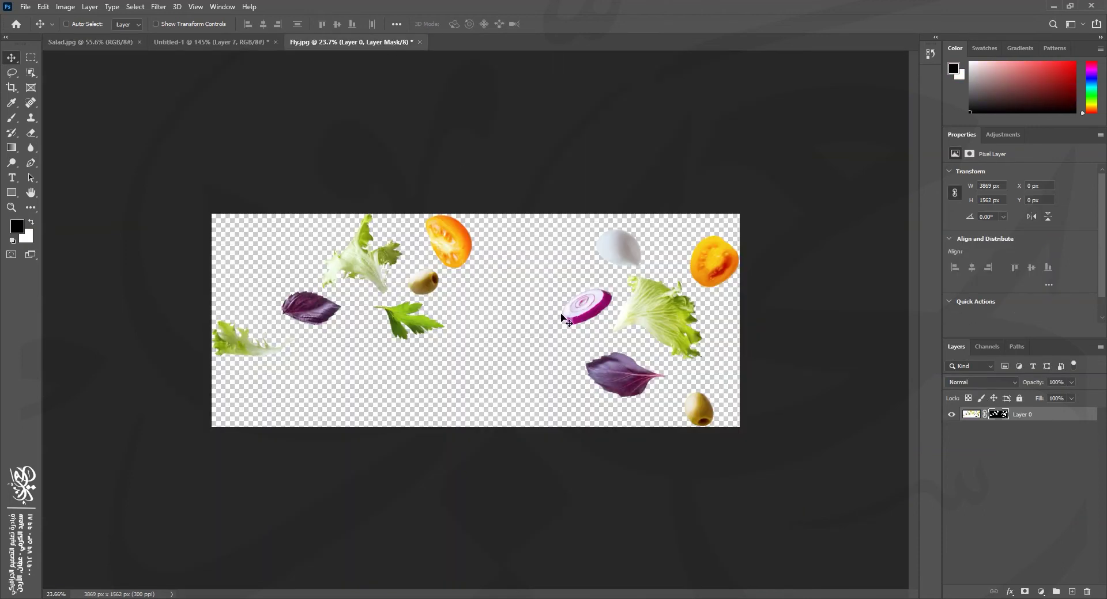
key("ctrl+w")
left_click(551, 228)
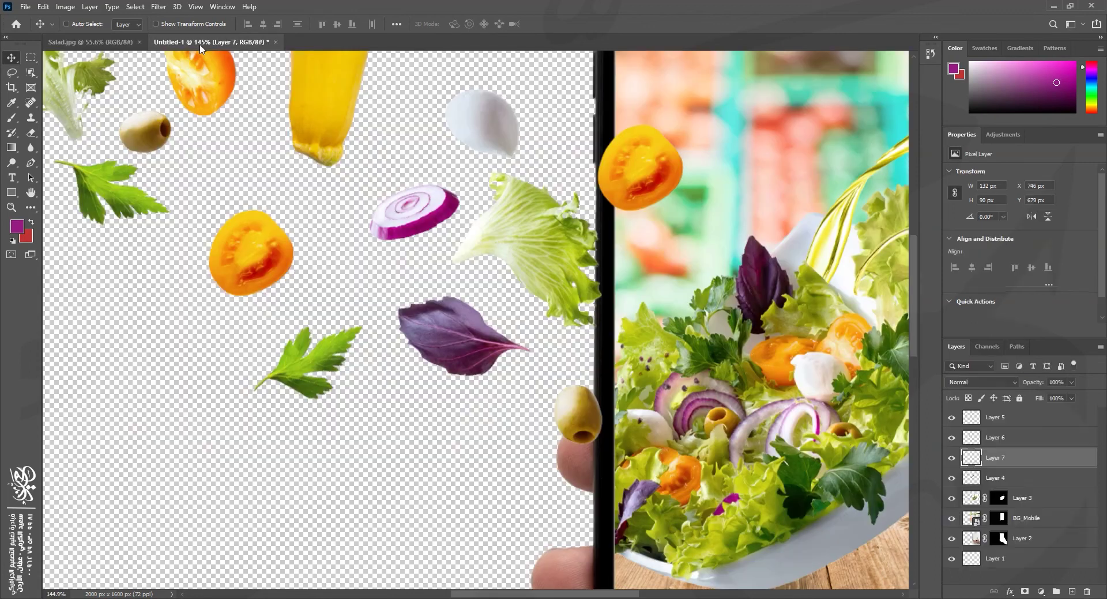
left_click(203, 42)
key("ctrl+0")
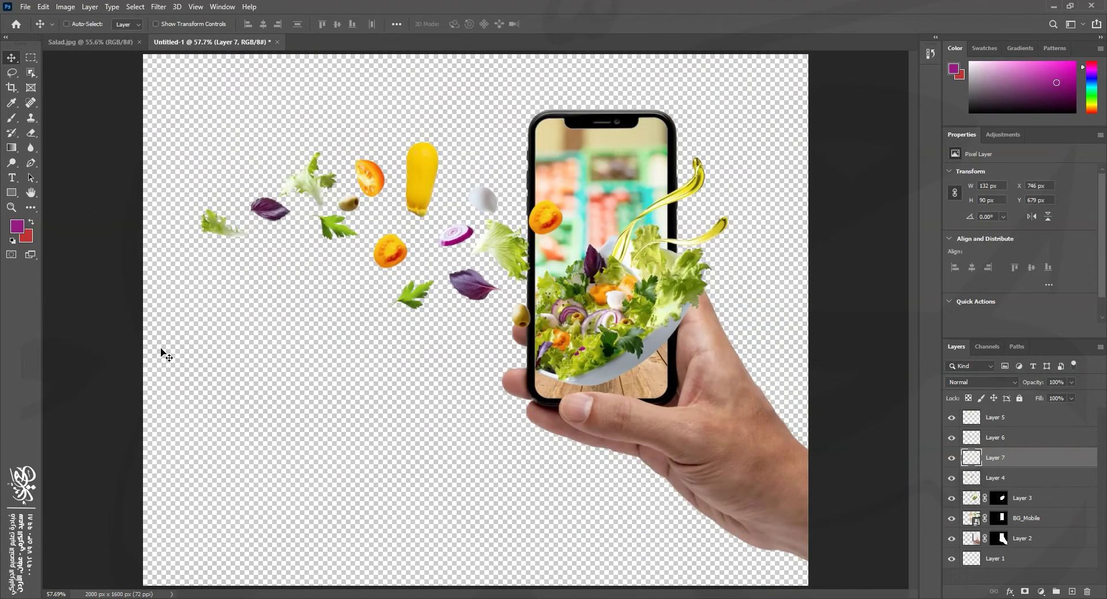
Step: Switch to File Explorer and open the Oil image from the NEXT folder as a separate document in Photoshop
key("alt+Tab")
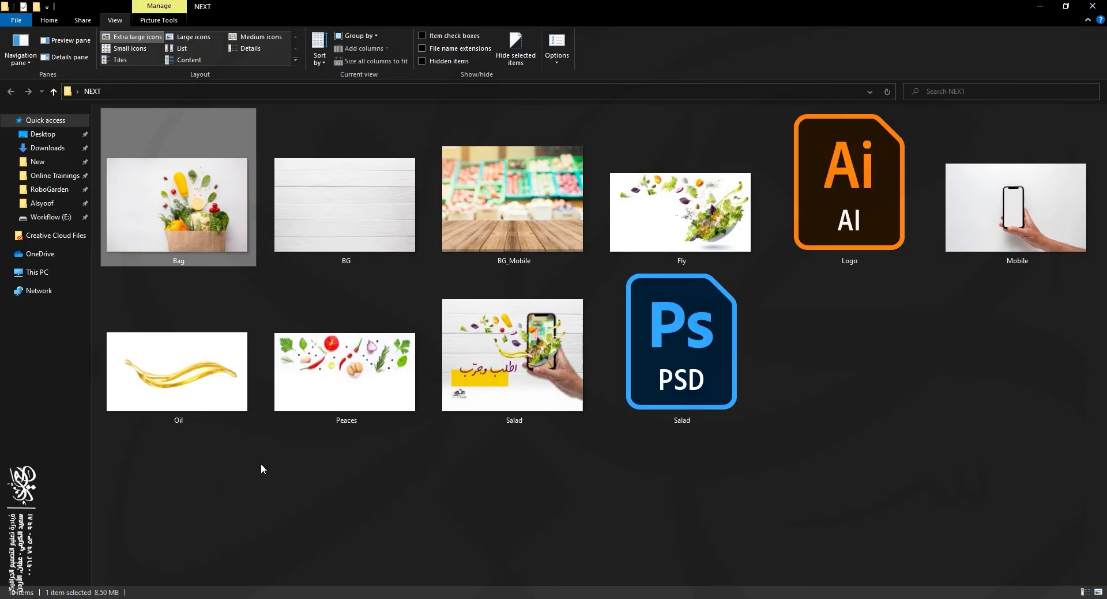
left_click(358, 496)
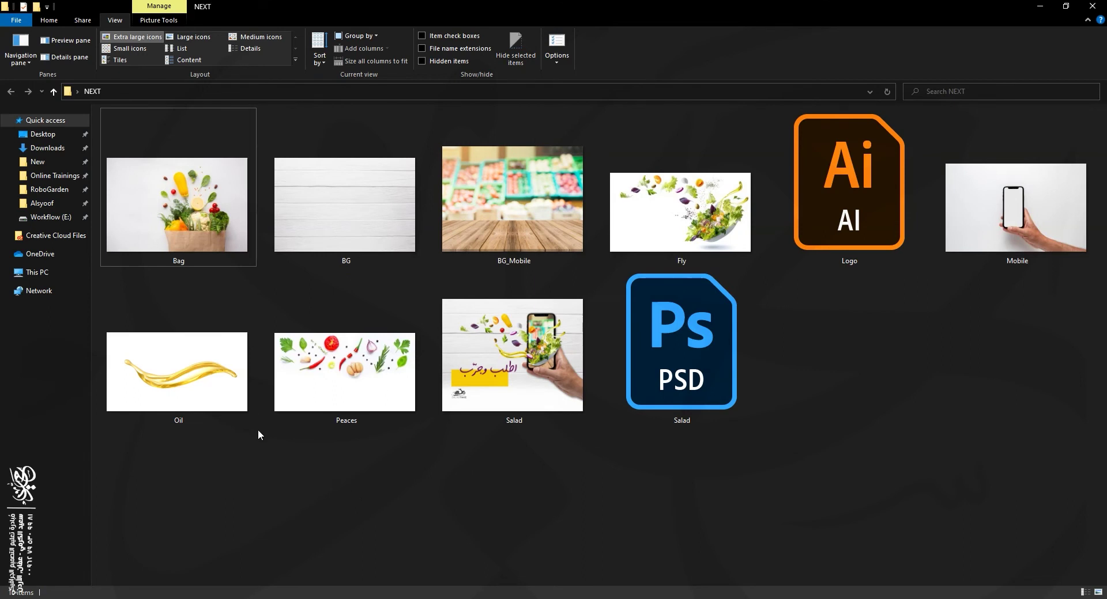
left_click(194, 375)
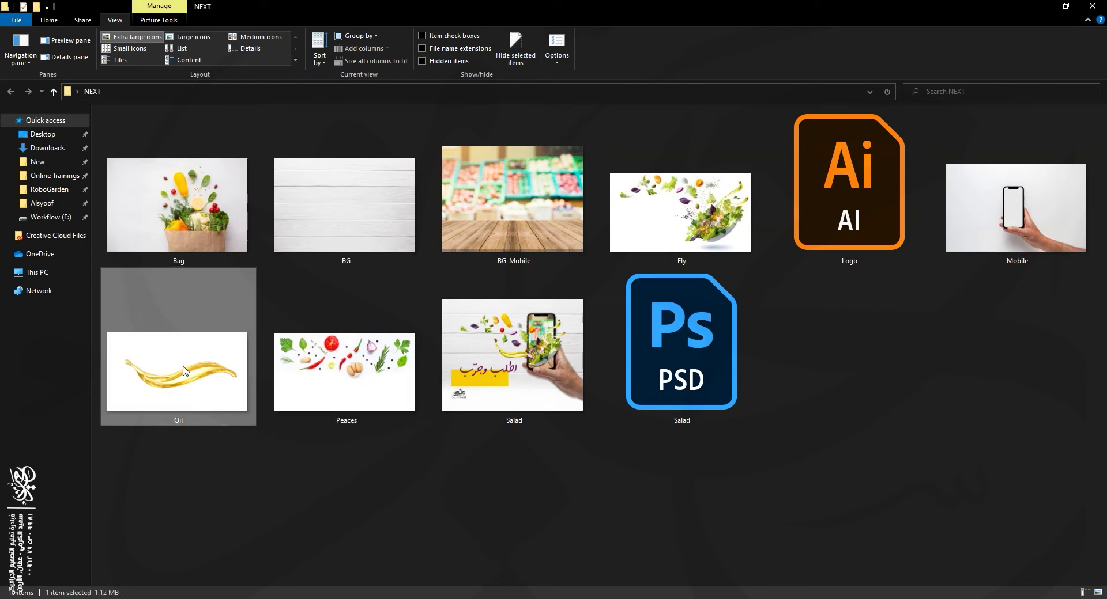
left_click_drag(201, 374, 467, 213)
left_click_drag(464, 6, 466, 9)
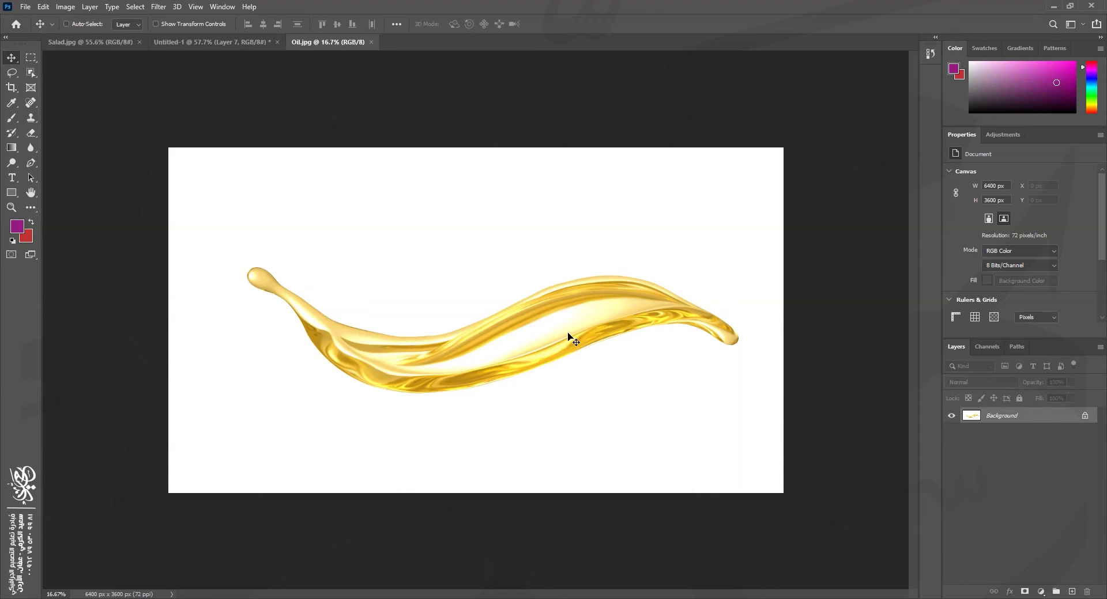
Step: Try selecting the oil splash with the Object Selection tool in Rectangle mode and moving it, and undo both the move and the selection
left_click(33, 72)
left_click(78, 80)
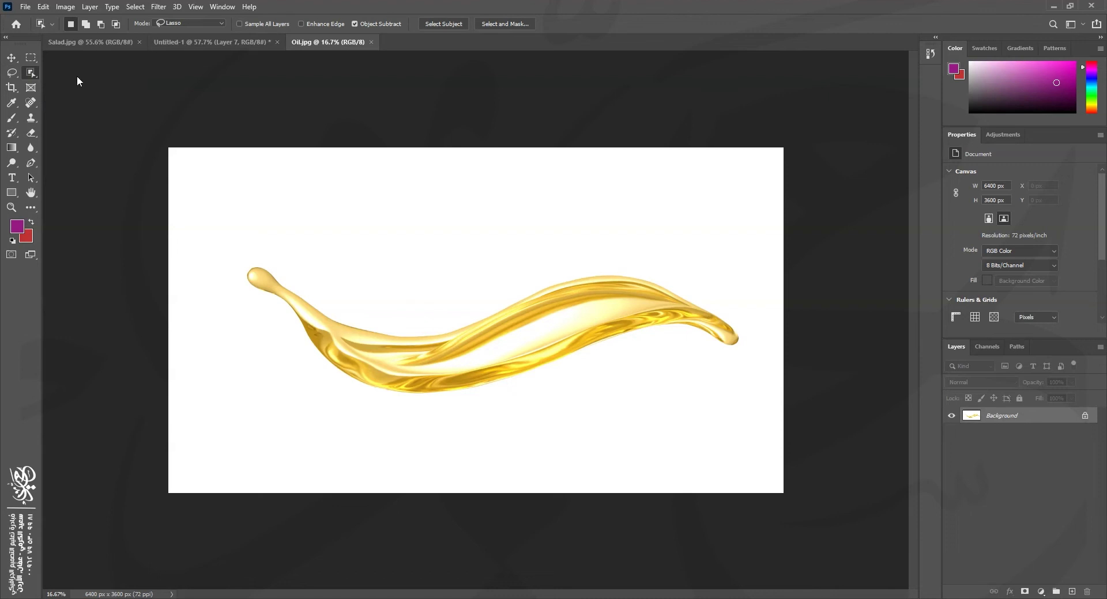
left_click(179, 24)
left_click(179, 44)
mouse_move(233, 246)
left_mouse_down()
mouse_move(465, 343)
mouse_move(761, 421)
mouse_move(738, 419)
left_mouse_up()
left_click(9, 57)
left_click_drag(630, 321, 539, 240)
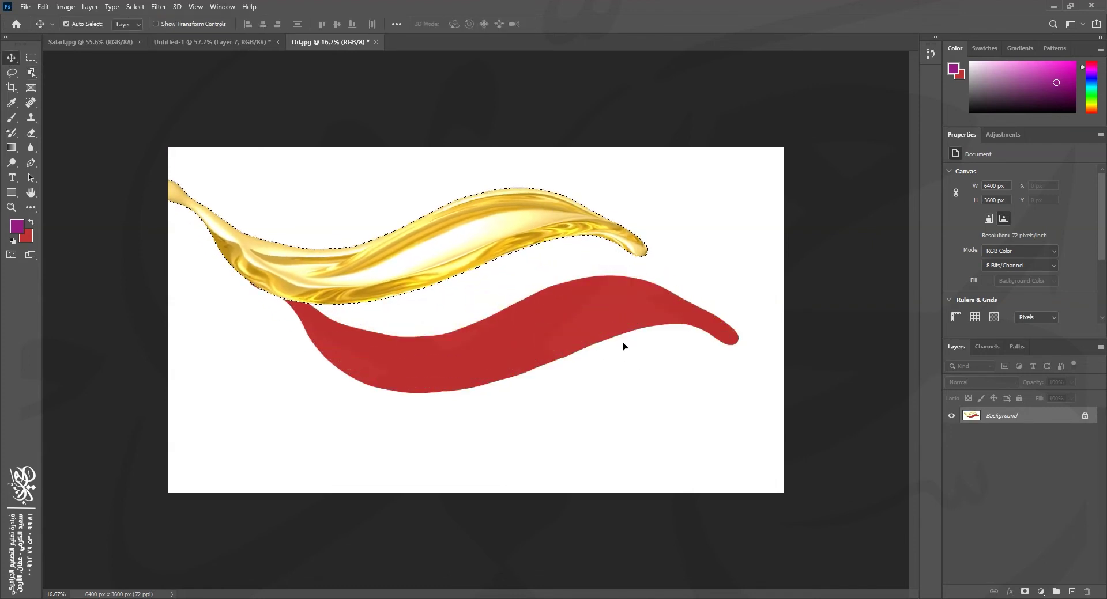
key("ctrl+z")
key("ctrl+z")
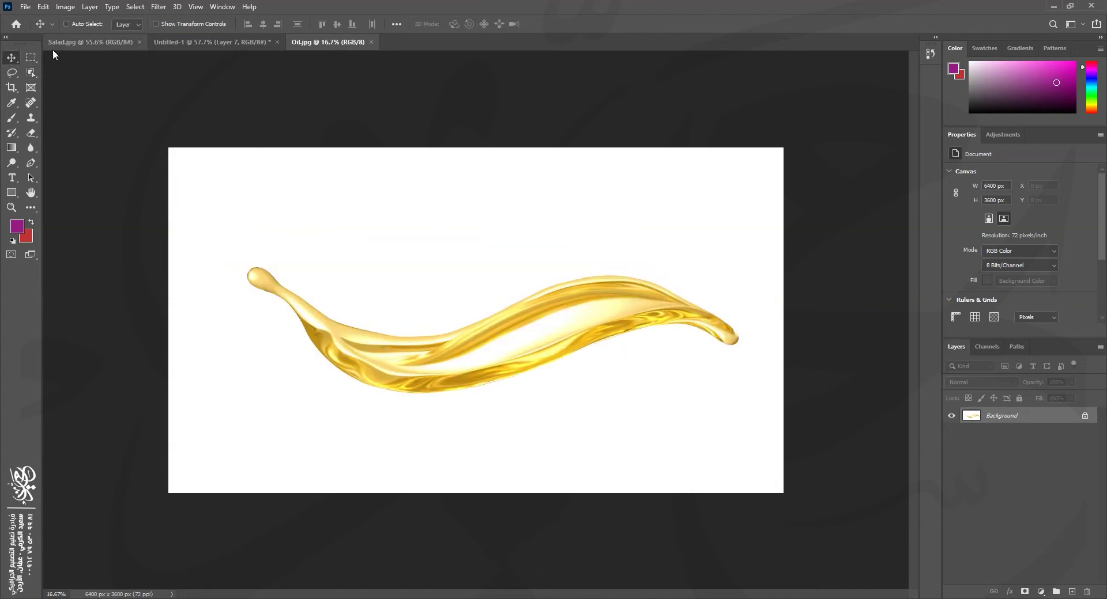
Step: Unlock the Background layer of Oil.jpg to look up the Remove Background quick action, and undo the unlocking
left_click(31, 72)
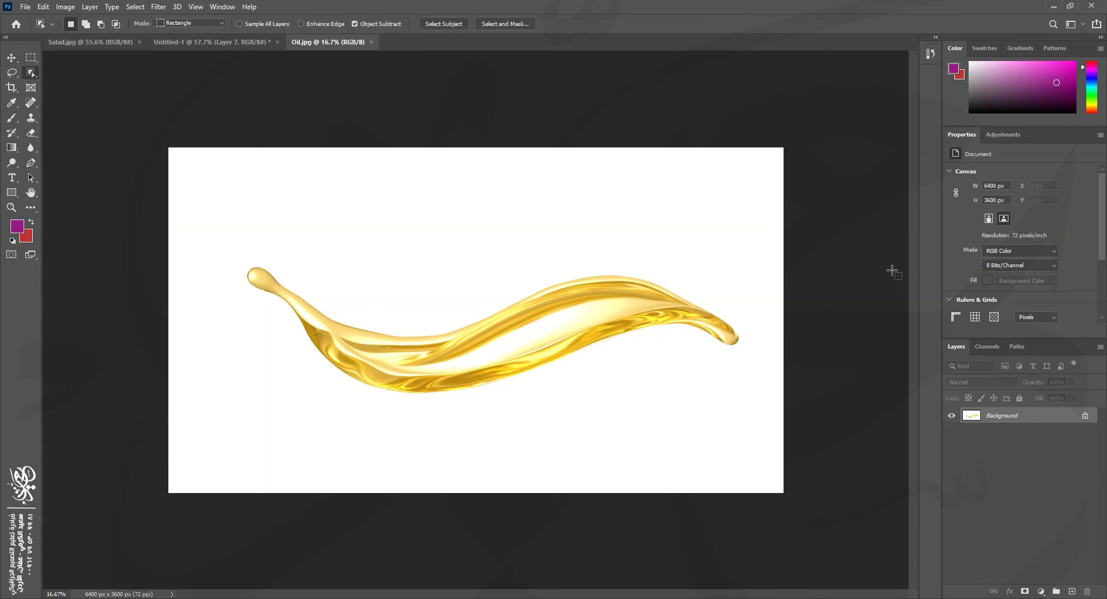
left_click(1085, 416)
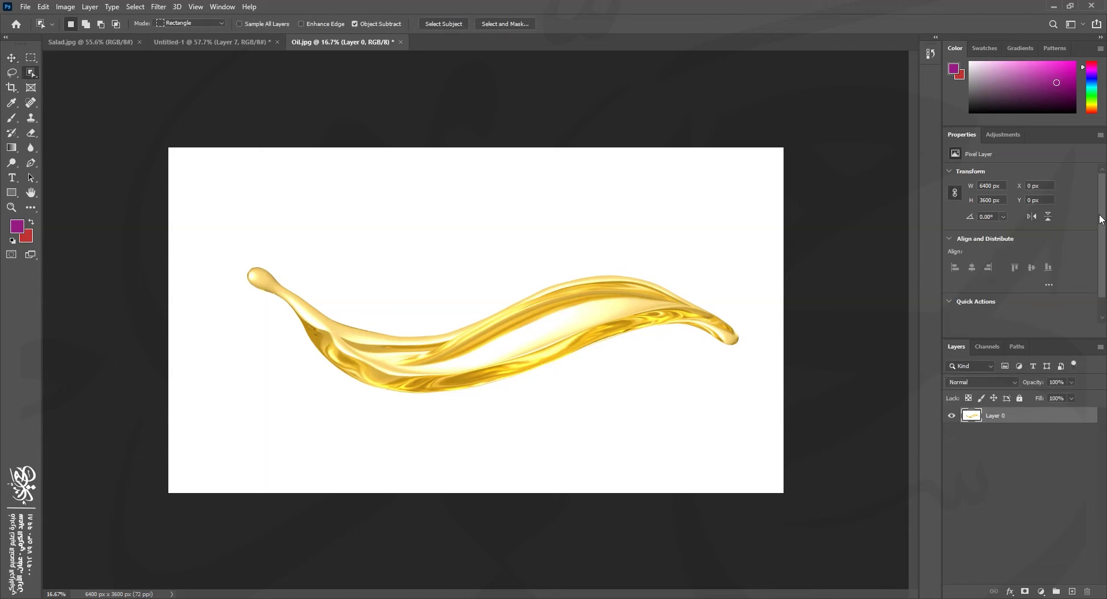
scroll(1100, 219, "down", 2)
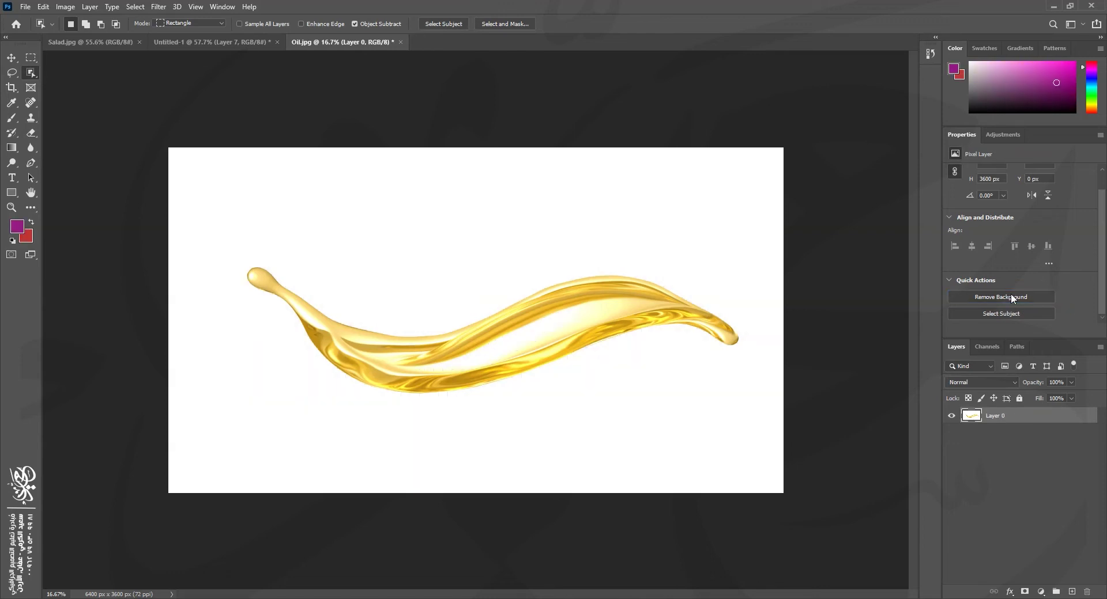
key("ctrl+z")
key("v")
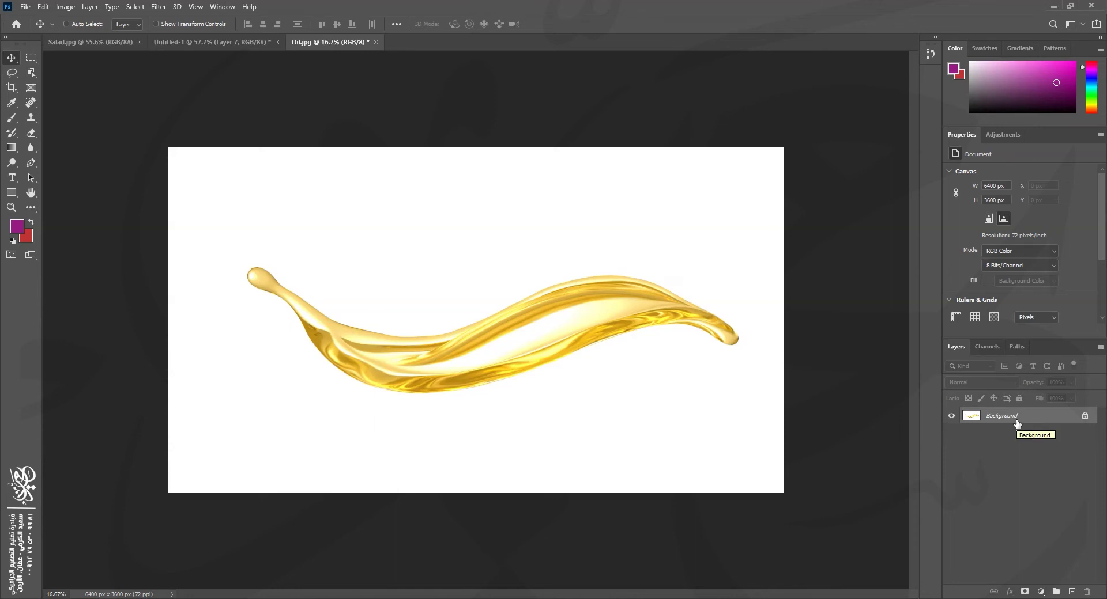
Step: Try selecting the white background of Oil.jpg with Color Range, sampling white at a lower fuzziness
left_click(136, 6)
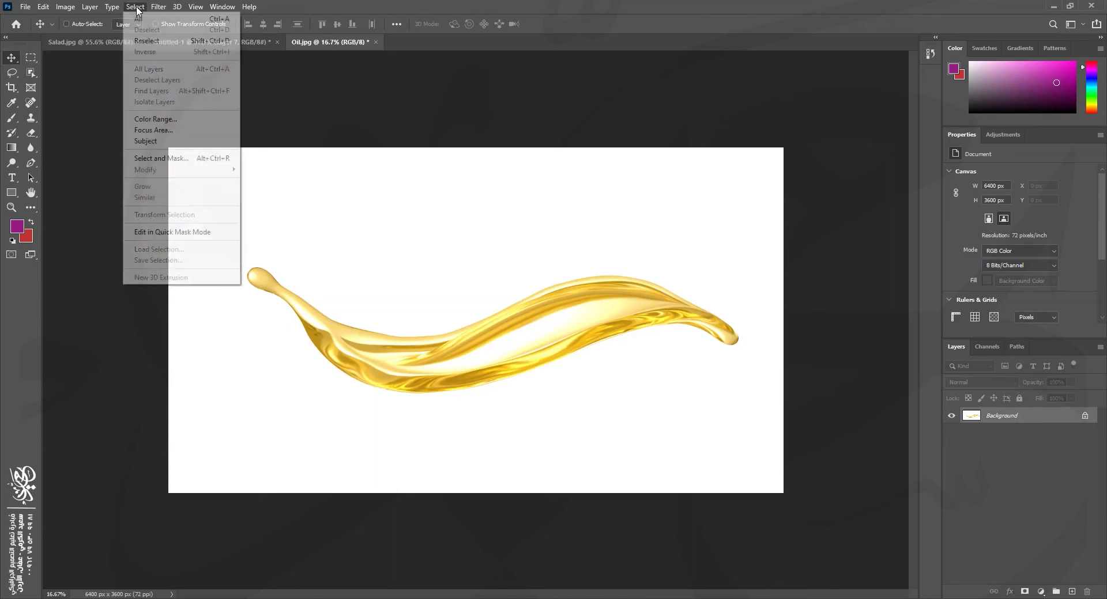
left_click(173, 121)
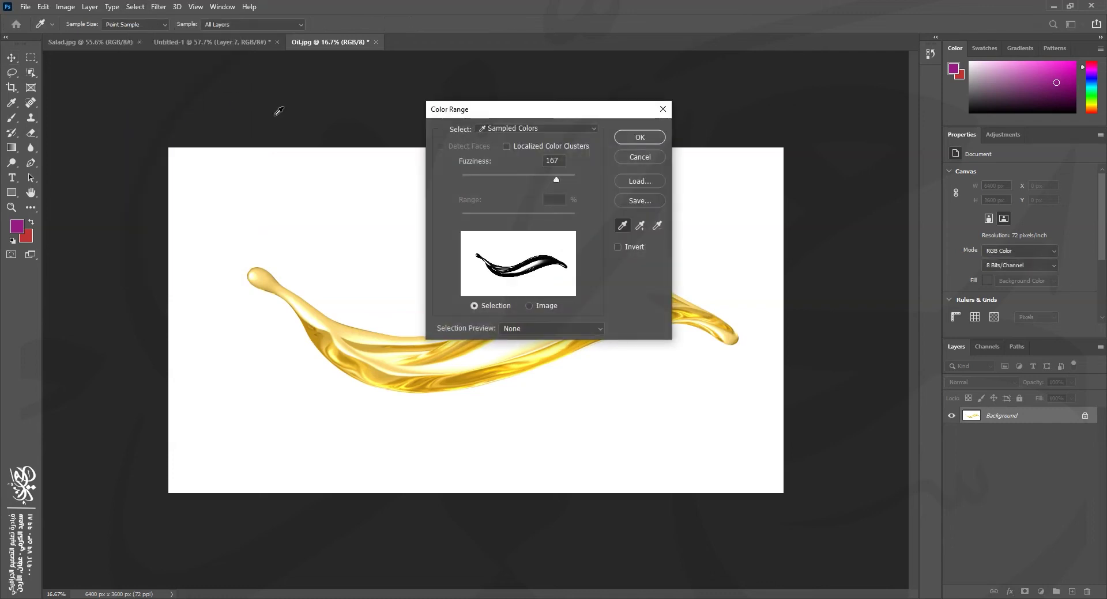
left_click(493, 350)
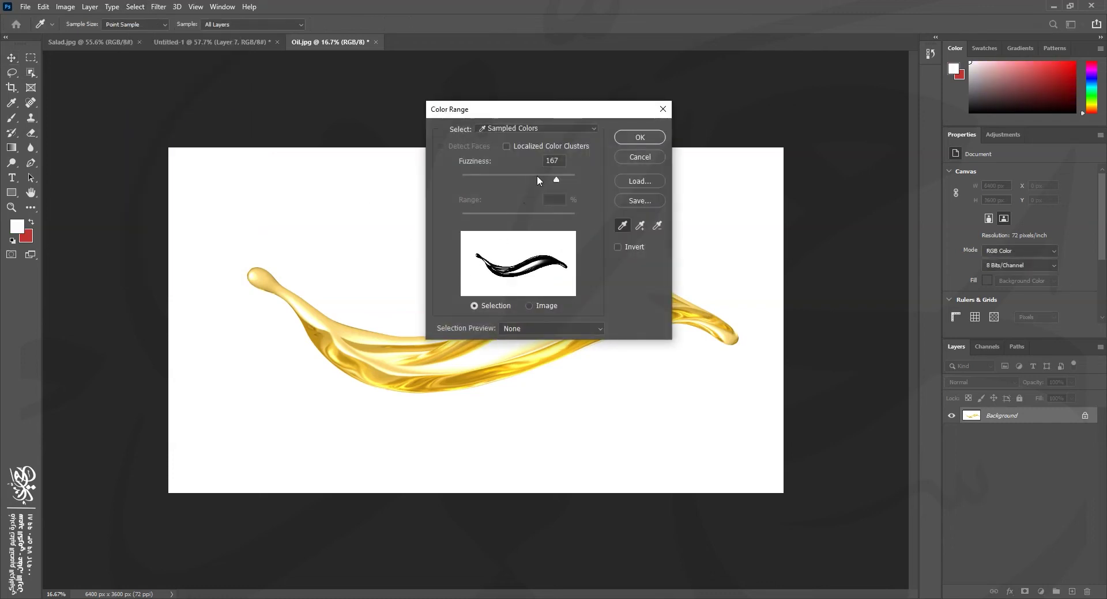
left_click_drag(556, 179, 478, 151)
left_click(628, 136)
key("v")
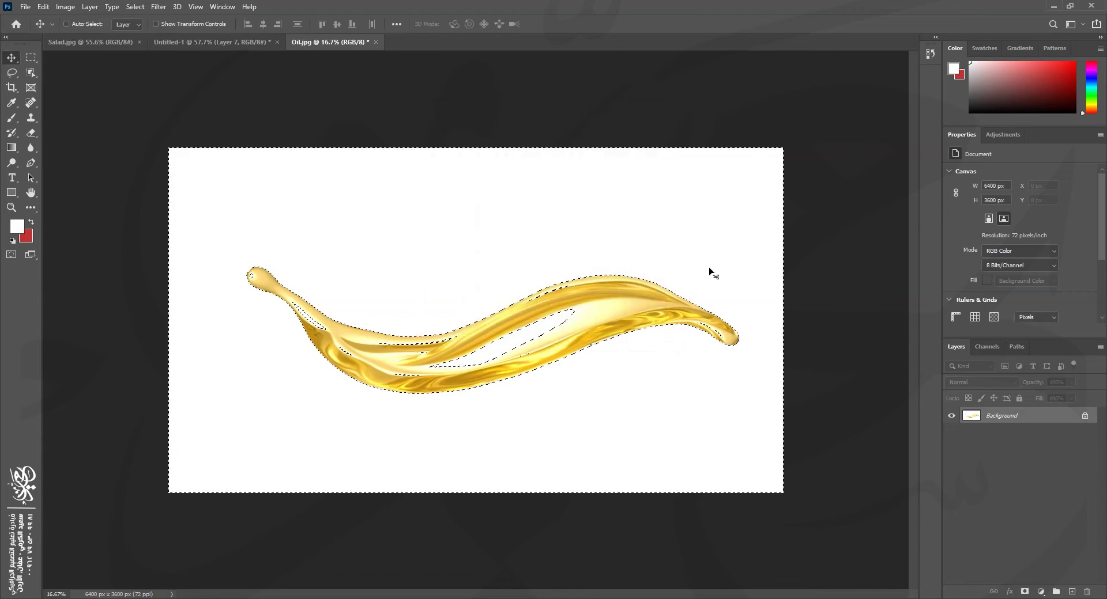
Step: Unlock the oil layer to delete the selected white background, and trim the canvas to the remaining oil splash
left_click(1083, 416)
key("Delete")
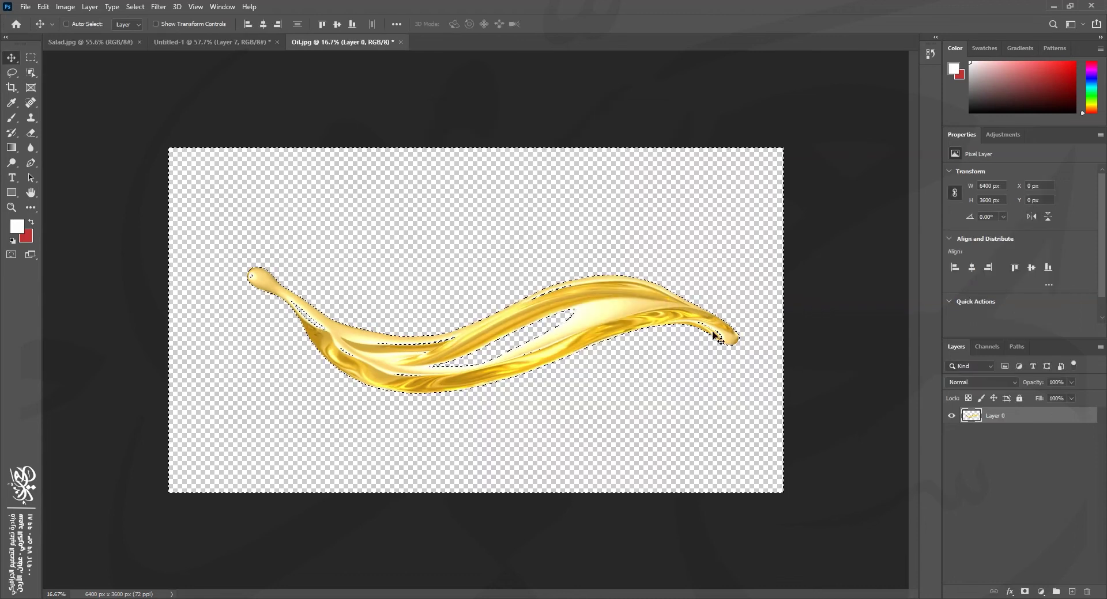
key("ctrl+d")
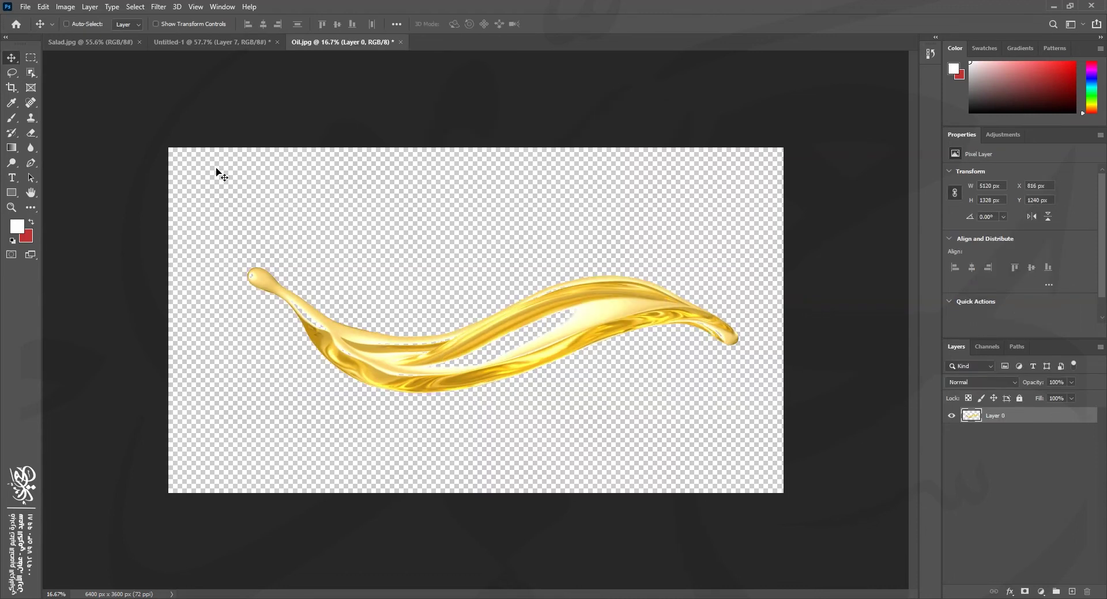
left_click(65, 6)
left_click(81, 137)
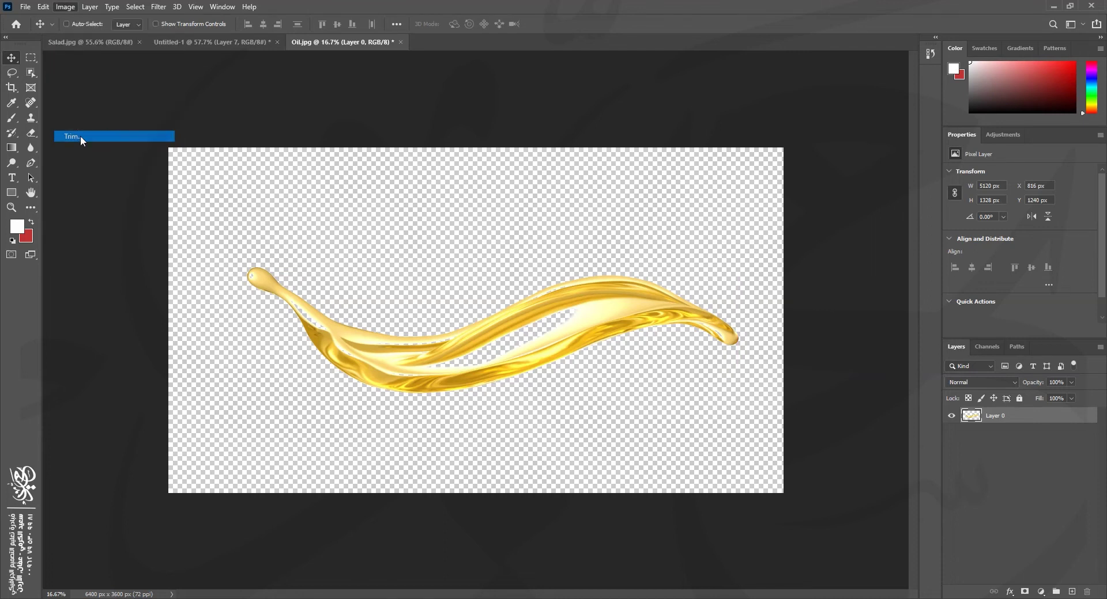
left_click(1054, 236)
key("v")
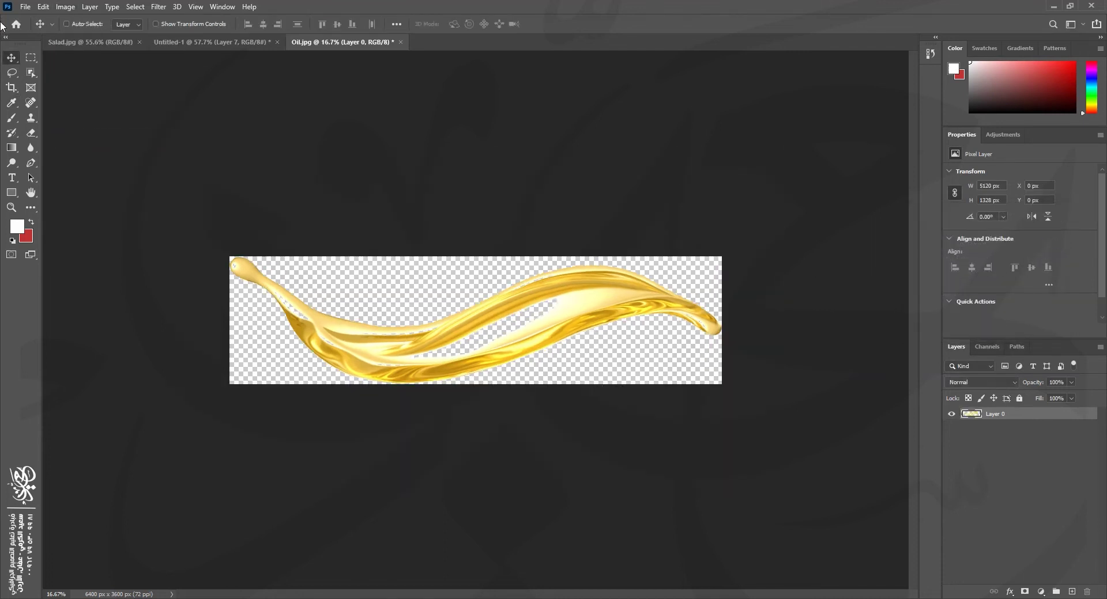
Step: Try placing and scaling the cut-out oil in Untitled-1, and revert Oil.jpg to its original state
left_click_drag(594, 316, 474, 329)
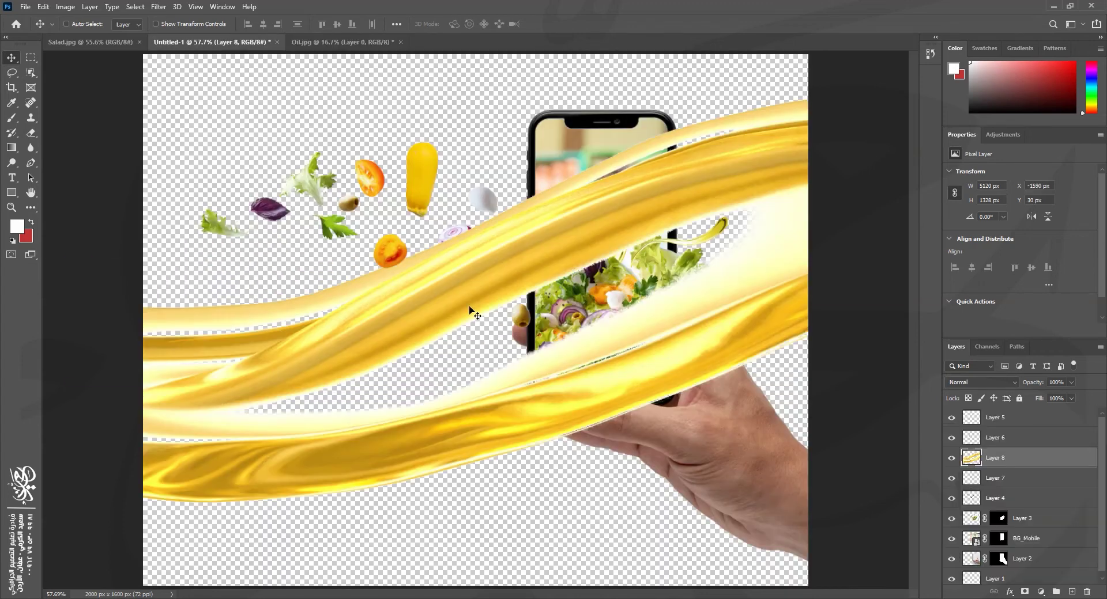
key("ctrl+t")
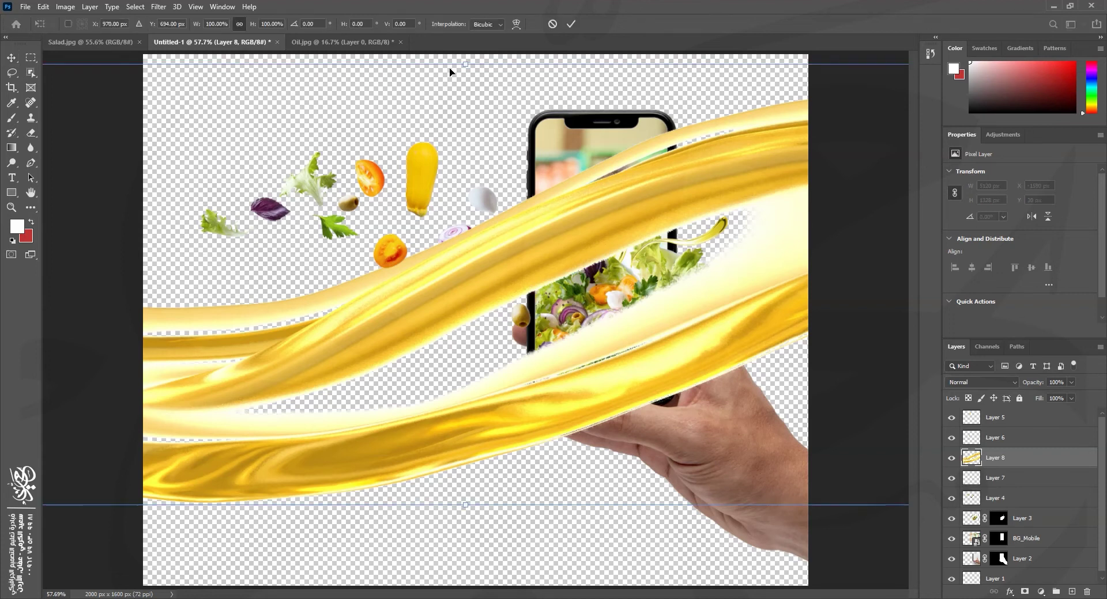
left_click_drag(464, 61, 543, 342)
key("Escape")
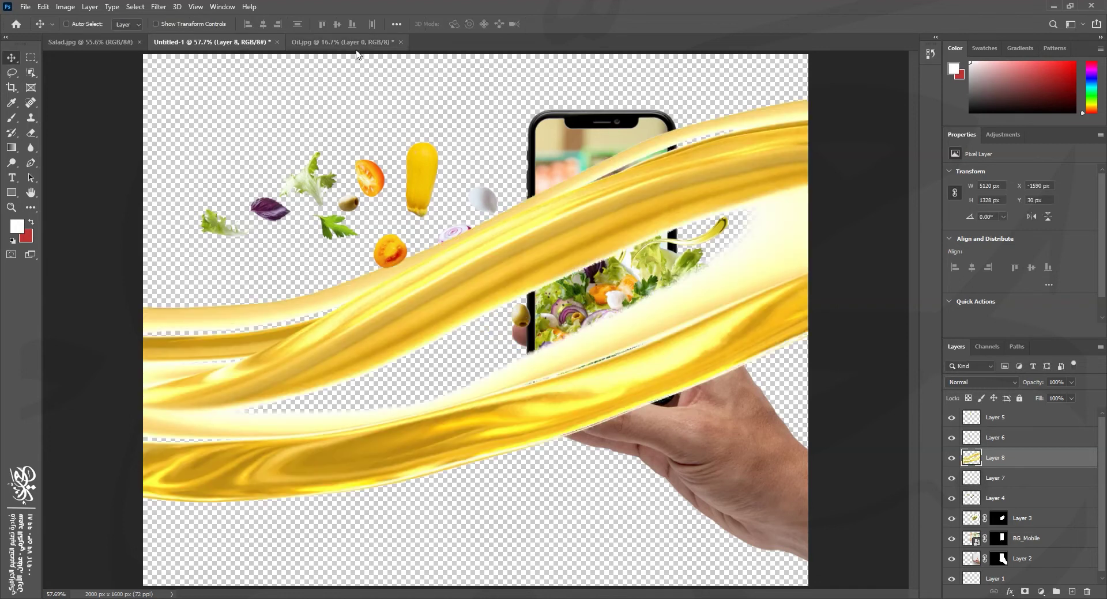
left_click(356, 44)
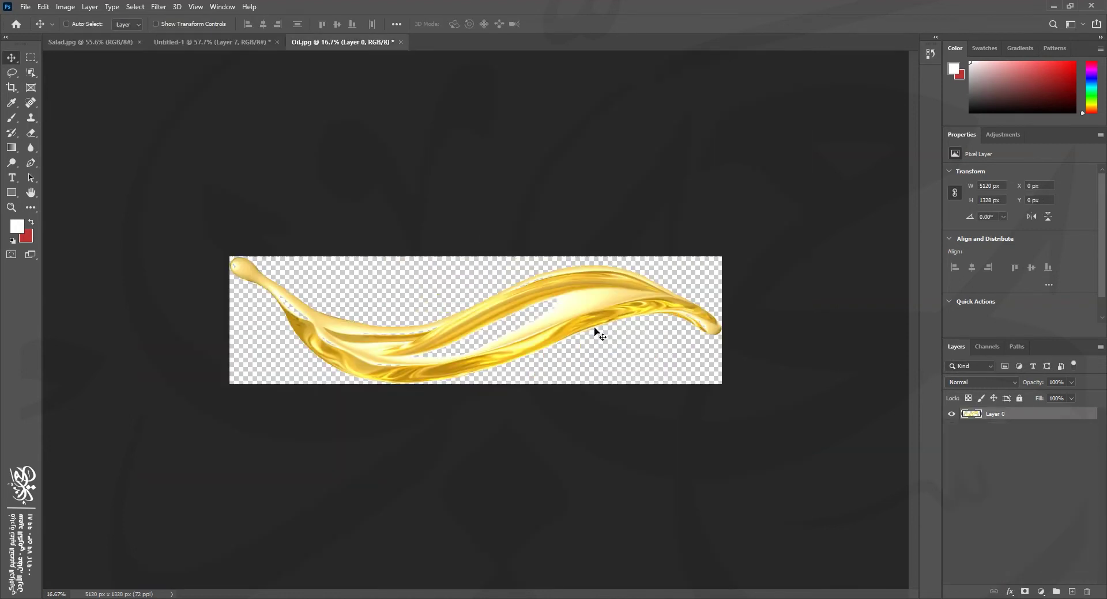
key("F12")
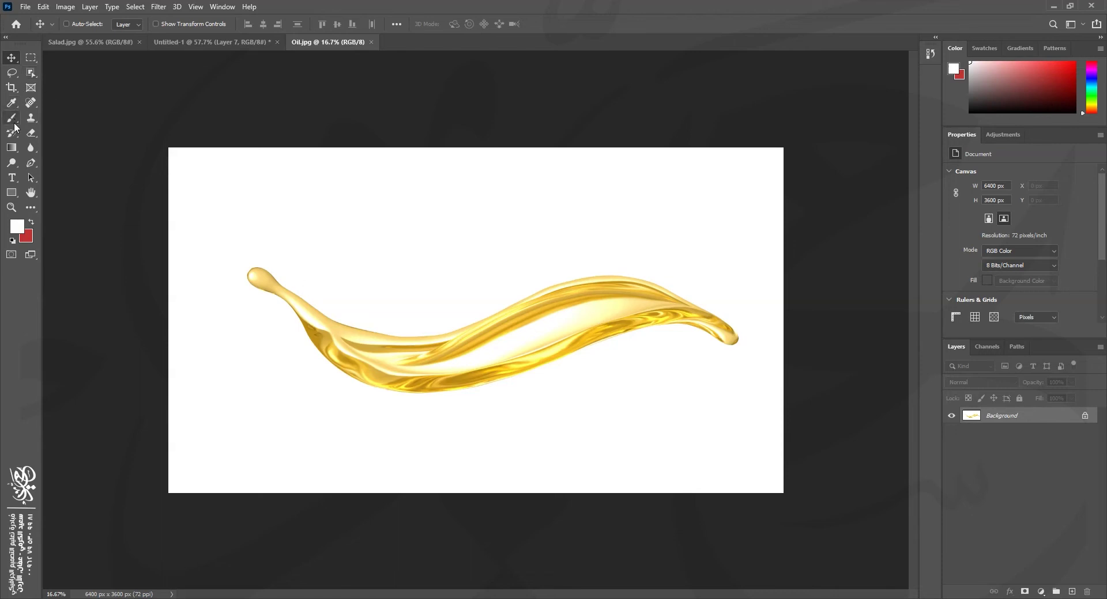
Step: Select the oil splash in Oil.jpg with the Object Selection tool in Rectangle mode and copy it into Untitled-1
left_click(30, 74)
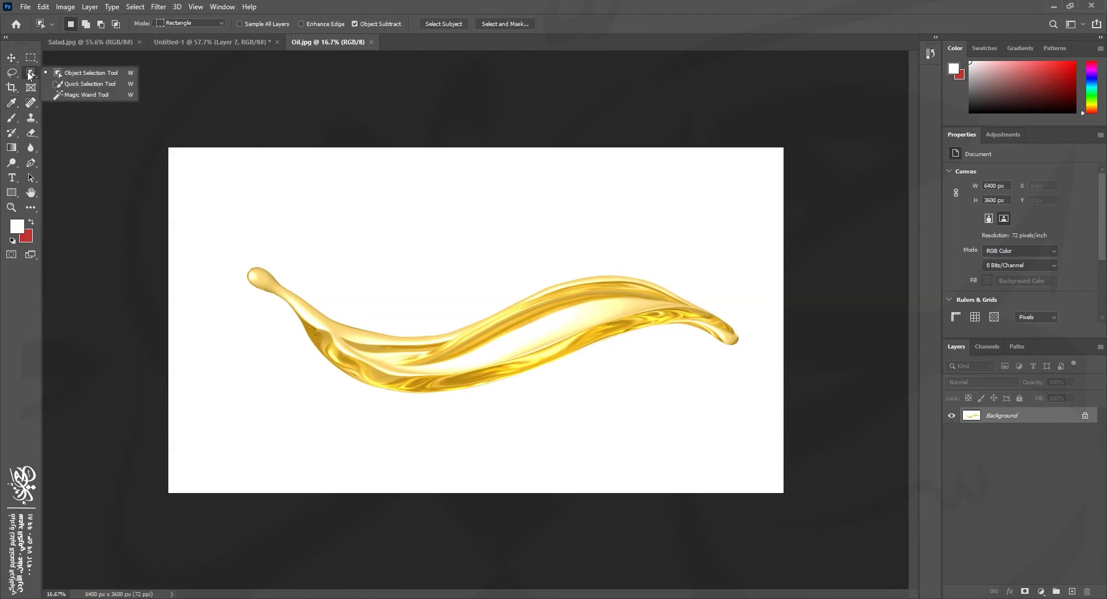
left_click(87, 72)
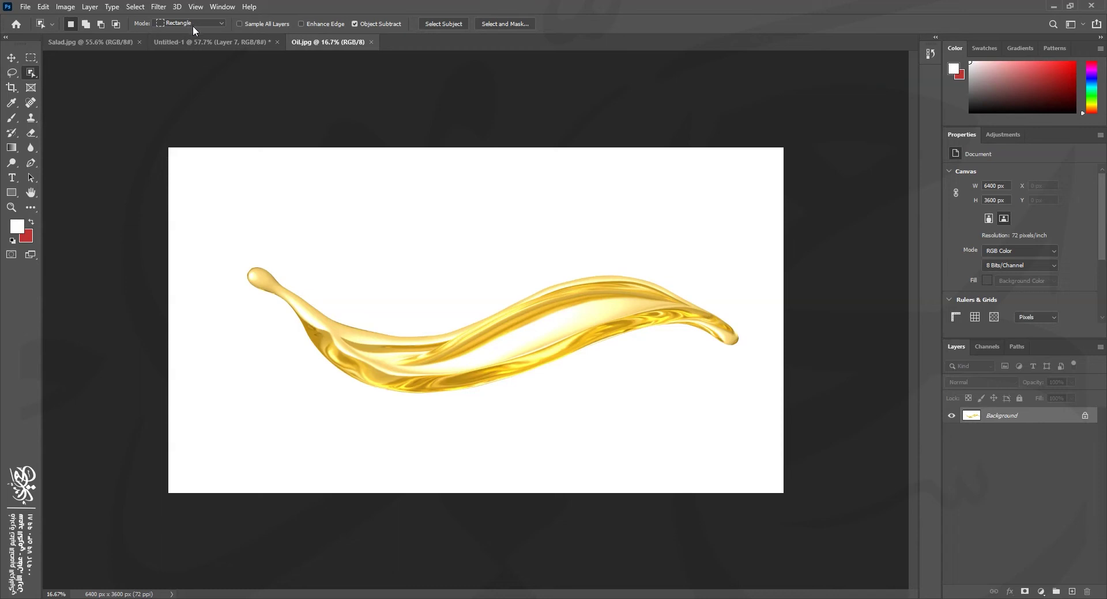
left_click_drag(238, 230, 753, 419)
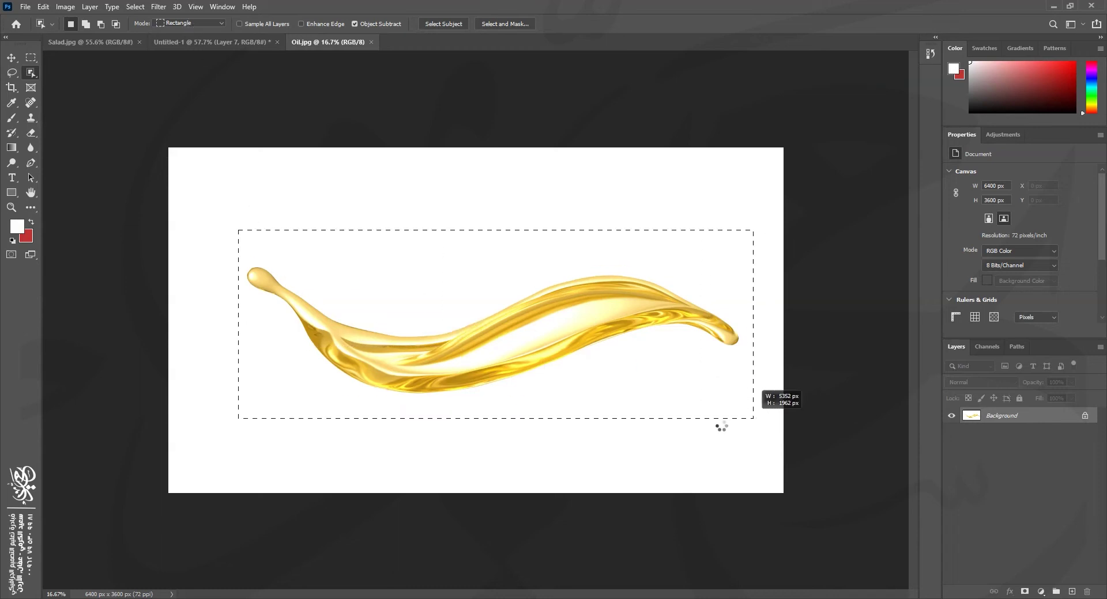
key("v")
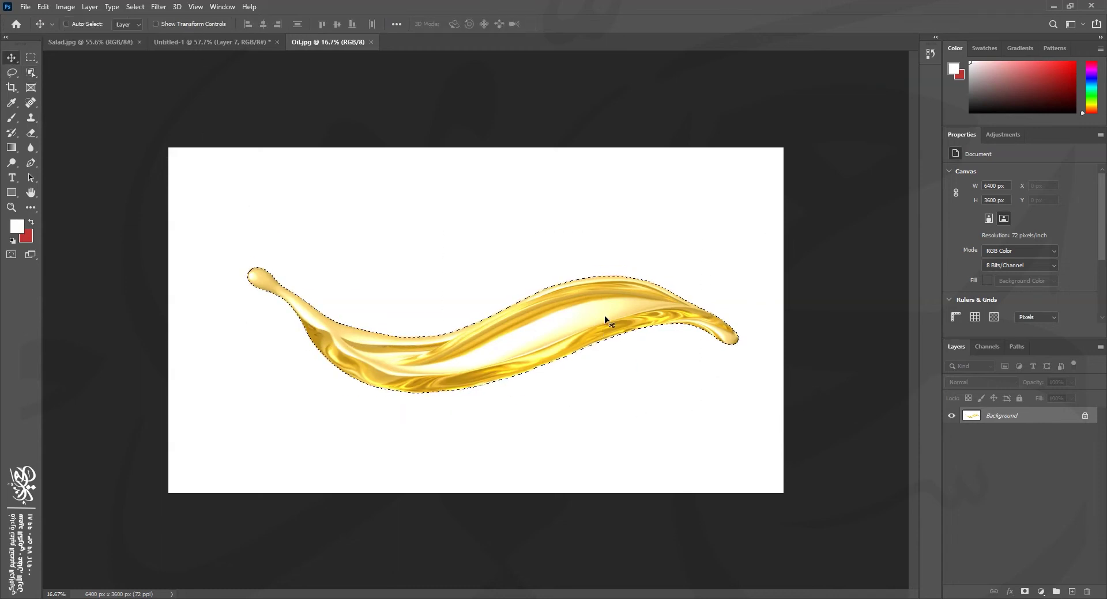
left_click_drag(586, 327, 521, 339)
Step: Scale the oil splash to about 9.57%, rotate it about 8.68°, and place it running into the salad across the phone's left edge
key("ctrl+t")
left_click_drag(162, 135, 461, 323)
left_click_drag(600, 285, 537, 349)
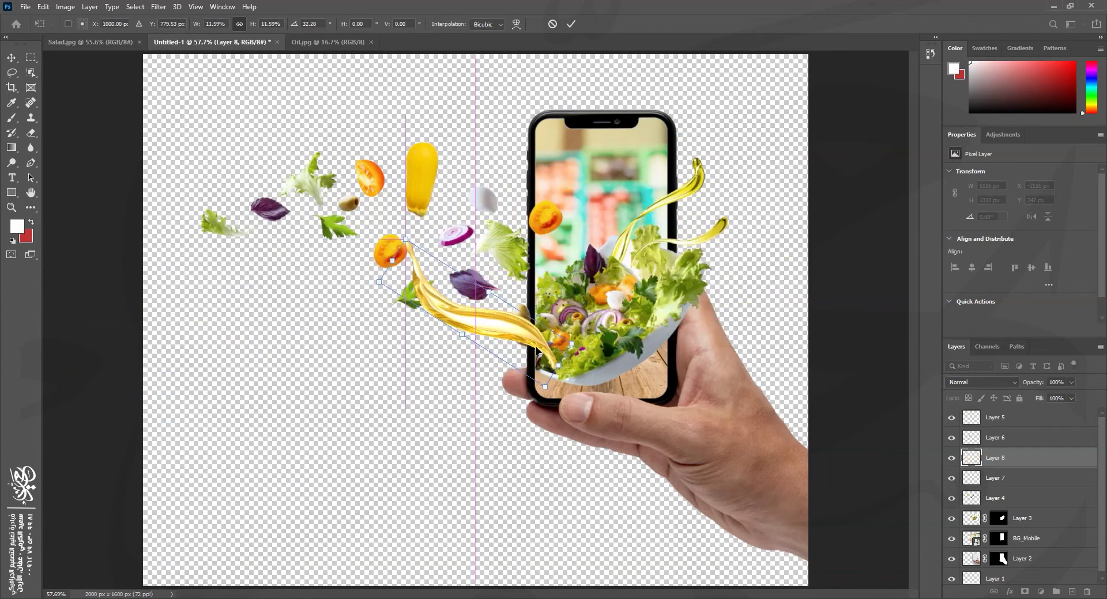
left_click_drag(398, 227, 398, 295)
left_click_drag(536, 330, 541, 341)
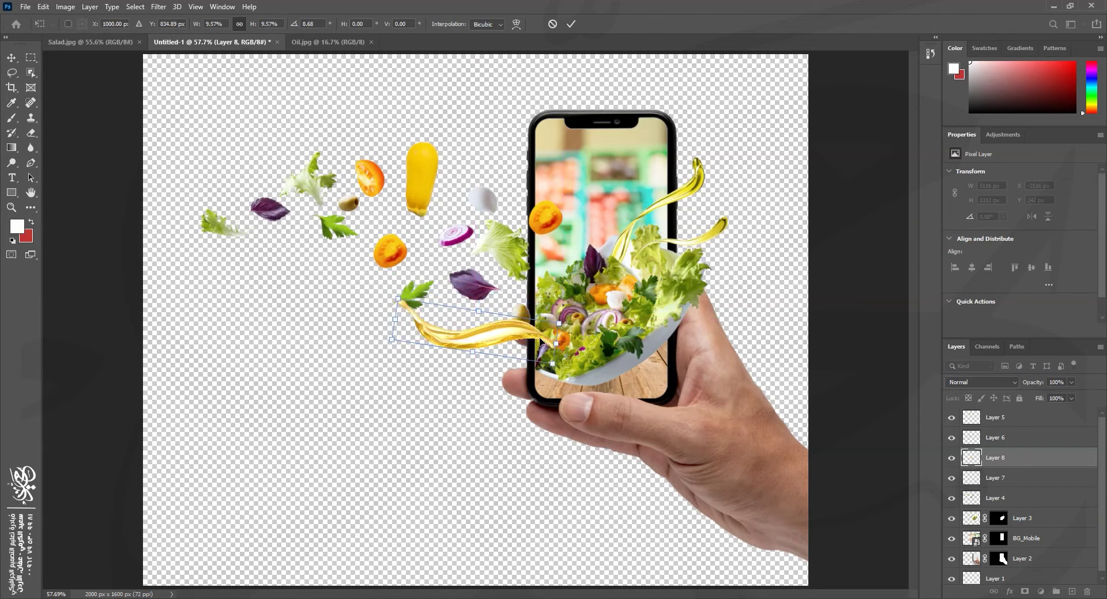
scroll(540, 341, "up", 3)
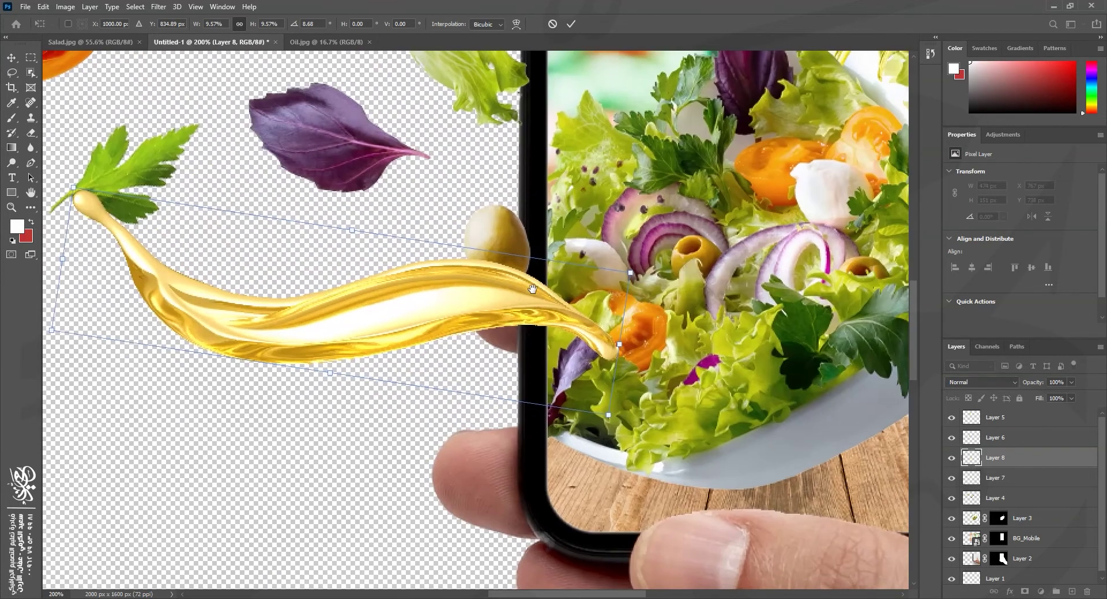
left_click_drag(531, 289, 475, 273)
left_click_drag(535, 324, 531, 340)
key("Return")
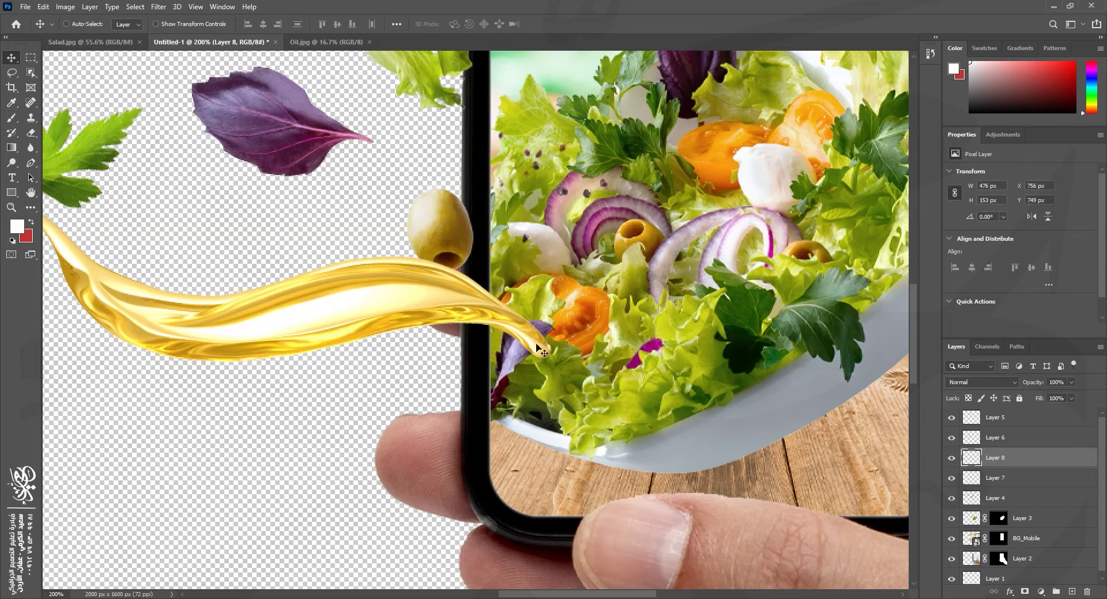
Step: Fine-tune the oil splash's position at about X 757 px, Y 749 px so its tip meets the salad
key("z")
left_click_drag(533, 335, 533, 330)
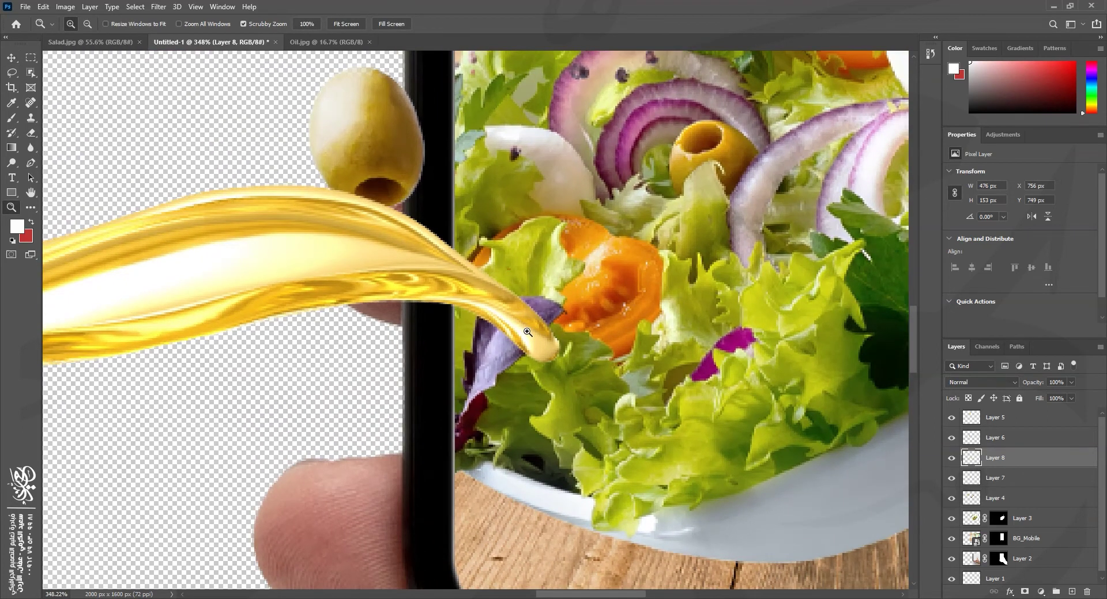
key("v")
mouse_move(528, 334)
left_mouse_down()
mouse_move(484, 253)
mouse_move(526, 337)
left_mouse_up()
scroll(529, 340, "down", 5)
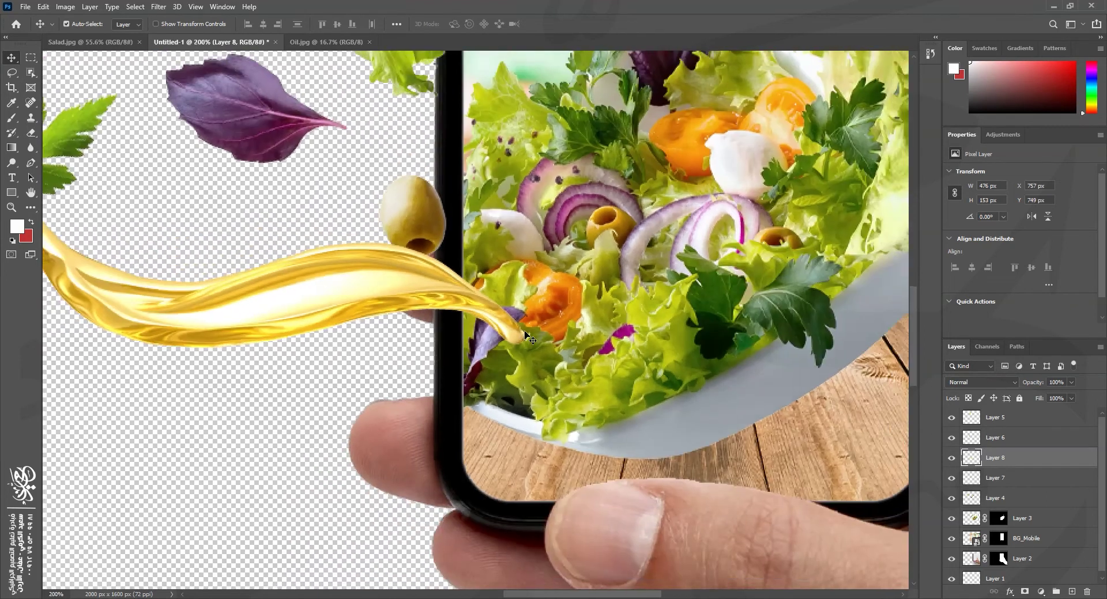
Step: Lasso the flying onion slice on Layer 4, duplicate it to its own layer, and move the copy onto the oil's tip
left_click_drag(467, 291, 464, 283)
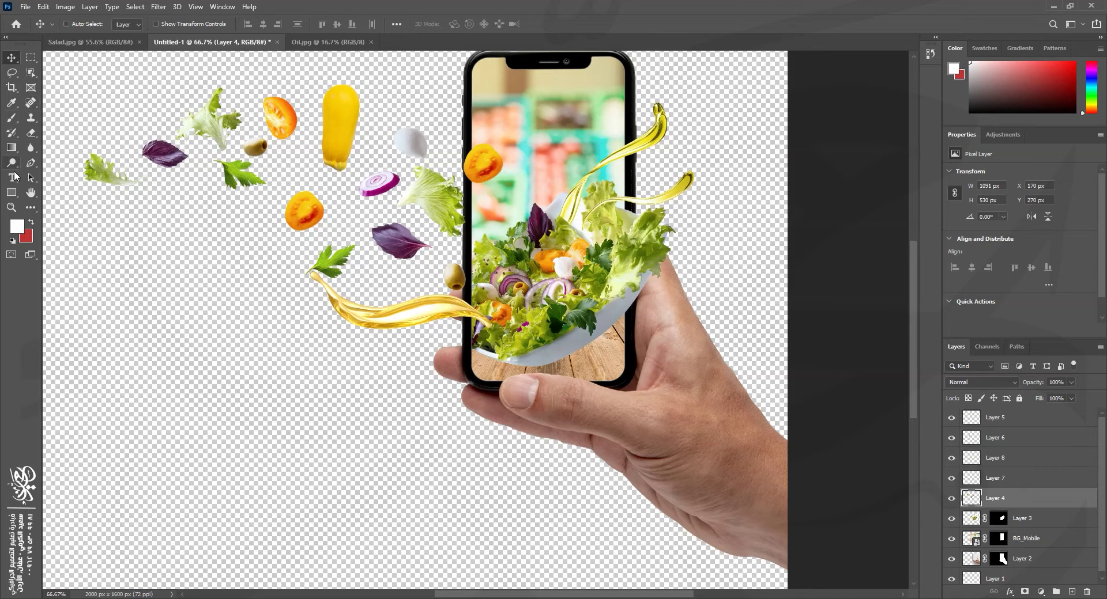
left_click(12, 73)
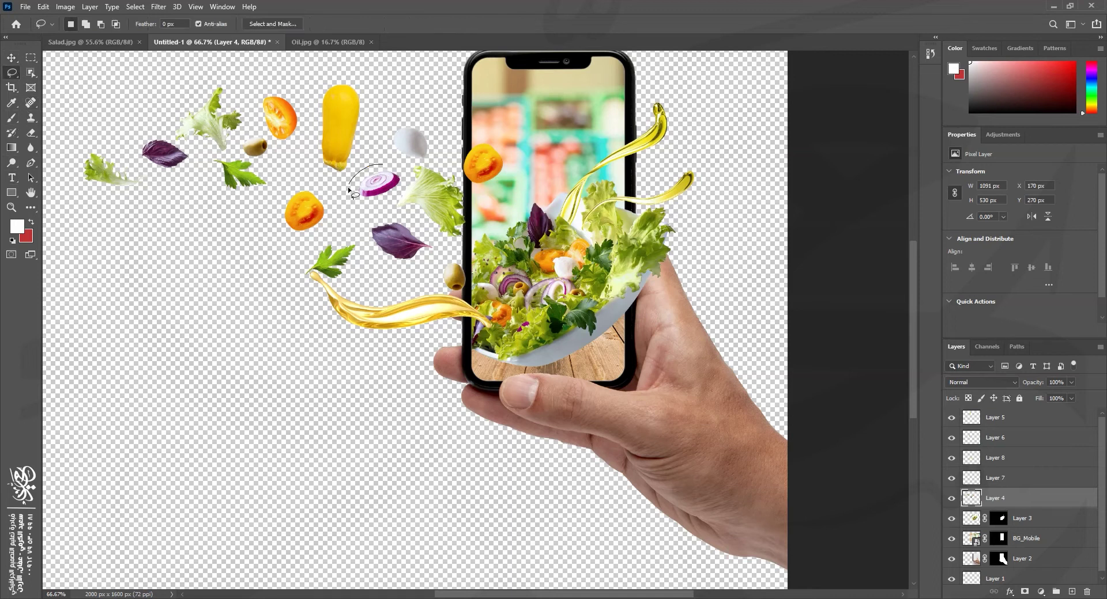
left_click_drag(405, 173, 385, 166)
left_click(12, 57)
key("ctrl+j")
left_click_drag(391, 186, 504, 338)
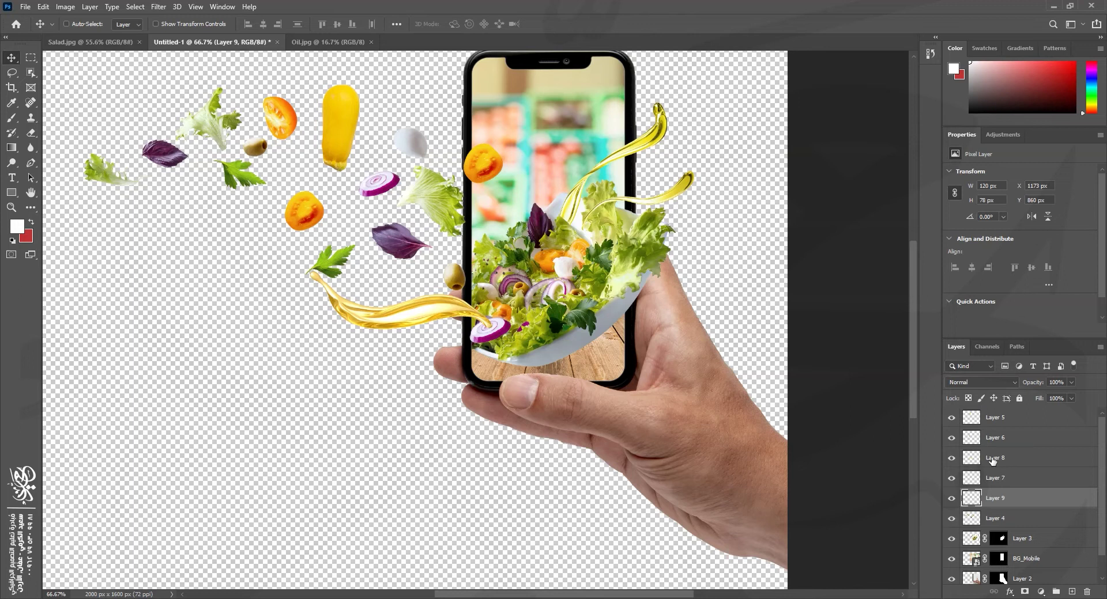
Step: Bring the onion copy's layer to the top of the stack and place it over the tip of the oil splash
left_click_drag(1009, 505, 1017, 418)
left_click_drag(499, 337, 498, 332)
scroll(444, 344, "up", 5)
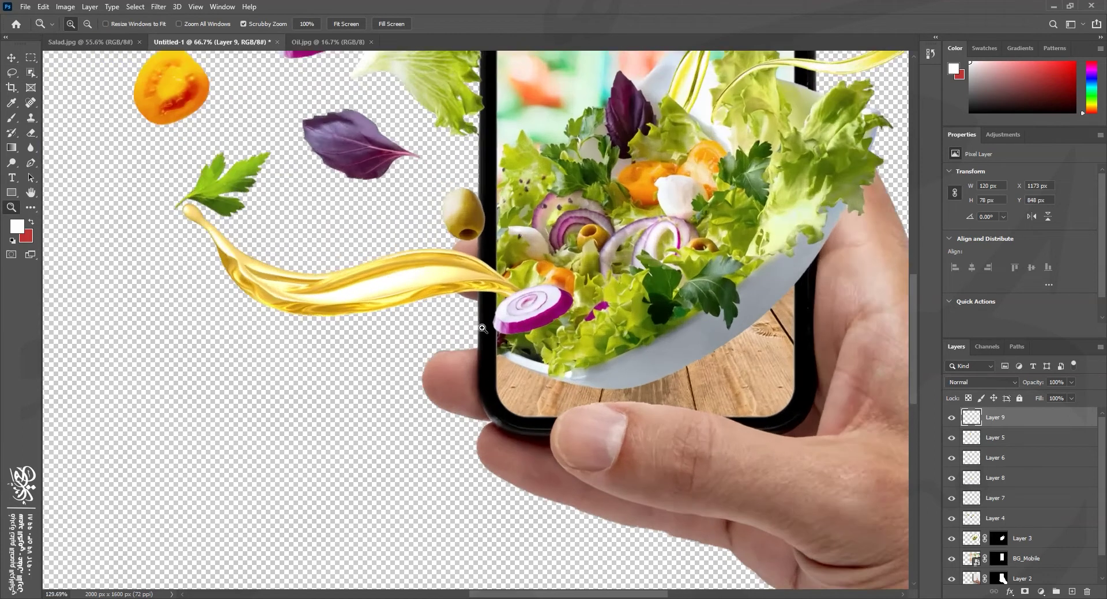
mouse_move(539, 307)
left_mouse_down()
mouse_move(534, 281)
mouse_move(532, 305)
left_mouse_up()
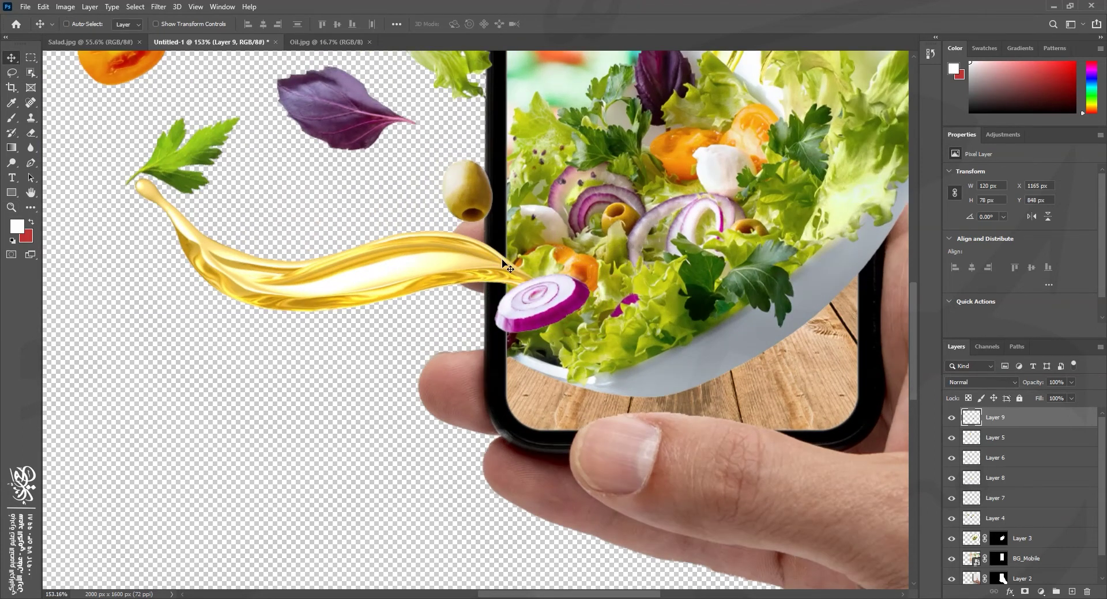
Step: Refine the onion copy's position to about X 1158 px, Y 854 px, overlapping the phone's left edge
left_click(473, 272, "ctrl")
left_click_drag(474, 272, 441, 244)
left_click_drag(548, 286, 543, 316)
left_click(567, 293, "ctrl")
key("ctrl+minus")
key("ctrl+minus")
key("ctrl+minus")
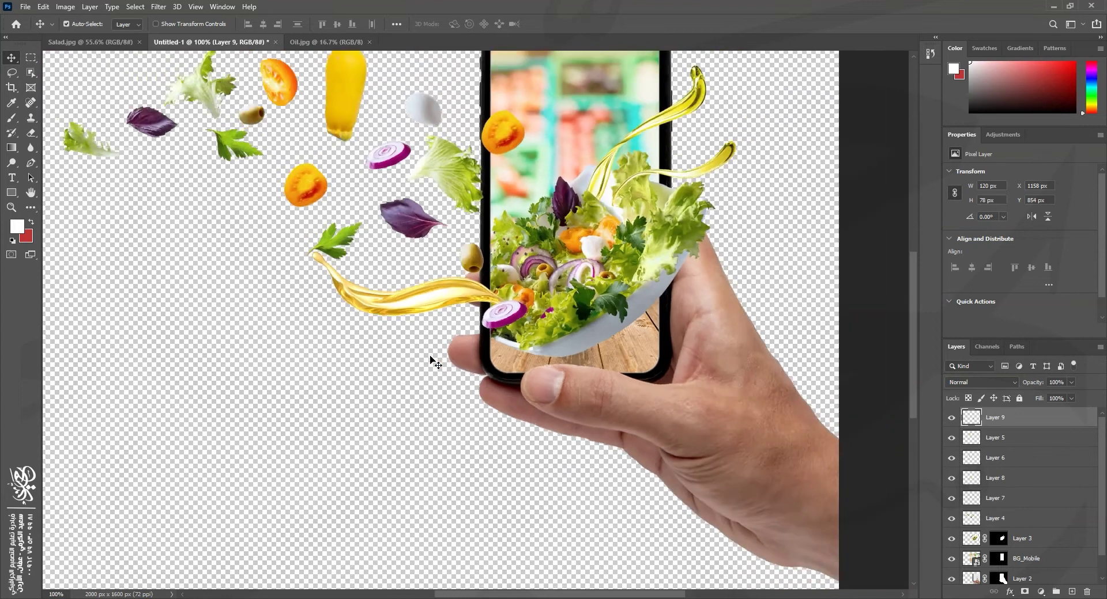
scroll(597, 300, "up", 1)
scroll(597, 299, "right", 1)
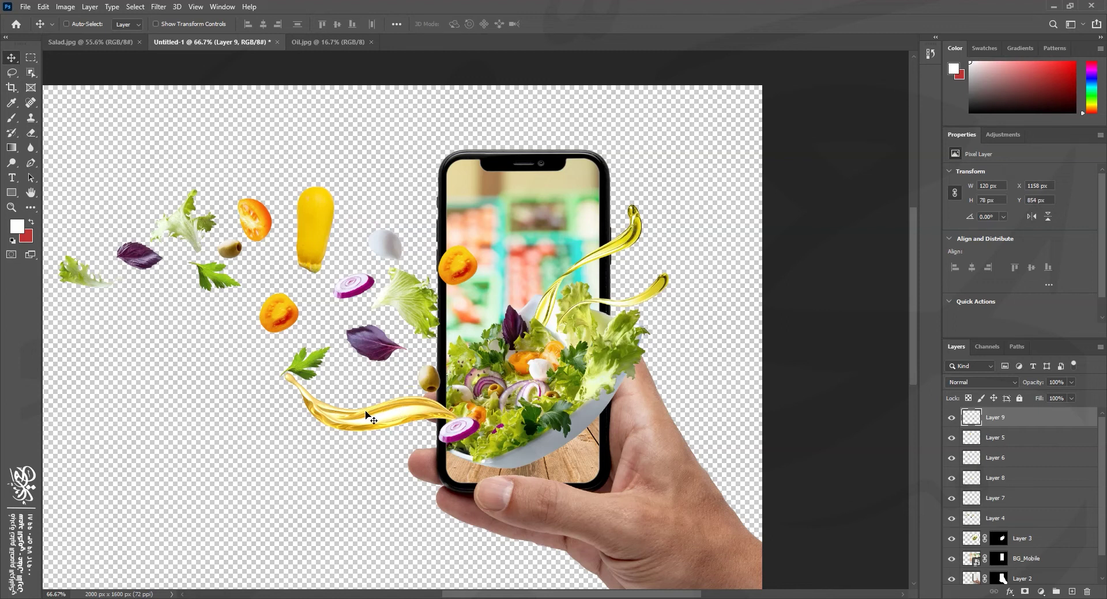
Step: Select the oil splash layer and toggle its visibility to check its effect on the composition
left_click(385, 418, "ctrl")
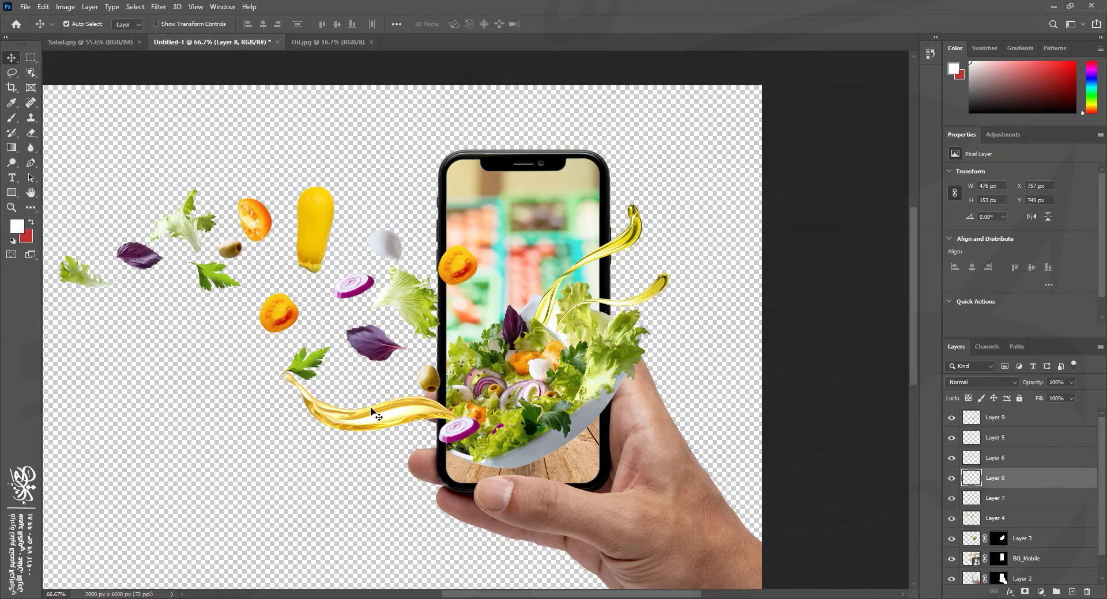
left_click(947, 482)
left_click(948, 482)
left_click(951, 478)
left_click(952, 479)
Step: Add a white (ffffff) Solid Color fill layer above the oil splash layer, and reselect the oil splash layer
left_click(1041, 592)
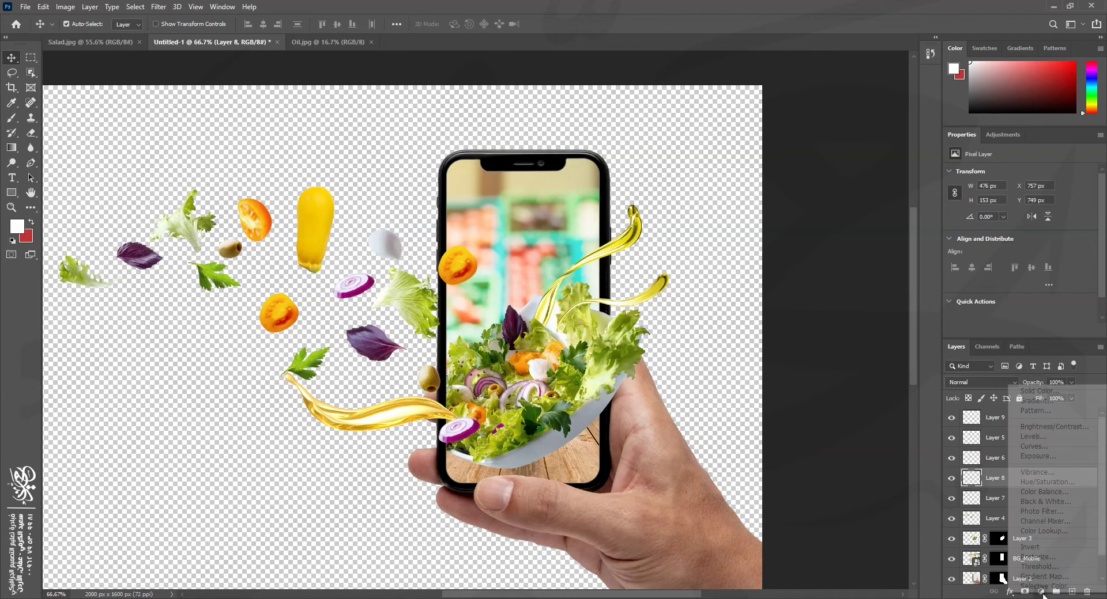
left_click(1059, 393)
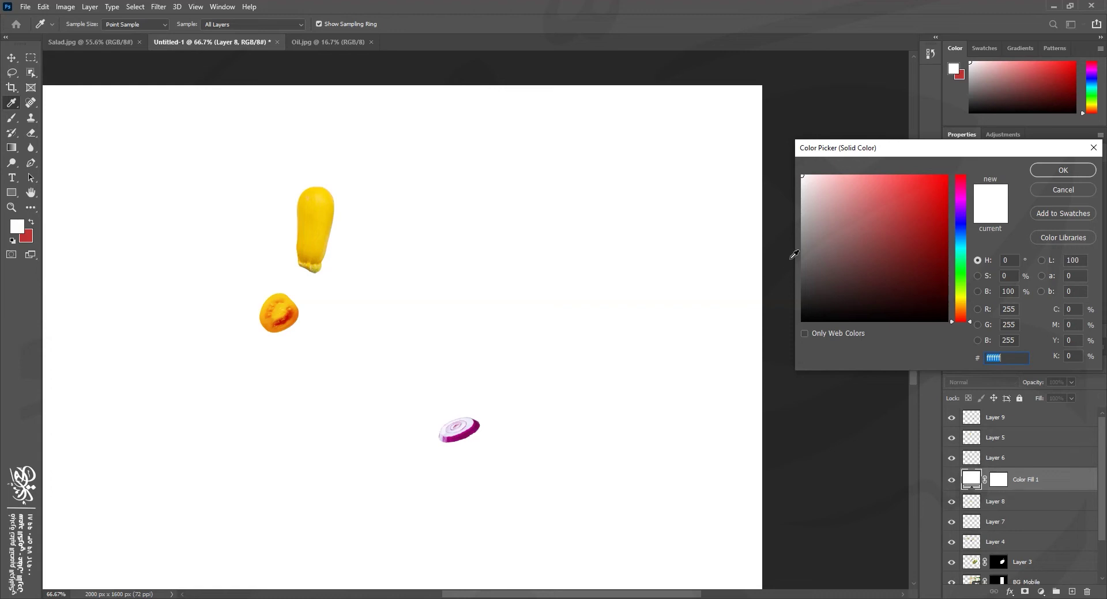
left_click(1076, 170)
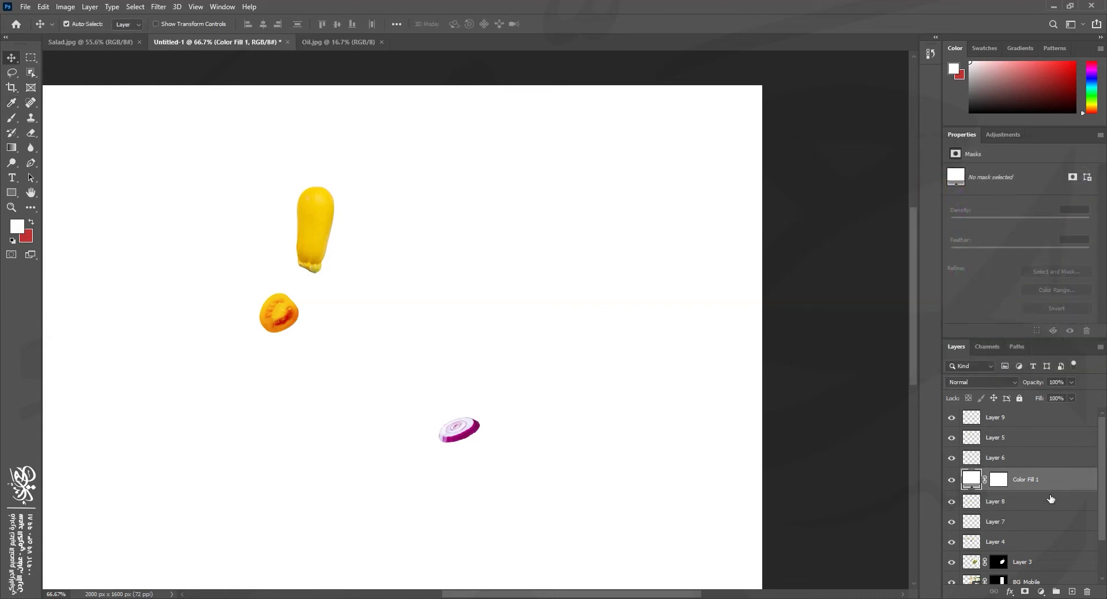
left_click_drag(1036, 494, 1021, 492)
left_click(1010, 508)
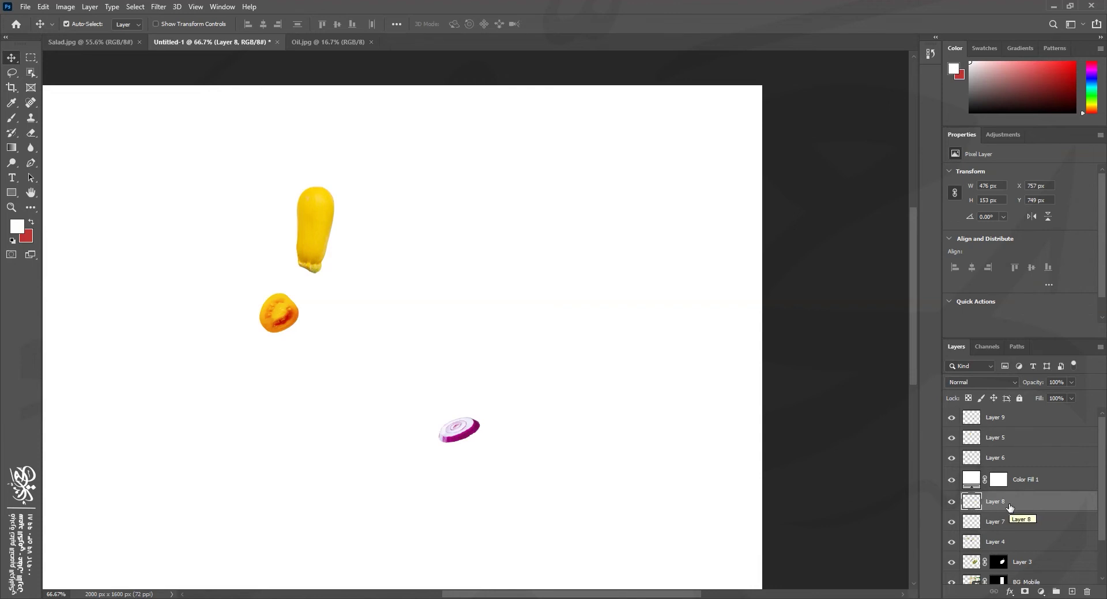
Step: Clip the Color Fill 1 layer to the oil splash layer and set its colour to yellow e9d816, sampled from the bowl's oil stream
left_click(970, 482)
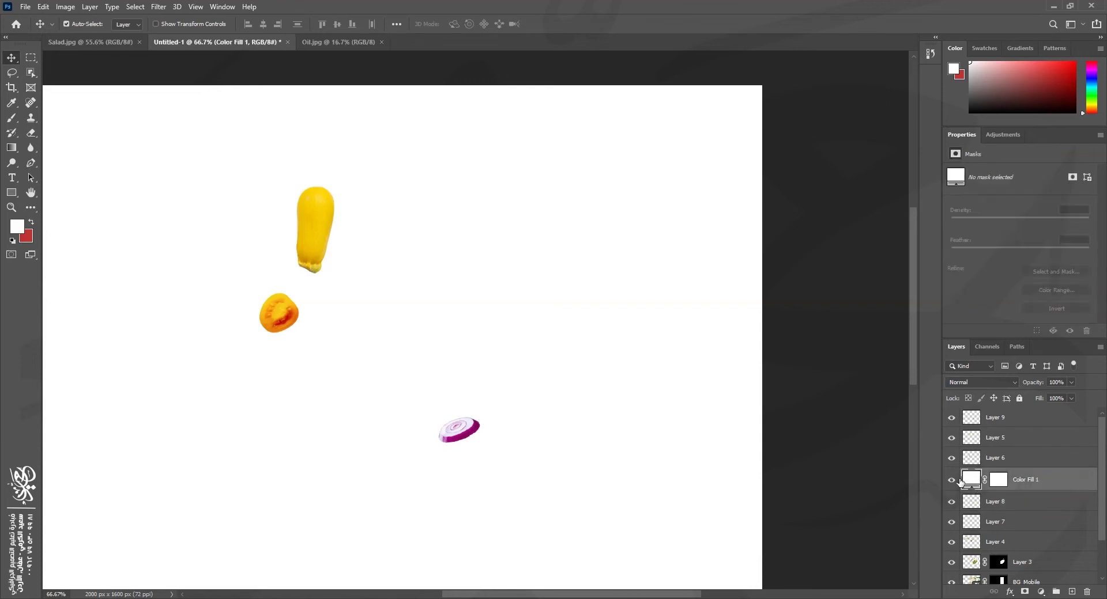
left_click(1024, 492, "alt")
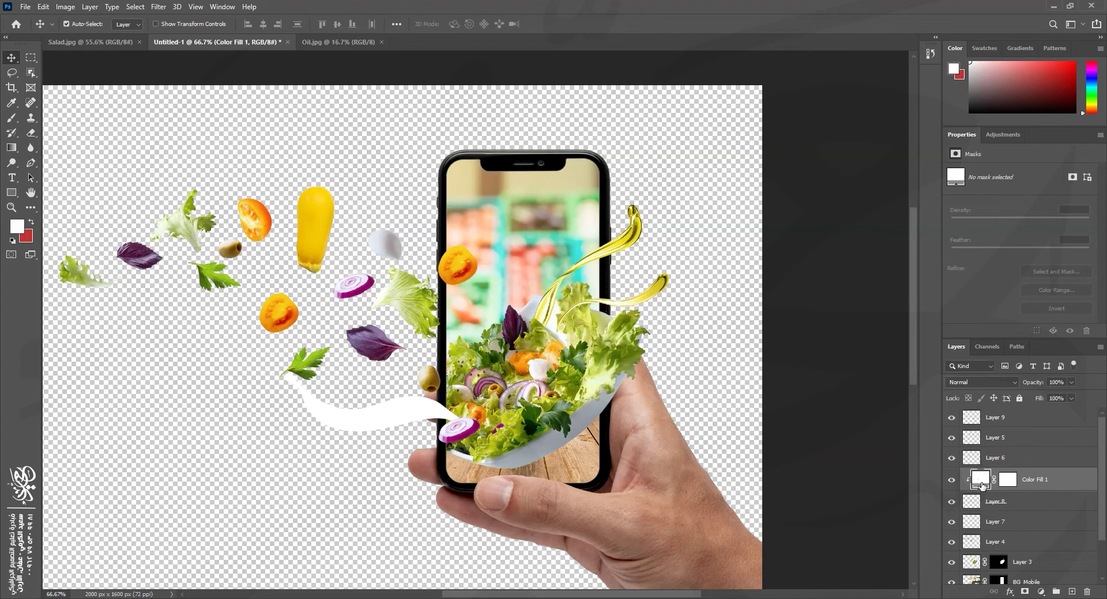
double_click(982, 483)
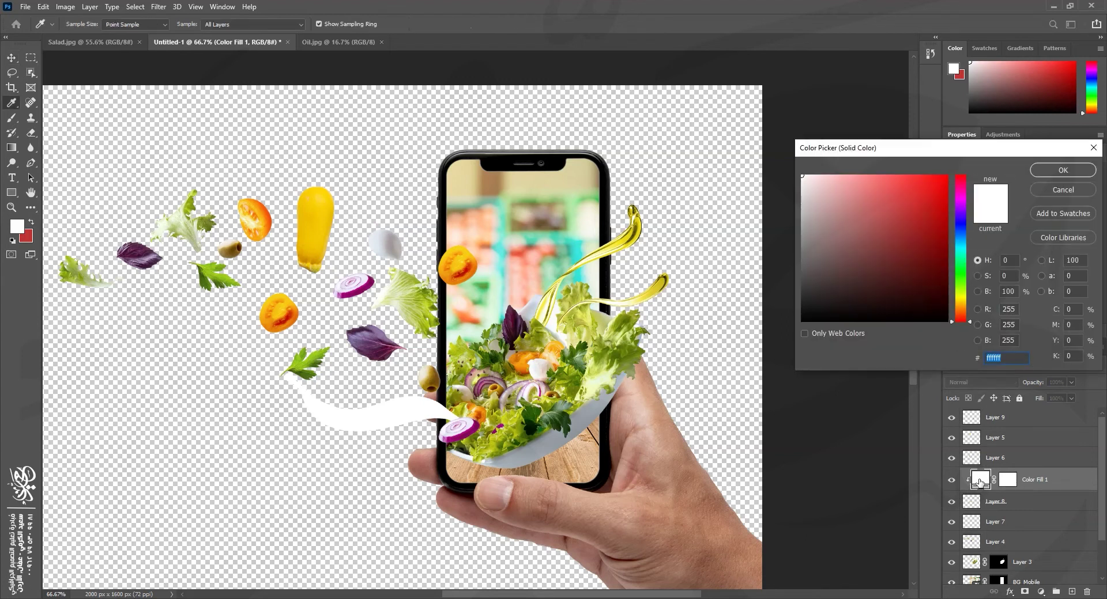
left_click(634, 230)
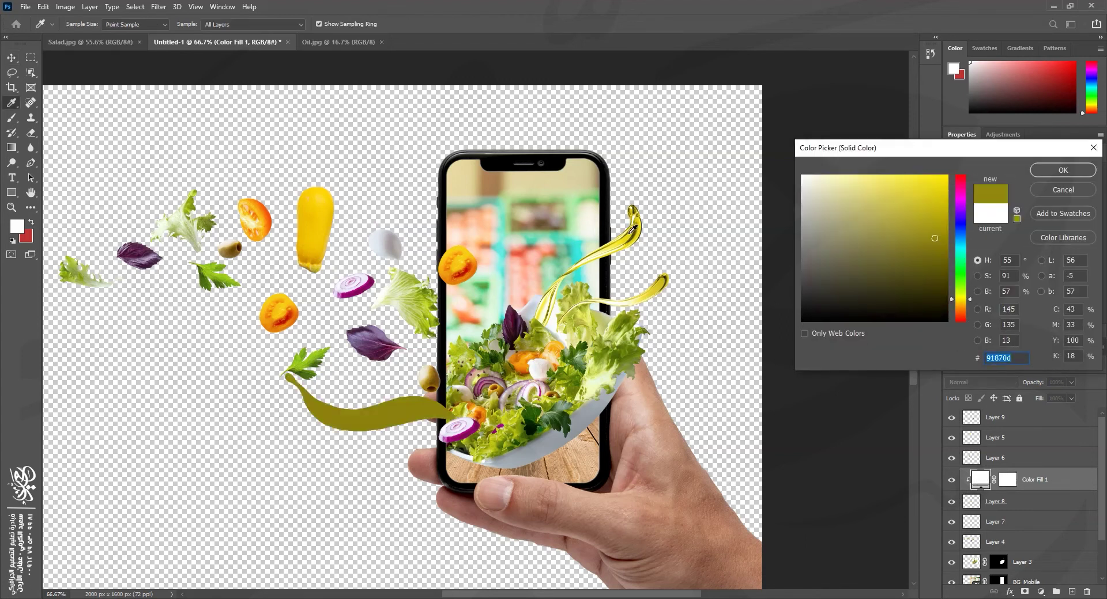
left_click(641, 226)
left_click(634, 231)
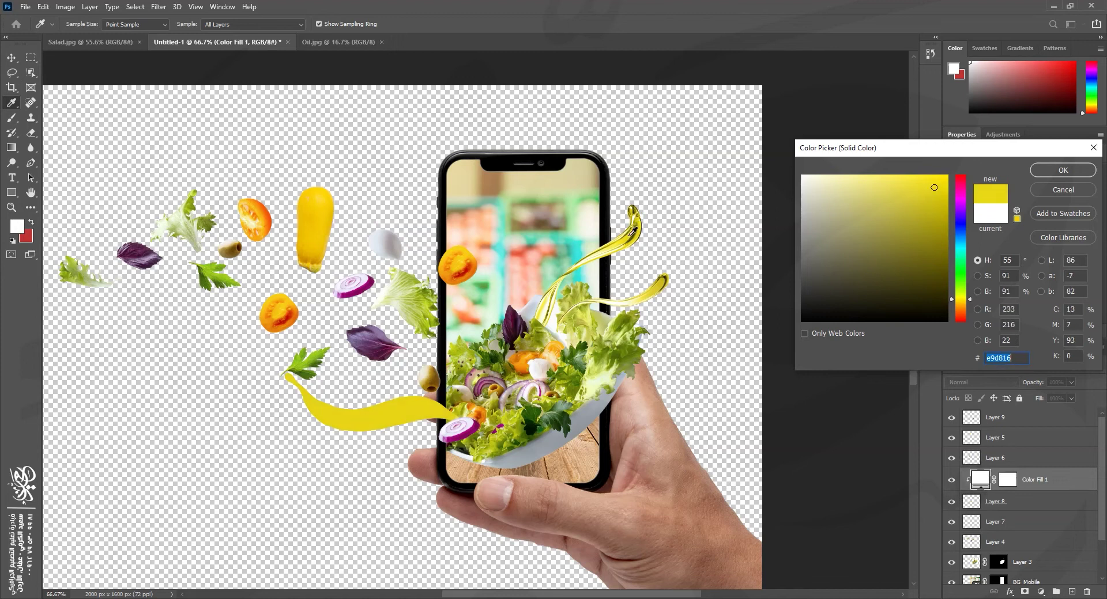
key("Return")
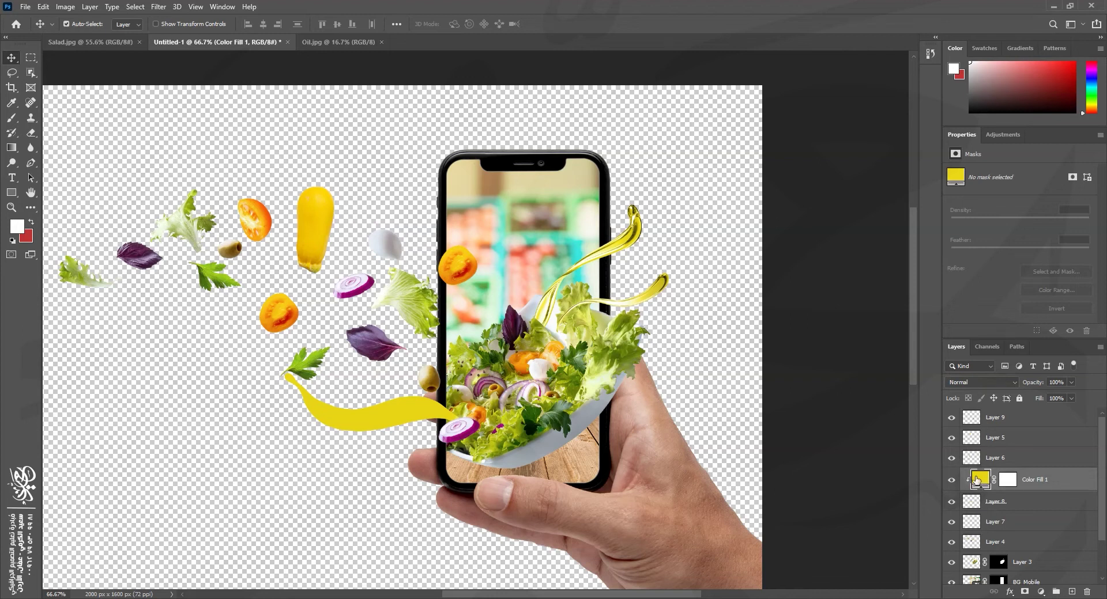
Step: Check the oil splash by toggling its visibility, and set the yellow fill layer's blend mode to Color
left_click(950, 503)
left_click(950, 503)
left_click(986, 383)
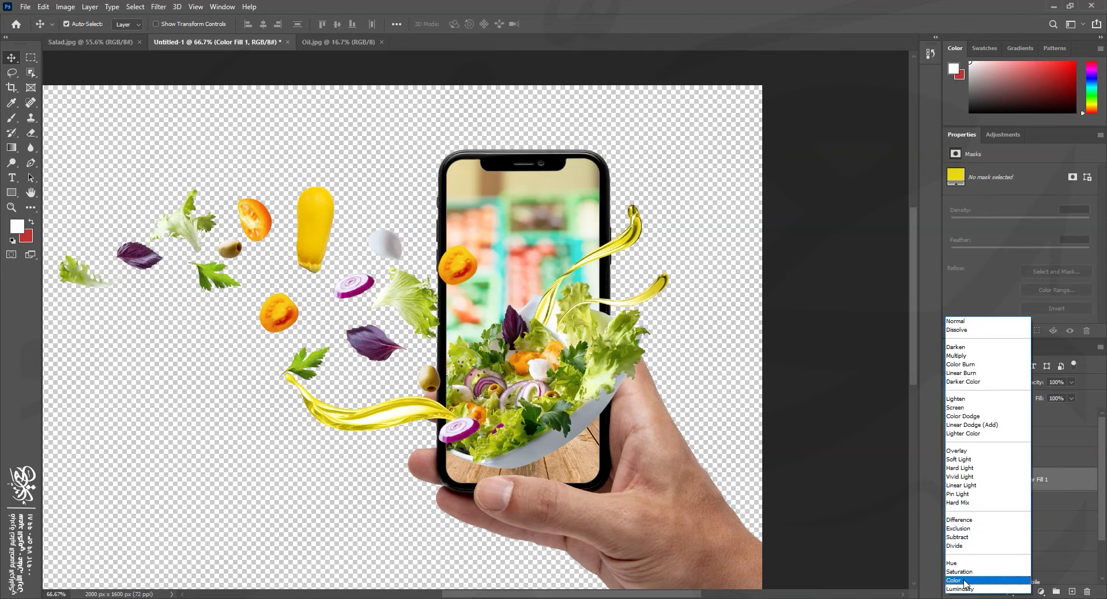
left_click(964, 581)
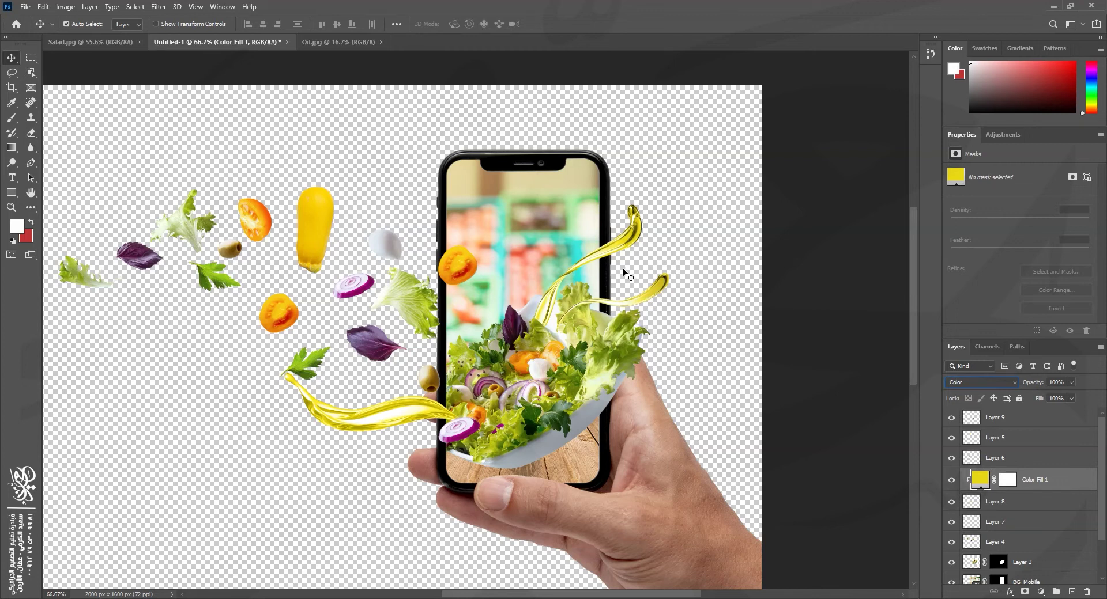
Step: Add a Levels adjustment directly above the oil splash layer, clipped to it, with the black input level at 117
left_click(647, 244)
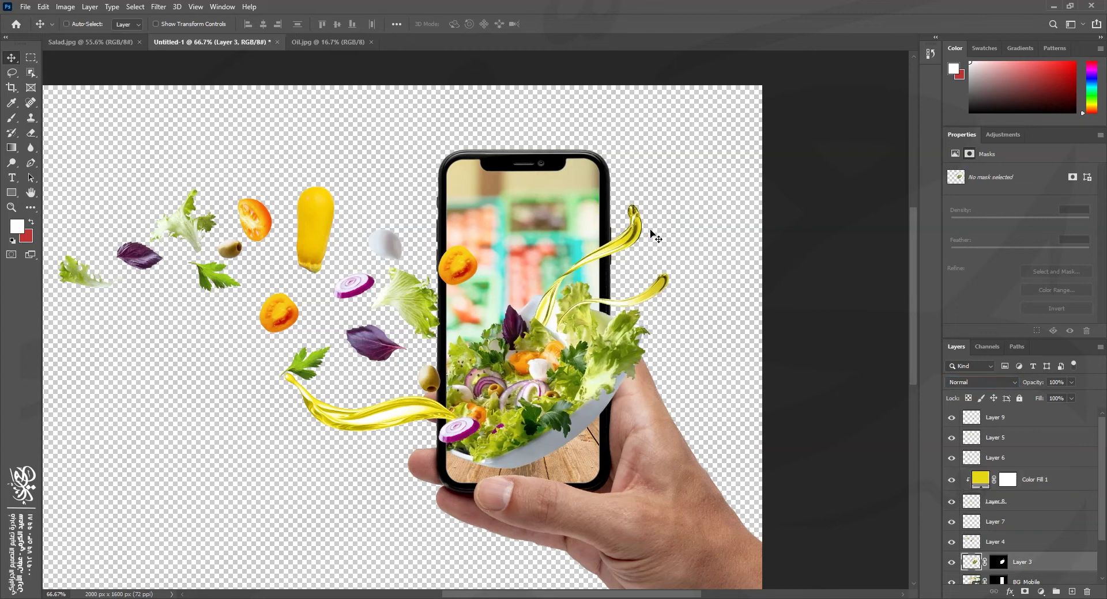
key("z")
left_click_drag(646, 240, 654, 231)
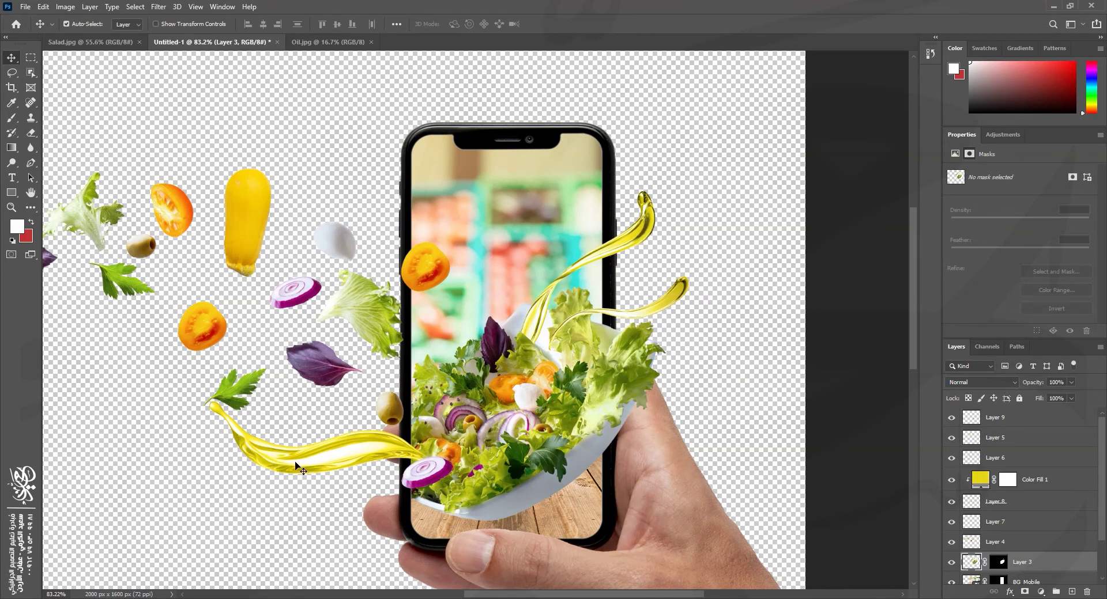
left_click(1004, 505)
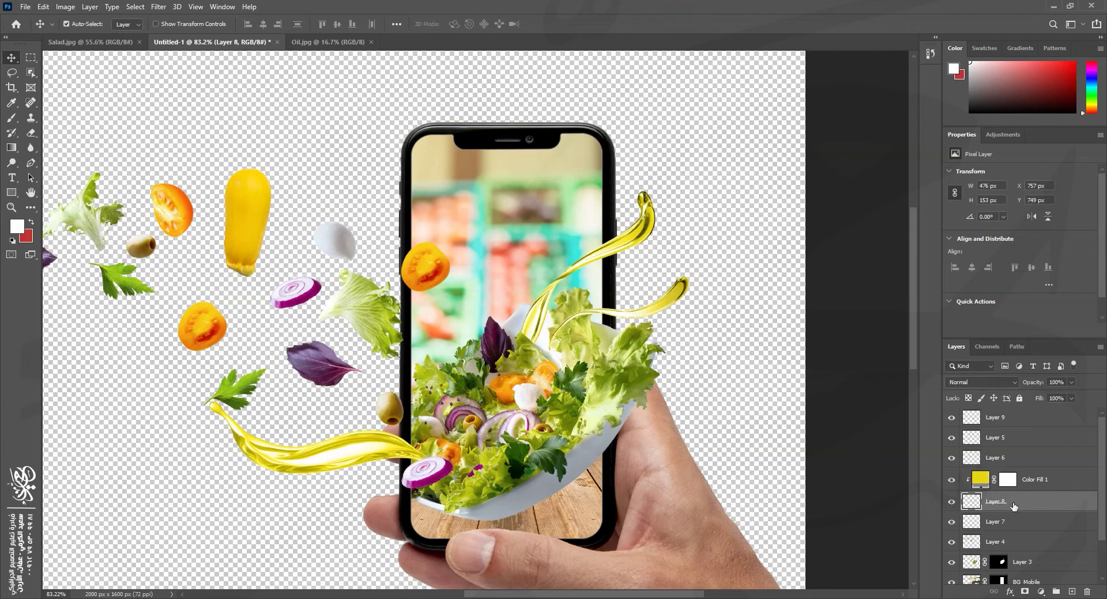
left_click(1042, 592)
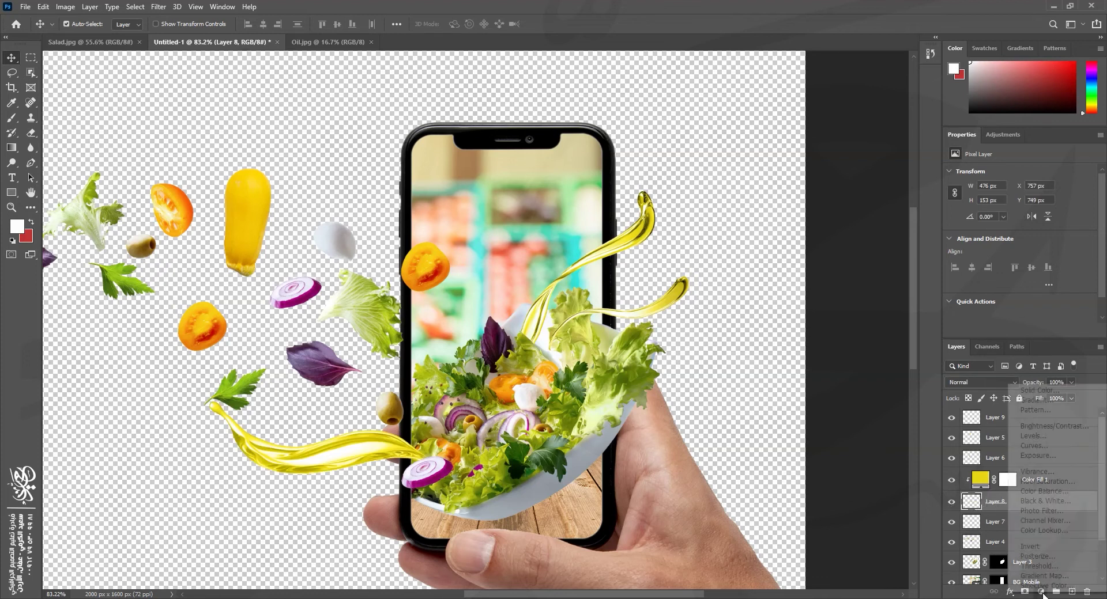
left_click(1043, 437)
left_click_drag(966, 255, 1023, 233)
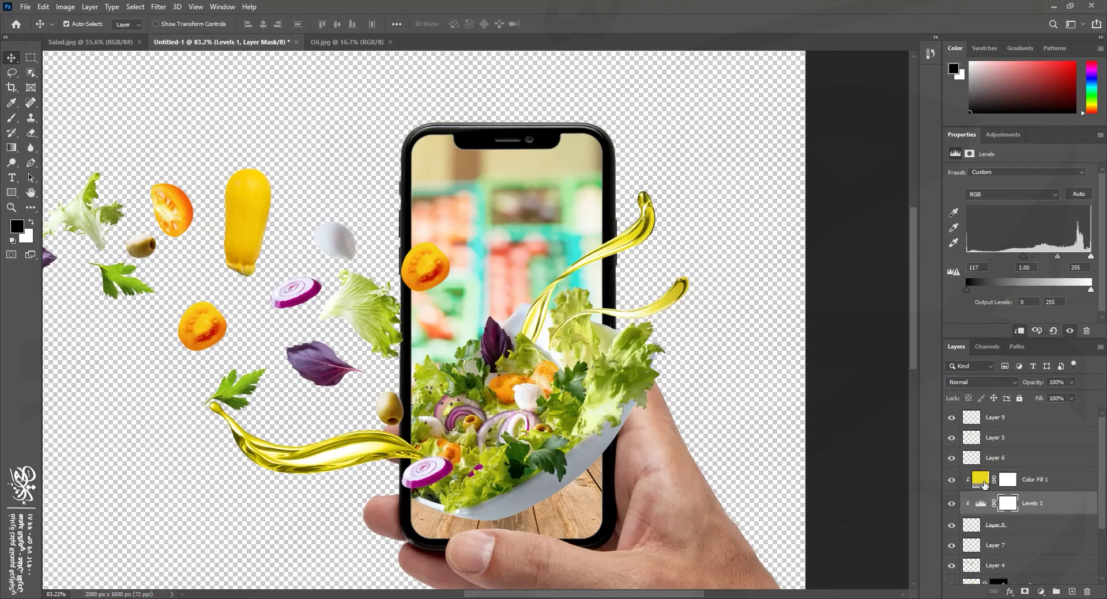
Step: Release the Levels layer's clipping, and clip both the Levels and yellow fill layers to the oil splash layer again
left_click(1036, 515, "alt")
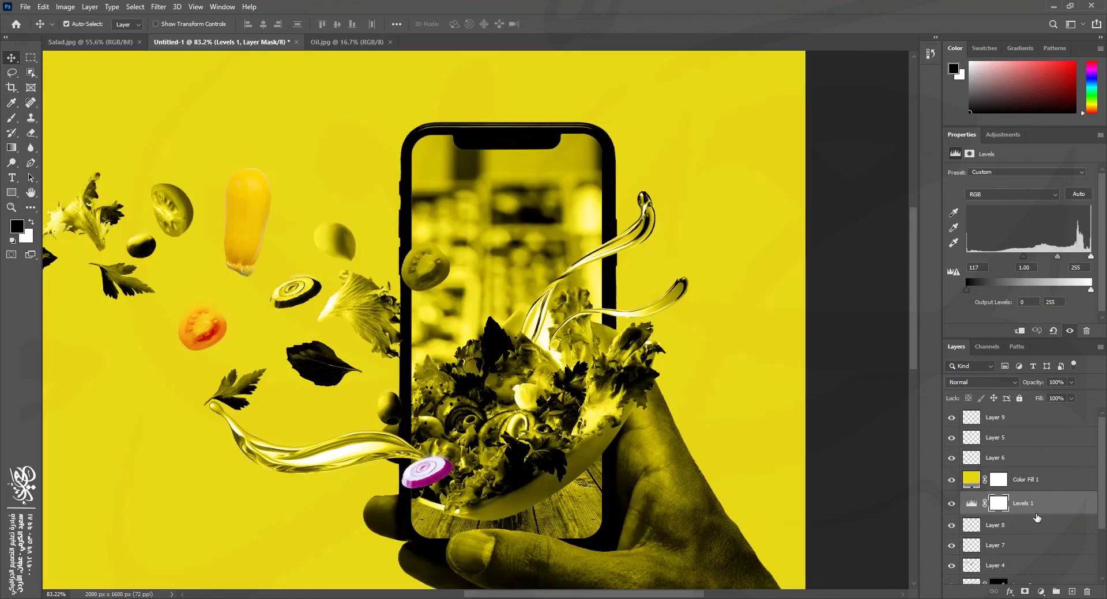
left_click(952, 527)
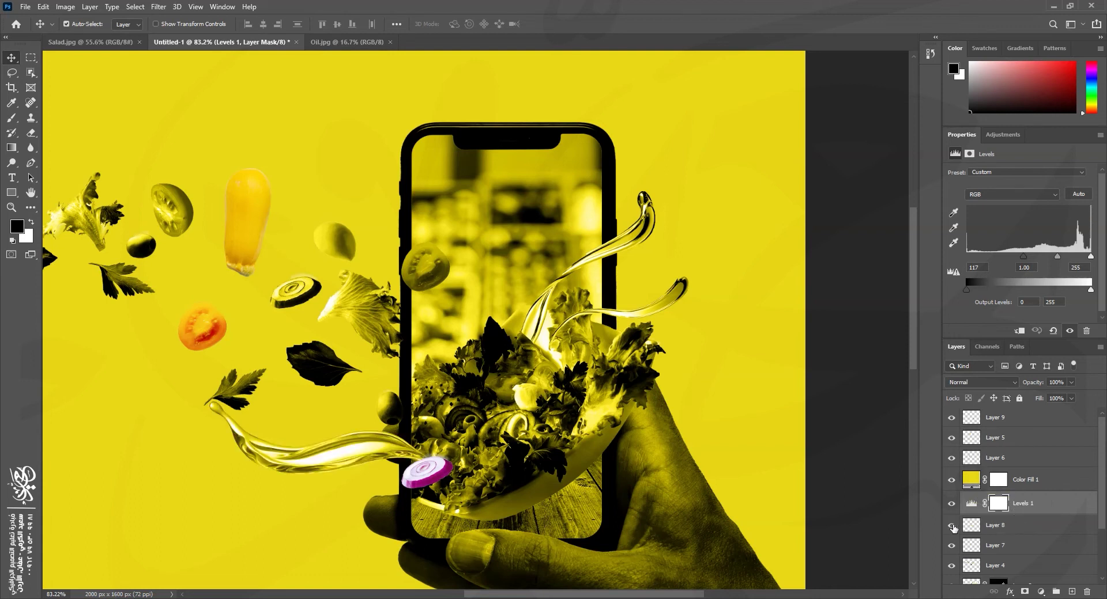
left_click(1022, 529)
left_click(1025, 515, "alt")
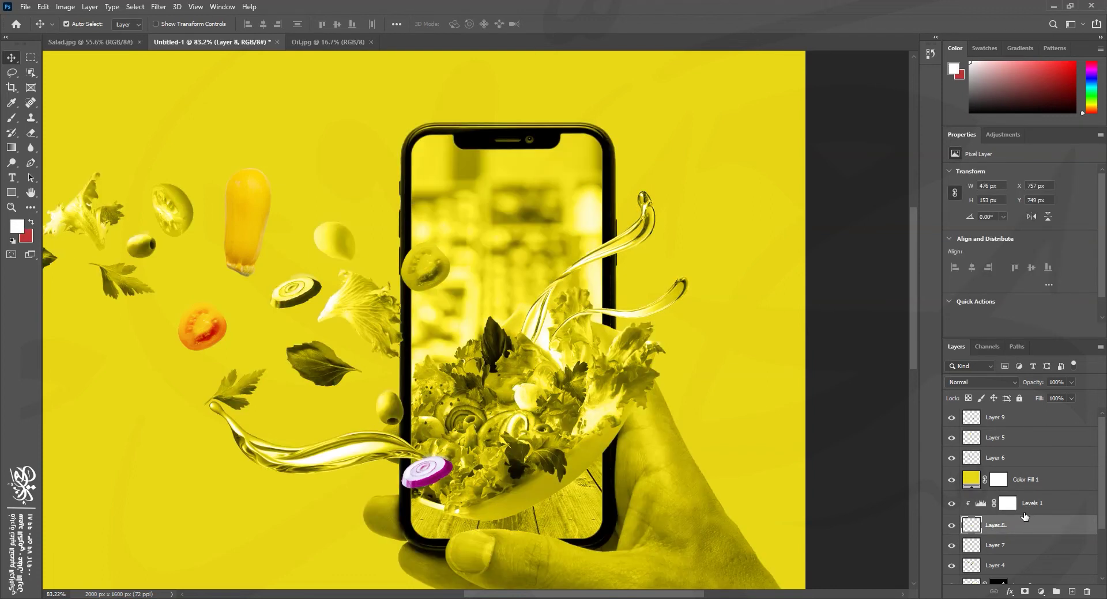
left_click(1029, 491, "alt")
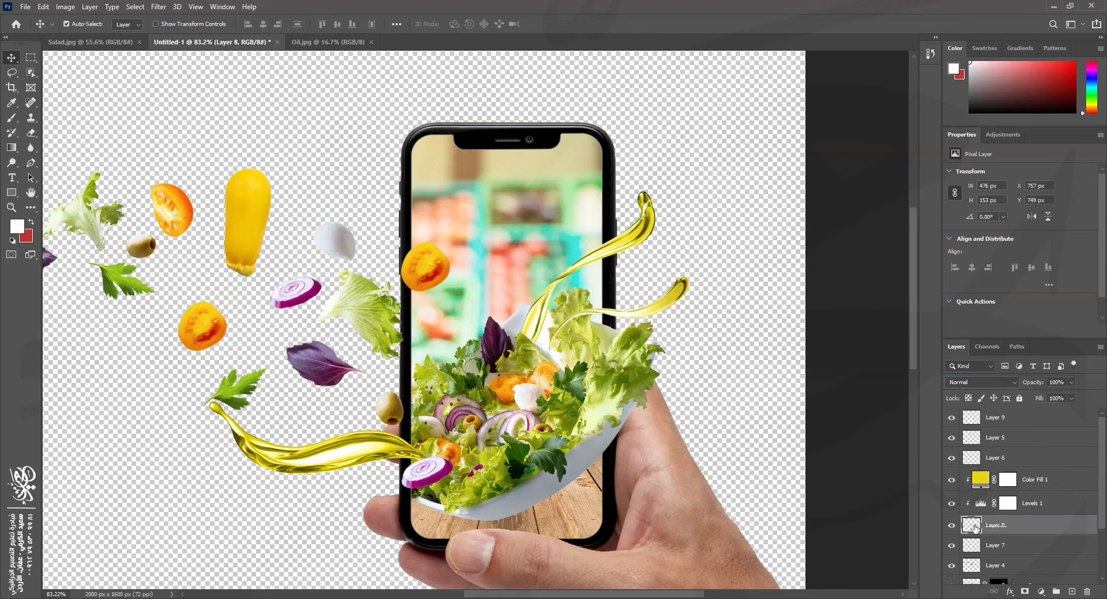
Step: Select the salad bowl layer and toggle its visibility to identify it
scroll(634, 473, "left", 3)
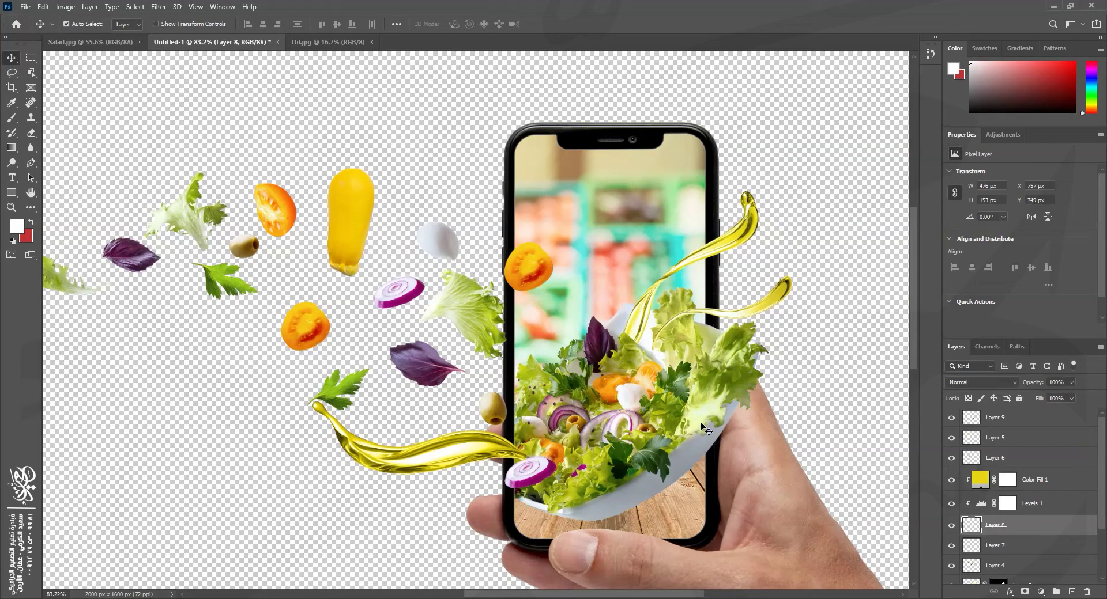
left_click(658, 417)
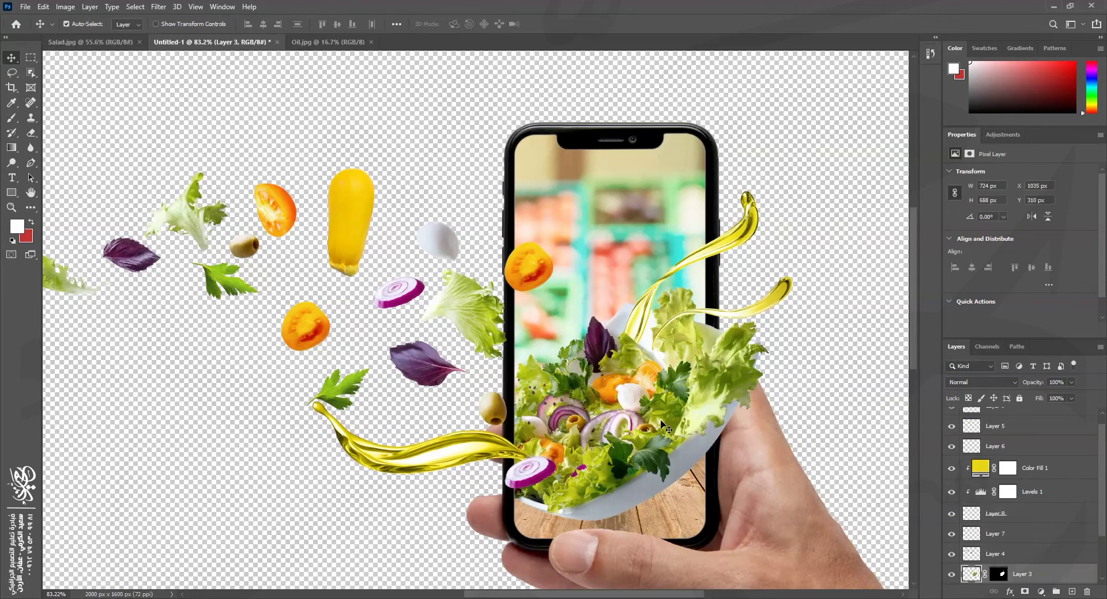
scroll(979, 519, "down", 3)
left_click(951, 514)
left_click(951, 514)
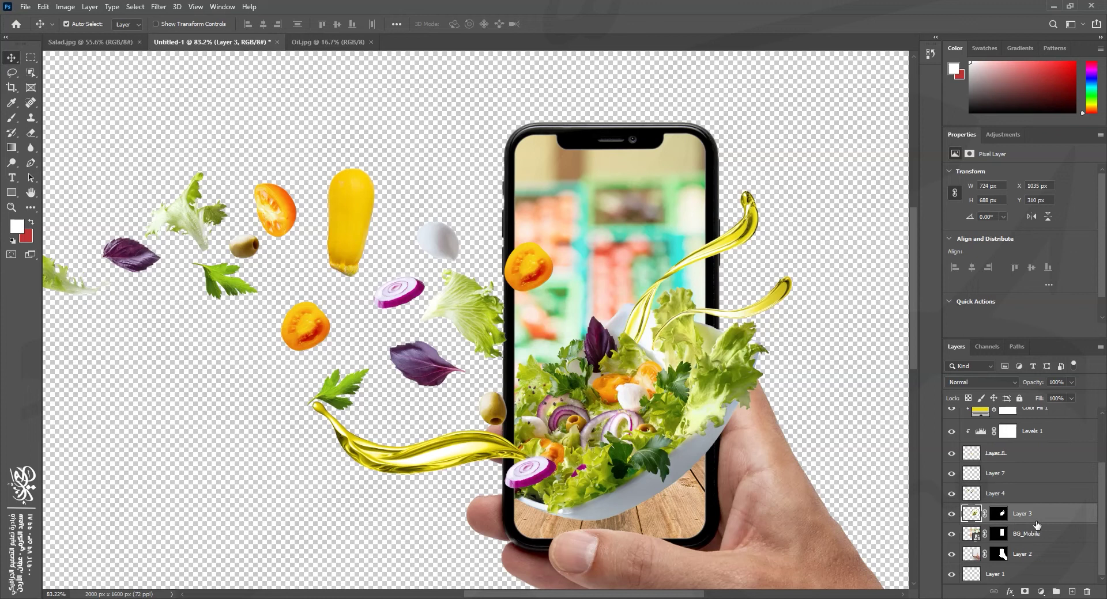
left_click(1071, 592)
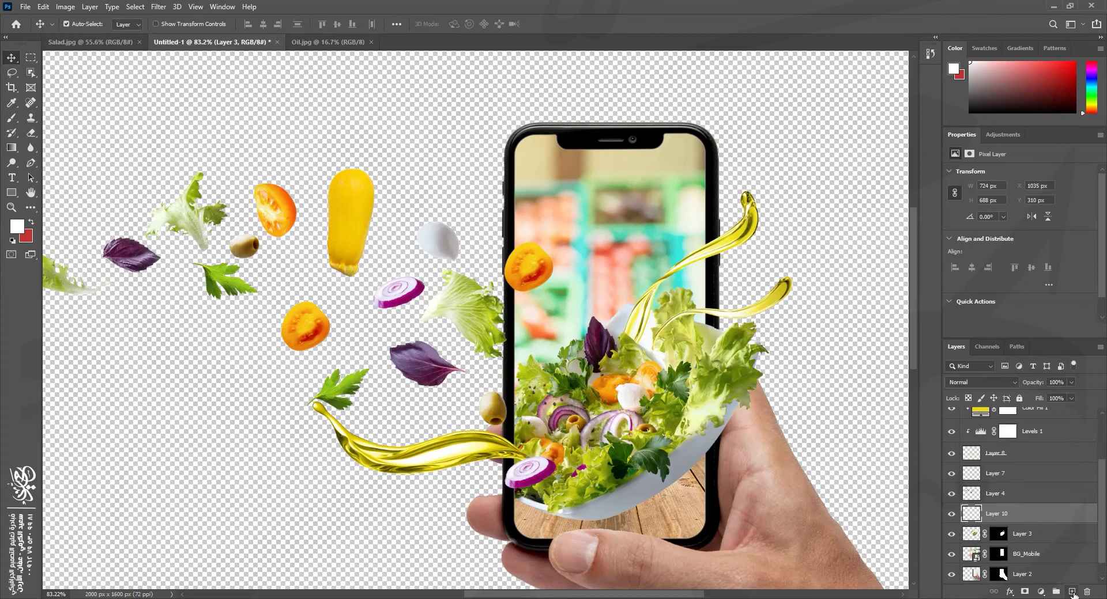
left_click_drag(1005, 519, 1006, 533)
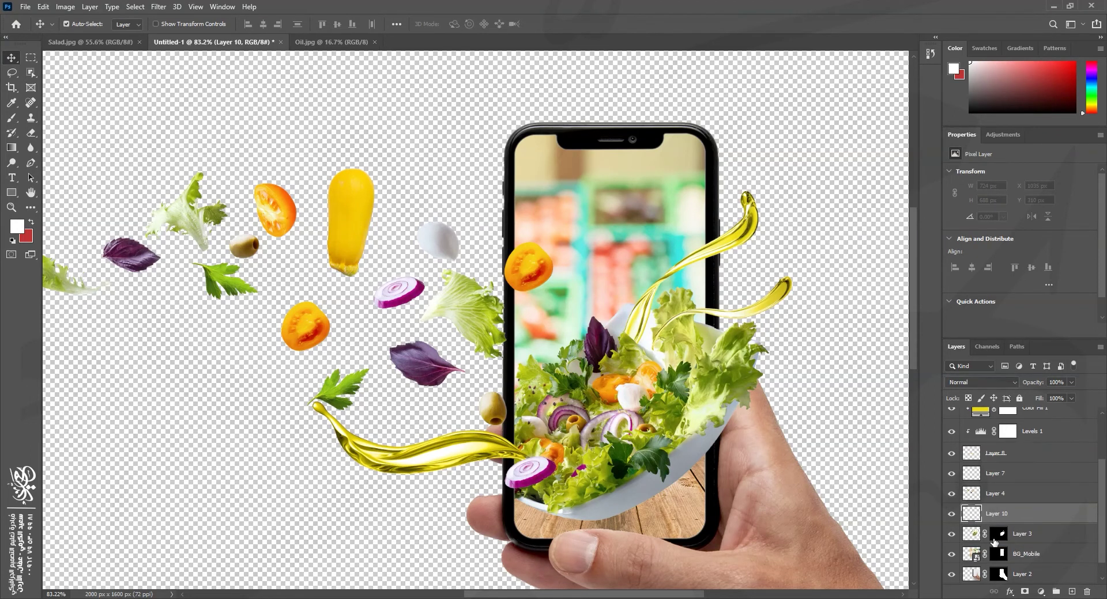
key("Delete")
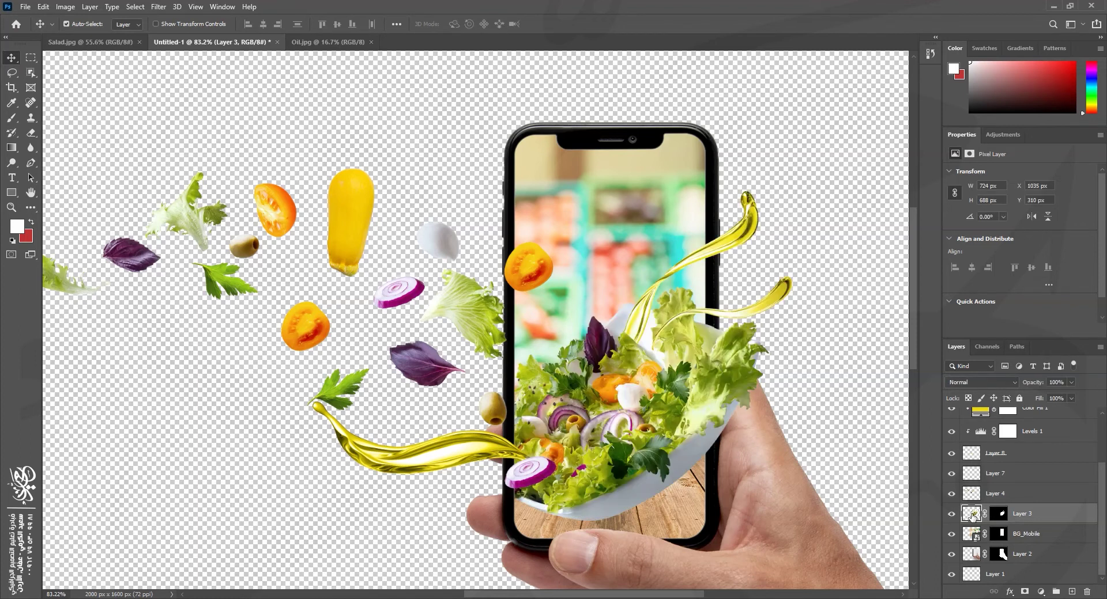
Step: Create an empty layer directly below the salad bowl layer and prepare the Brush tool with the default black foreground colour
key("ctrl")
left_click(1071, 593, "ctrl")
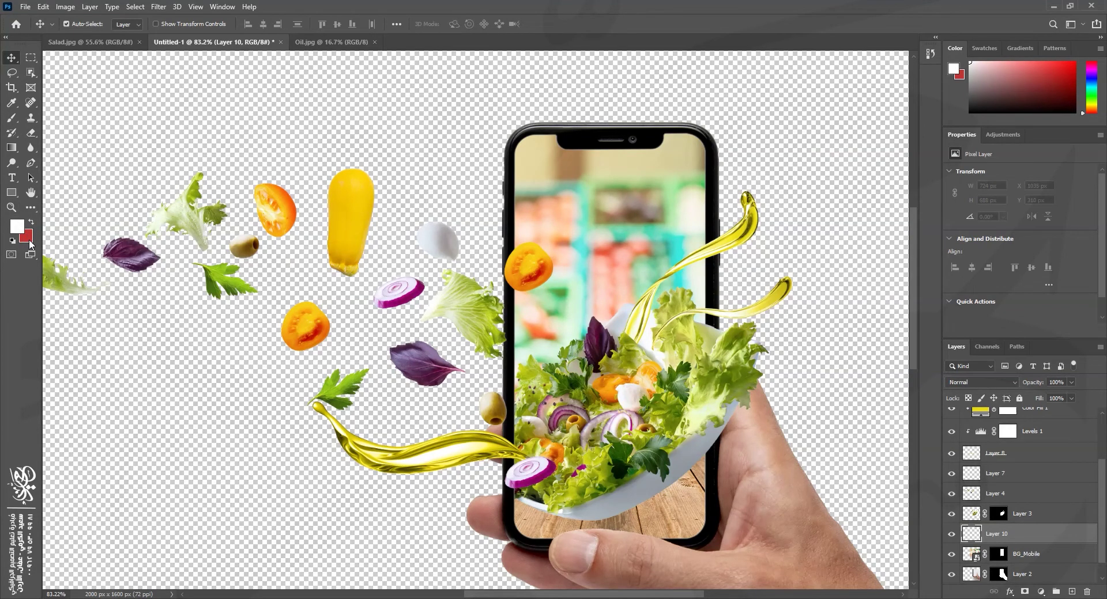
key("d")
key("b")
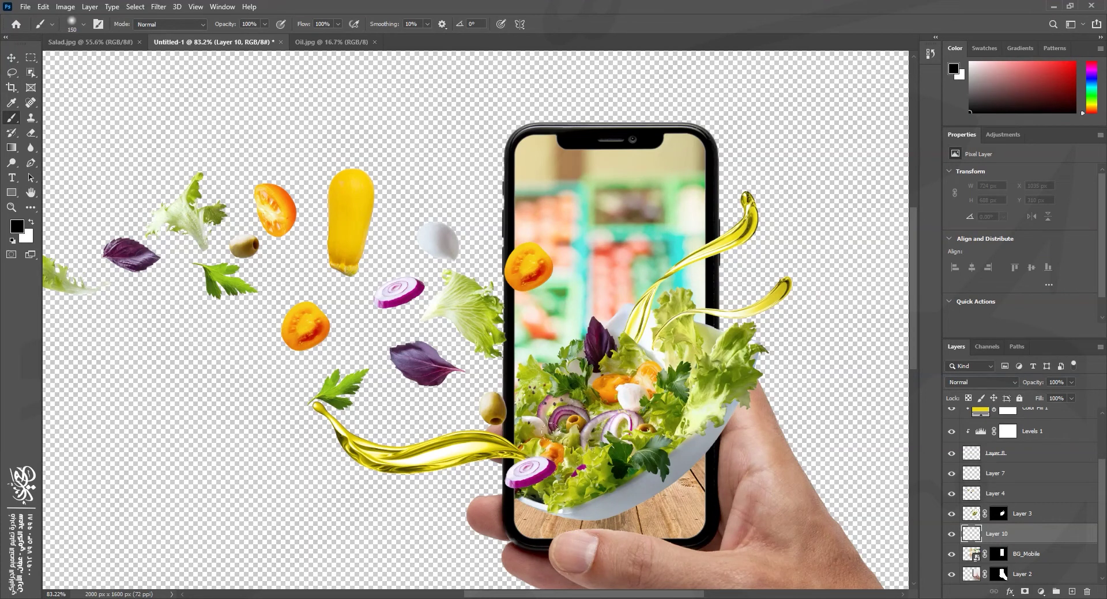
Step: Try to paint a soft black shadow beneath the salad bowl with a 300 px brush at 0% hardness, and undo the strokes
key("bracketright")
left_click_drag(526, 409, 491, 396)
mouse_move(519, 522)
left_mouse_down()
mouse_move(663, 530)
mouse_move(695, 496)
mouse_move(577, 554)
mouse_move(496, 495)
left_mouse_up()
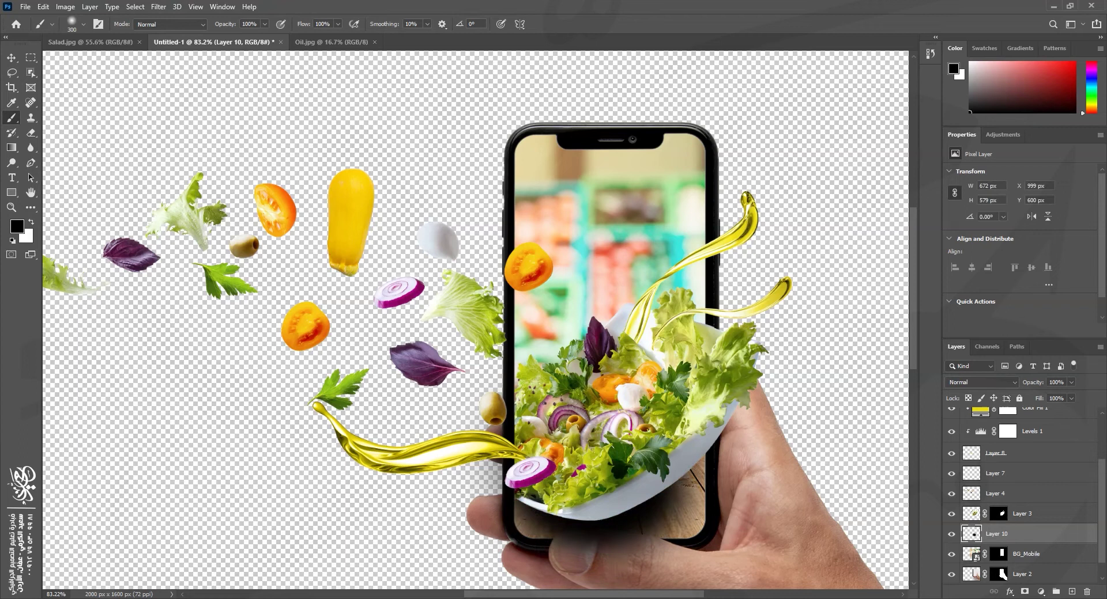
key("ctrl+z")
right_click(623, 411)
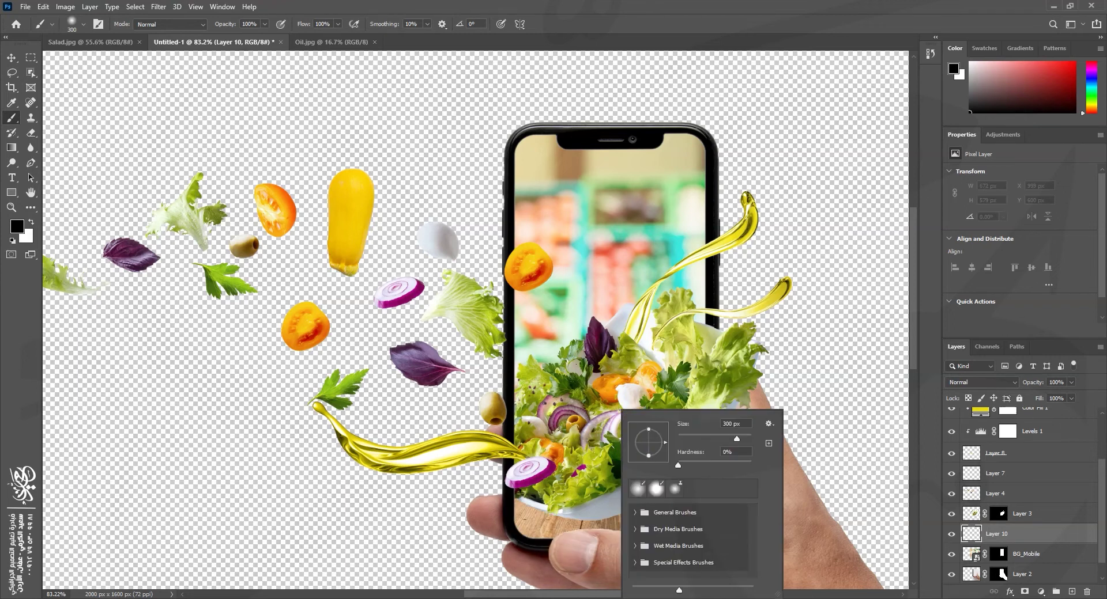
key("Return")
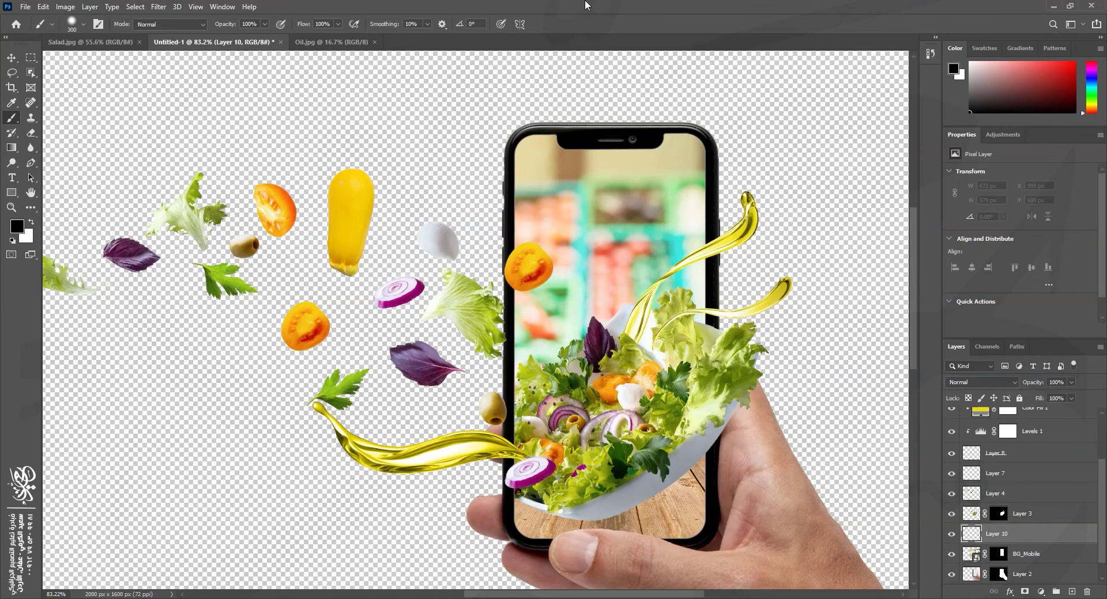
mouse_move(484, 479)
left_mouse_down()
mouse_move(553, 519)
mouse_move(634, 518)
mouse_move(663, 490)
left_mouse_up()
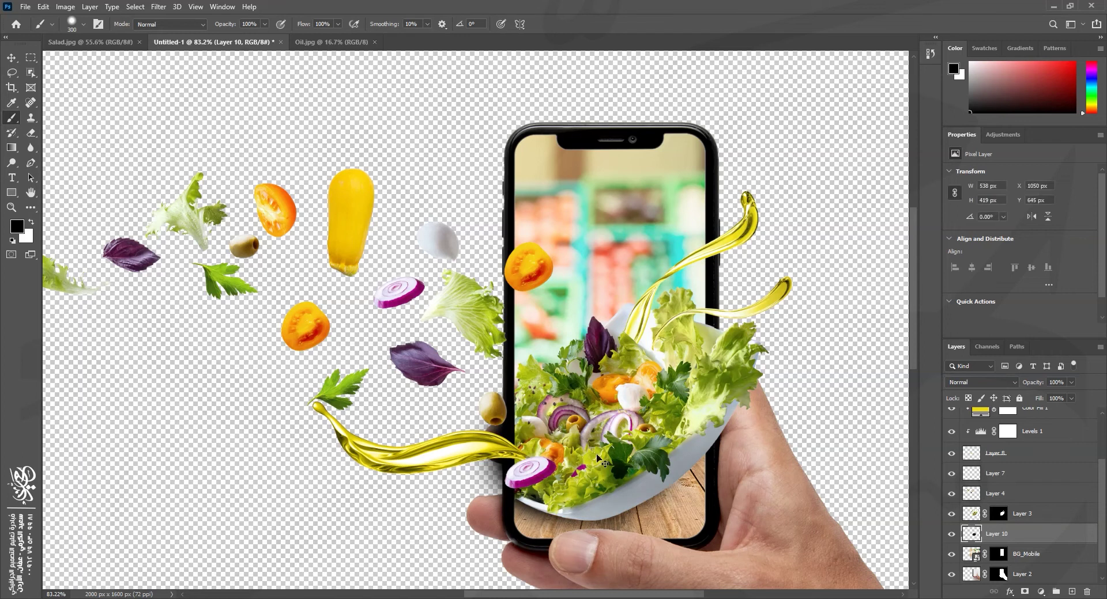
key("ctrl+z")
Step: Paint a soft black shadow along the salad bowl's lower and outer edge with a 175 px brush on the new layer
mouse_move(522, 515)
left_mouse_down()
mouse_move(640, 522)
mouse_move(674, 490)
mouse_move(605, 521)
left_mouse_up()
mouse_move(723, 412)
left_mouse_down()
mouse_move(733, 438)
mouse_move(751, 394)
mouse_move(733, 426)
left_mouse_up()
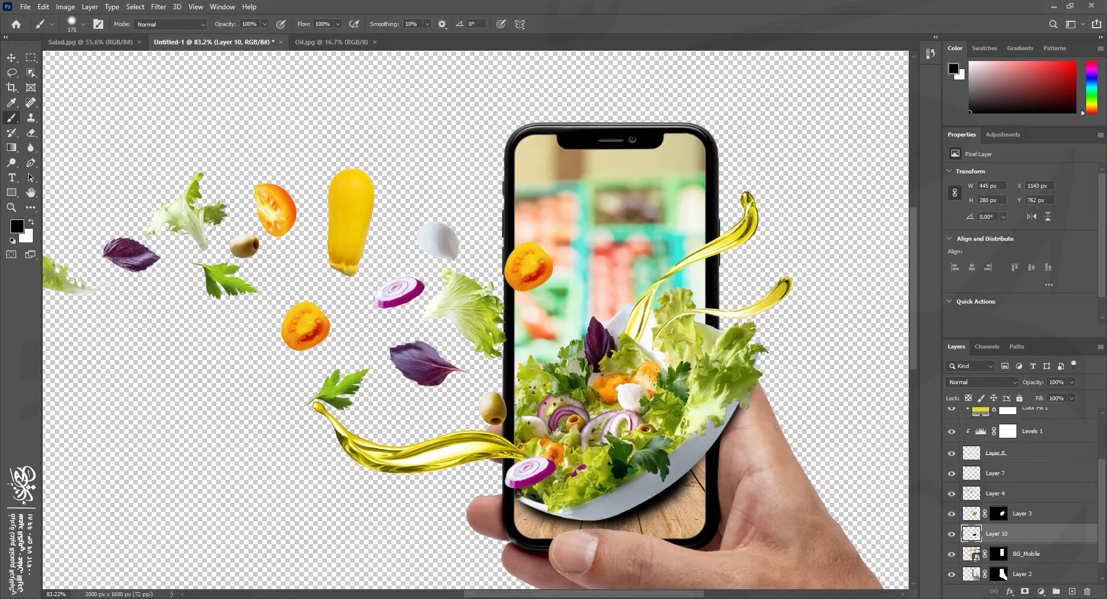
left_click_drag(564, 526, 609, 532)
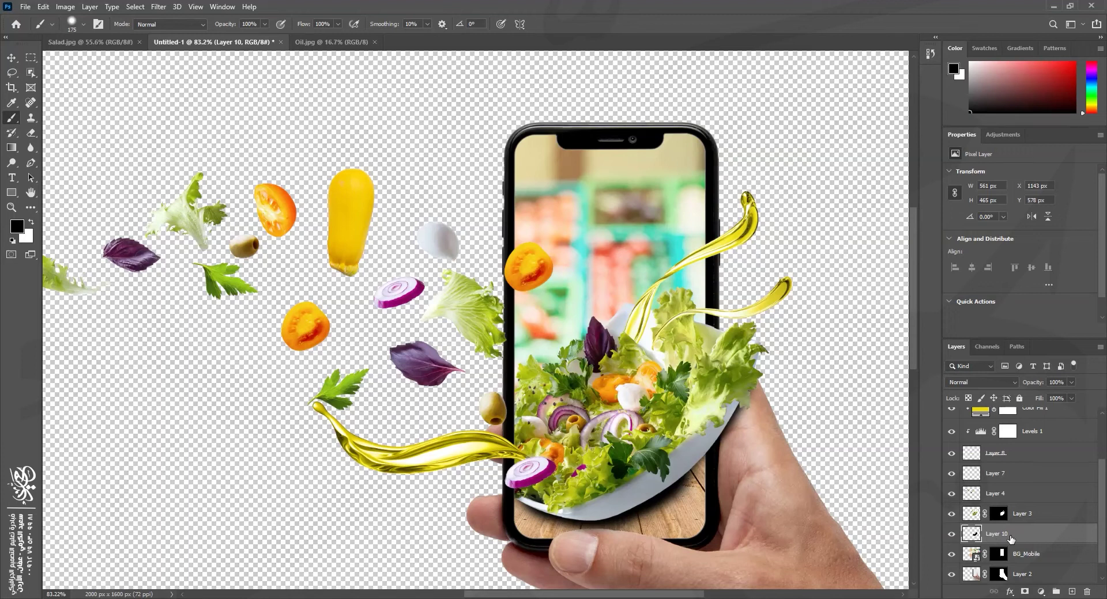
Step: Add a layer mask to the shadow layer and trim the excess shadow with a 250 px black brush at 39% hardness
left_click(1024, 592)
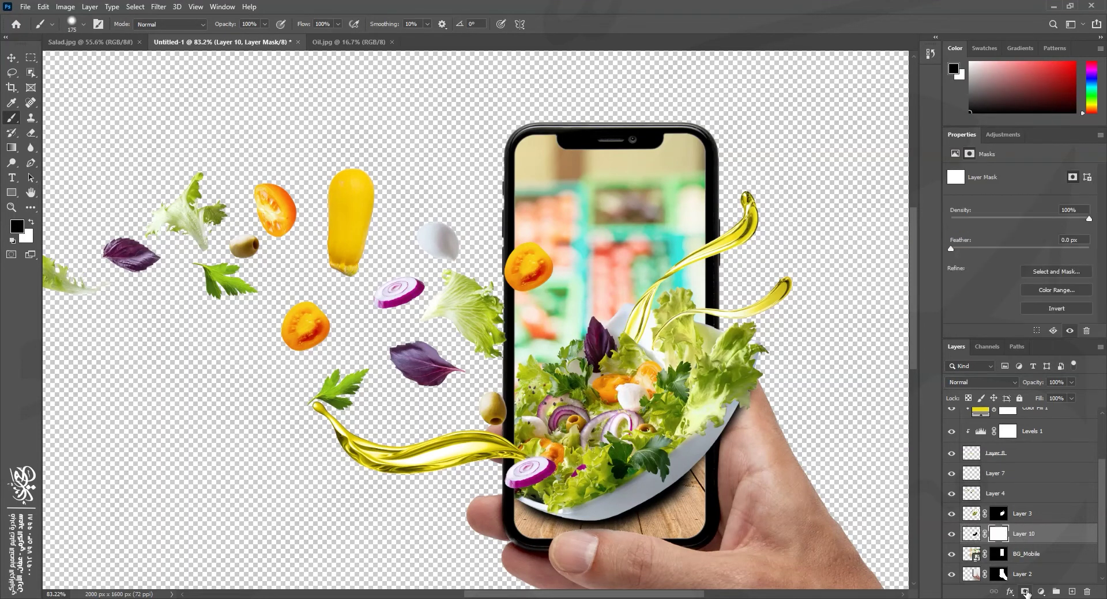
right_click(780, 424)
left_click_drag(856, 462, 849, 459)
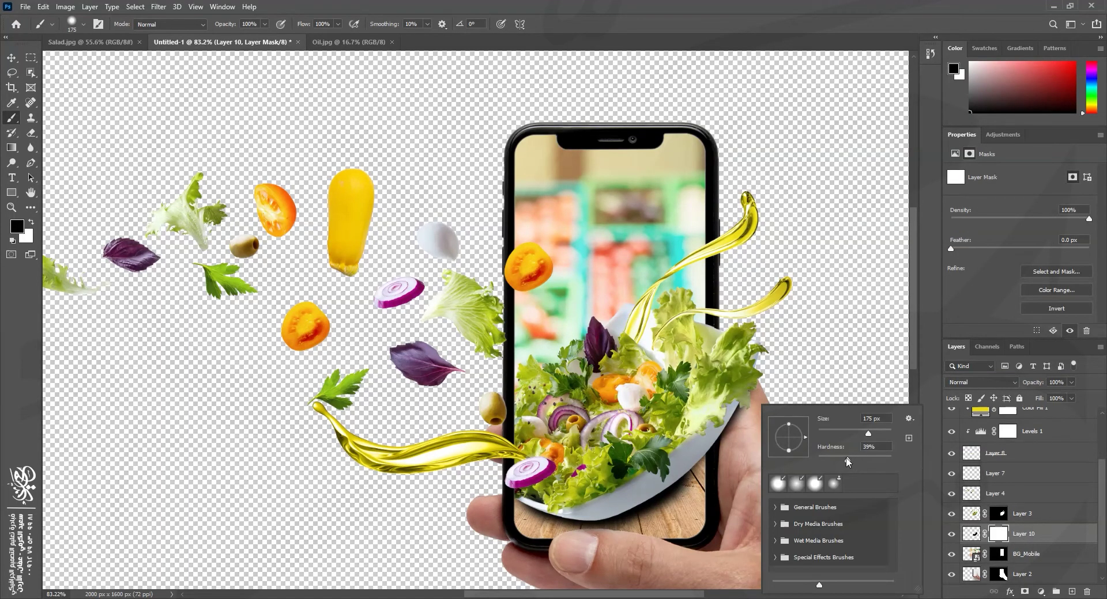
key("Return")
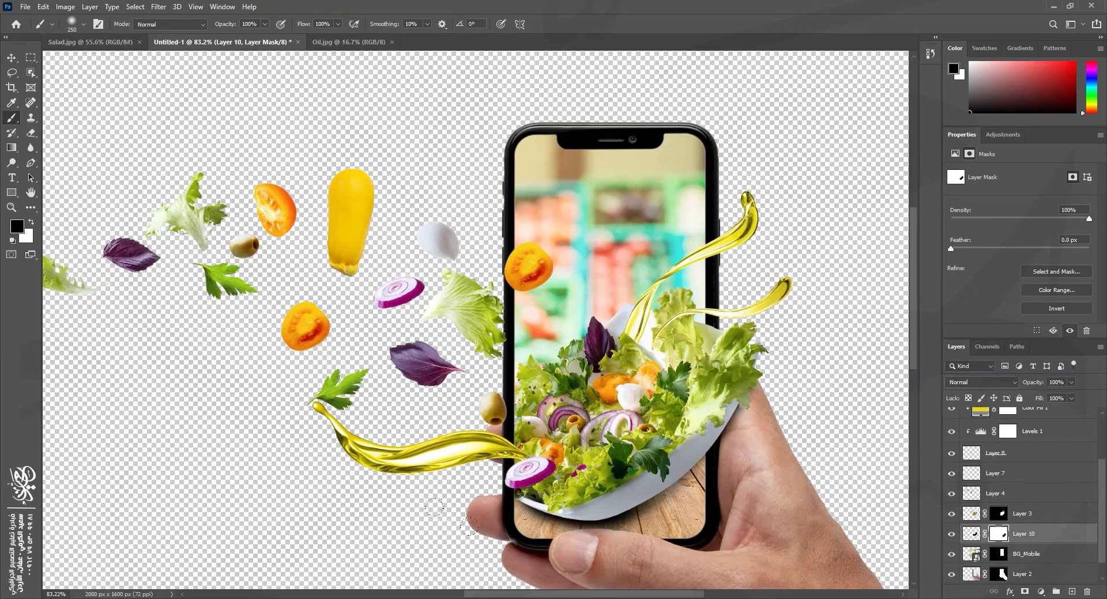
left_click_drag(617, 545, 628, 519)
Step: Set the bowl shadow layer's opacity to 93%
left_click_drag(1030, 381, 1031, 383)
key("Return")
key("ctrl+minus")
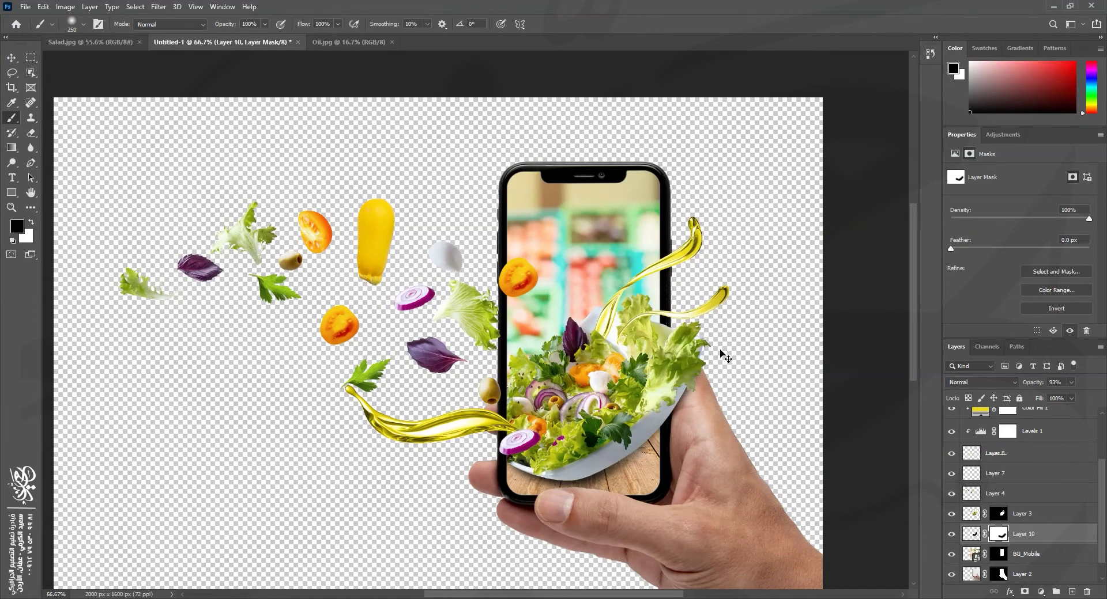
Step: Compare the composition with the Salad reference image and find the BG wood background in the NEXT folder
scroll(720, 353, "down", 1)
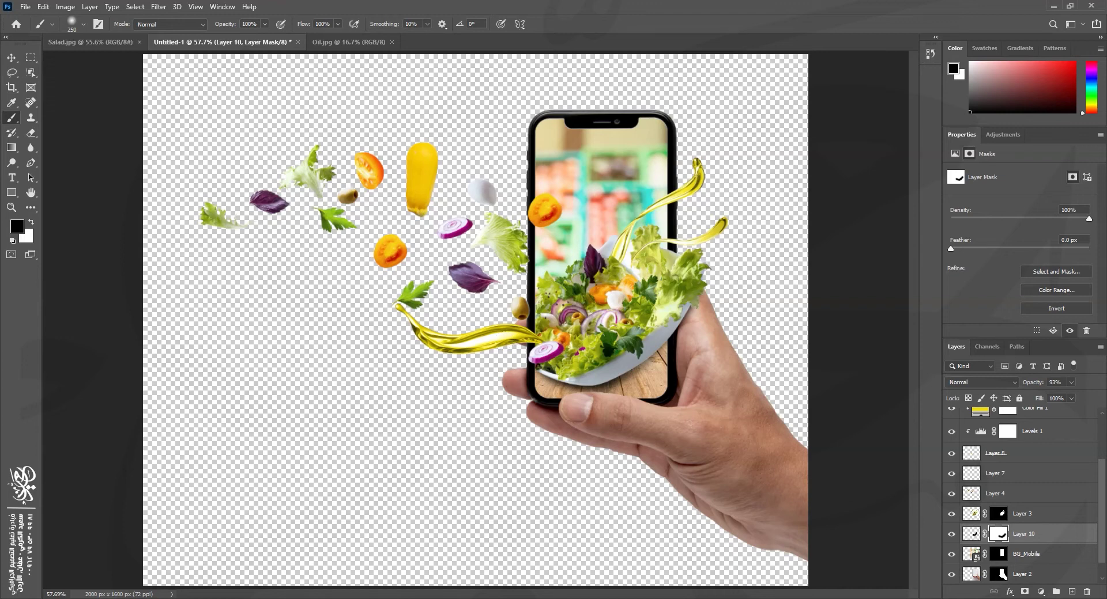
key("alt+Tab")
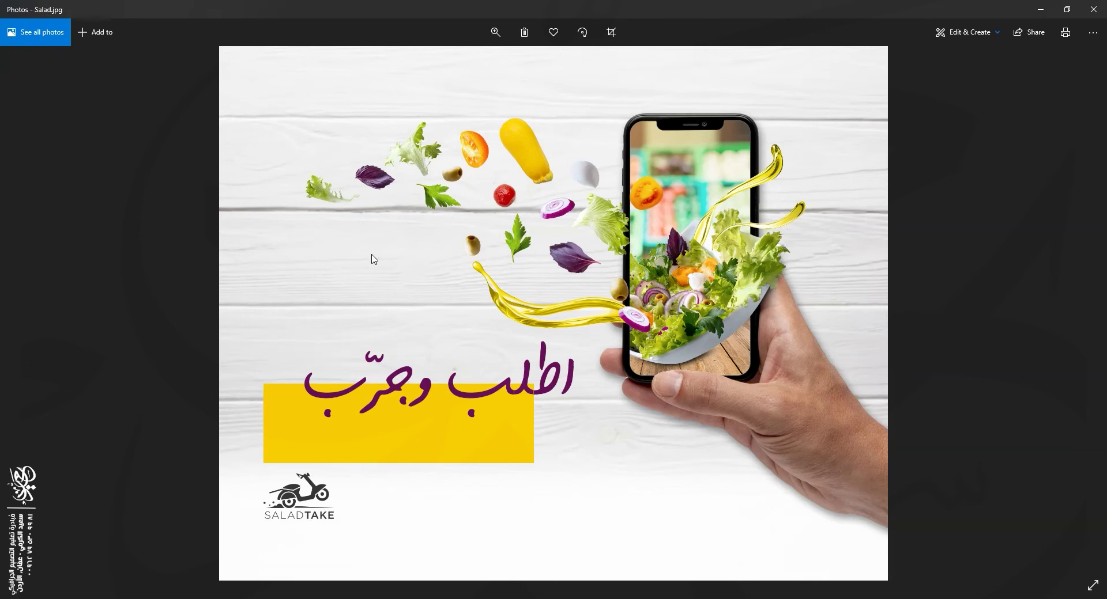
key("alt+Tab")
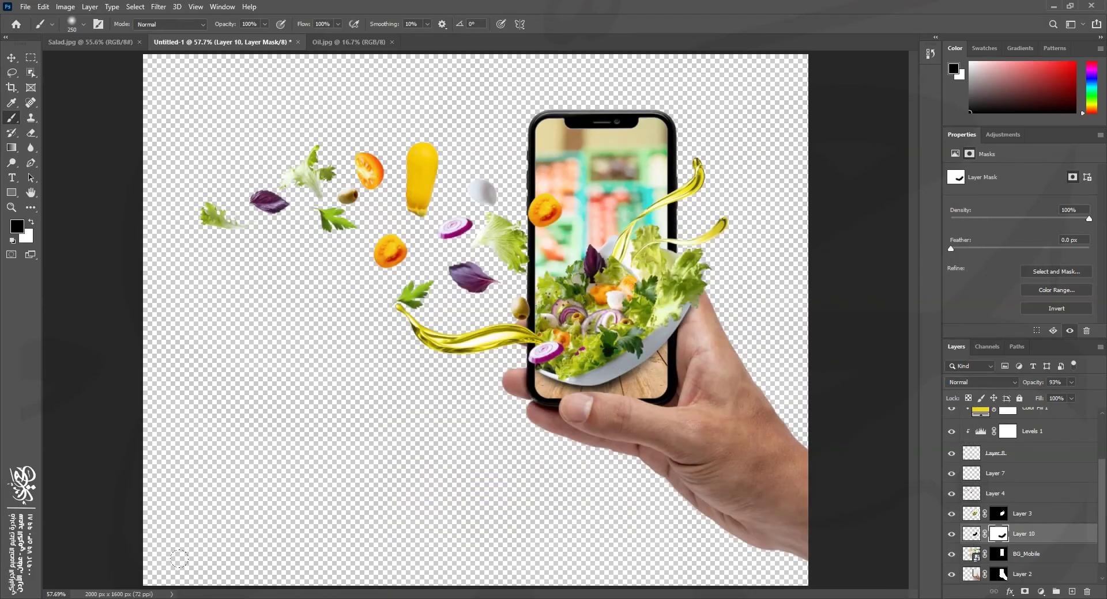
key("alt+Tab")
left_click(362, 209)
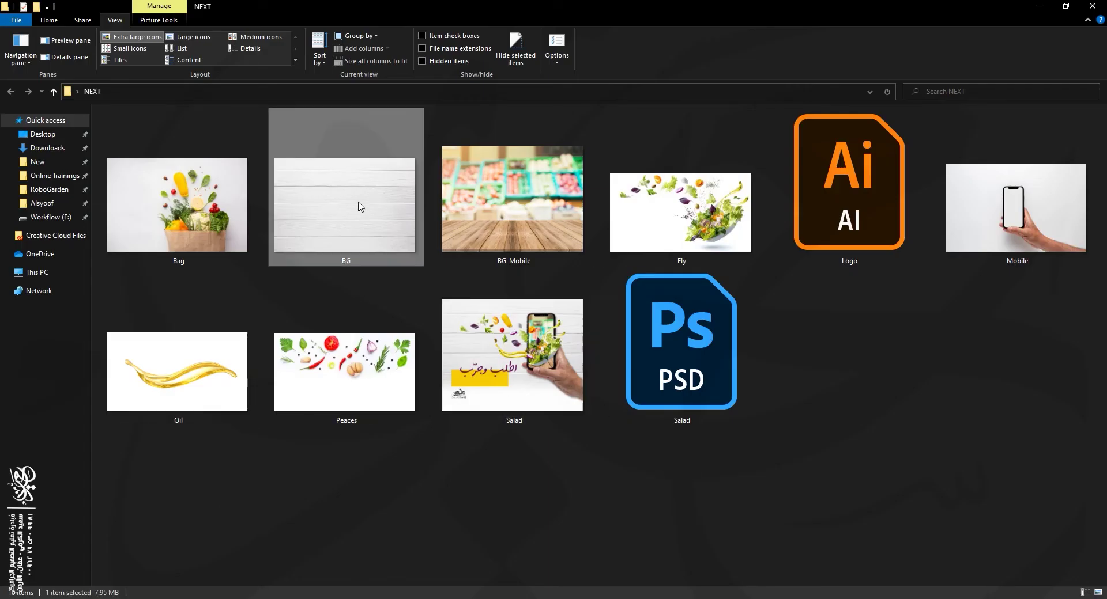
left_click_drag(351, 215, 628, 396)
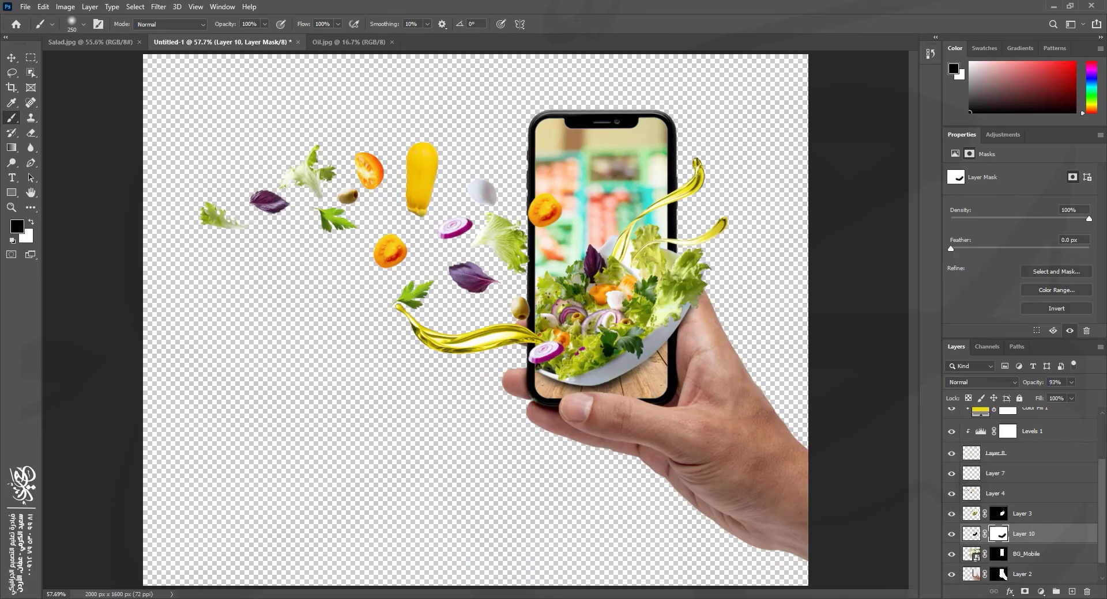
Step: Place the BG image at Layer 1, the bottom of the layer stack, and scale it to 115.70% to cover the canvas
scroll(1059, 502, "down", 1)
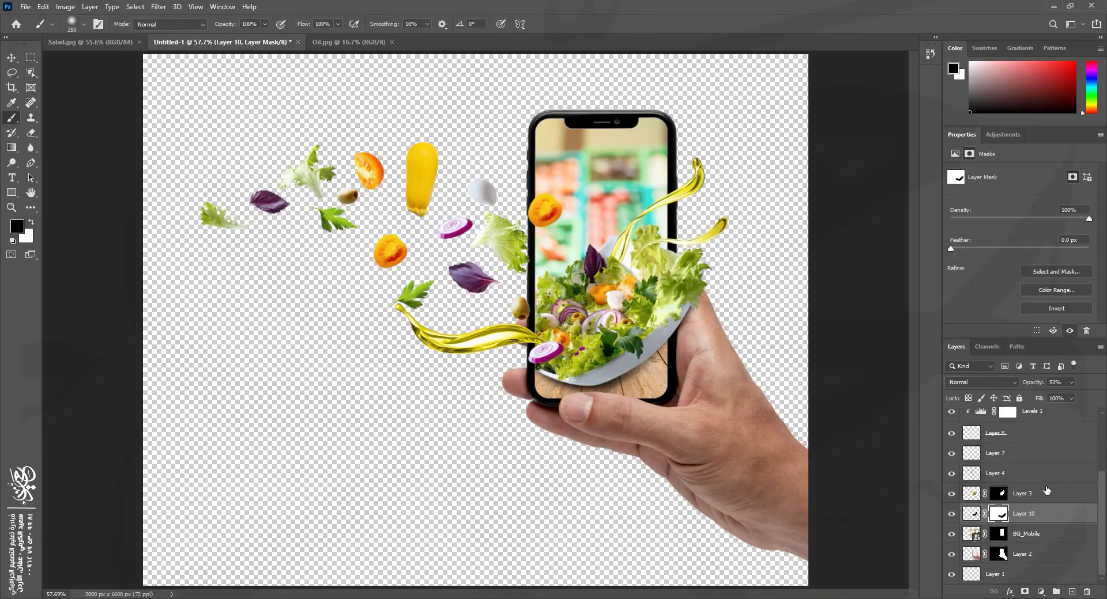
left_click(1017, 578)
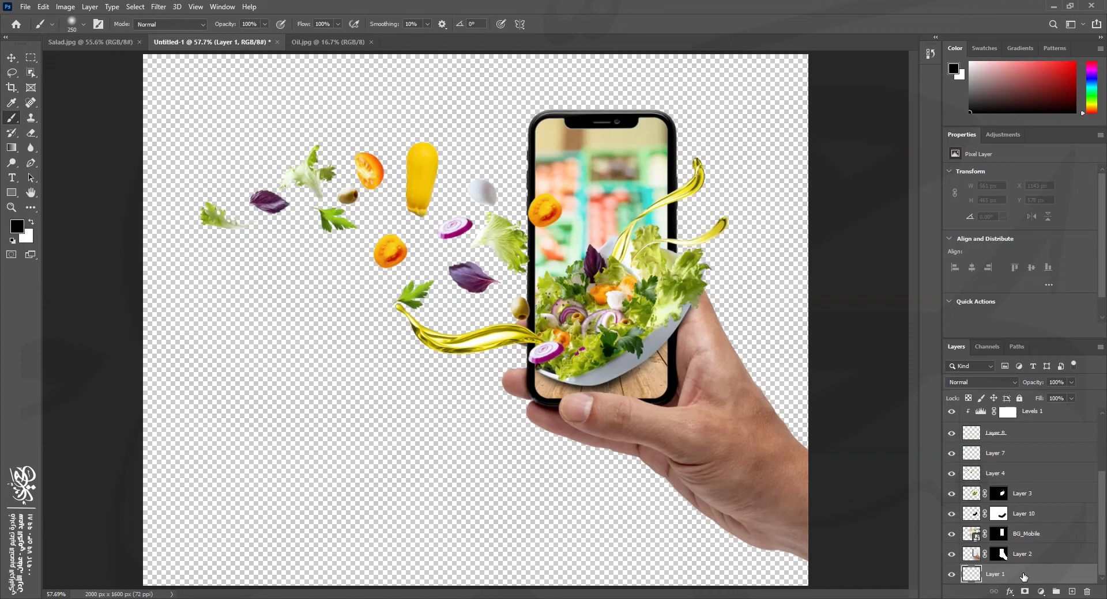
scroll(1083, 490, "up", 5)
left_click(1037, 421)
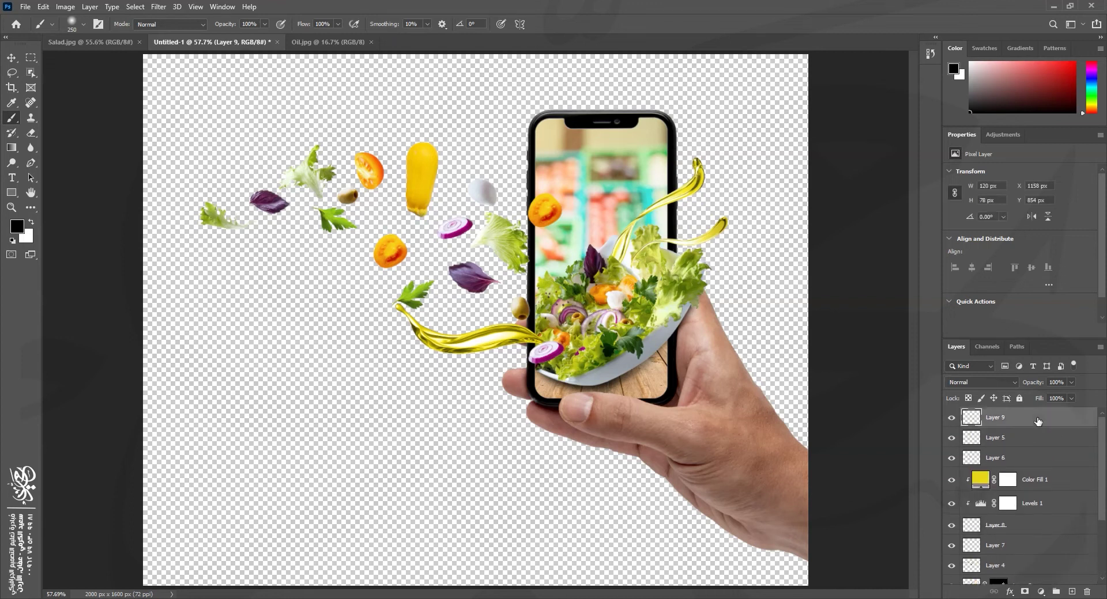
scroll(1026, 501, "down", 5)
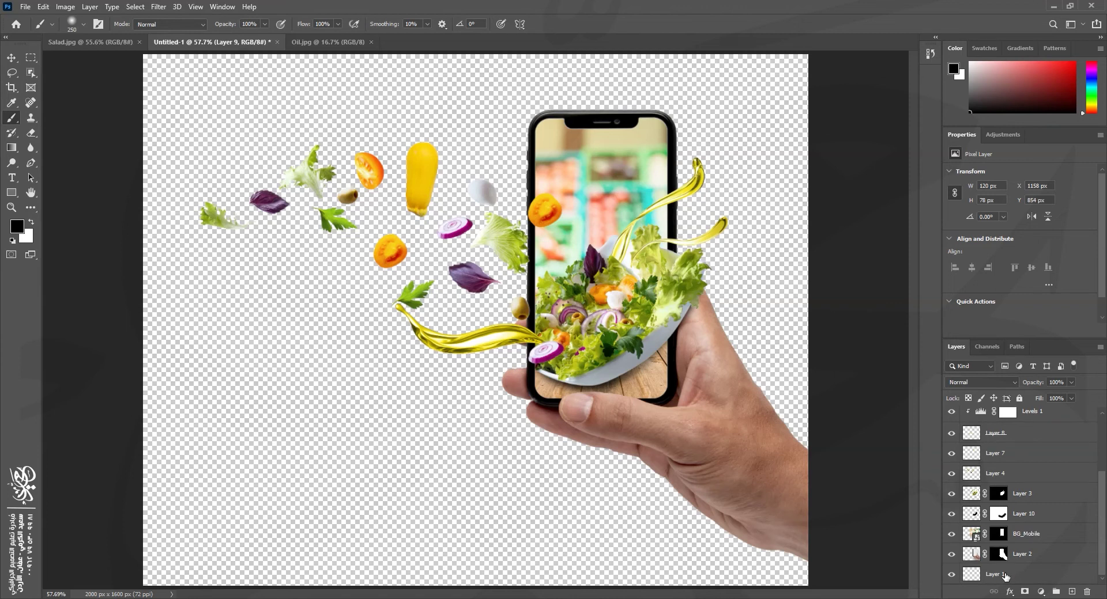
left_click(1003, 576)
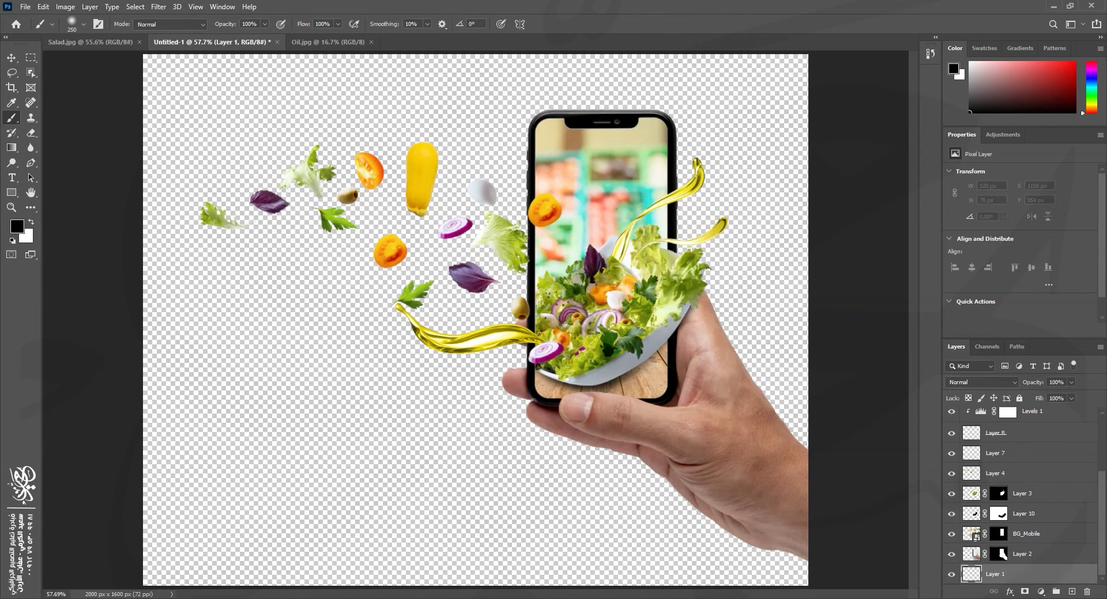
key("alt+Tab")
left_click_drag(341, 206, 511, 334)
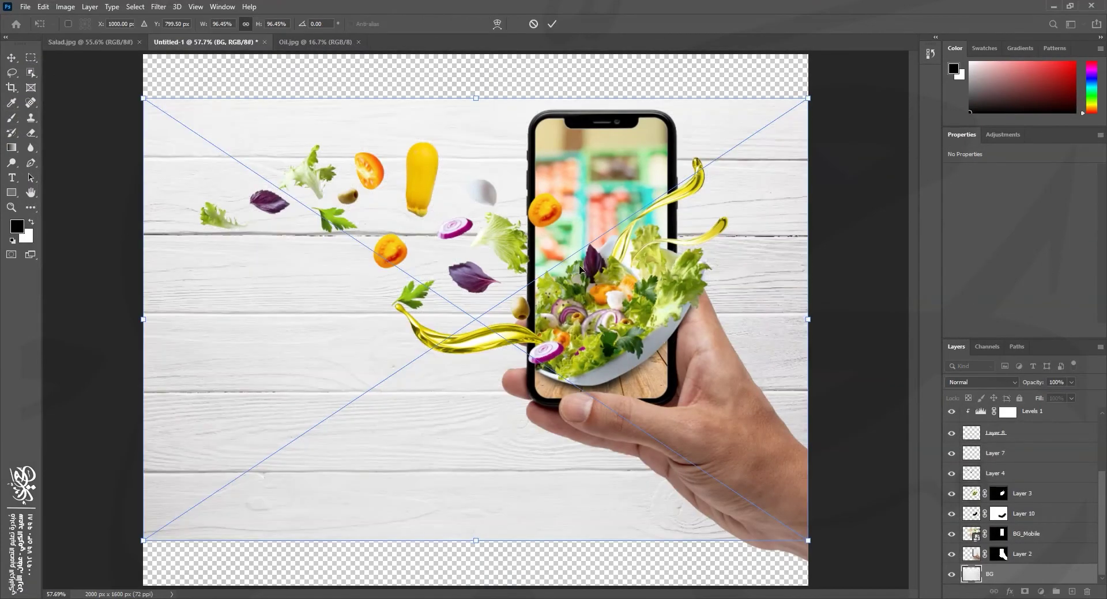
left_click_drag(477, 102, 476, 55)
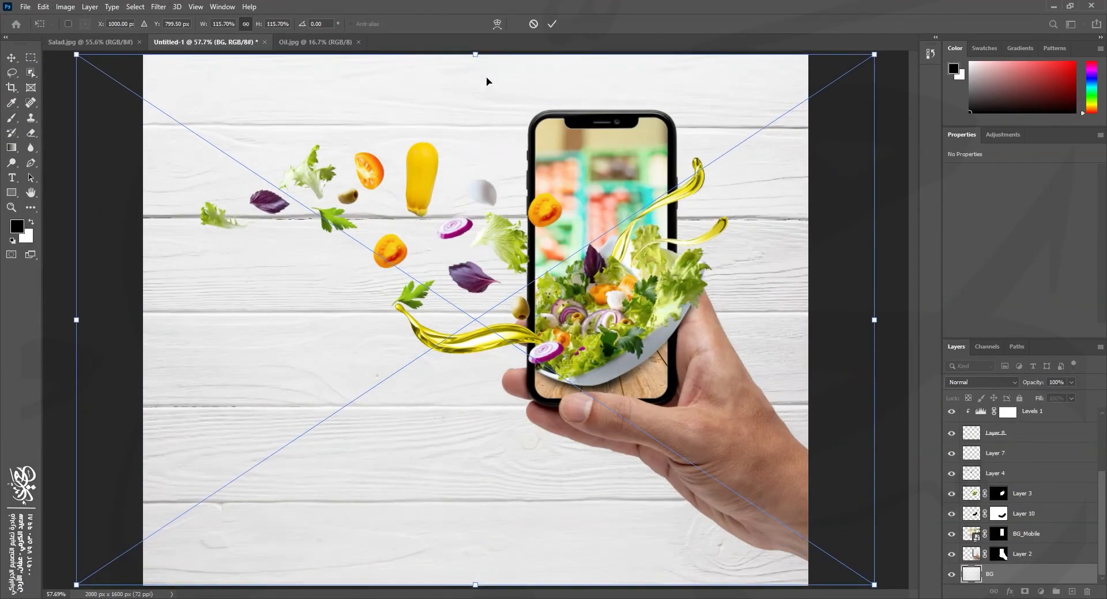
key("Return")
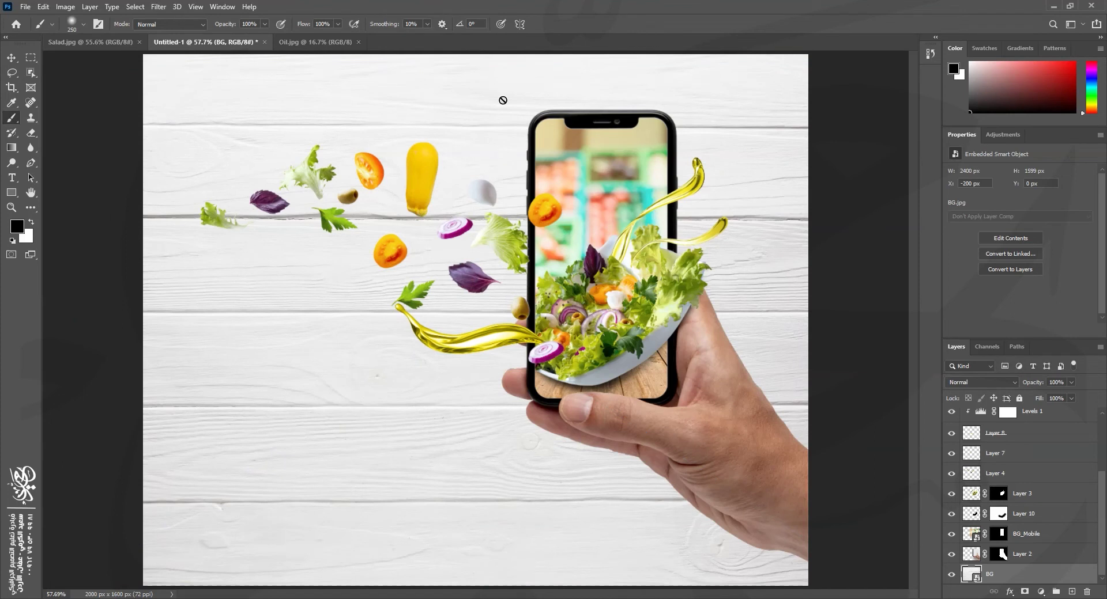
Step: Apply a Gaussian Blur with a 1 px radius to the BG layer and compare the canvas with that layer hidden and shown
key("z")
left_click_drag(302, 289, 334, 324)
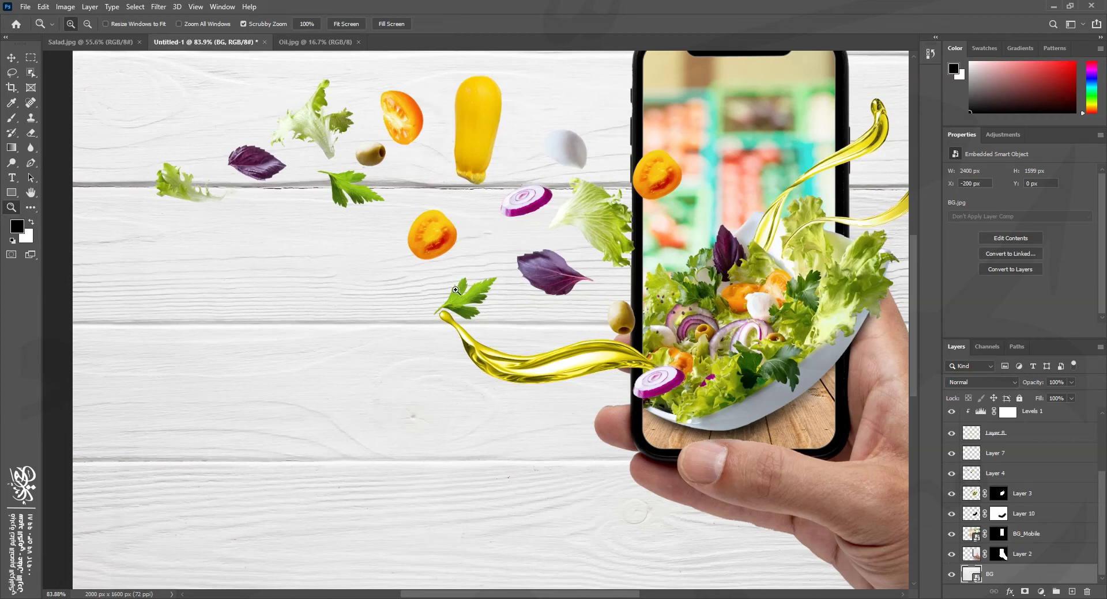
left_click(164, 11)
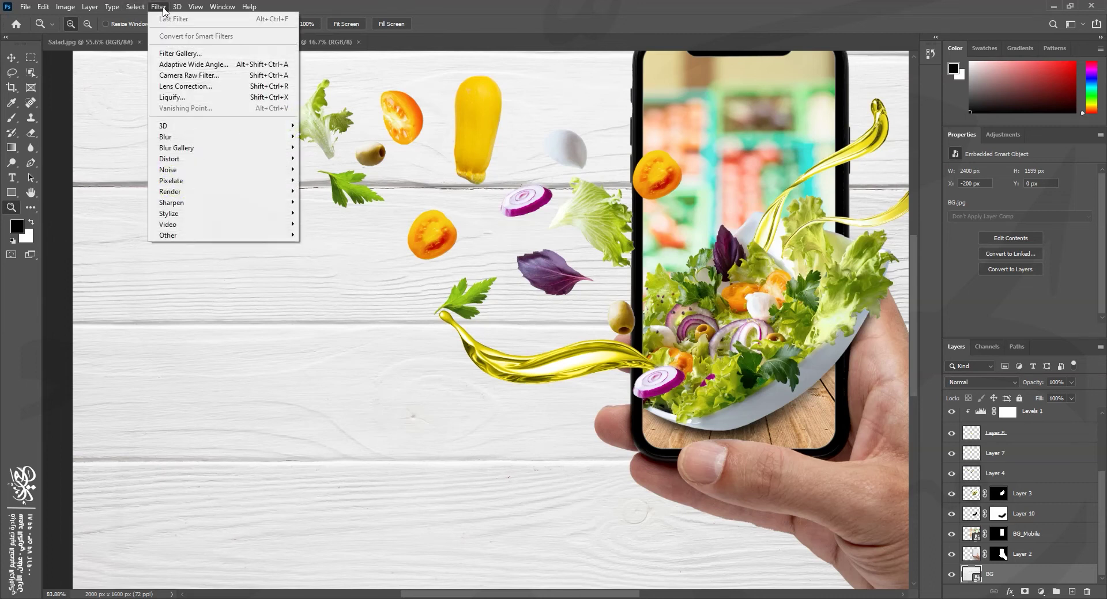
mouse_move(190, 138)
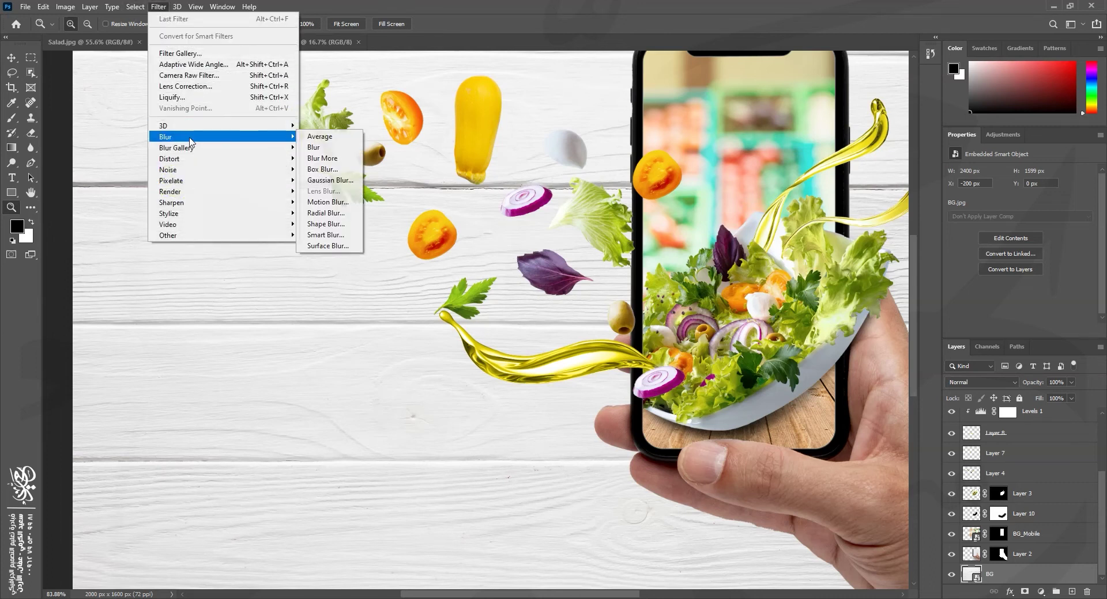
left_click(345, 181)
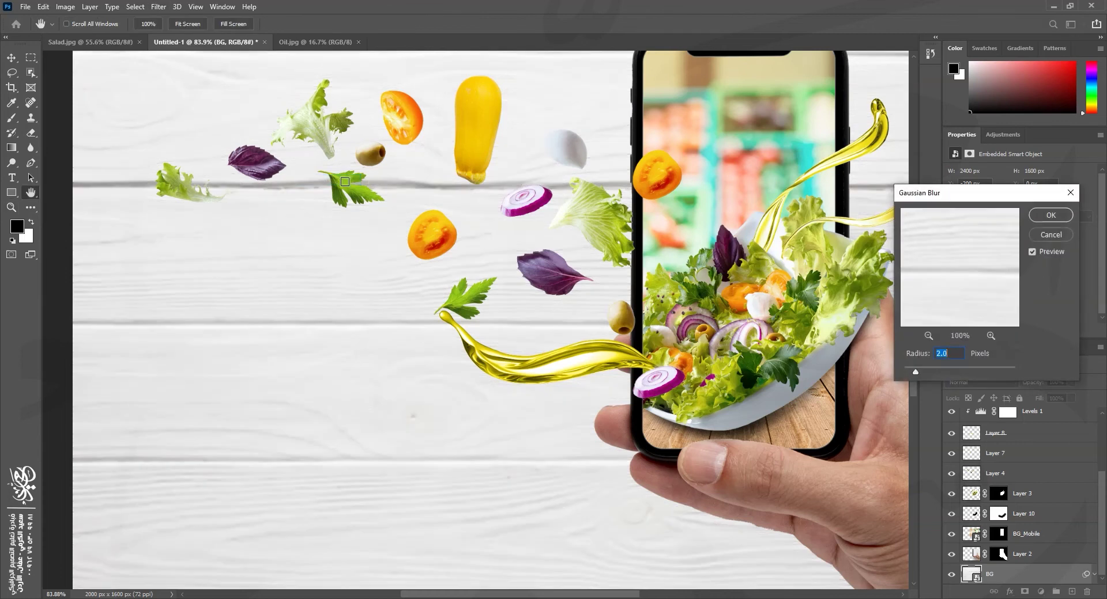
mouse_move(916, 373)
left_mouse_down()
mouse_move(932, 372)
mouse_move(913, 372)
left_mouse_up()
type("1")
left_click(1060, 218)
key("z")
scroll(630, 407, "down", 3)
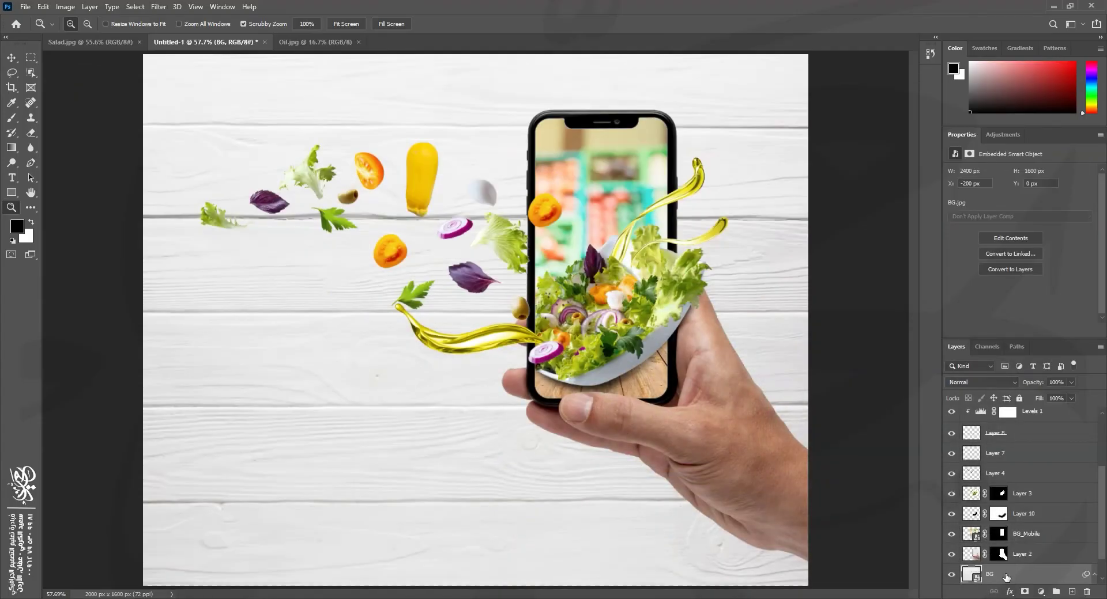
left_click(951, 575)
left_click(951, 574)
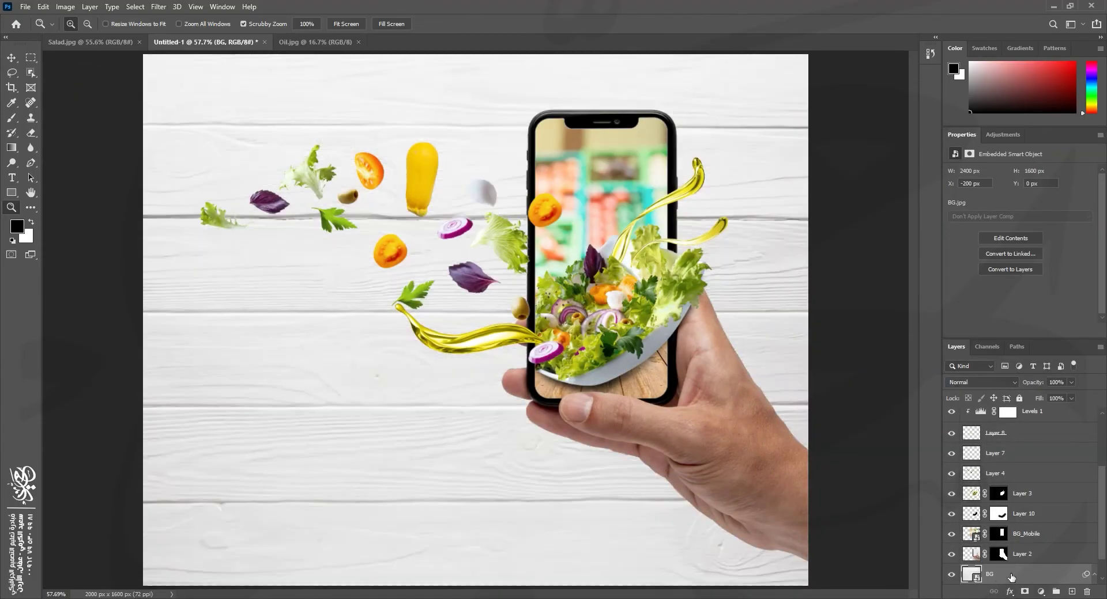
Step: Add a linear Gradient Fill layer above the BG layer using the black-to-white Basics preset
left_click(1041, 593)
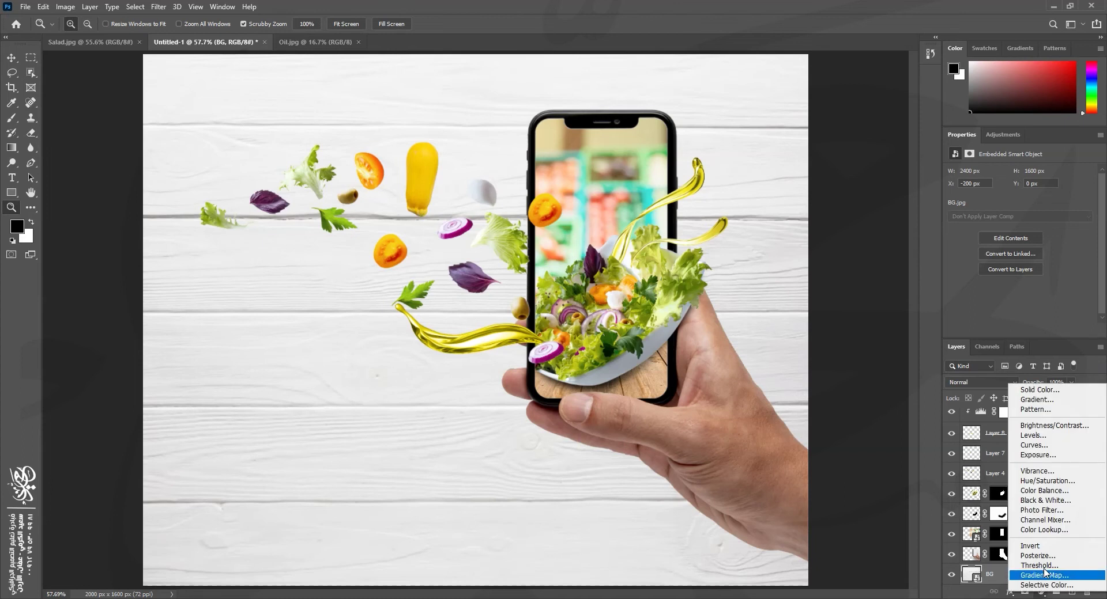
left_click(1035, 399)
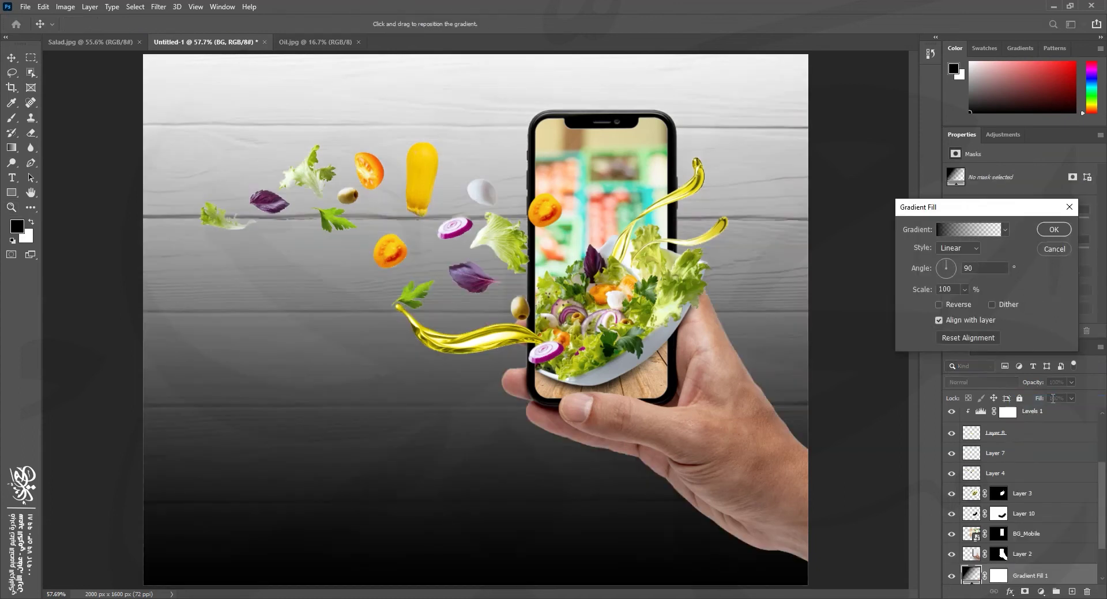
left_click(1005, 229)
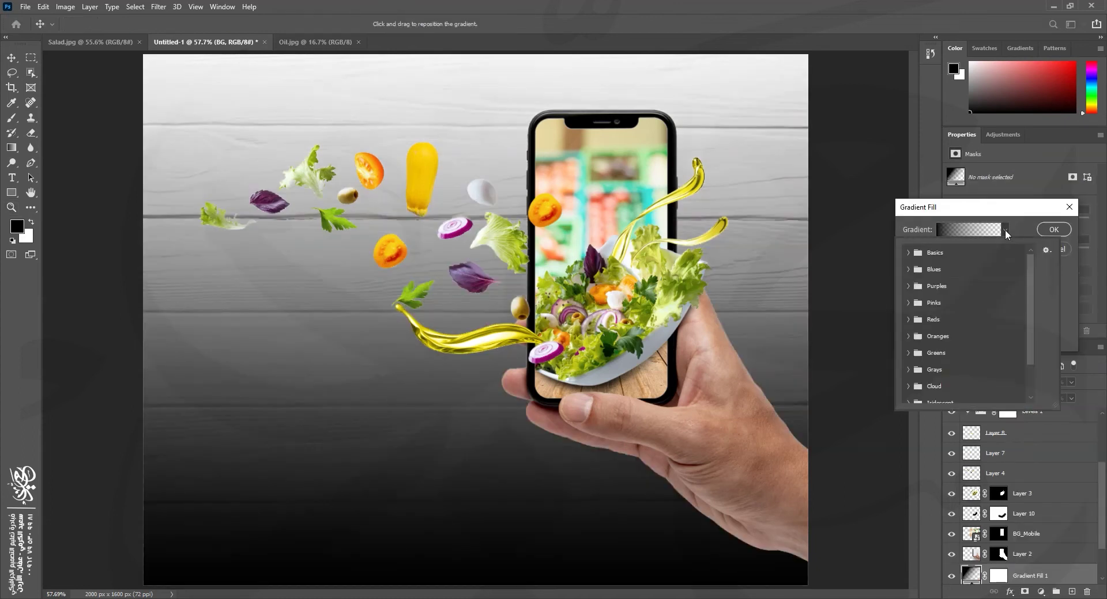
left_click(922, 270)
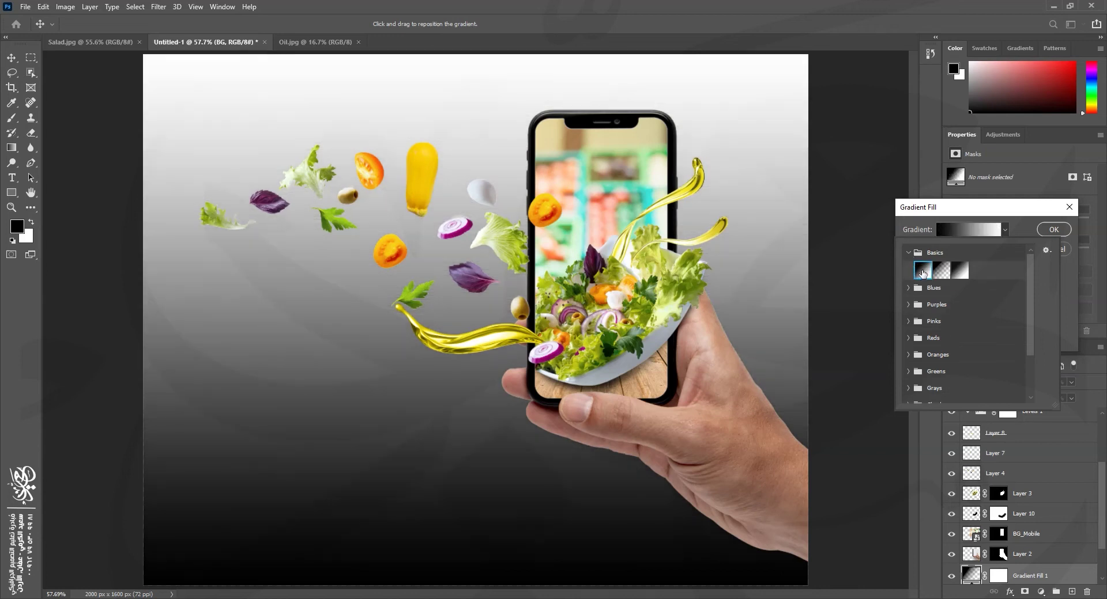
left_click(938, 214)
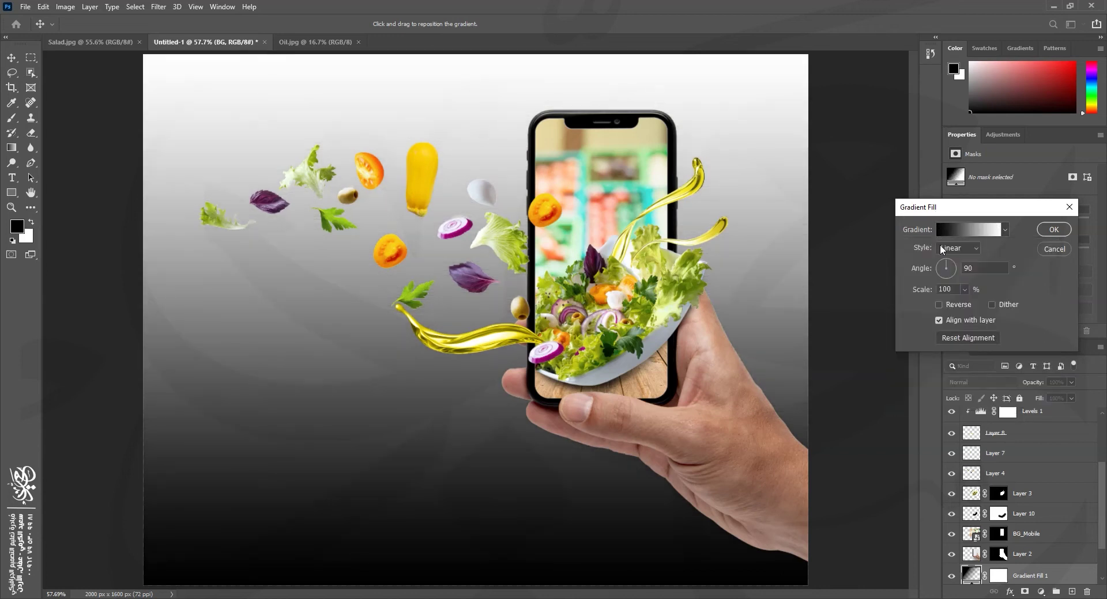
Step: Reverse the gradient so white lies at the canvas's lower edge, set its scale to 81% and adjust its position slightly
left_click(943, 303)
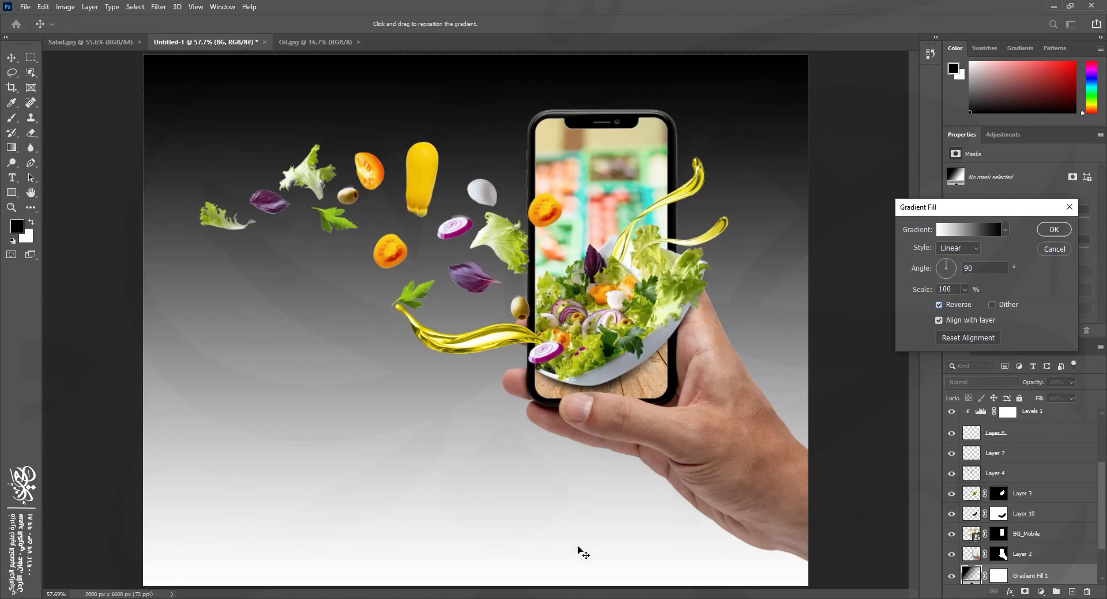
left_click_drag(926, 293, 913, 292)
mouse_move(749, 320)
left_mouse_down()
mouse_move(752, 245)
mouse_move(753, 340)
mouse_move(755, 311)
left_mouse_up()
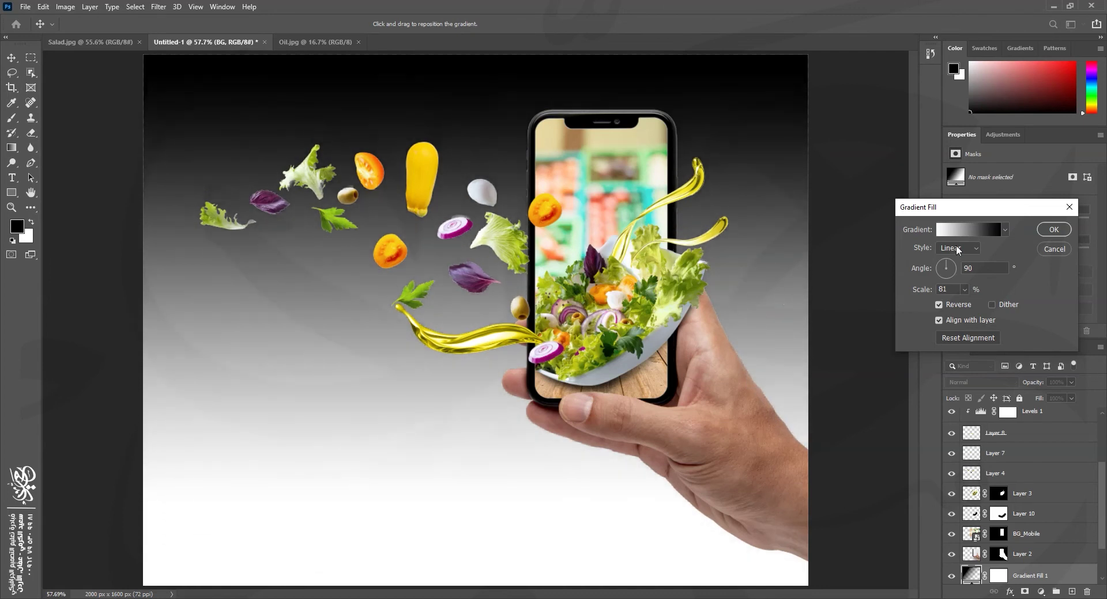
left_click(1055, 230)
key("z")
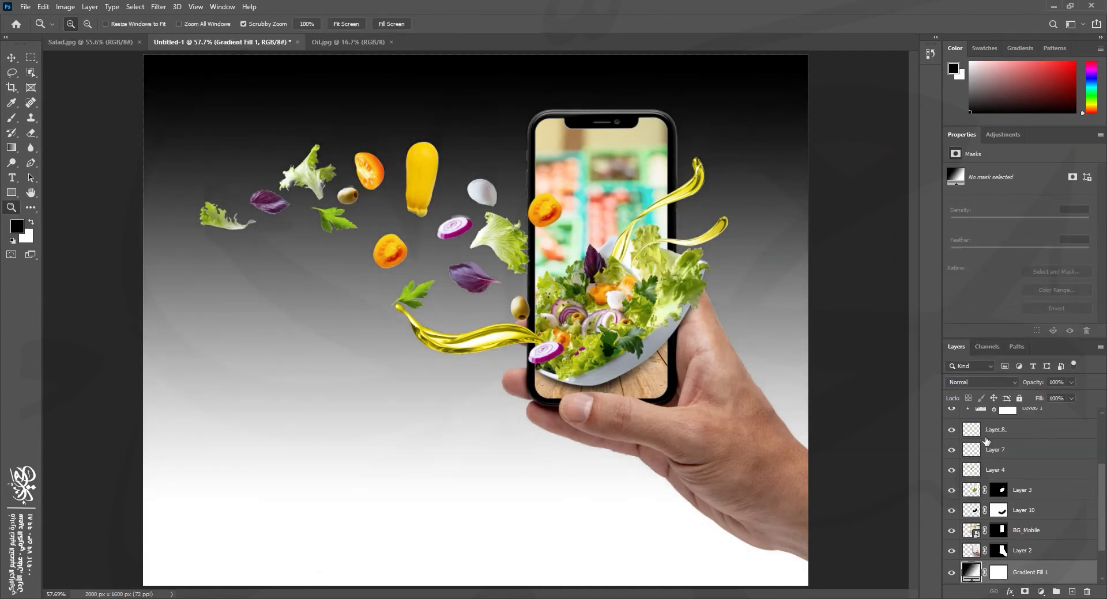
Step: Set the gradient fill layer's blending mode to Screen
left_click(971, 387)
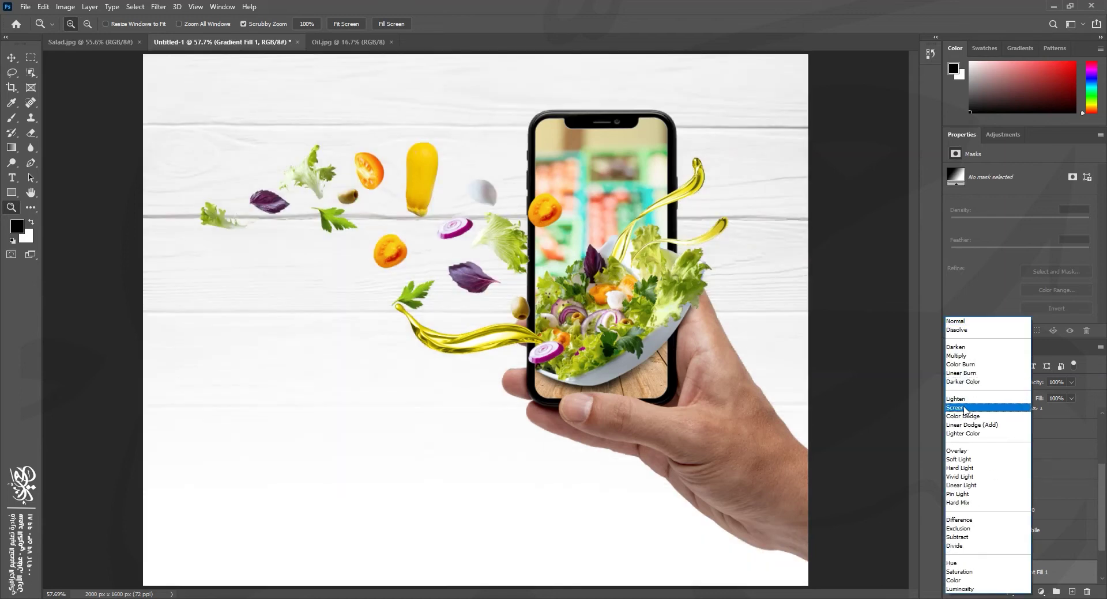
left_click(964, 408)
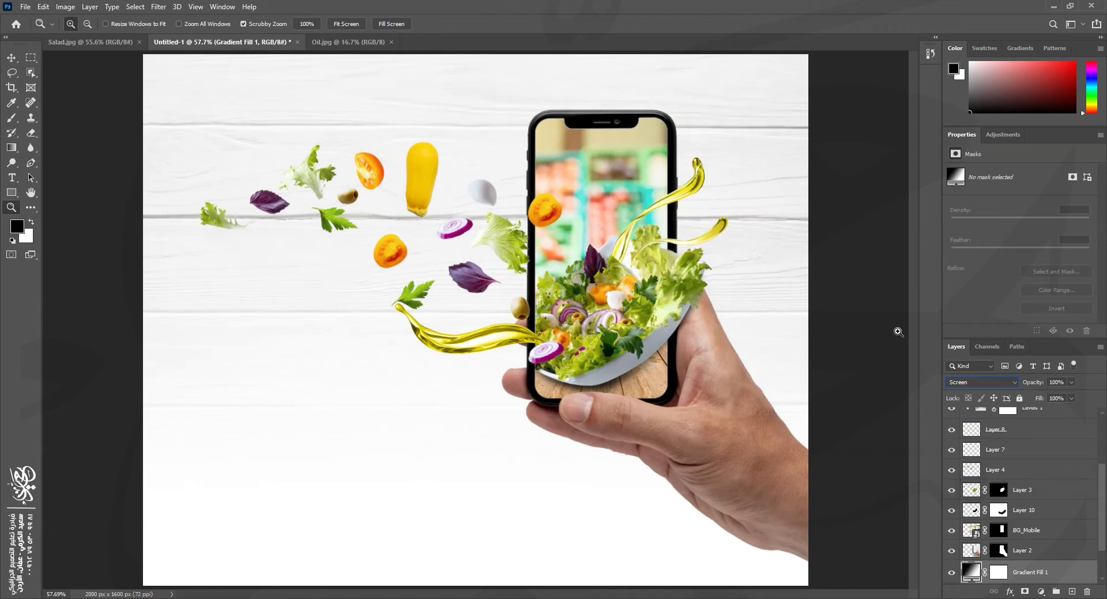
left_click(971, 382)
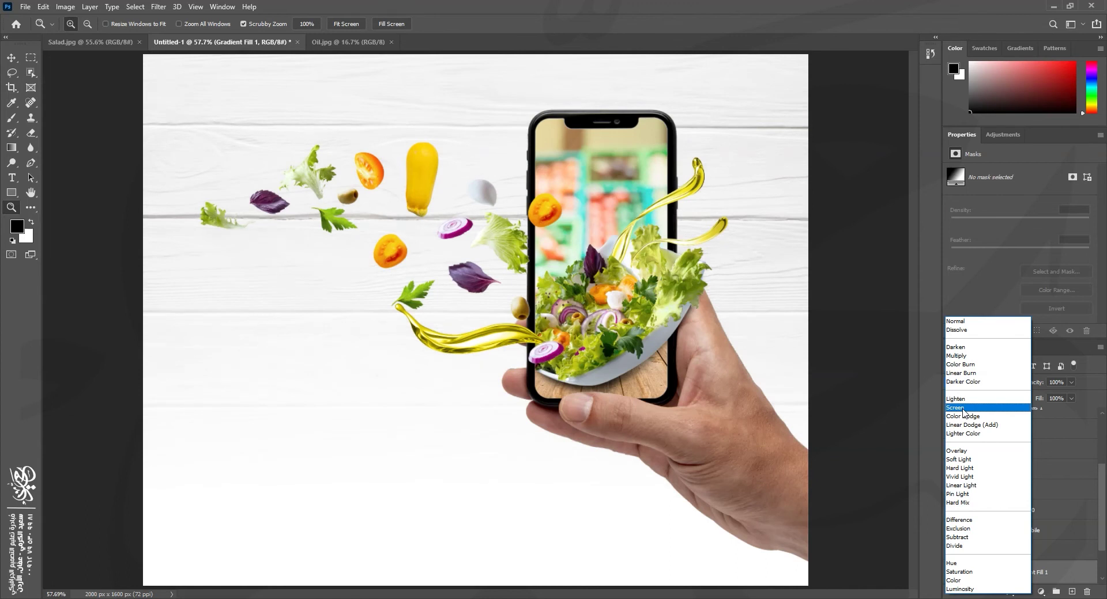
left_click(962, 409)
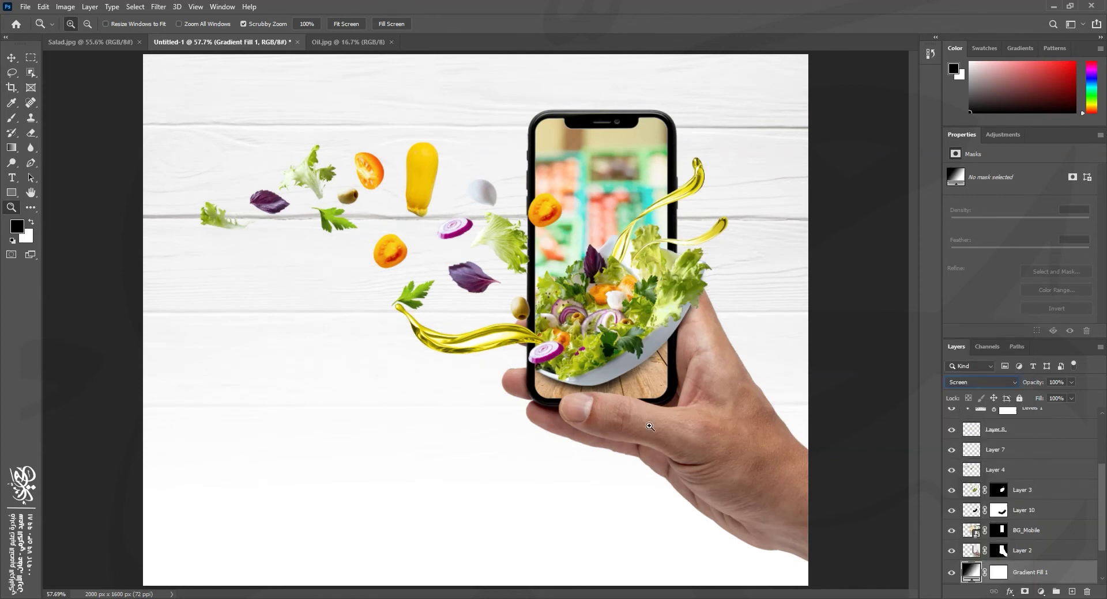
Step: Reduce the gradient fill's scale to 64% and shift the gradient slightly lower on the canvas
double_click(970, 572)
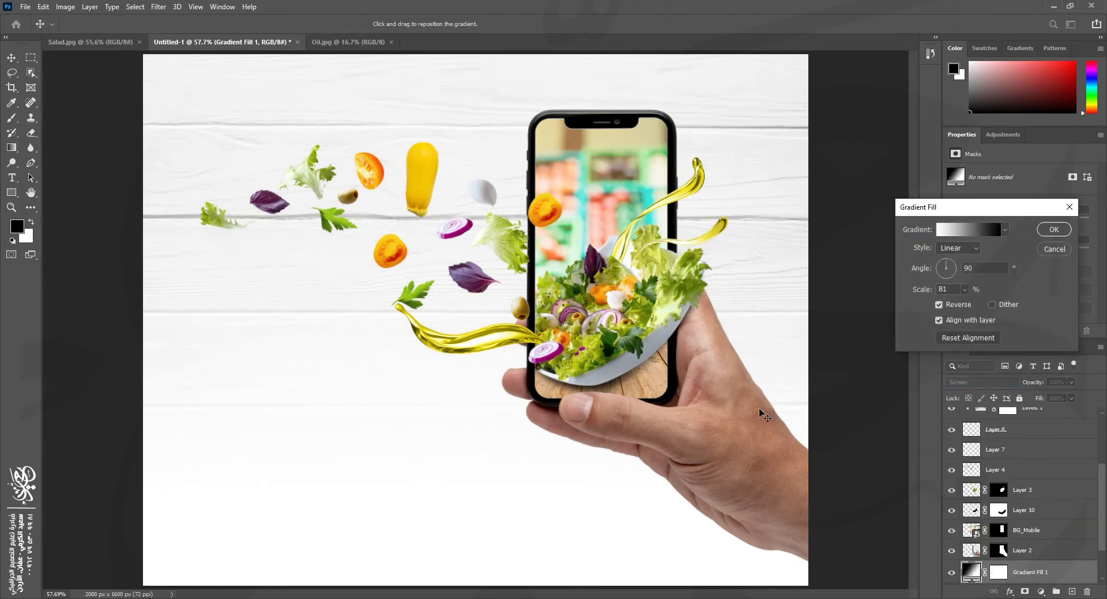
left_click_drag(956, 287, 893, 291)
left_click_drag(445, 425, 436, 455)
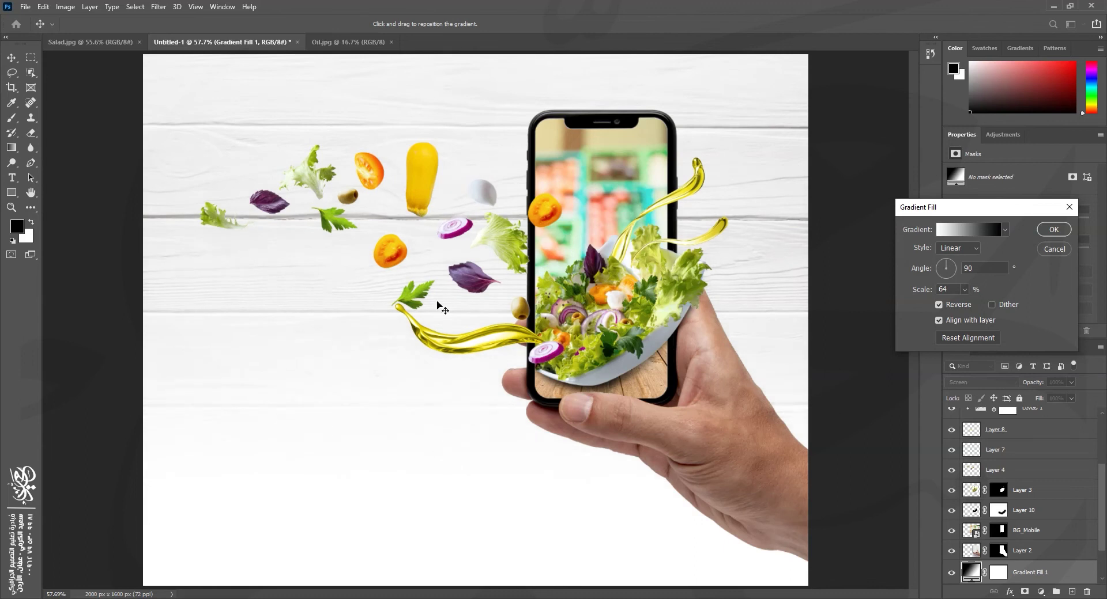
key("z")
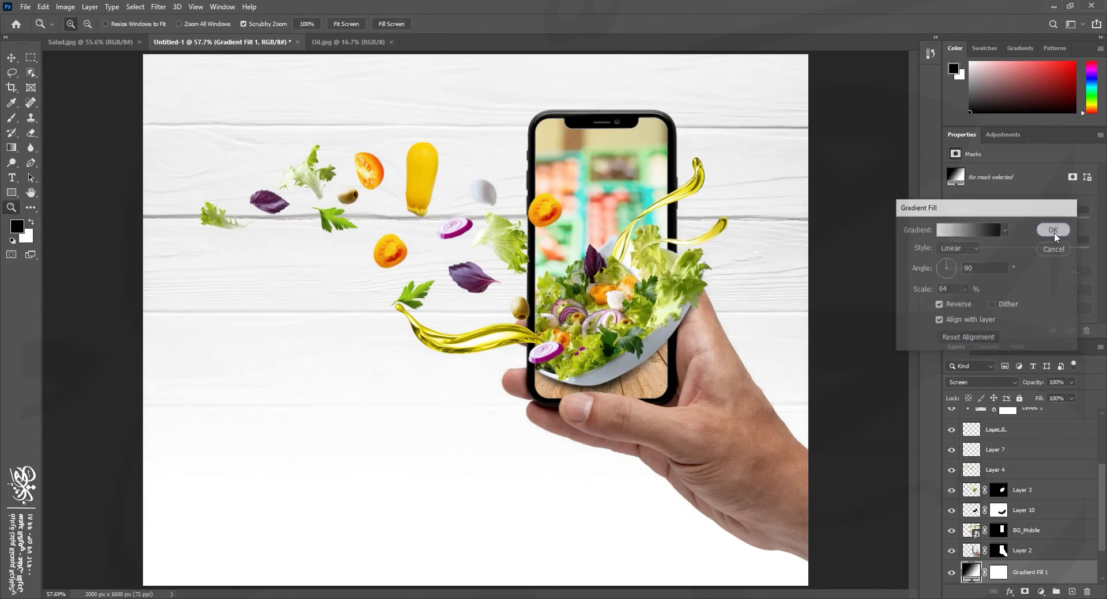
left_click(1054, 230)
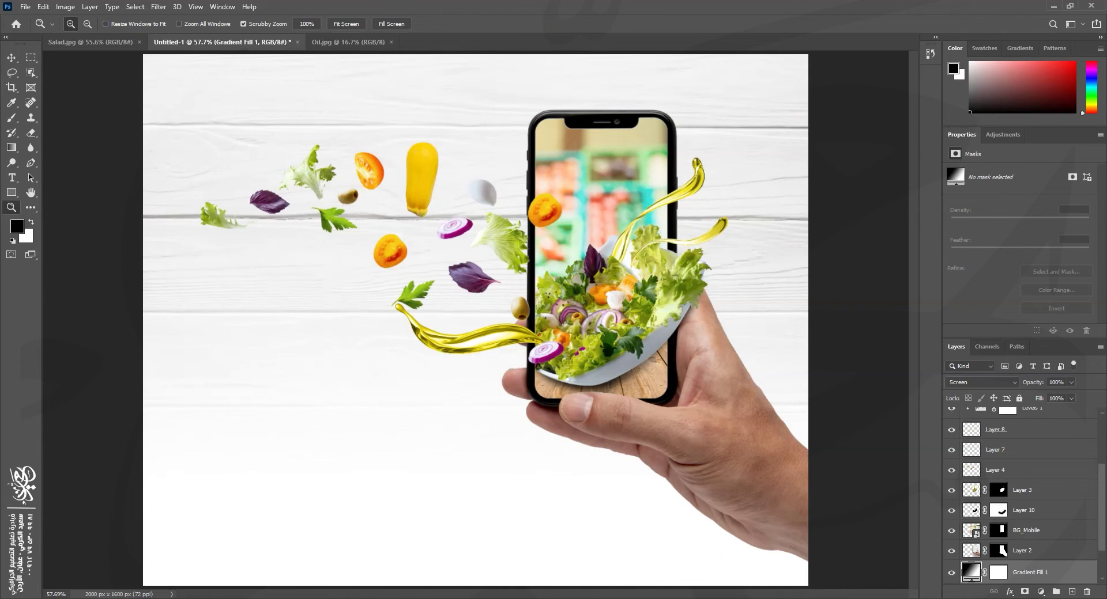
Step: Compare the composition with the finished Salad.jpg reference to check its rectangle, headline and logo
left_click(1053, 6)
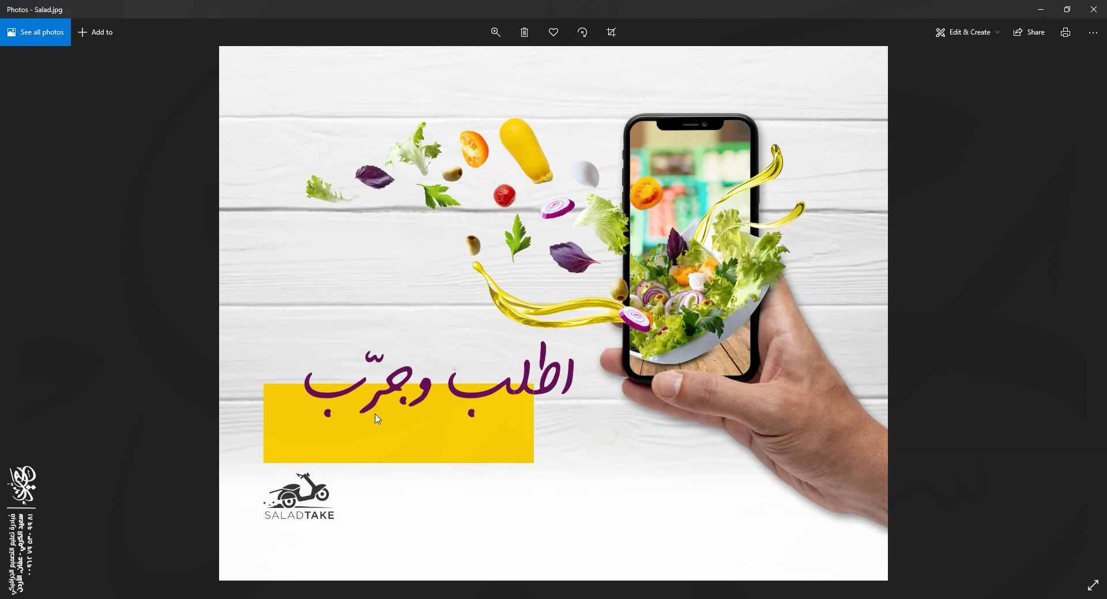
key("alt+Tab")
scroll(1030, 501, "up", 3)
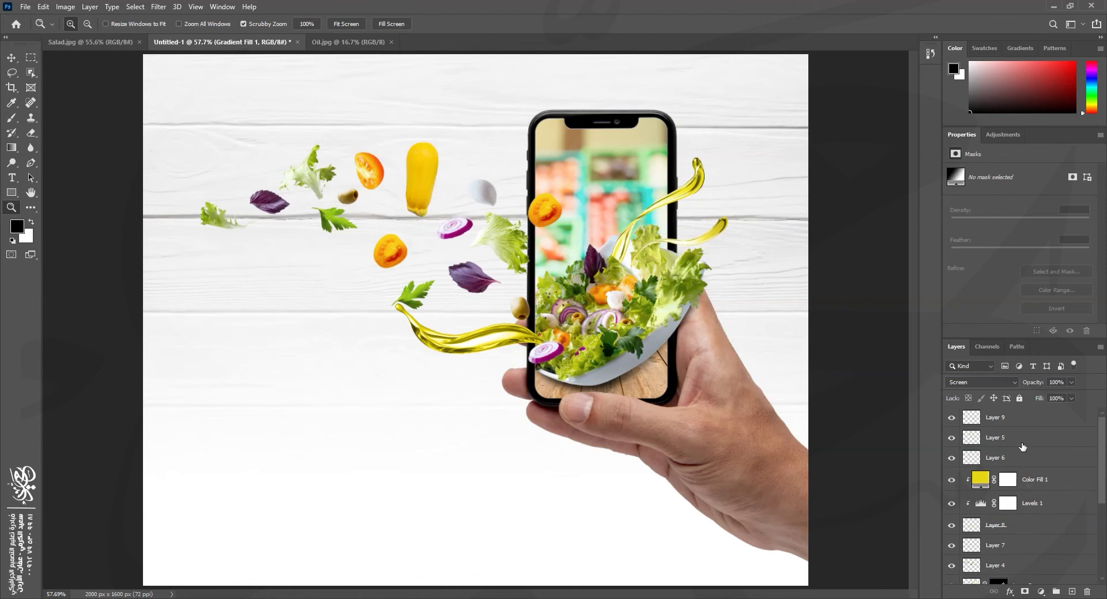
Step: With Layer 9 active, set the Rectangle Tool's fill to yellow #fad100 sampled from the yellow pepper
left_click(1019, 420)
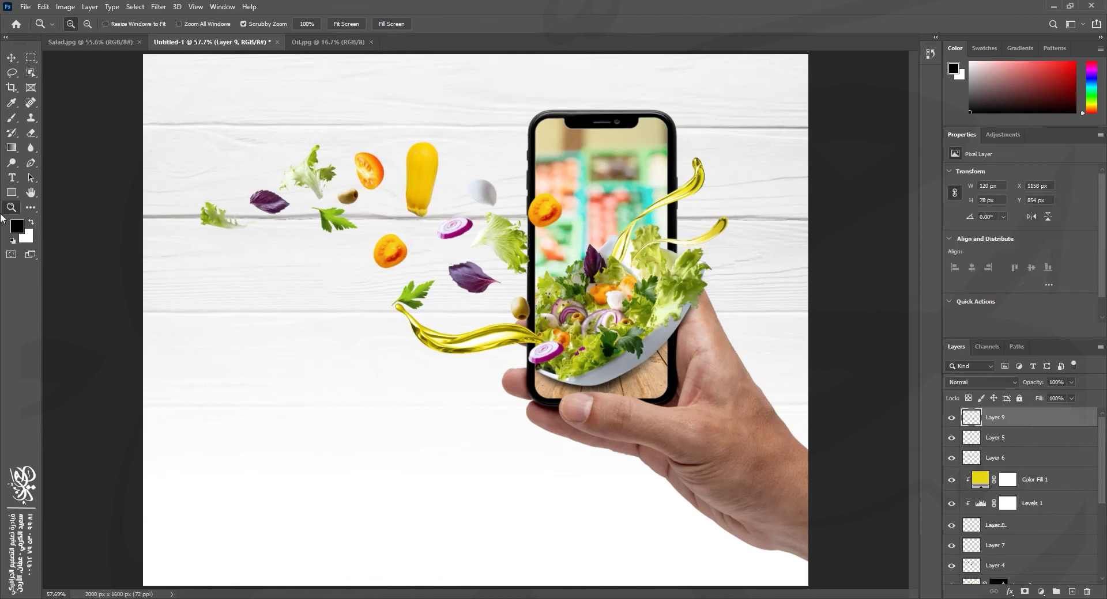
left_click(11, 193)
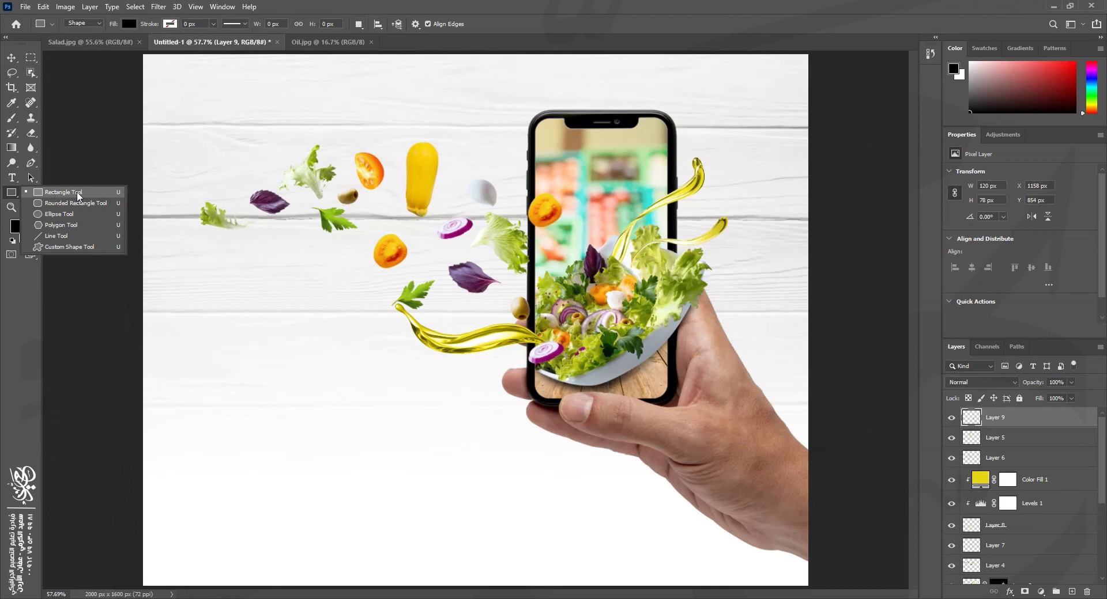
left_click(75, 192)
left_click(129, 24)
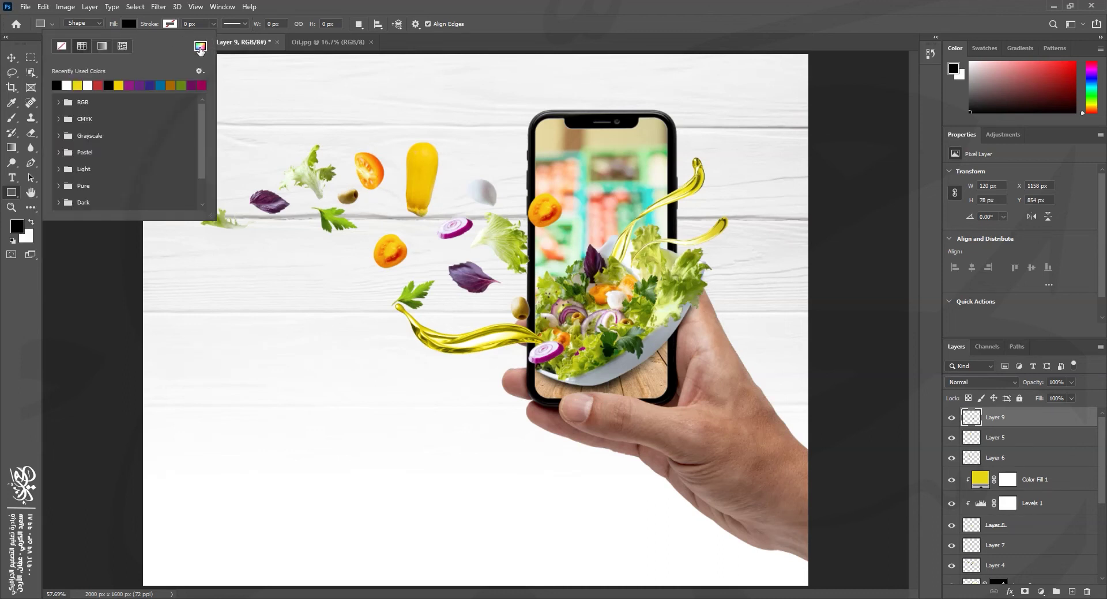
left_click(200, 47)
left_click_drag(899, 201, 890, 262)
left_click(969, 236)
left_click_drag(969, 242, 960, 292)
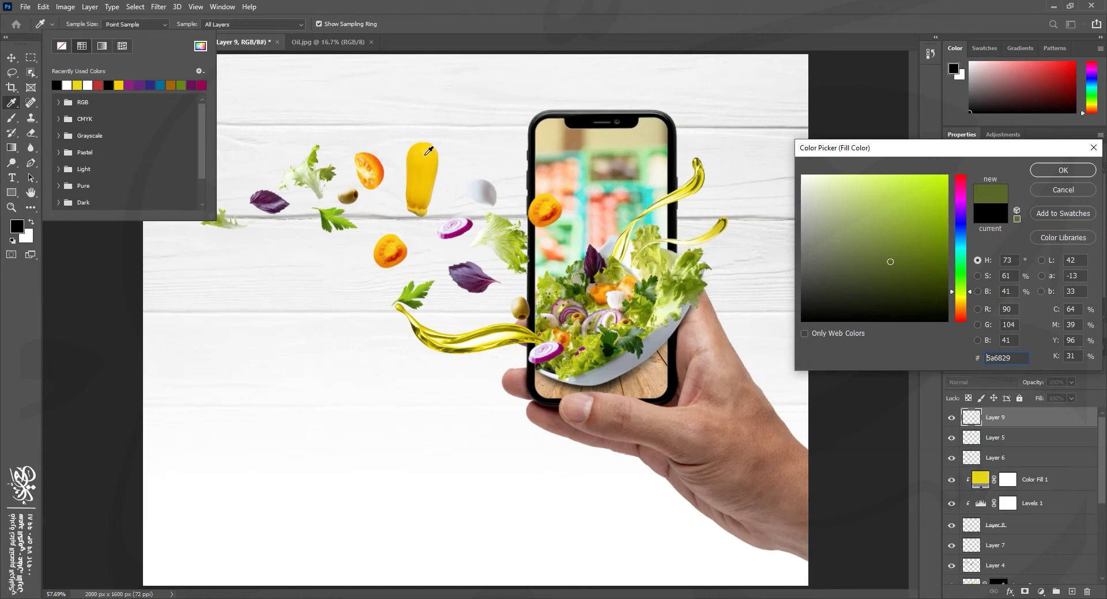
left_click(426, 155)
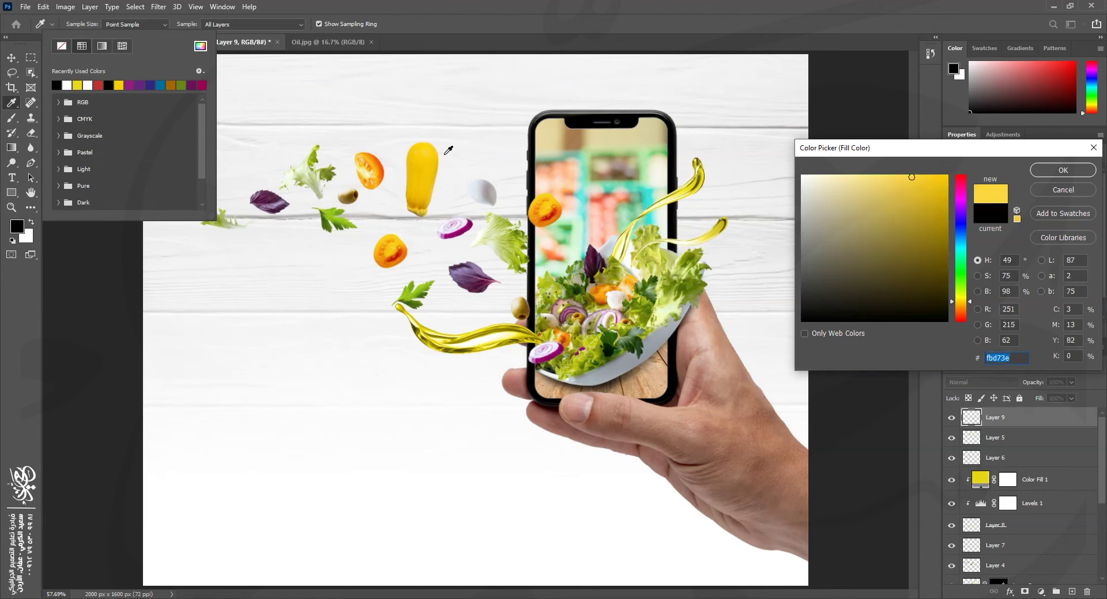
mouse_move(419, 167)
left_mouse_down()
mouse_move(427, 173)
mouse_move(432, 155)
left_mouse_up()
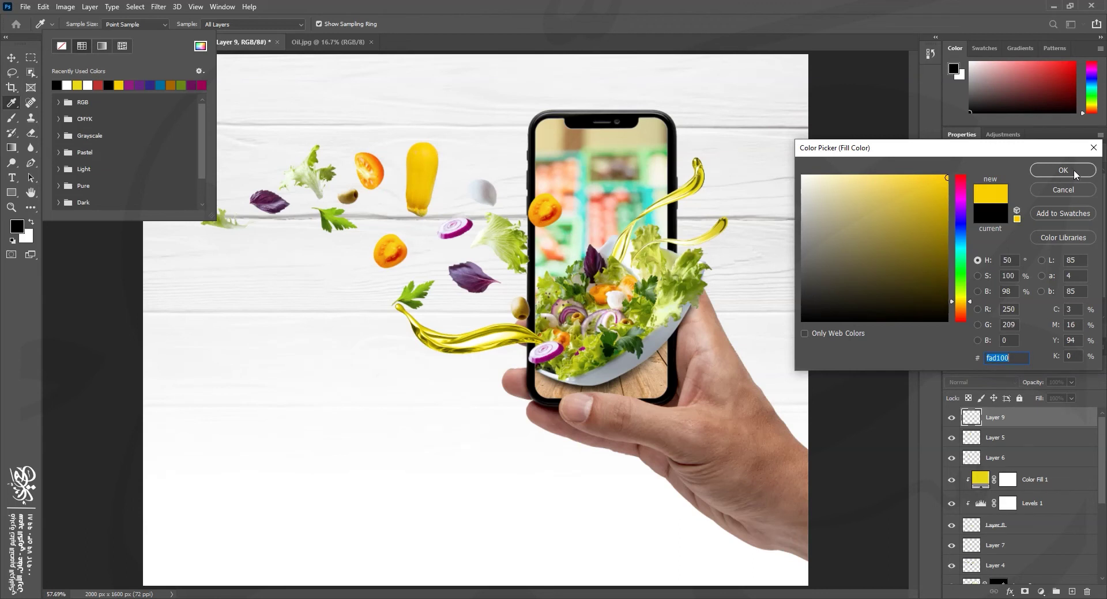
key("Return")
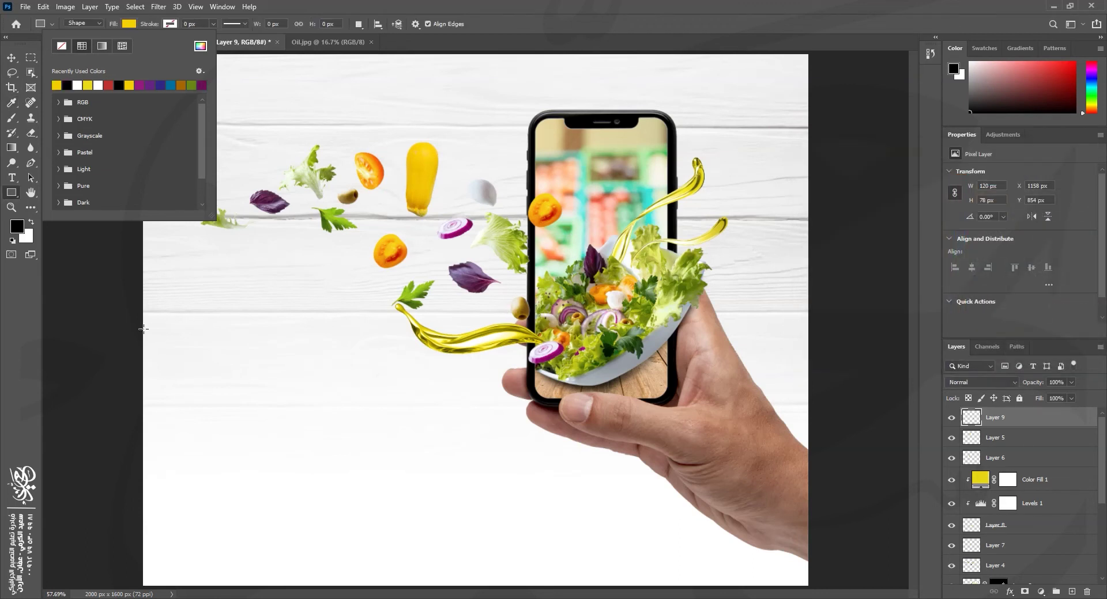
Step: Draw a yellow rectangle about 698 × 302 px on the canvas's lower left area, below the flying ingredients
left_click(190, 368)
left_click_drag(188, 359, 420, 459)
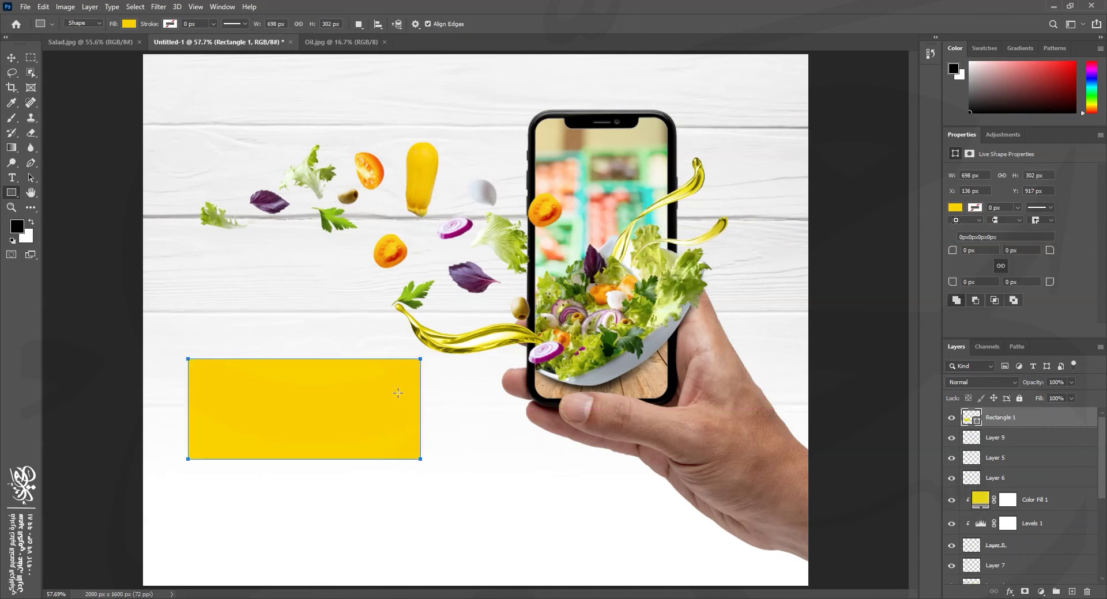
key("v")
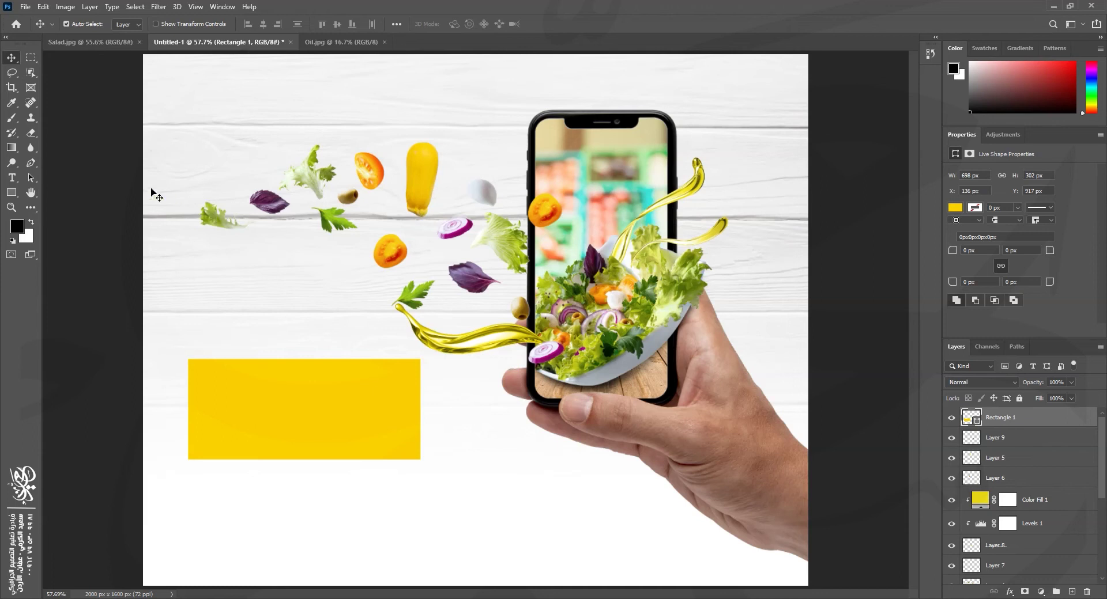
Step: Start a text layer just above the yellow rectangle and enlarge its placeholder text to 122 pt
left_click(11, 178)
left_click(348, 324)
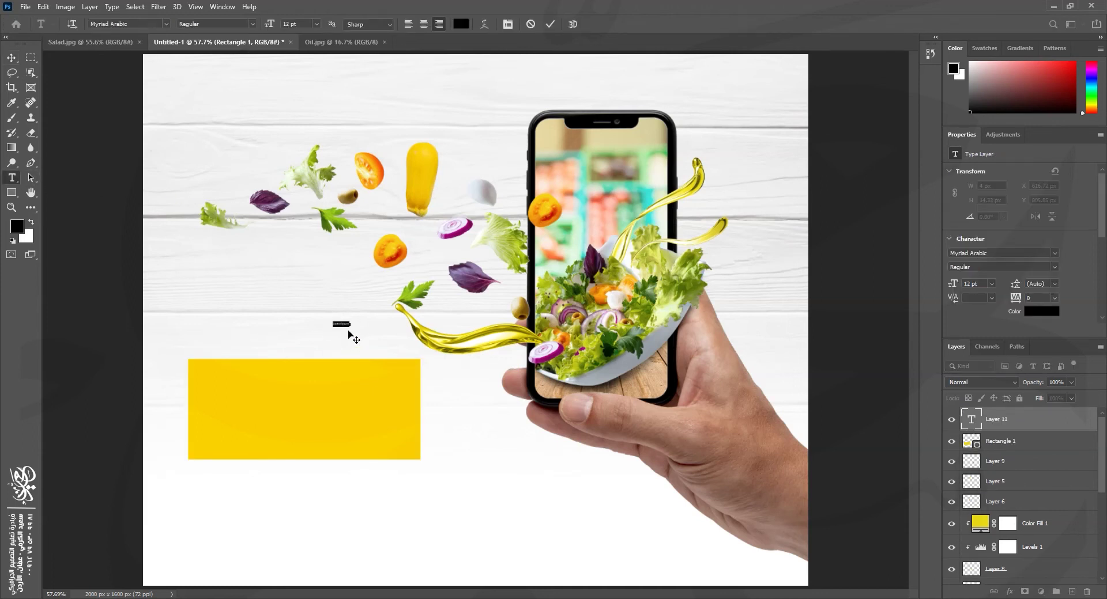
left_click(316, 24)
left_click(305, 171)
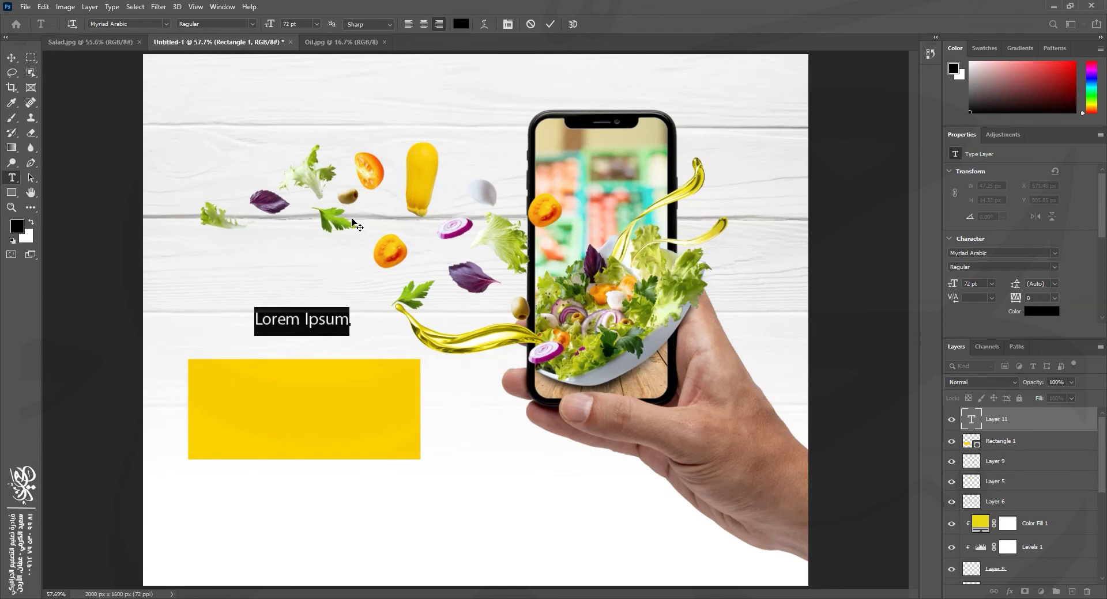
key("ctrl+shift+period")
key("ctrl+shift+period")
key("ctrl+shift+period")
key("ctrl+shift+period")
key("ctrl+shift+period")
key("ctrl+shift+period")
key("ctrl+shift+period")
key("ctrl+shift+period")
key("ctrl+shift+period")
key("ctrl+shift+period")
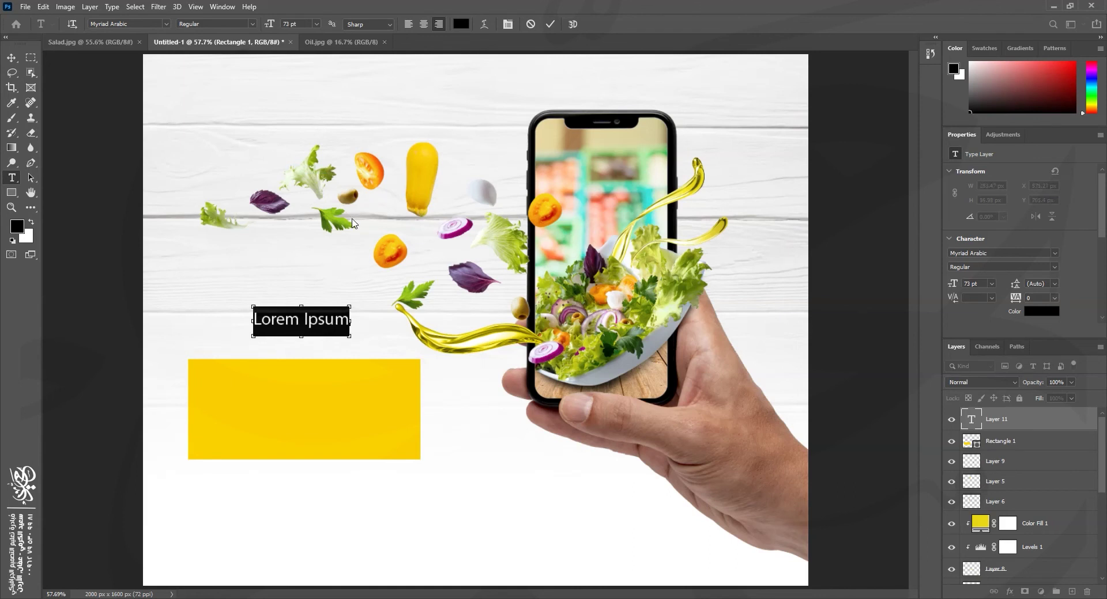
key("ctrl+shift+period")
key("ctrl+shift+period")
key("ctrl+shift+period")
key("ctrl+shift+period")
key("ctrl+shift+period")
key("ctrl+shift+period")
key("ctrl+shift+period")
key("ctrl+shift+period")
key("ctrl+shift+period")
key("ctrl+shift+period")
key("ctrl+shift+period")
key("ctrl+shift+period")
key("ctrl+shift+period")
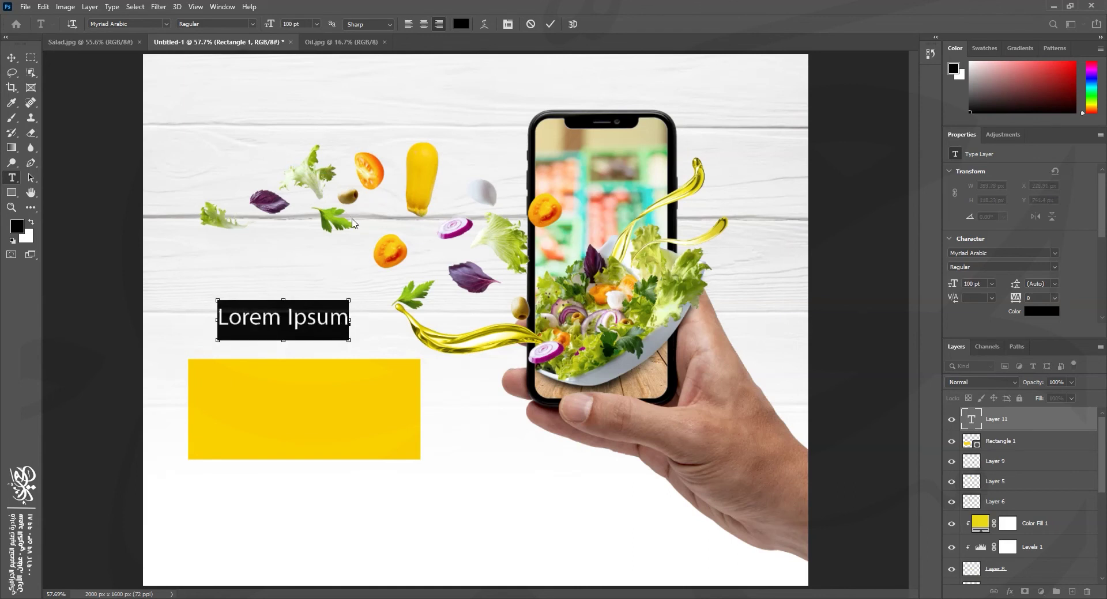
key("ctrl+shift+period")
key("ctrl+shift+period")
key("ctrl+shift+period")
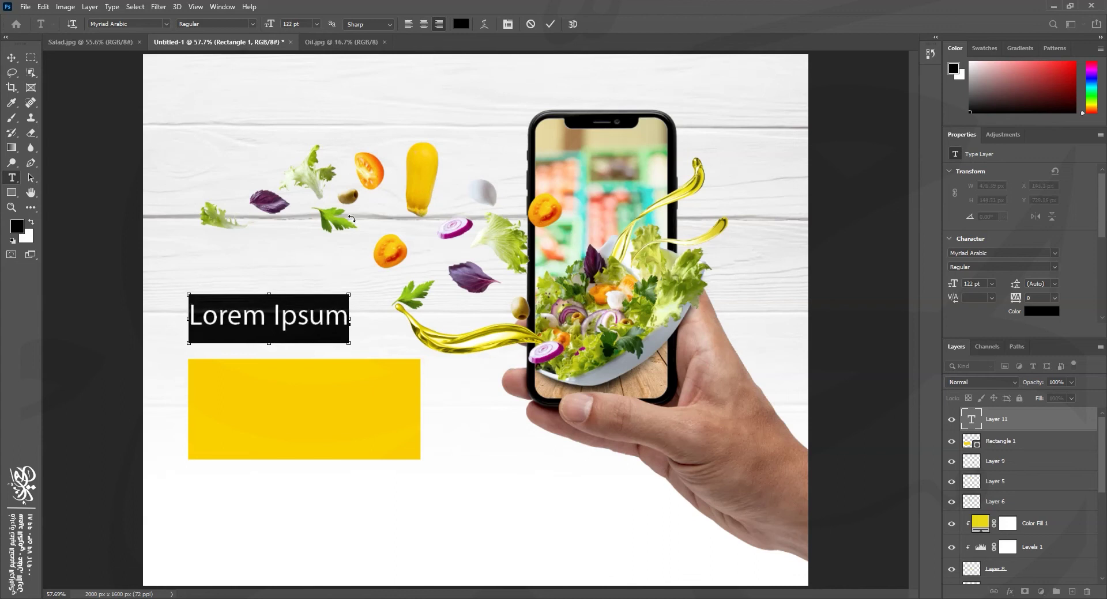
Step: Replace the placeholder text with the Arabic headline "اطلب وجرّب" and commit it
key("BackSpace")
type("اطلب وجرّب")
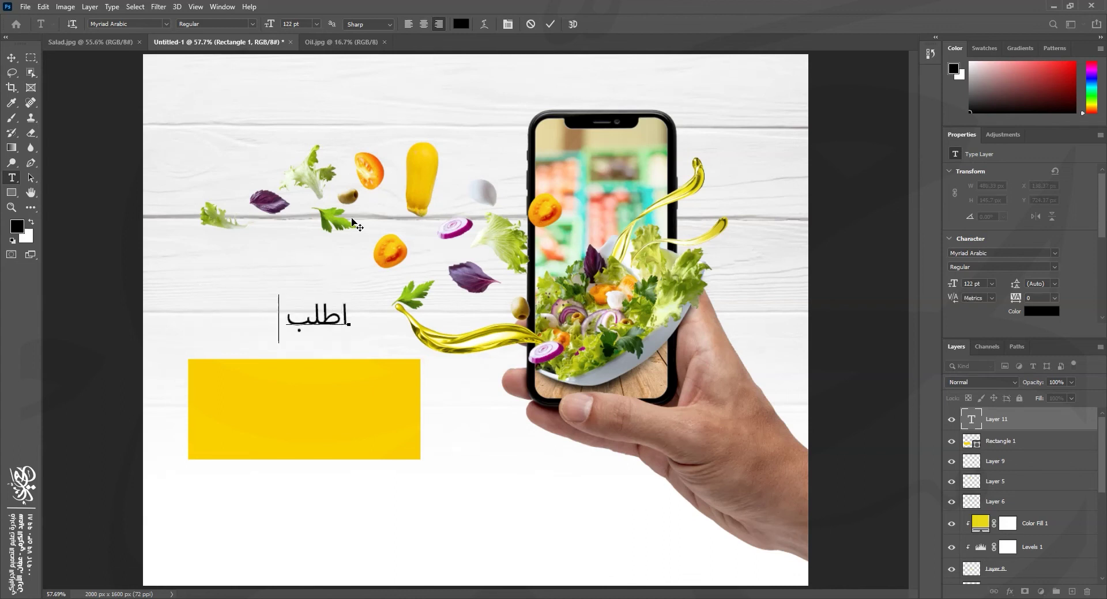
left_click(12, 57)
Step: Move the headline onto the yellow rectangle's upper edge and scale it to about 133%
left_click_drag(326, 328, 385, 378)
key("ctrl+t")
left_click_drag(271, 396, 235, 419)
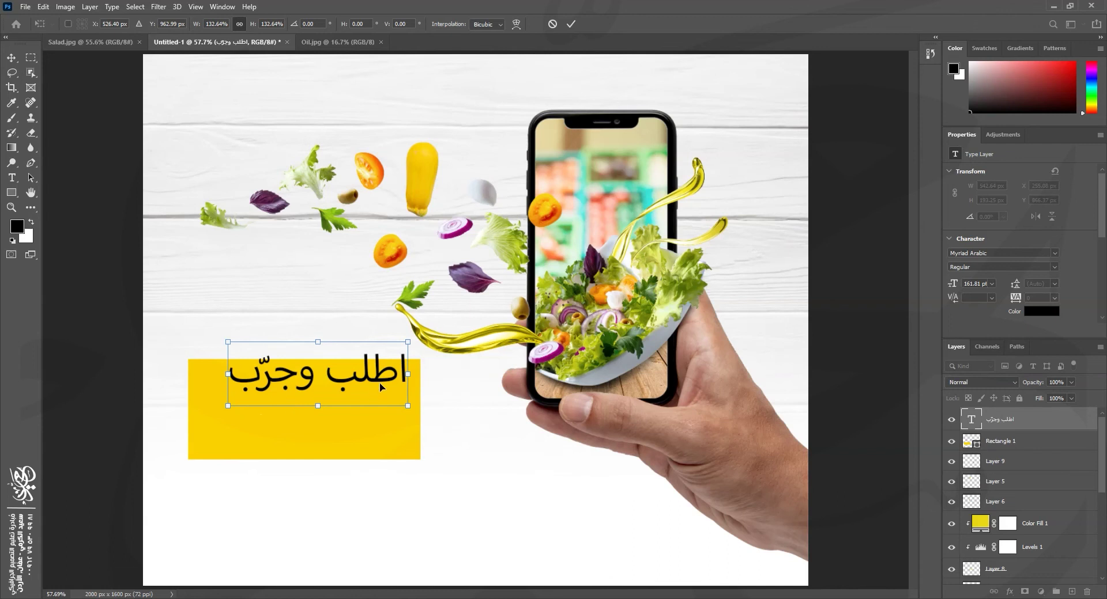
left_click_drag(379, 382, 384, 378)
key("Return")
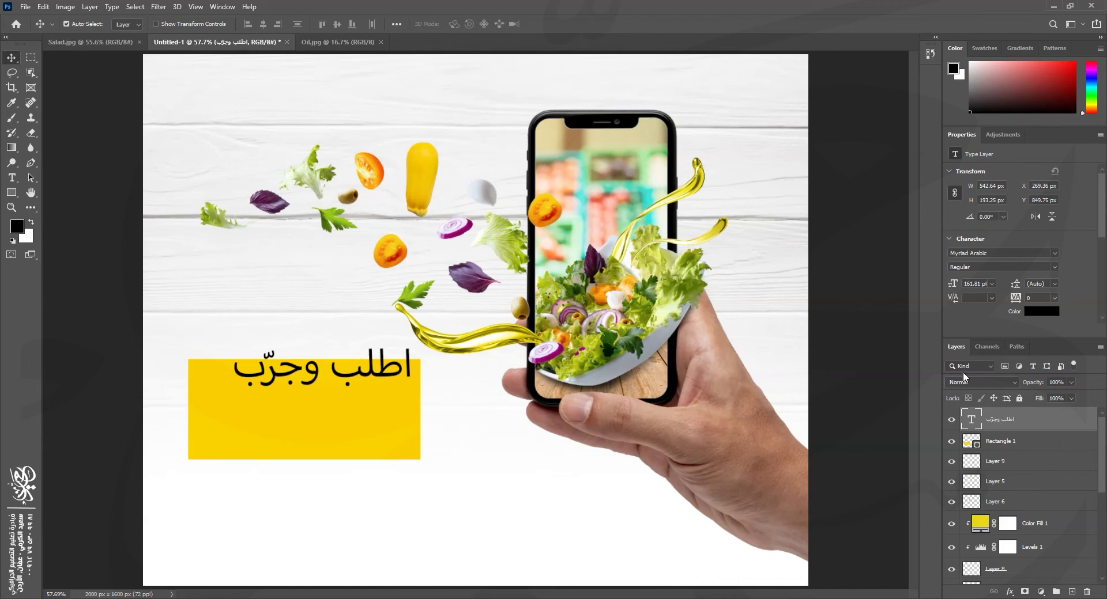
Step: Change the headline's font to Shekari Font Regular
double_click(971, 419)
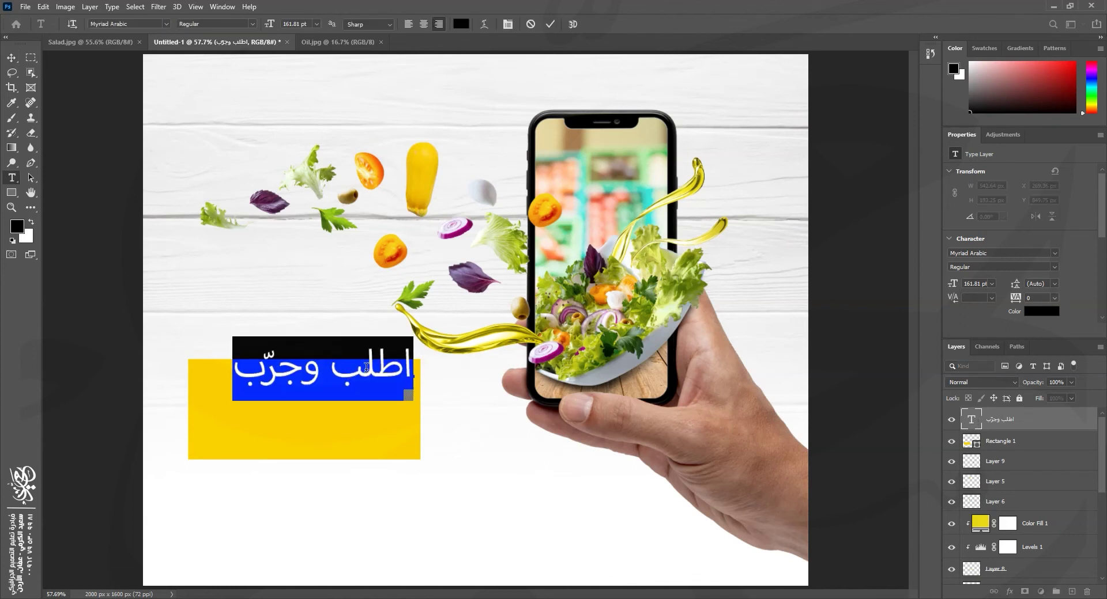
left_click(165, 25)
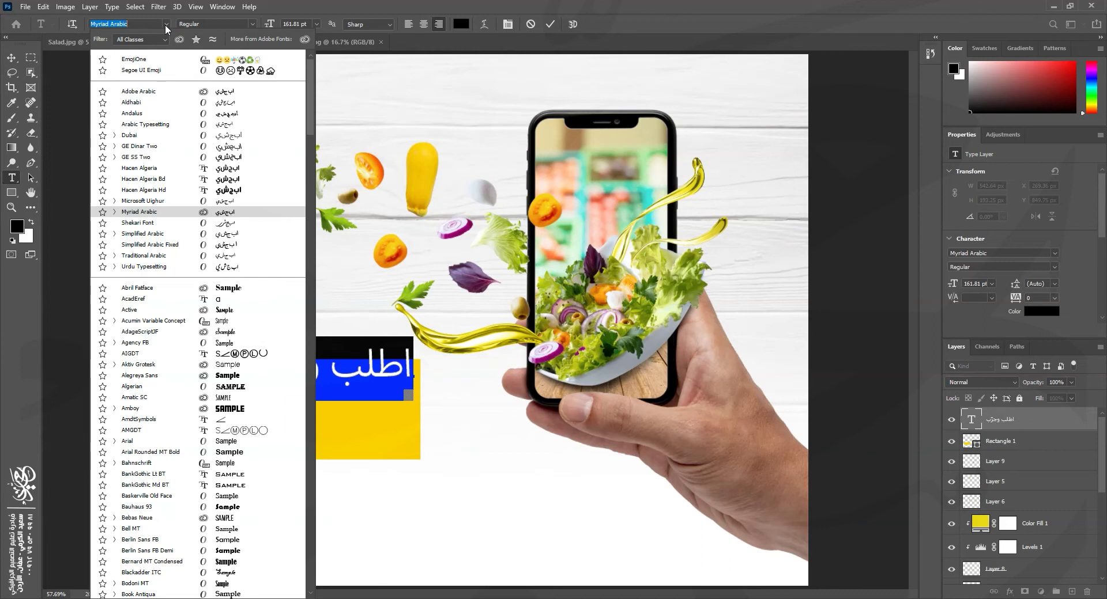
type("sh")
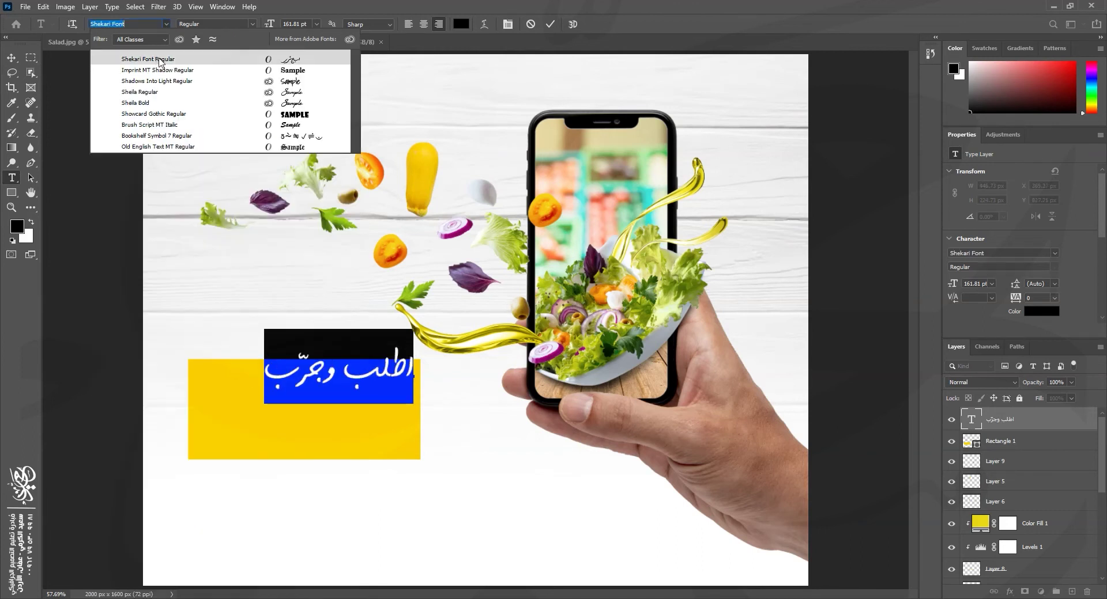
left_click(160, 61)
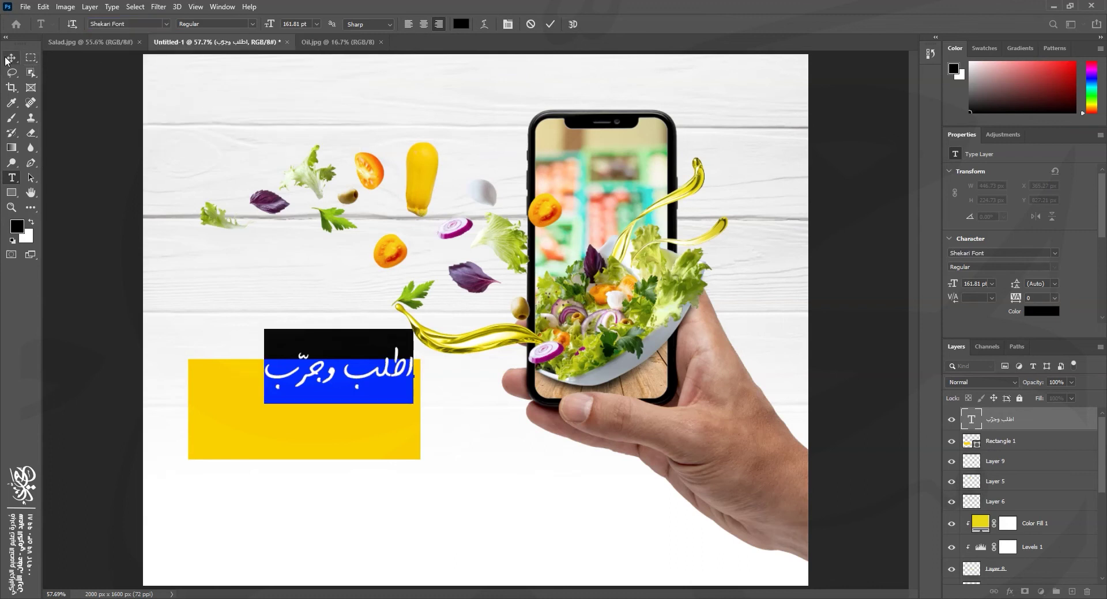
left_click(10, 60)
Step: Scale the headline to about 129% and raise it so it slightly overlaps the yellow rectangle's upper edge
key("ctrl+t")
left_click_drag(264, 404, 221, 429)
left_click_drag(390, 384, 391, 358)
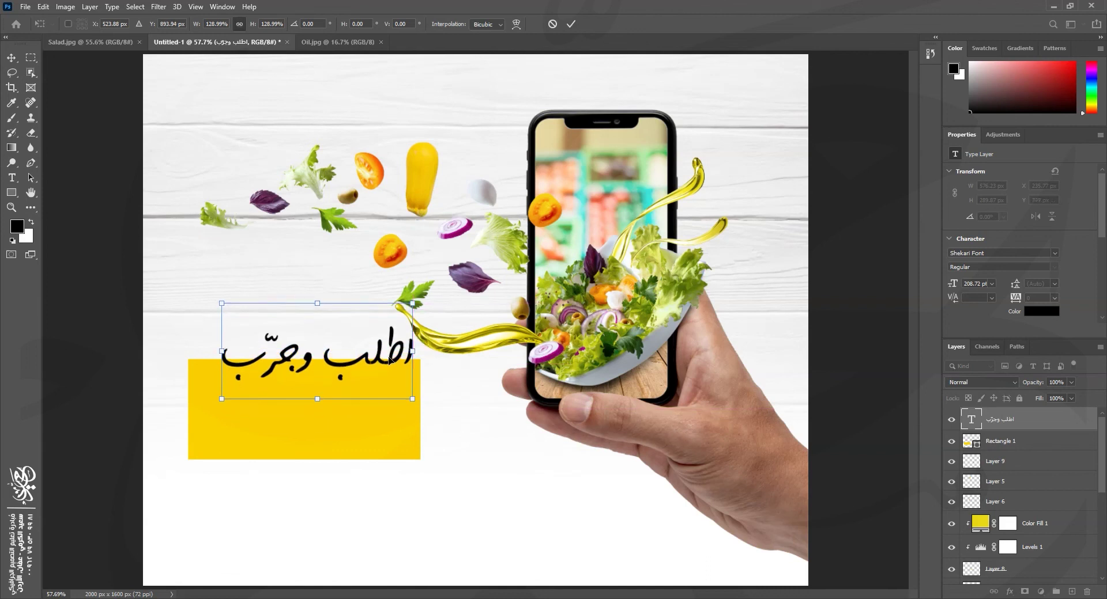
key("Return")
key("Up")
key("Up")
key("Up")
key("Up")
key("Up")
key("Up")
key("Up")
key("Up")
key("Up")
key("Up")
key("Up")
key("Up")
key("Up")
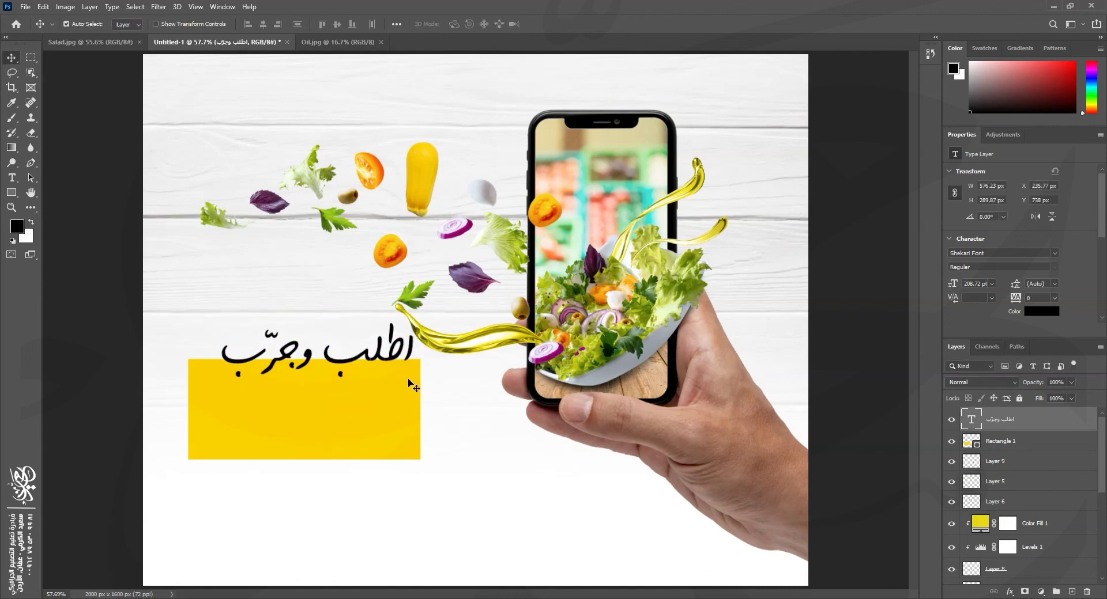
Step: Recolor the headline dark purple #4e1d40, sampled from the purple basil leaf beside the phone
double_click(972, 421)
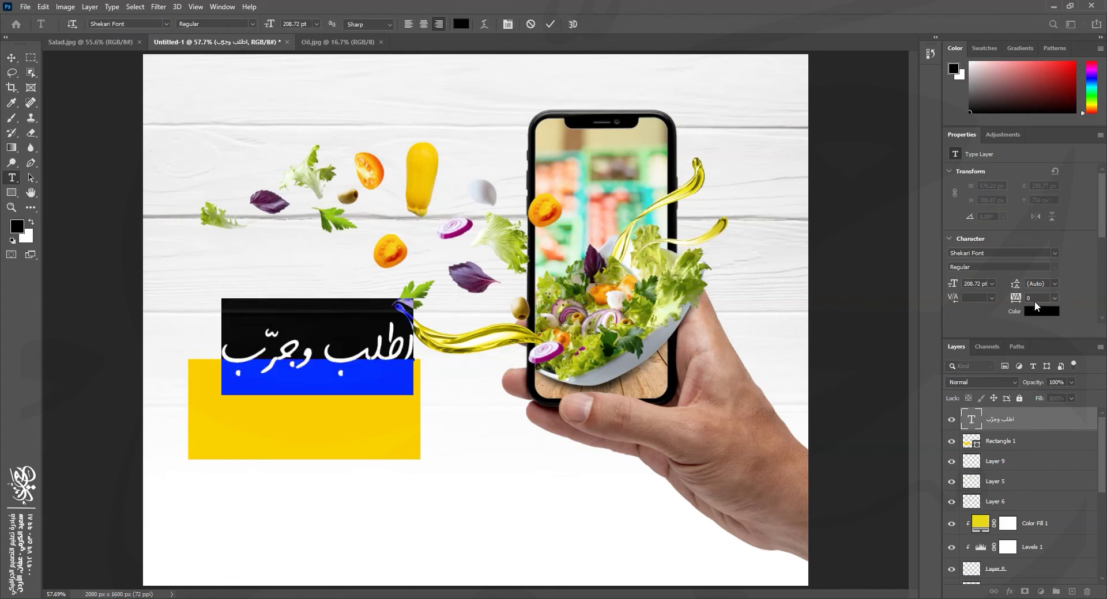
left_click(1045, 316)
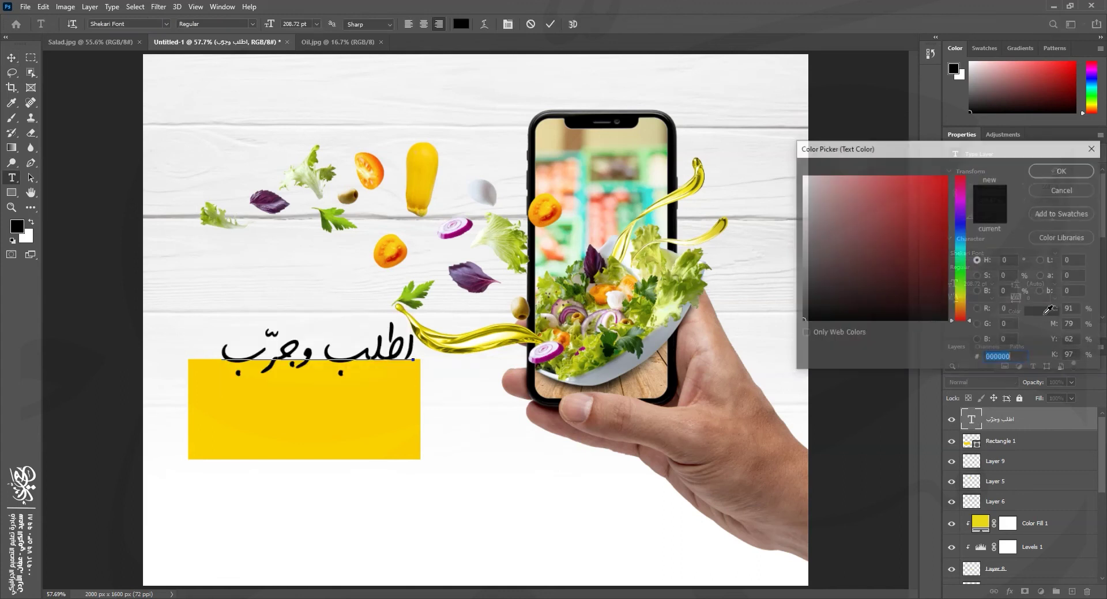
left_click(473, 268)
left_click(475, 279)
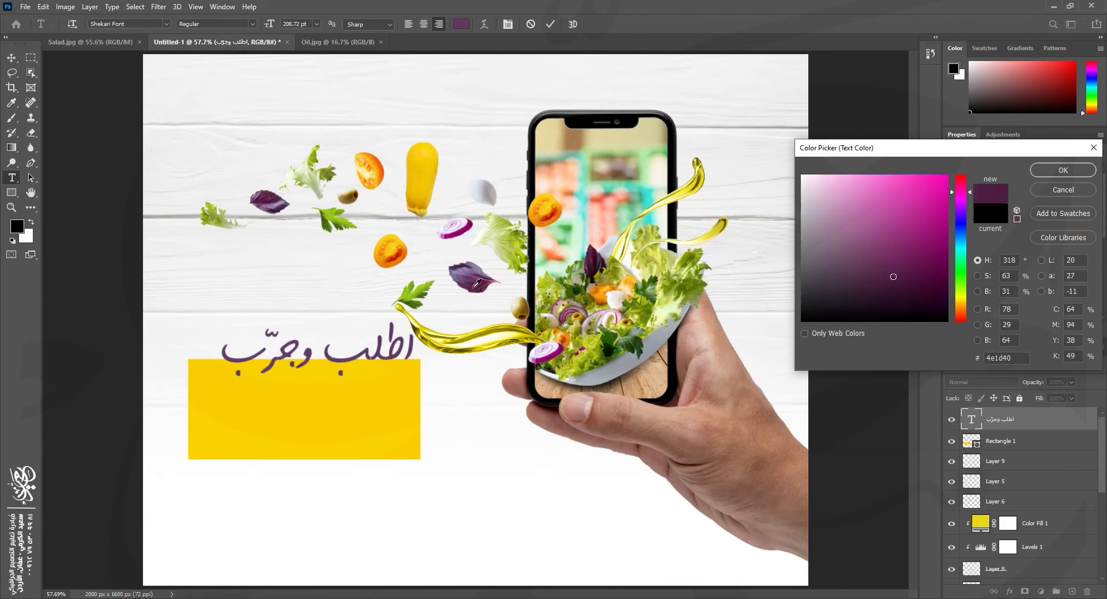
left_click(1062, 170)
left_click(12, 58)
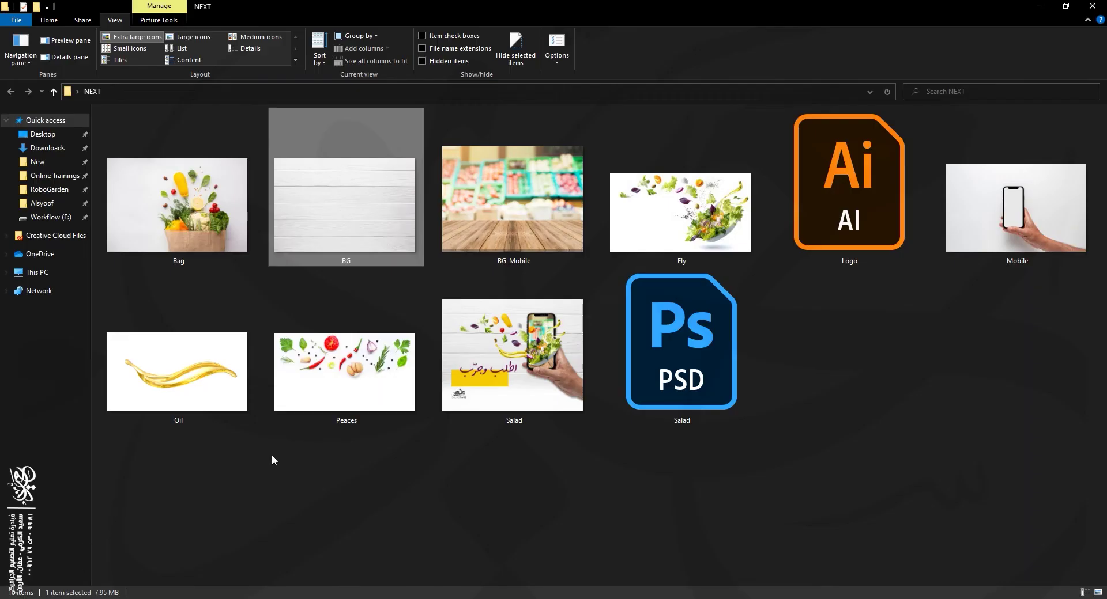
Step: Open the Logo file from the NEXT folder in Illustrator and copy the whole SALADTAKE scooter logo
left_click(552, 481)
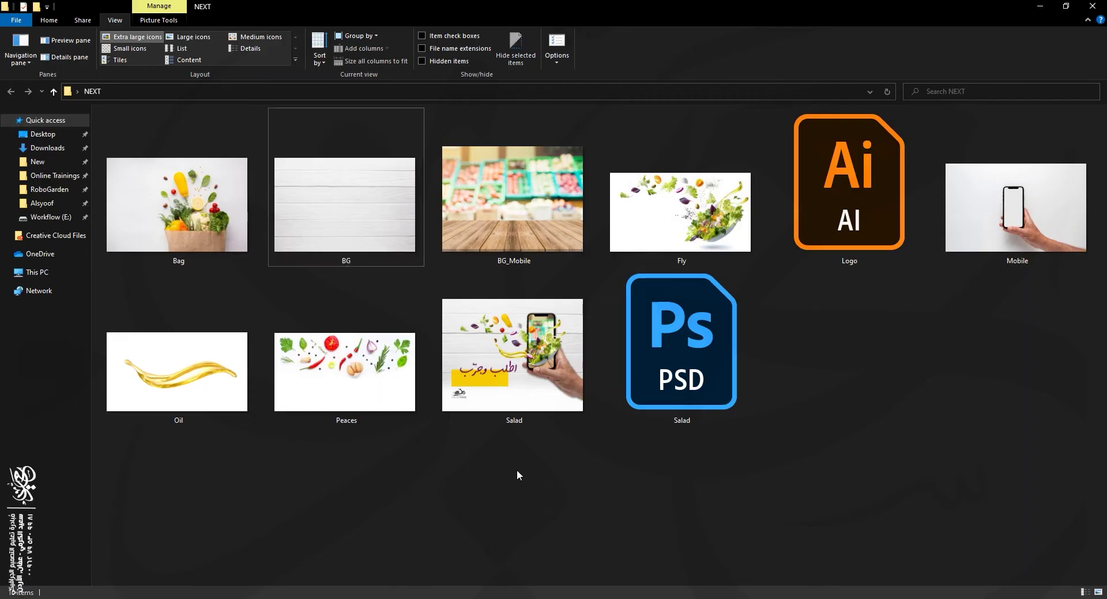
left_click(866, 186)
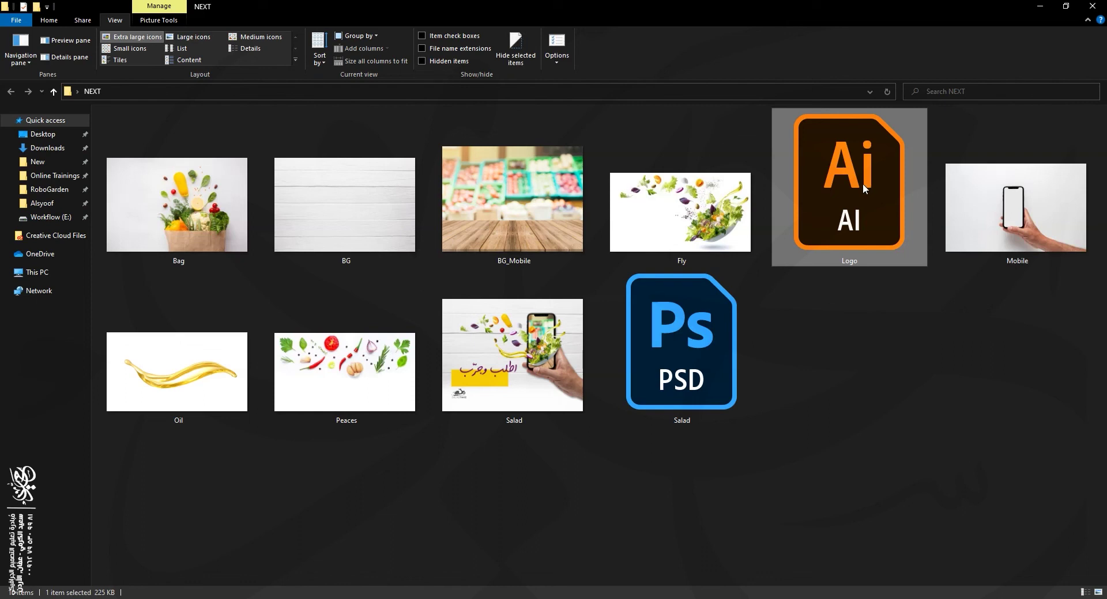
double_click(862, 183)
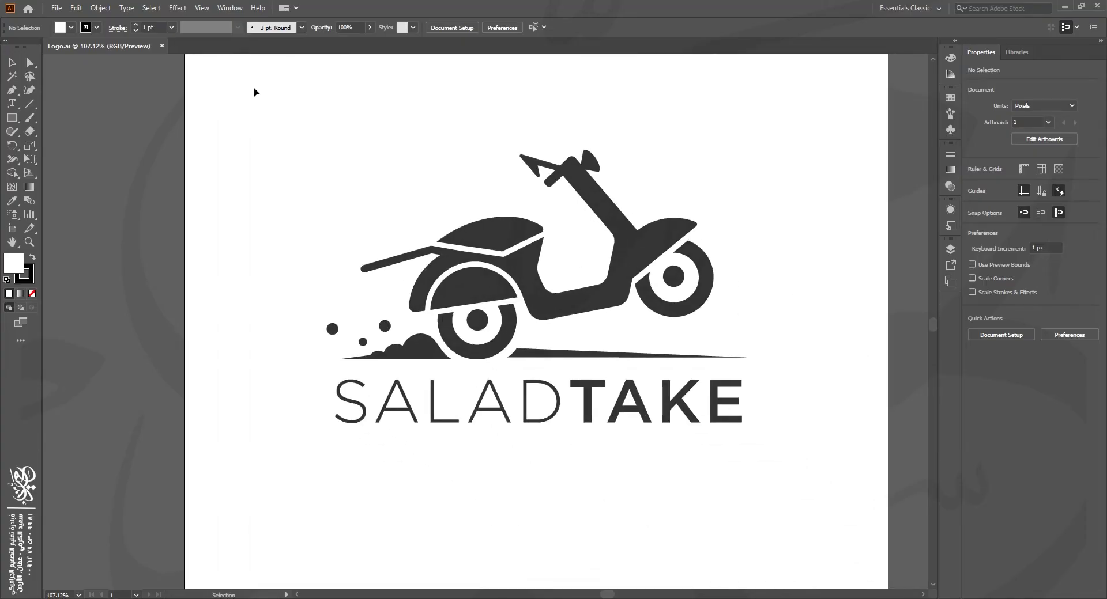
left_click_drag(253, 92, 758, 467)
key("v")
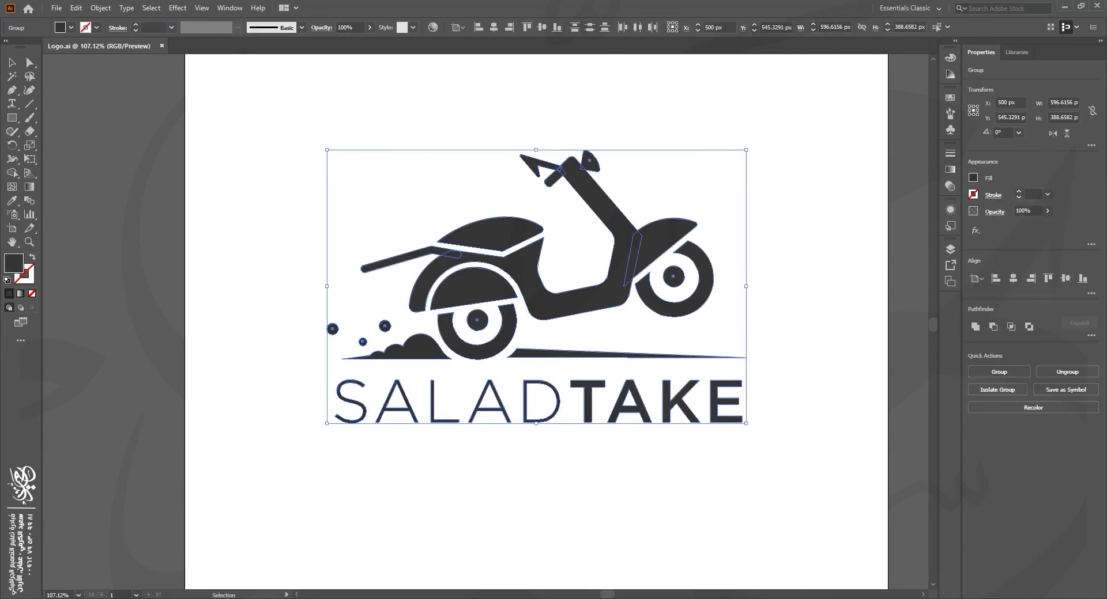
Step: Paste the copied logo into the Photoshop ad as a smart object, about 188 × 123 px, below the yellow rectangle's left end
left_click(501, 553)
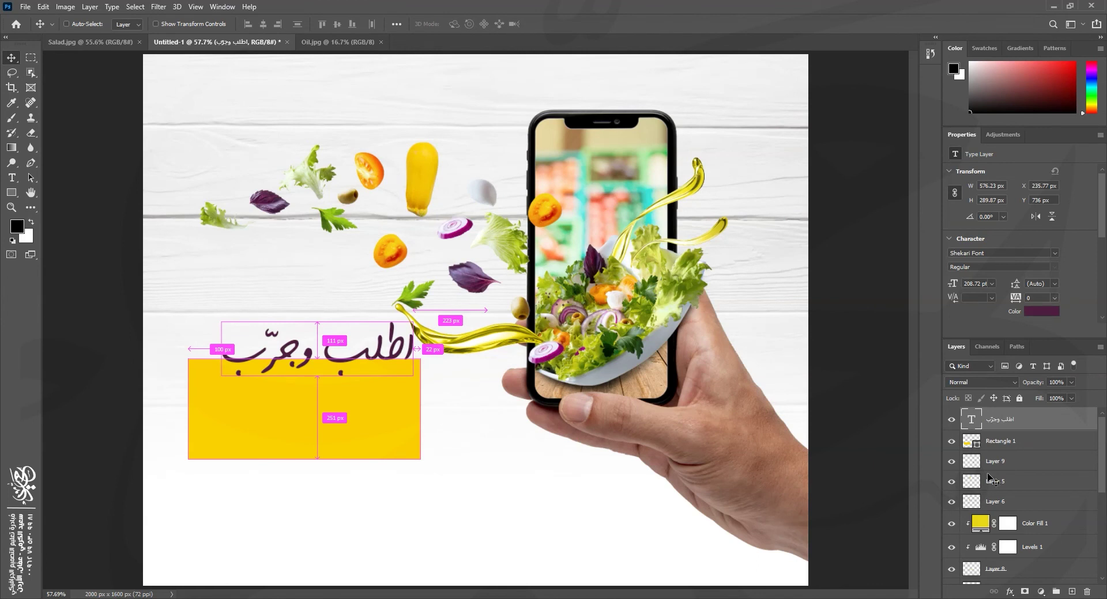
key("ctrl+v")
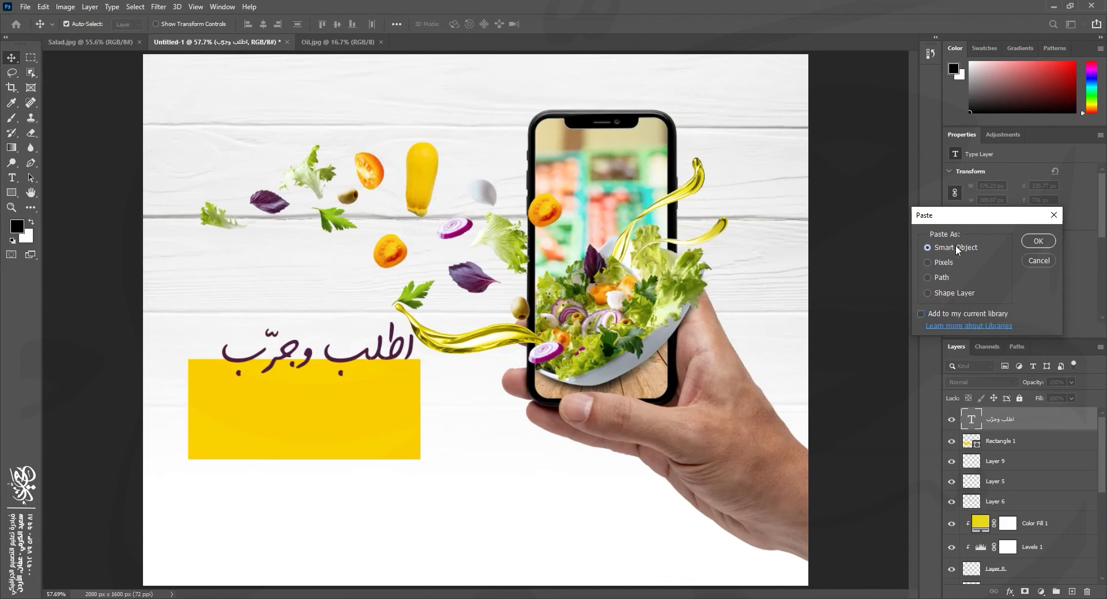
left_click(1038, 241)
left_click_drag(575, 256, 473, 323)
left_click_drag(439, 381, 252, 510)
key("Return")
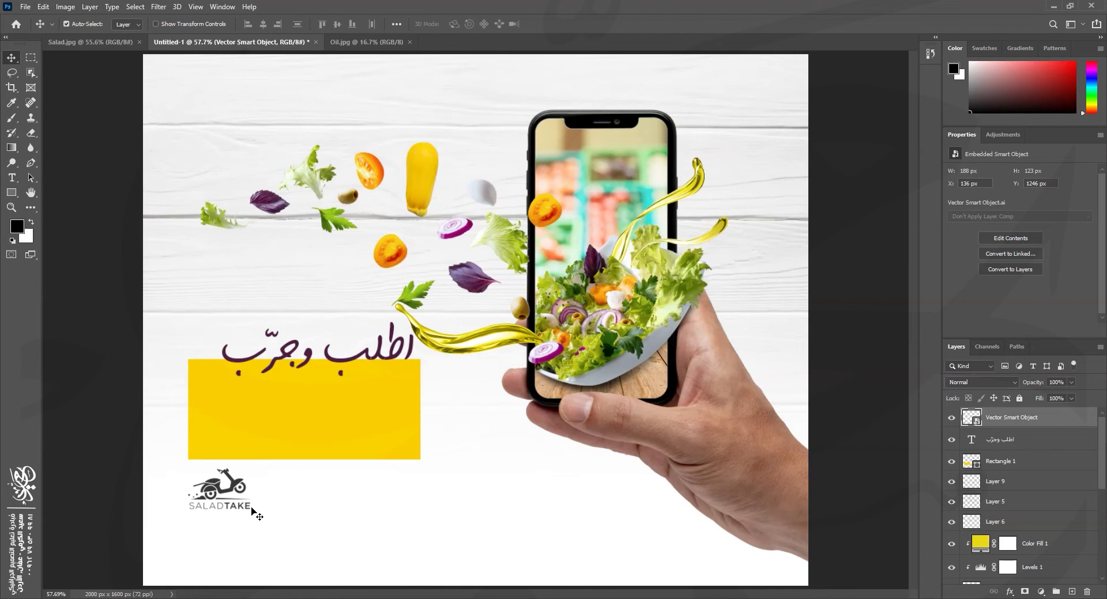
left_click(948, 420)
left_click(949, 420)
left_click(949, 420)
left_click(949, 419)
left_click(949, 420)
left_click(949, 420)
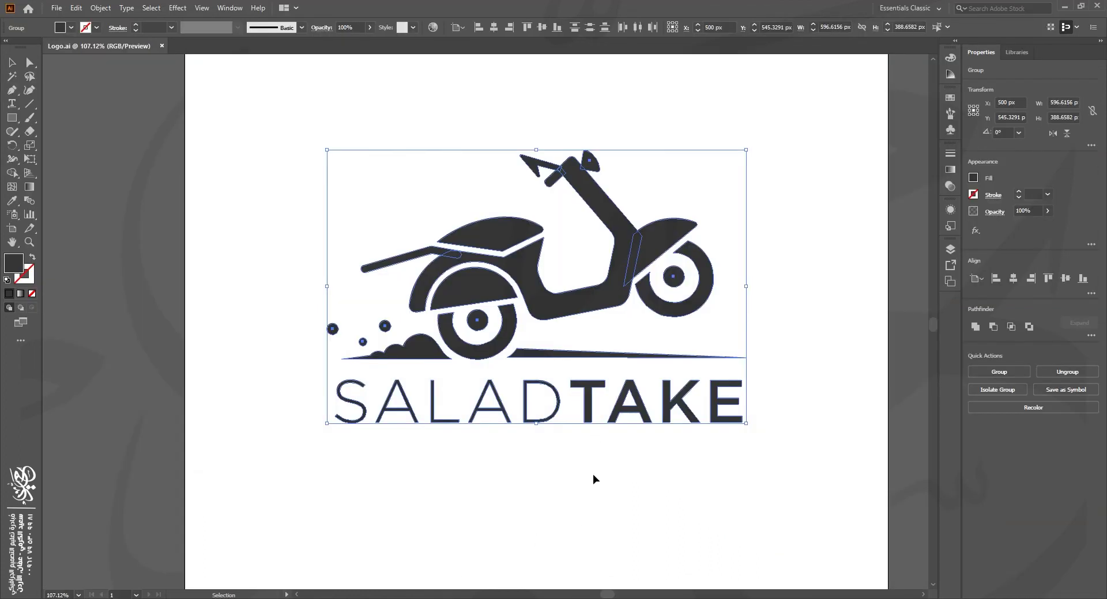
left_click(593, 473)
key("alt+Tab")
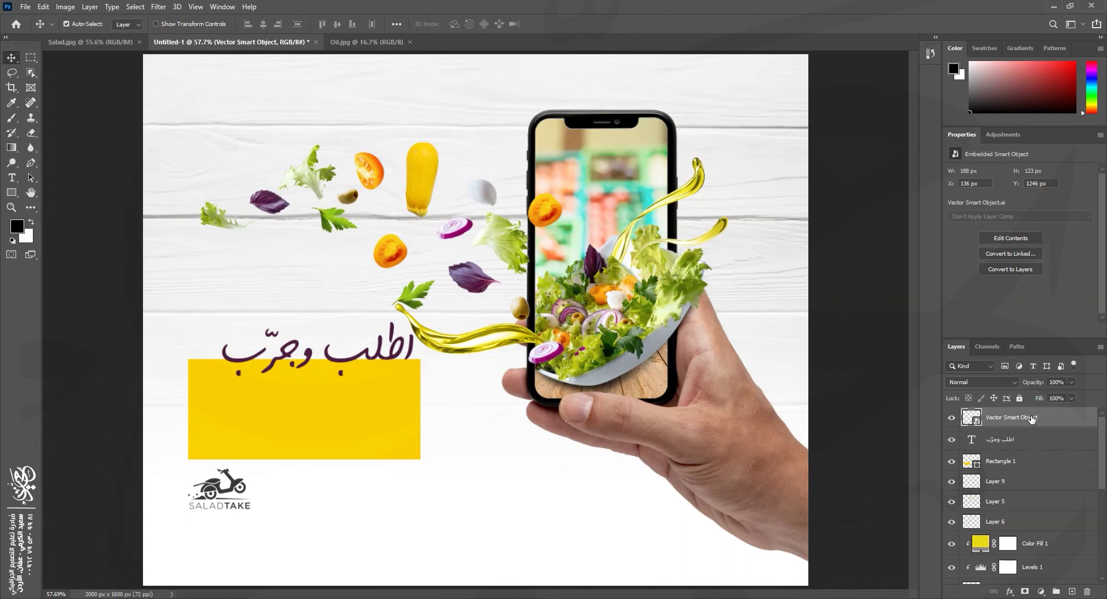
Step: Open the logo smart object's contents for editing in Illustrator
left_click(951, 418)
left_click(951, 417)
double_click(968, 419)
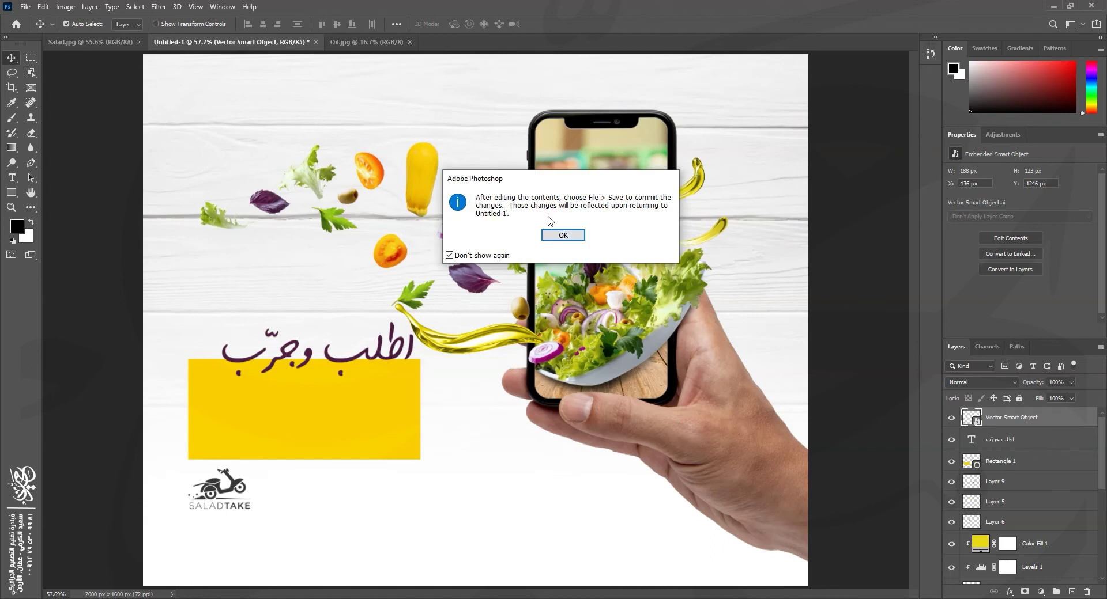
left_click(561, 236)
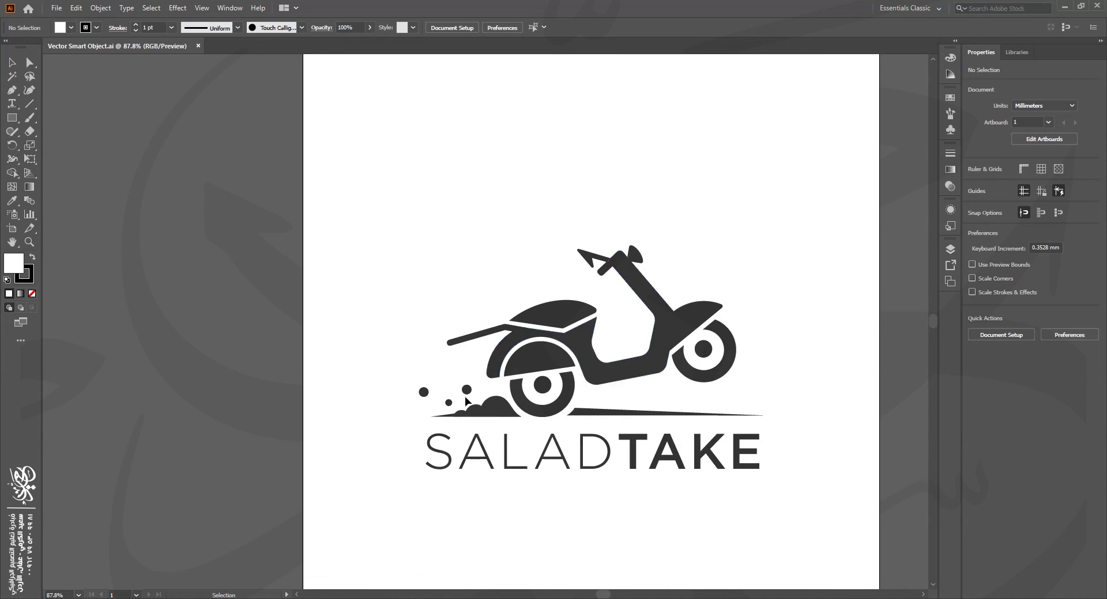
left_click_drag(378, 255, 778, 512)
Step: Isolate the scooter's rear bar, rotate it clockwise and move its lower end onto the rear fender
double_click(333, 206)
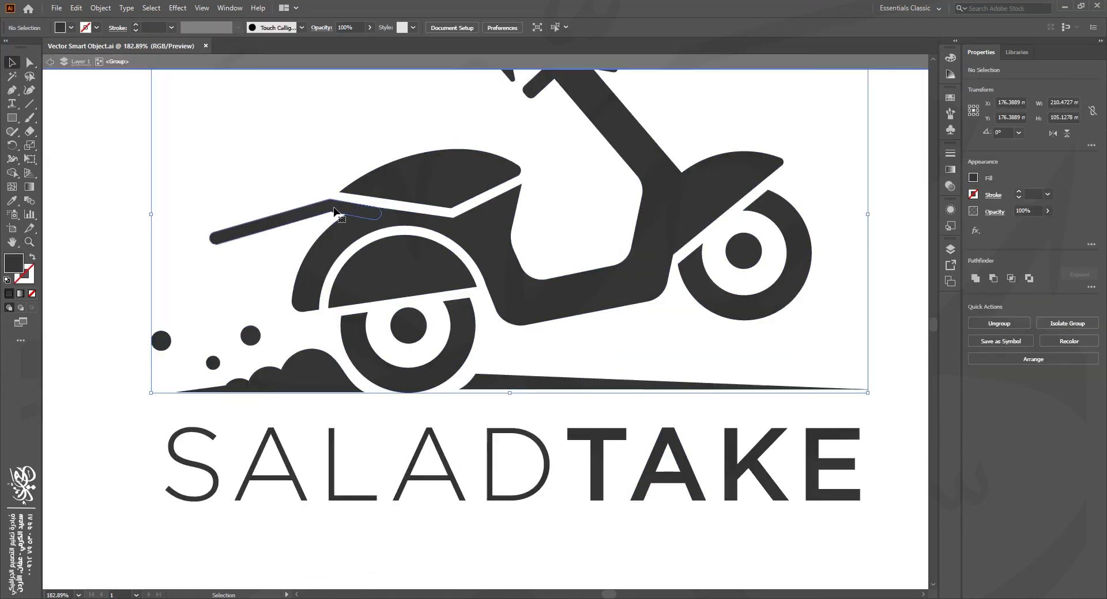
double_click(333, 210)
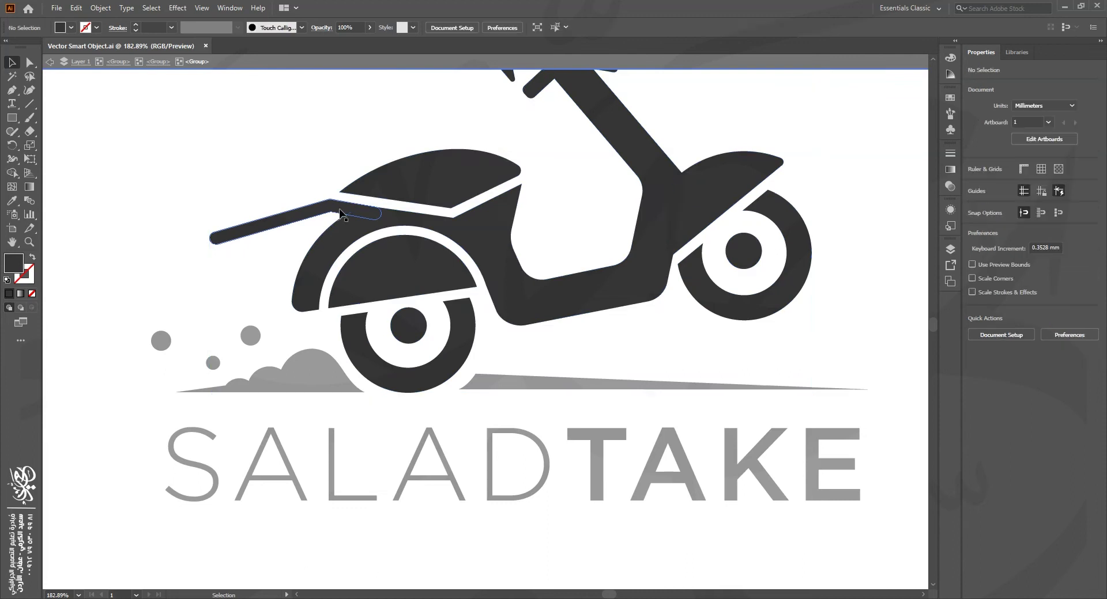
double_click(334, 212)
left_click(333, 213)
double_click(334, 212)
left_click(333, 212)
left_click_drag(334, 212, 257, 241)
key("ctrl+z")
left_click(297, 222)
left_click_drag(173, 209, 195, 173)
left_click_drag(334, 254, 316, 235)
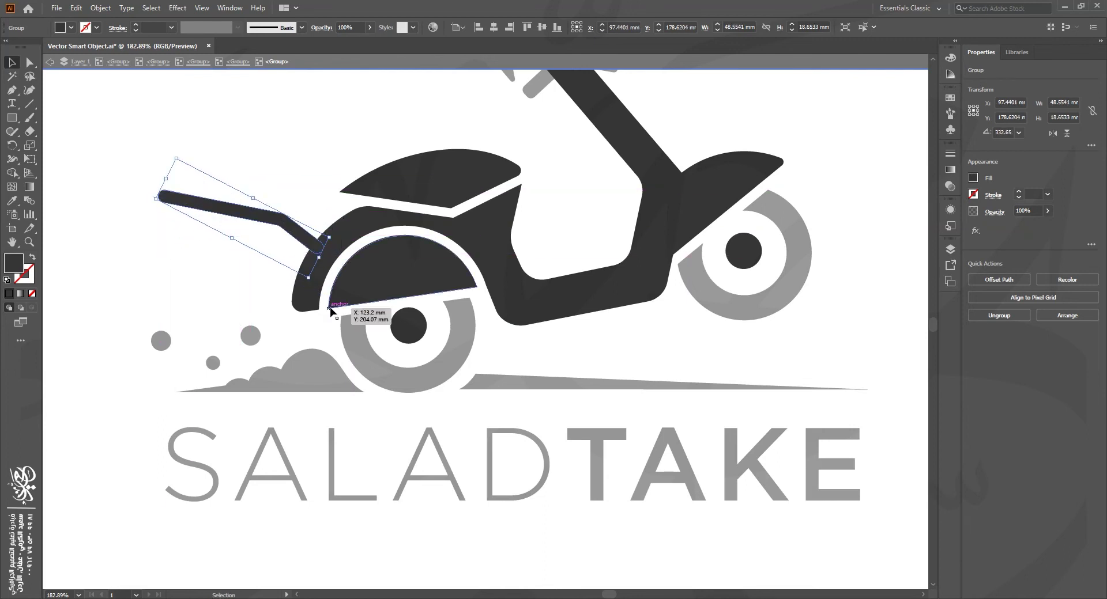
double_click(328, 134)
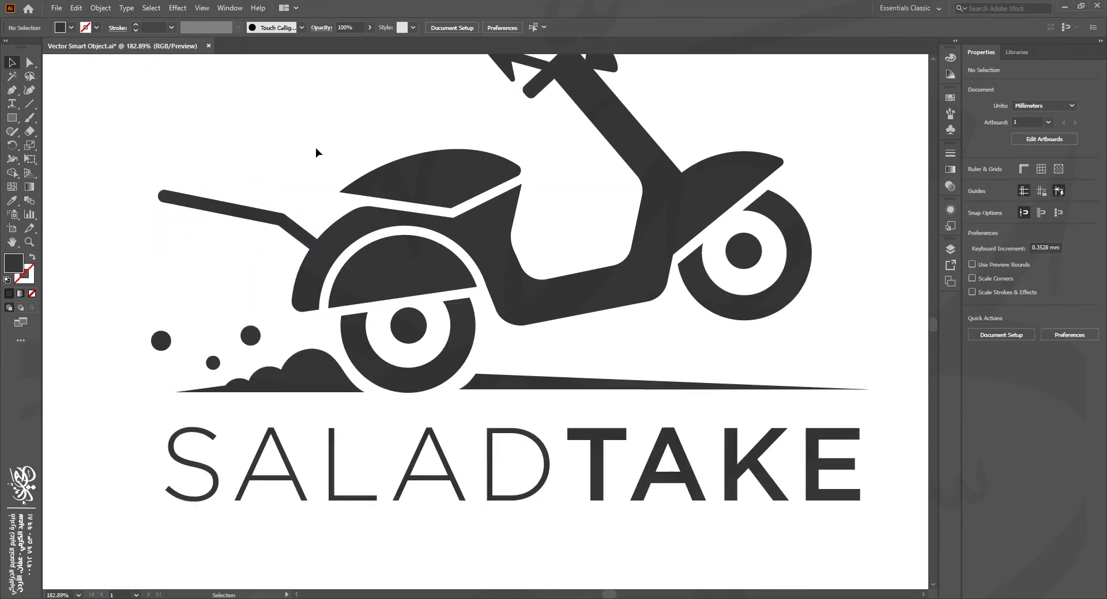
Step: Save the edited logo, check its update in the Photoshop ad and return to Illustrator
left_click(56, 7)
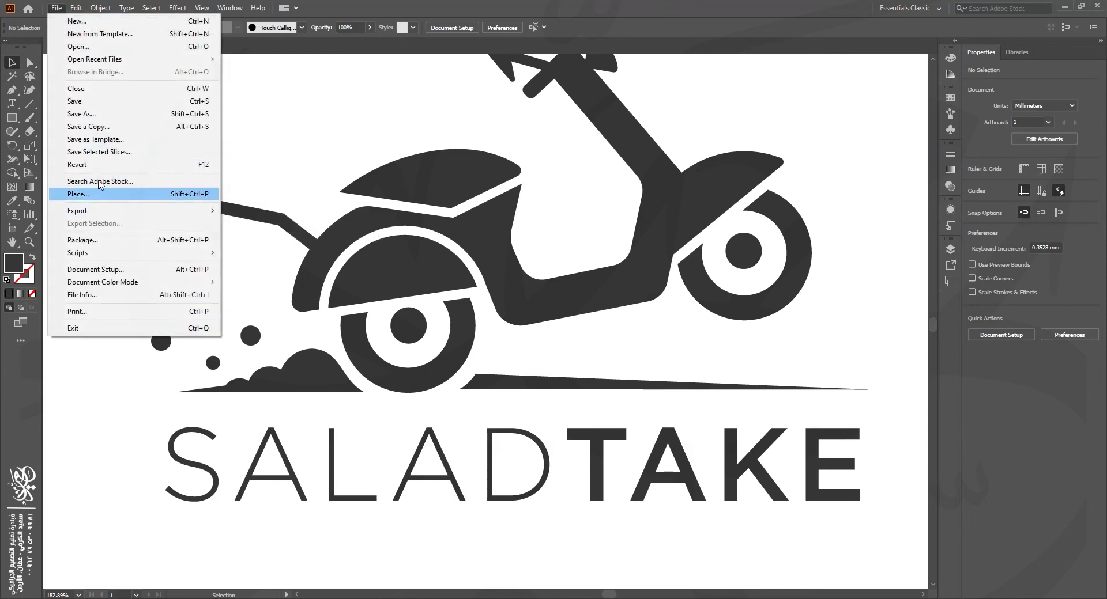
left_click(102, 105)
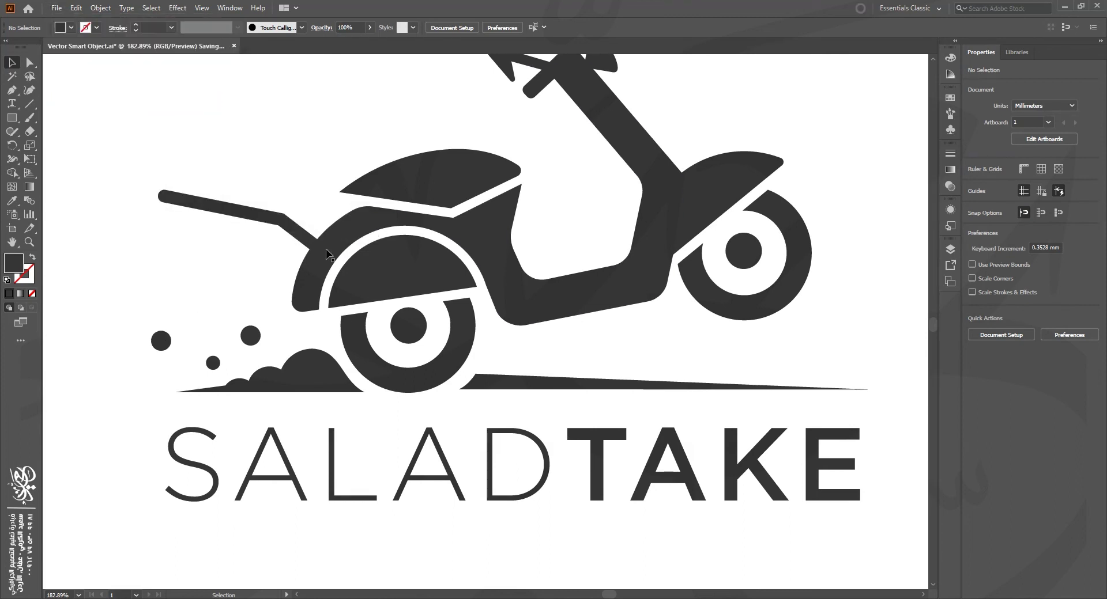
key("alt+Tab")
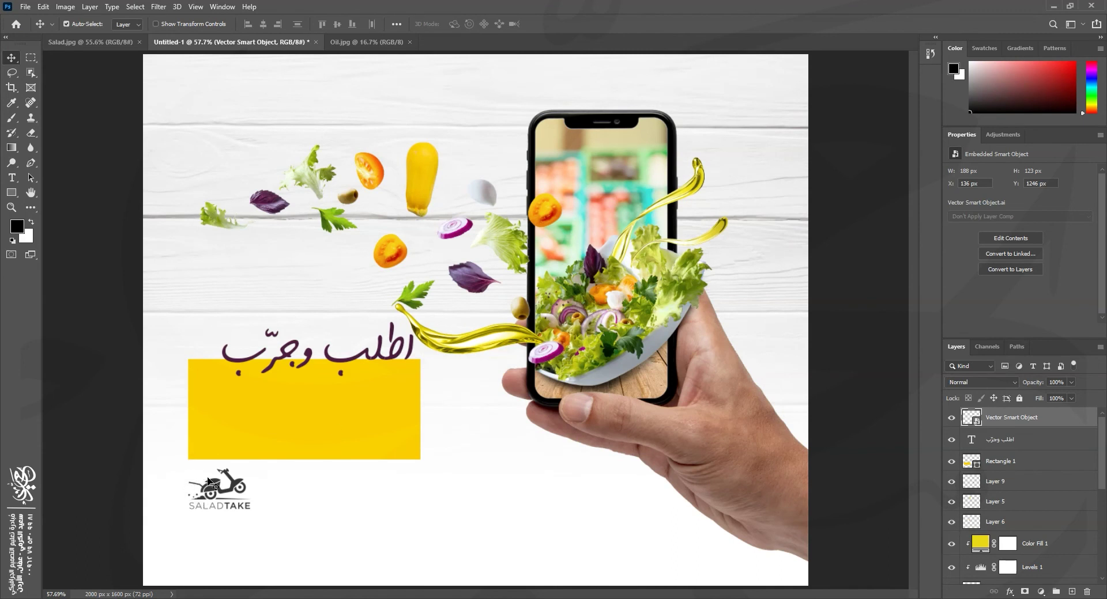
key("alt+Tab")
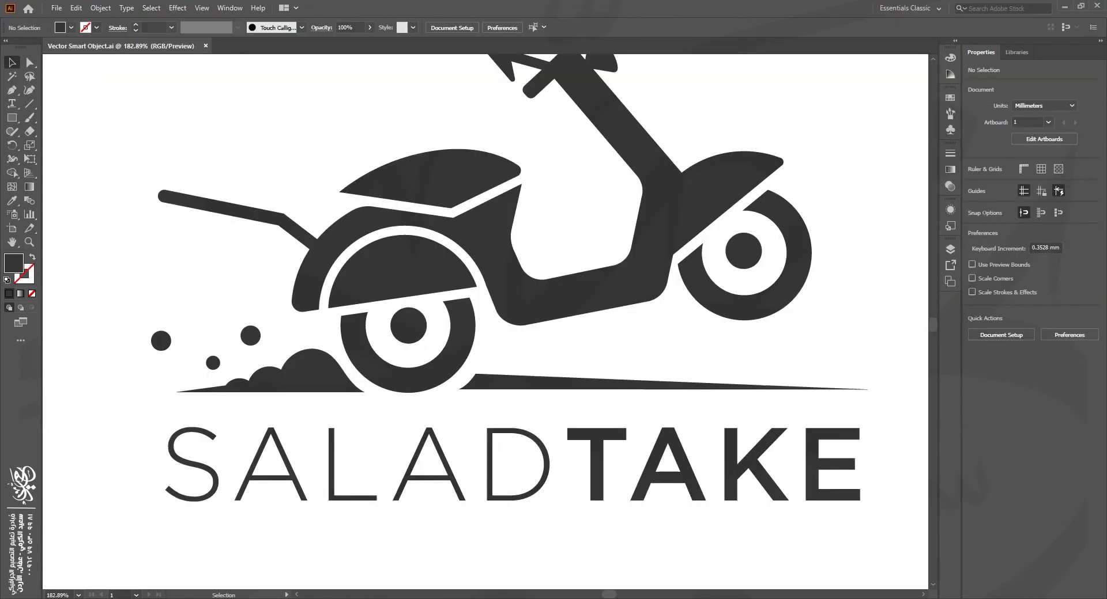
Step: Fill the scooter artwork with gray #7A7A7A, save the logo and reselect the logo layer in the Photoshop ad
left_click(477, 264)
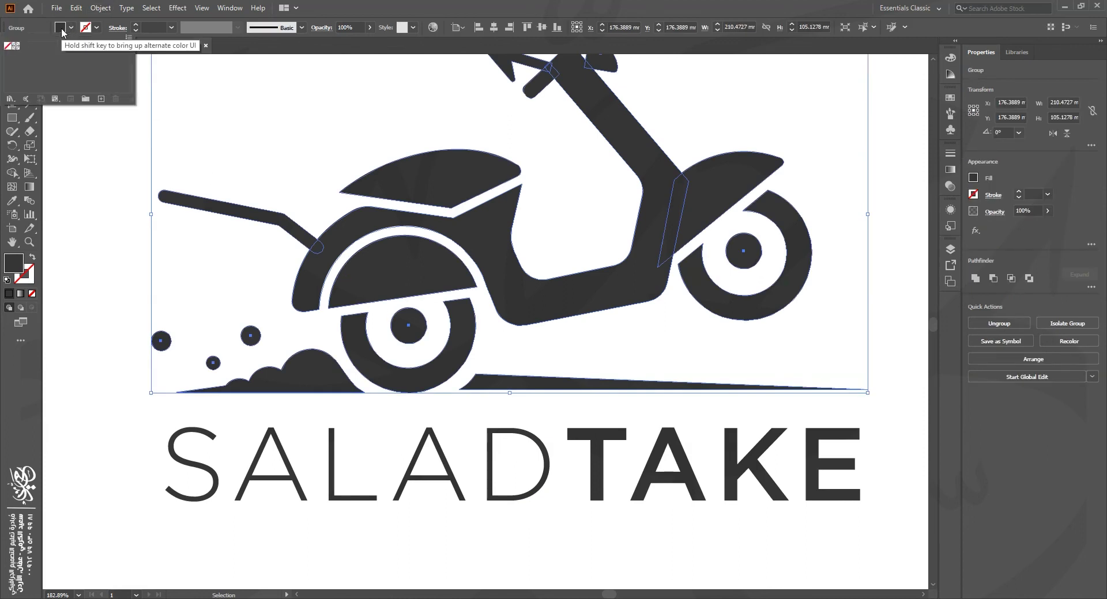
double_click(14, 263)
left_click_drag(406, 344, 394, 304)
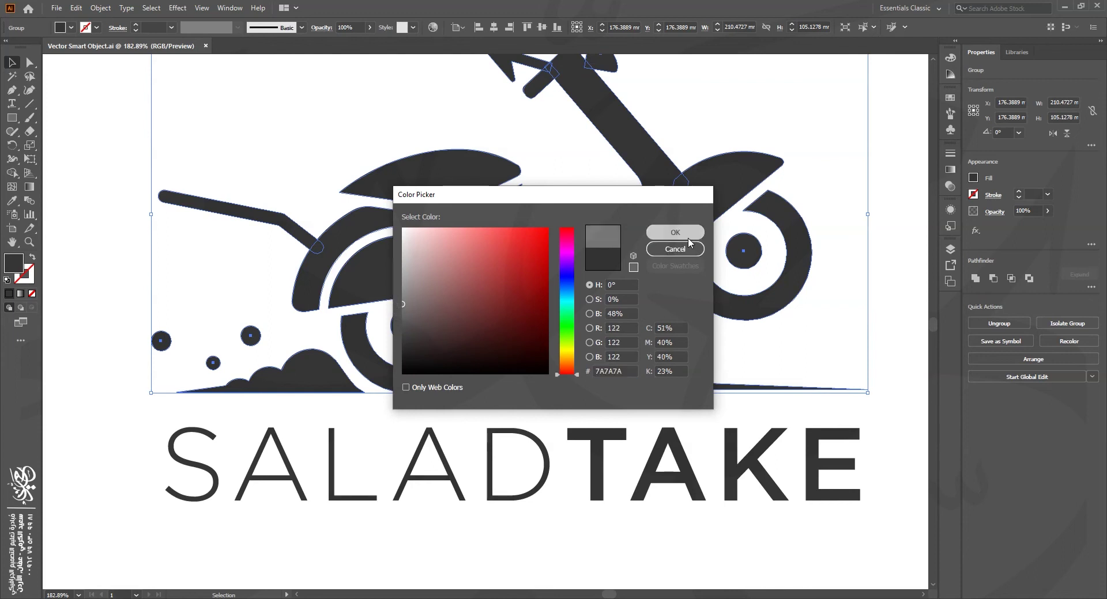
left_click(675, 232)
left_click(58, 10)
left_click(84, 107)
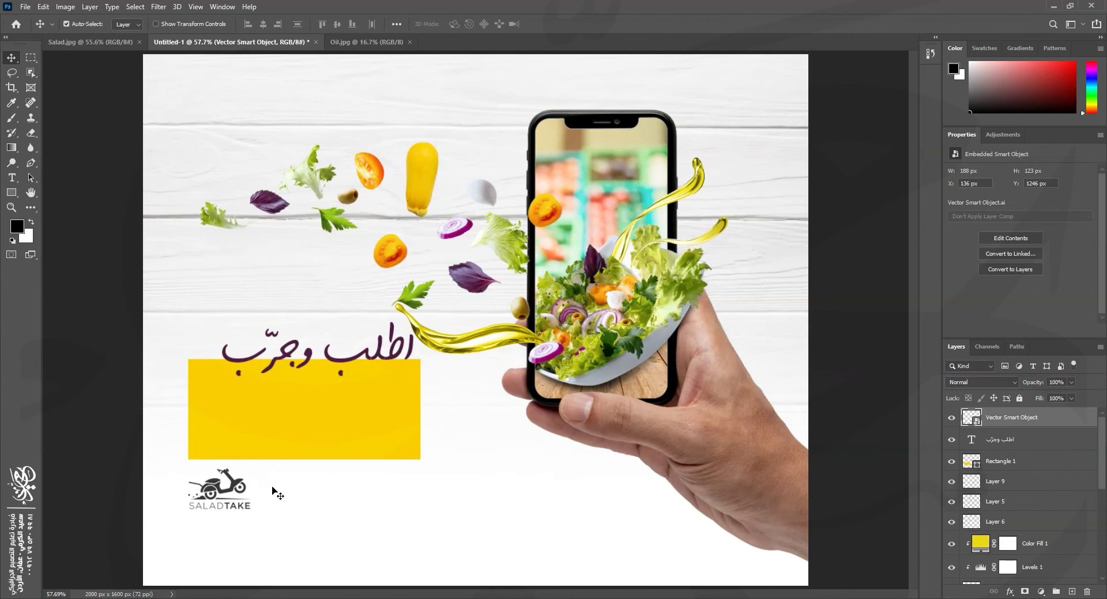
left_click(219, 508)
scroll(980, 473, "up", 8)
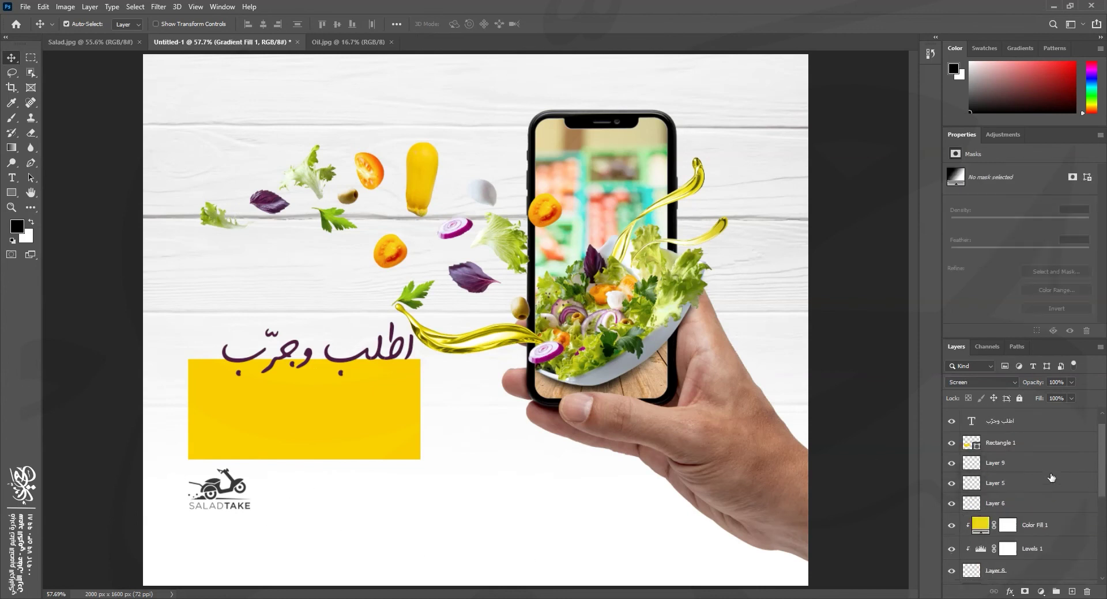
left_click(1028, 419)
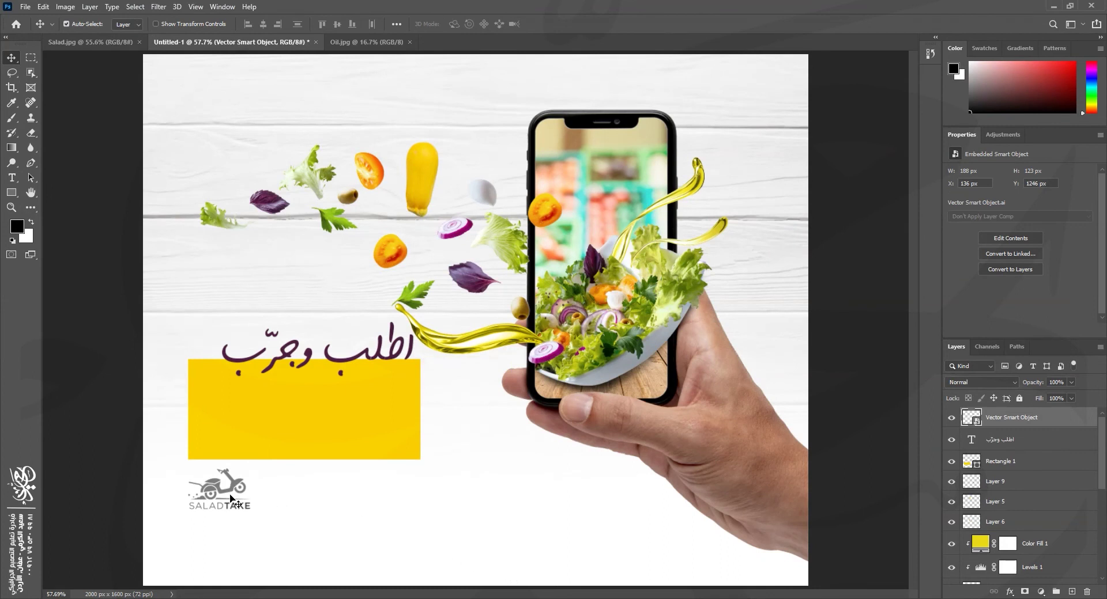
Step: Fill the word TAKE with dark red in the Illustrator logo, then save and close the logo document
double_click(263, 513)
left_click(604, 472)
double_click(604, 473)
left_click_drag(595, 543, 855, 463)
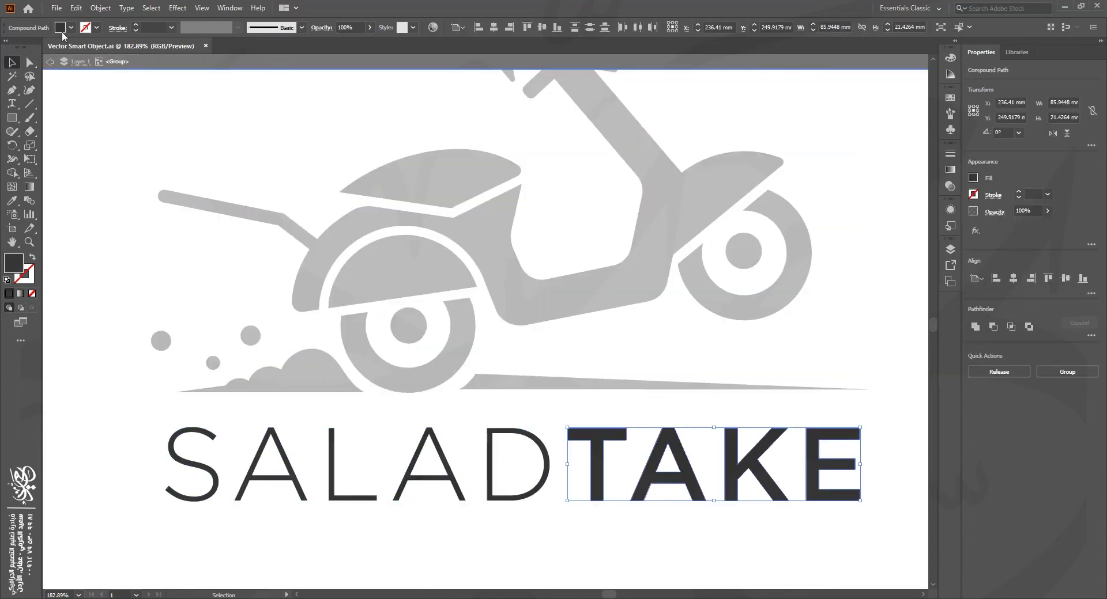
double_click(14, 264)
left_click(528, 241)
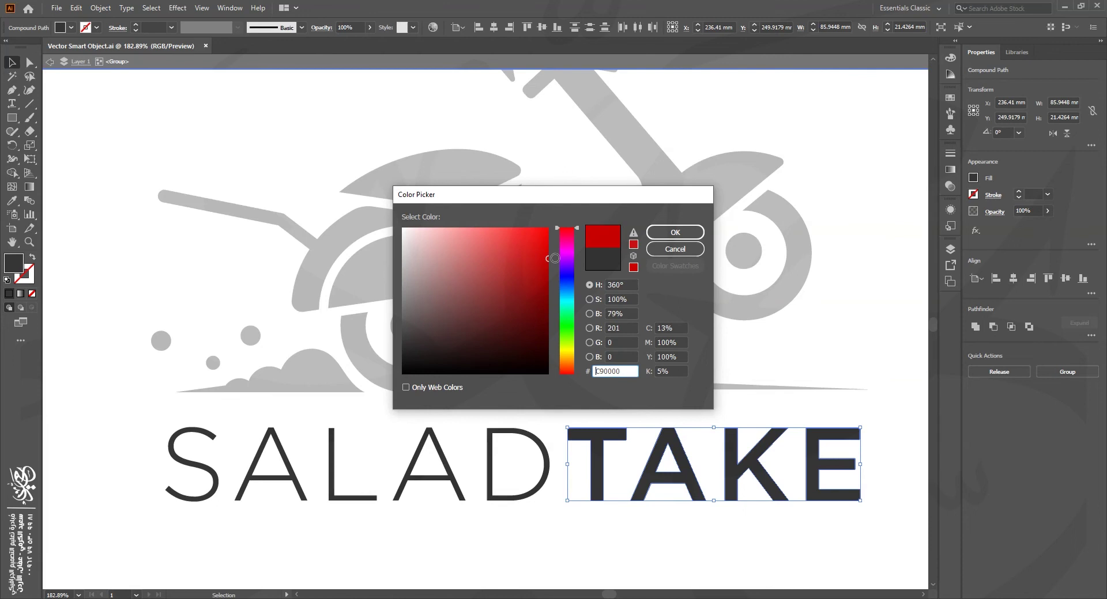
left_click(672, 232)
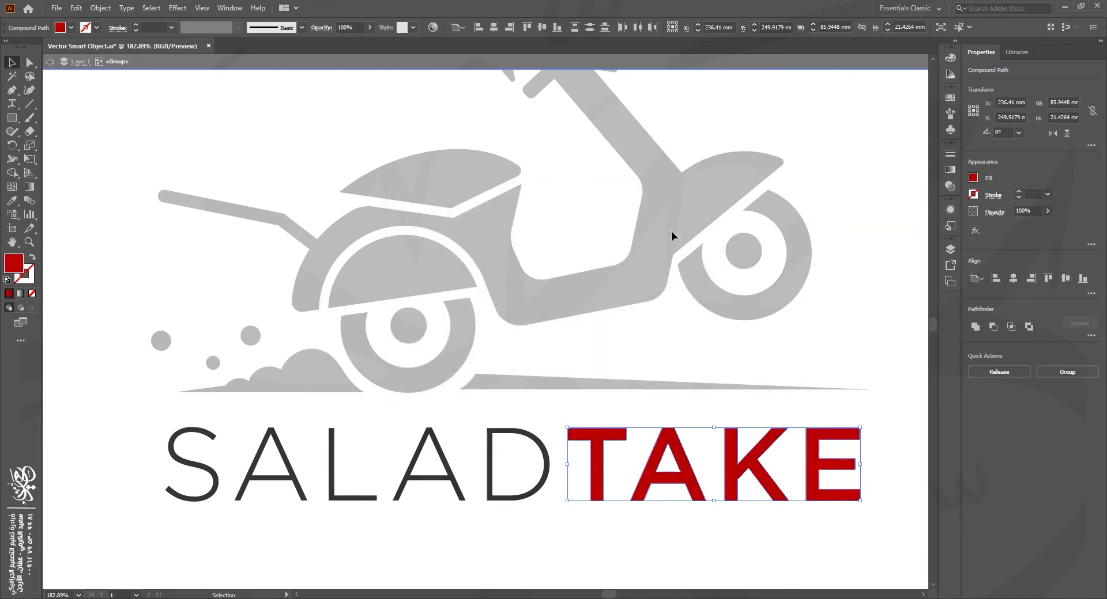
double_click(201, 148)
left_click(57, 7)
left_click(75, 89)
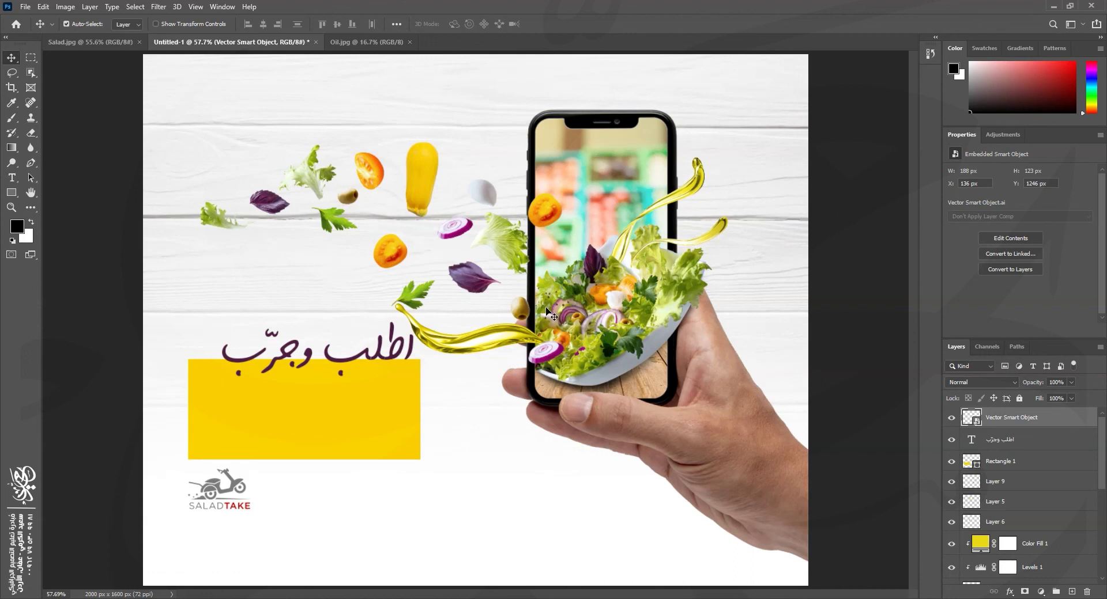
Step: Examine which flying ingredients each upper layer holds by toggling the layers' visibility one at a time
key("z")
left_click_drag(407, 230, 566, 283)
key("v")
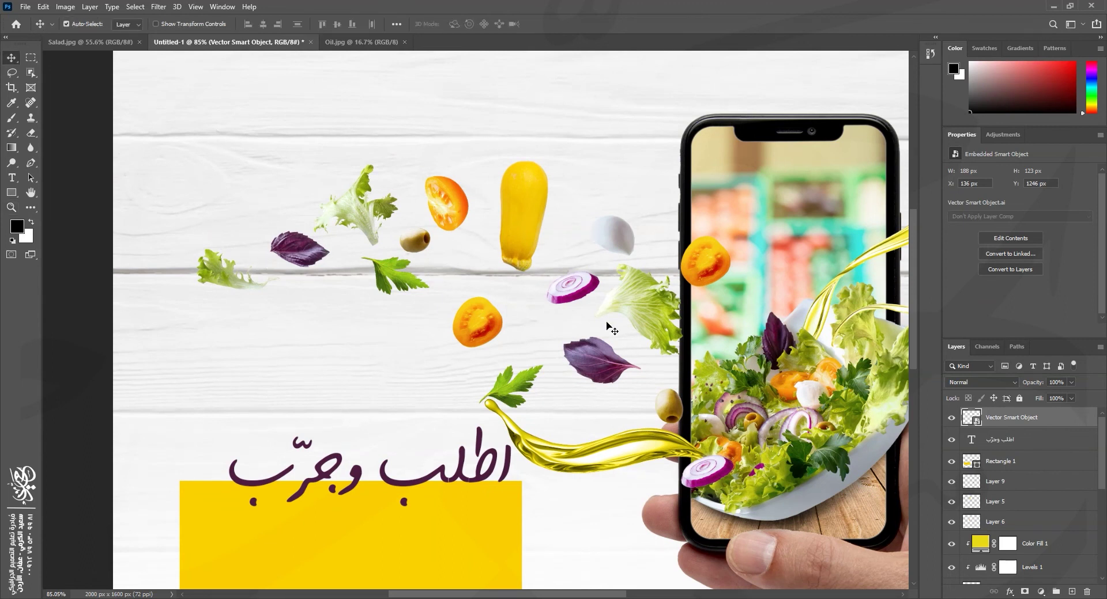
left_click(951, 481)
left_click(951, 481)
left_click(951, 501)
left_click(951, 501)
left_click(951, 522)
left_click(951, 522)
scroll(952, 525, "down", 3)
scroll(953, 526, "down", 1)
left_click(951, 508)
left_click(951, 508)
left_click(951, 528)
left_click(951, 529)
left_click(952, 549)
left_click(952, 549)
left_click(954, 551)
left_click(952, 549)
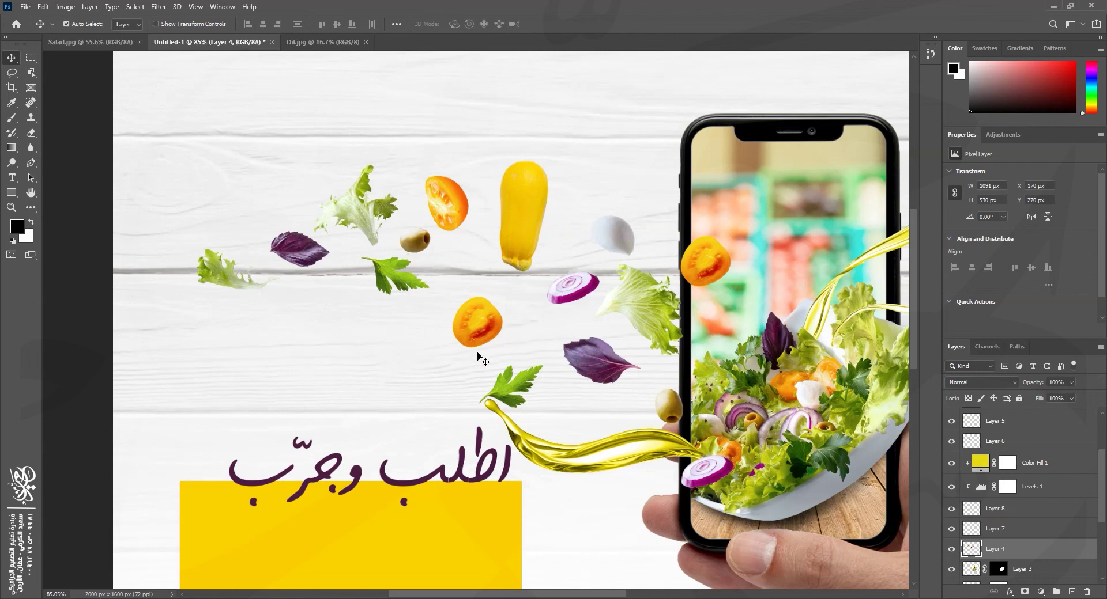
Step: Rename Layer 4, which holds most of the flying ingredients, as veg1 and Layer 7 as veg2
left_click(952, 551)
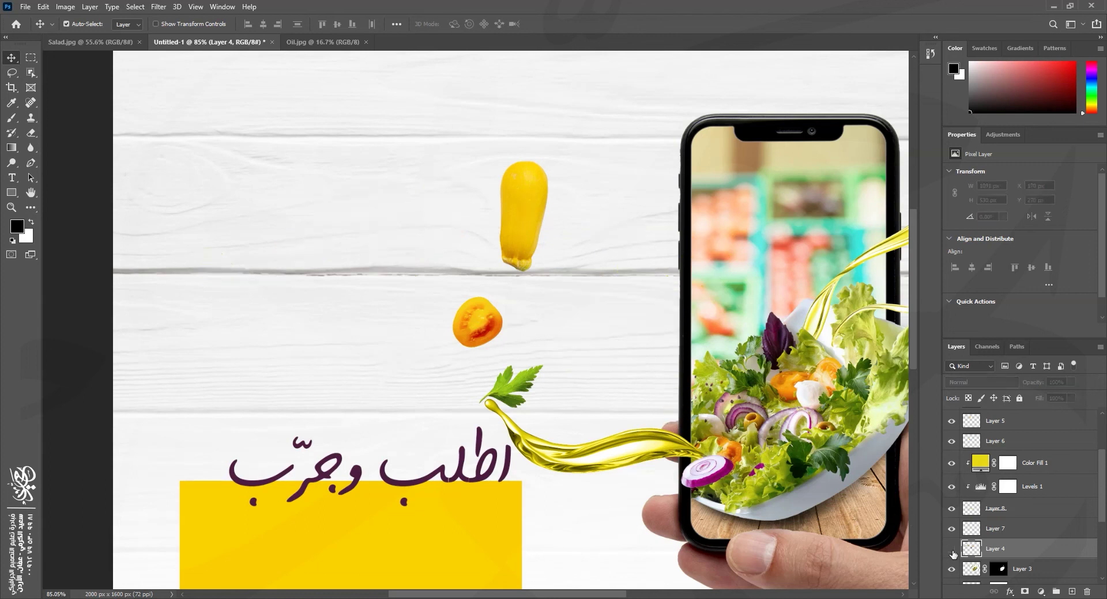
left_click(951, 550)
double_click(1000, 551)
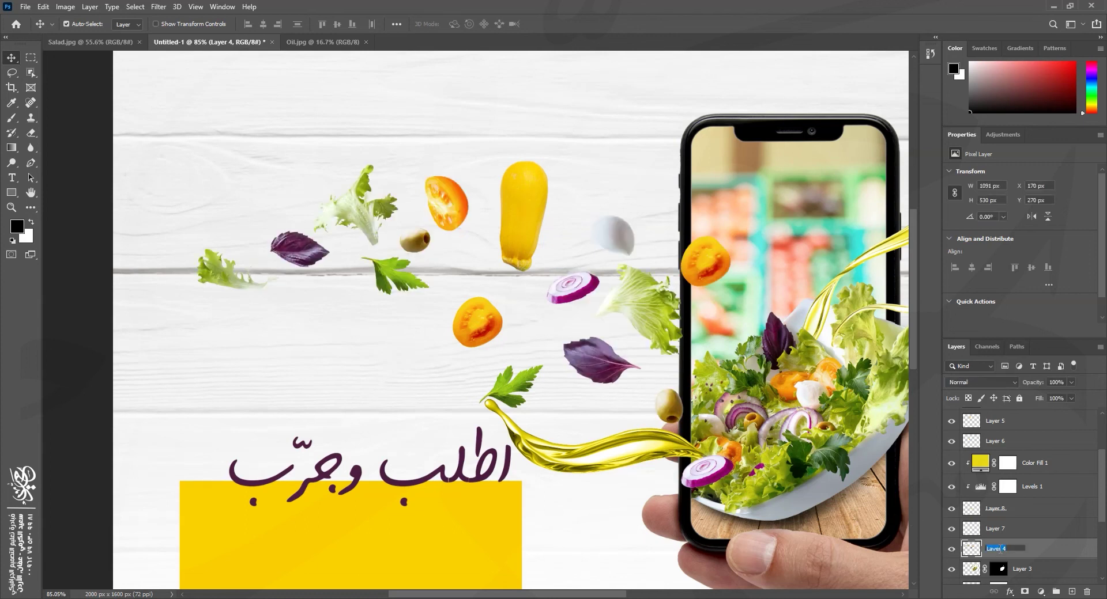
type("veg1")
left_click(958, 534)
left_click(954, 530)
double_click(1002, 529)
type("veg2")
Step: Rename Layer 6, the lower tomato slice, as veg3 and Layer 5, the yellow squash, as veg4
left_click(951, 510)
left_click(951, 509)
left_click(951, 442)
left_click(951, 442)
double_click(1000, 442)
type("v")
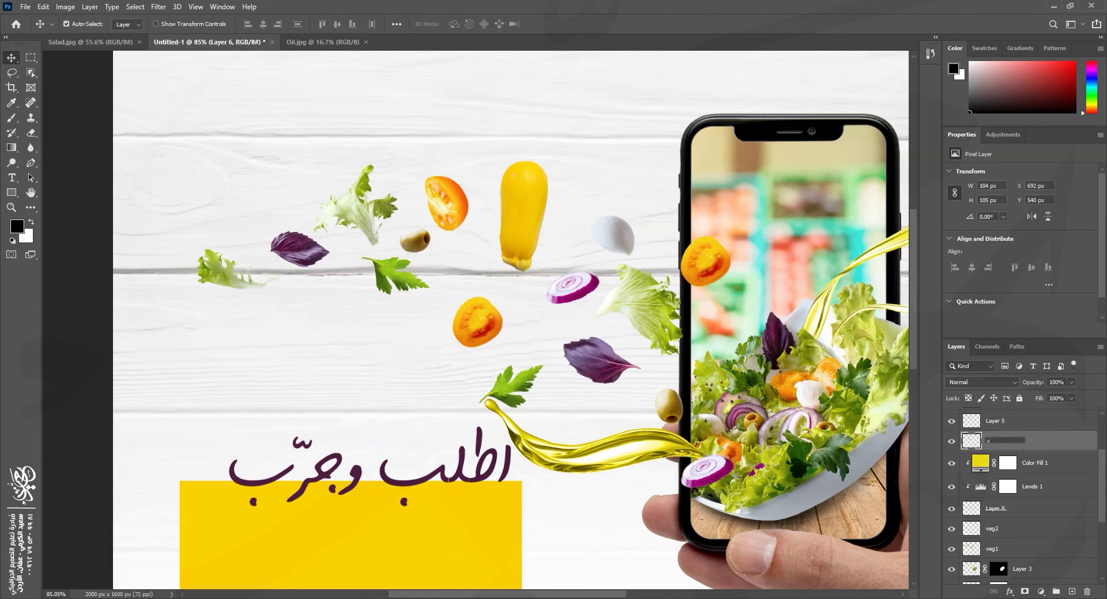
type("eg3")
left_click(987, 427)
double_click(994, 421)
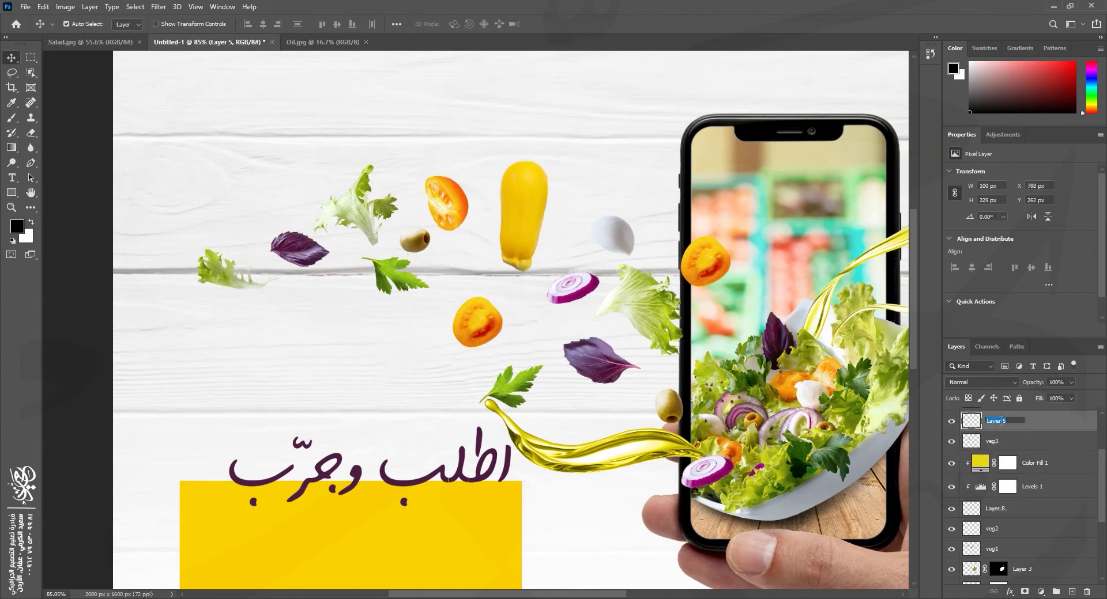
type("veg4")
key("Return")
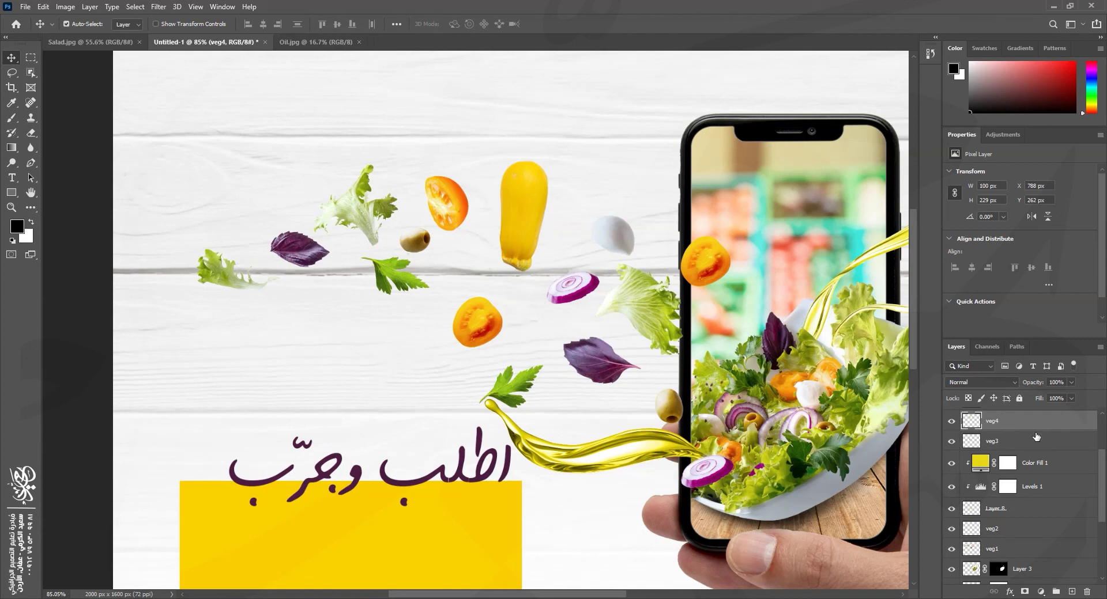
Step: Move the veg3 and veg4 layers below Layer 8, directly above veg2, and select all four veg layers
scroll(952, 444, "up", 2)
left_click(951, 442)
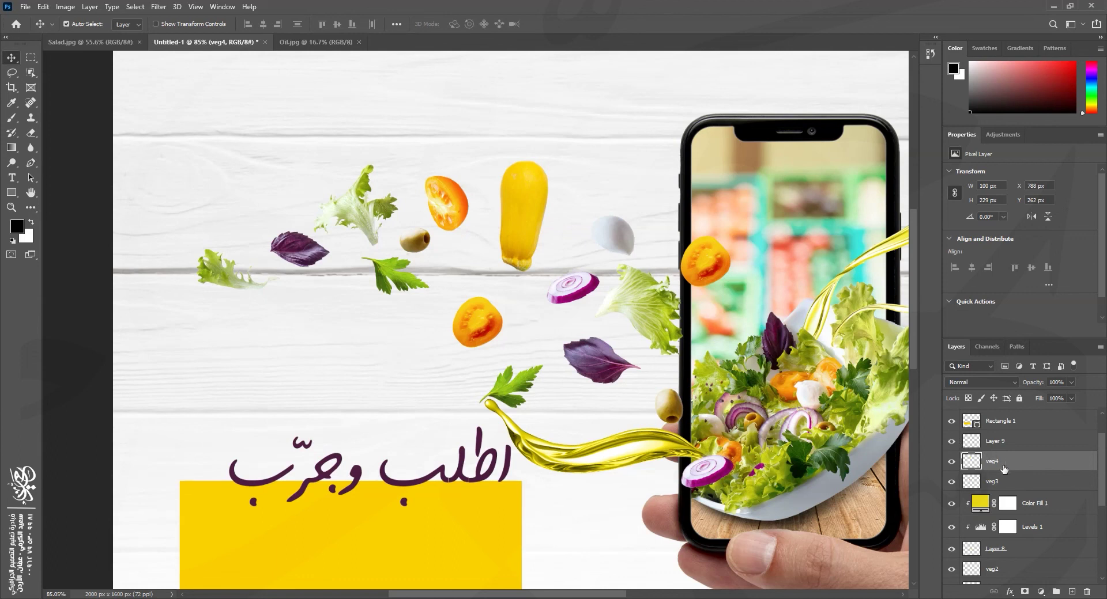
left_click_drag(1005, 483, 999, 546)
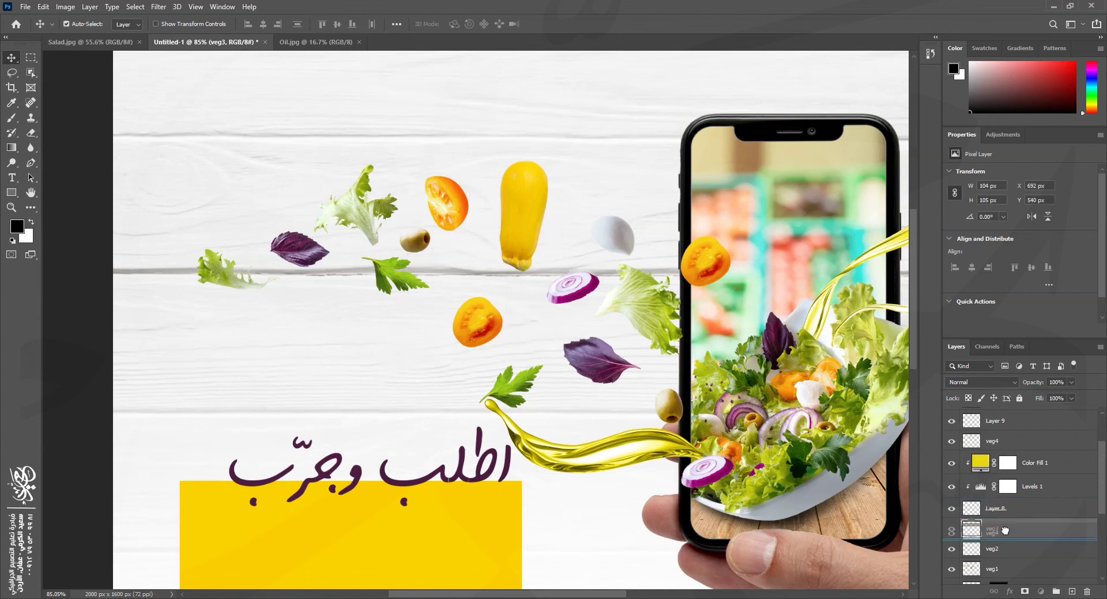
scroll(1006, 529, "down", 2)
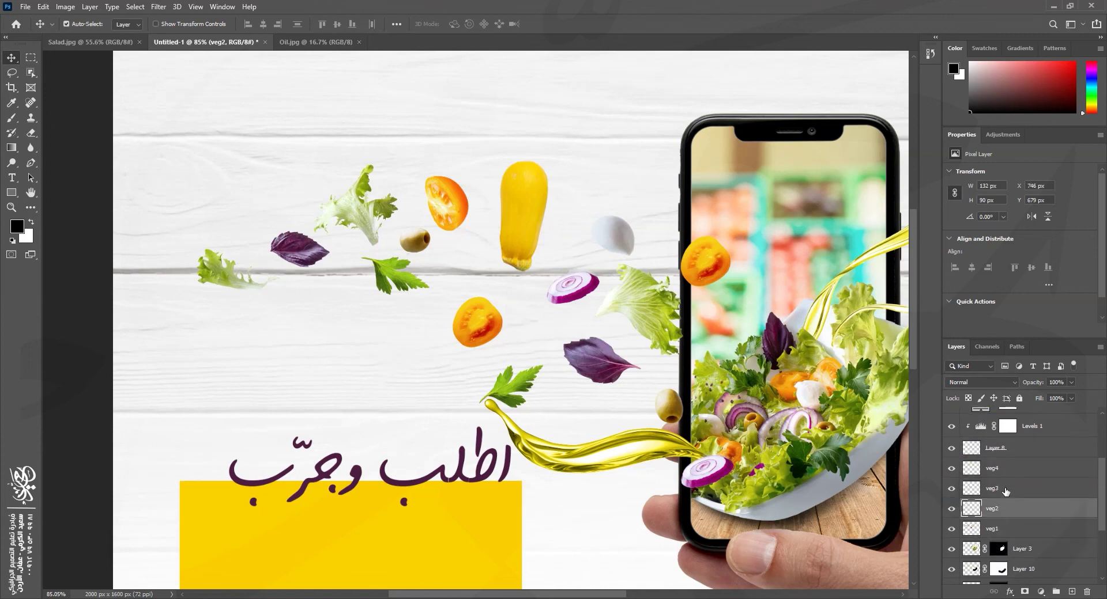
left_click(1003, 533, "shift")
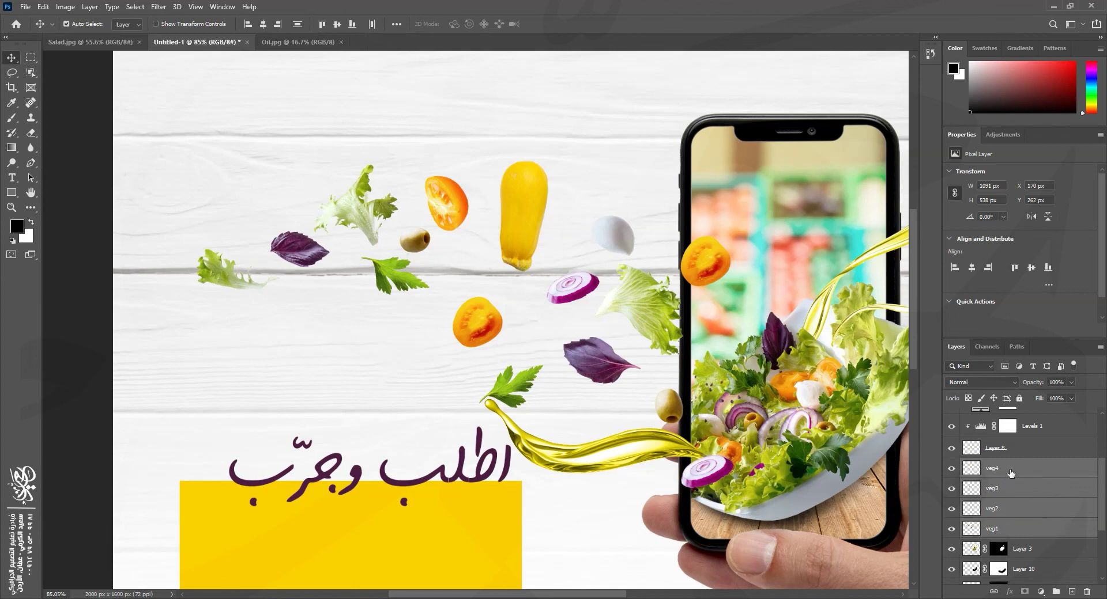
Step: Merge the four selected veg layers into one layer and rename it veg
key("ctrl+e")
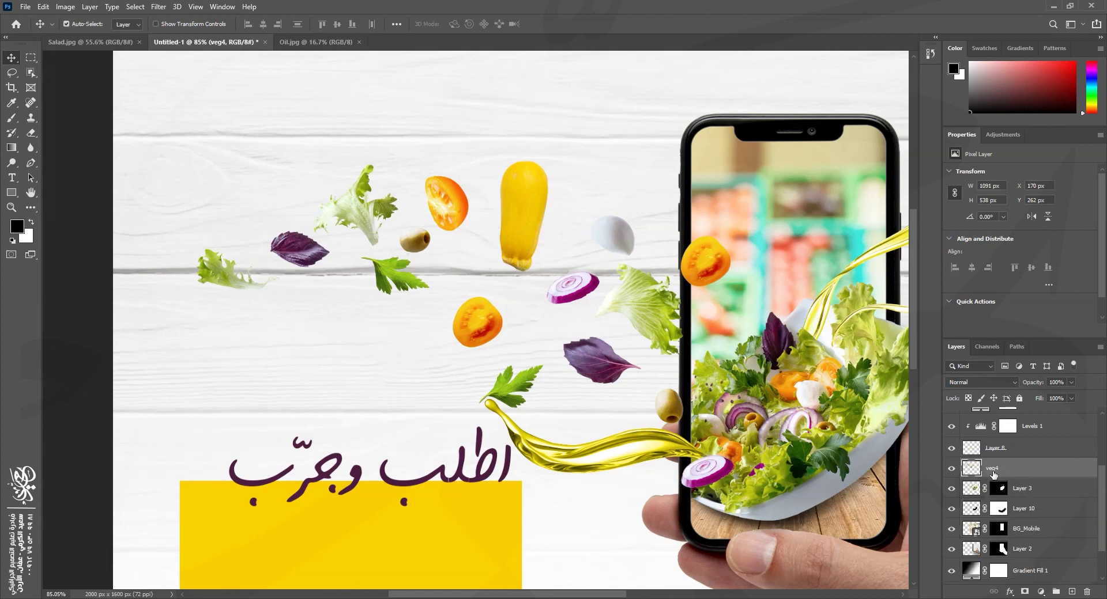
double_click(996, 471)
key("Return")
Step: Examine which ingredients the merged veg layer holds by toggling its visibility repeatedly
left_click(952, 469)
left_click(953, 470)
left_click(952, 469)
left_click(952, 470)
left_click(952, 469)
left_click(952, 469)
left_click(952, 469)
left_click(952, 469)
left_click(952, 470)
left_click(952, 469)
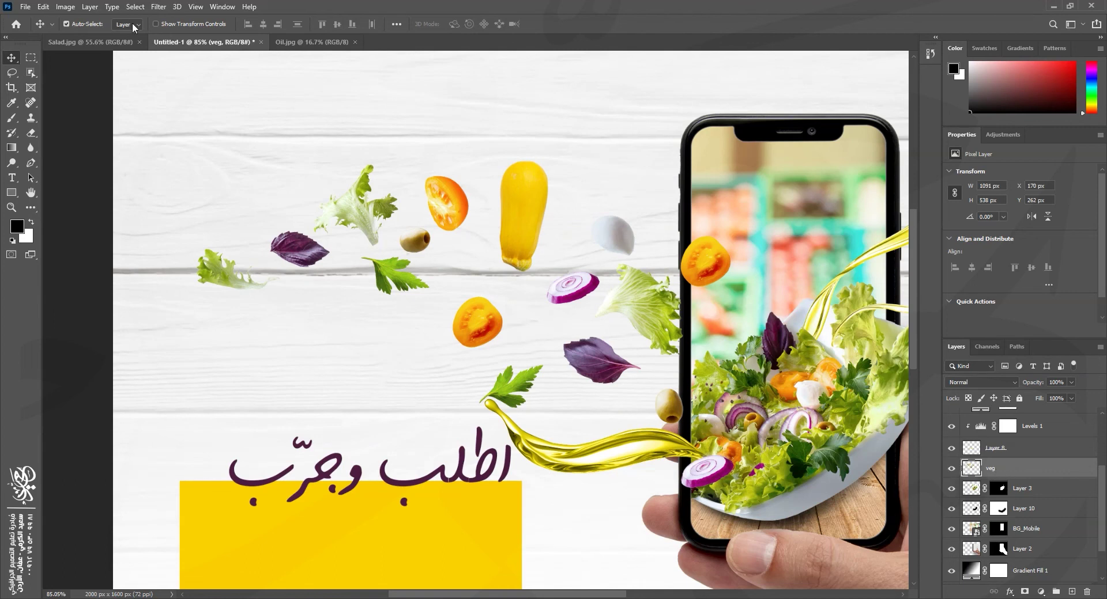
Step: Try a Path Blur on the veg layer with an arched path running from the leftmost lettuce to the salad bowl
left_click(159, 7)
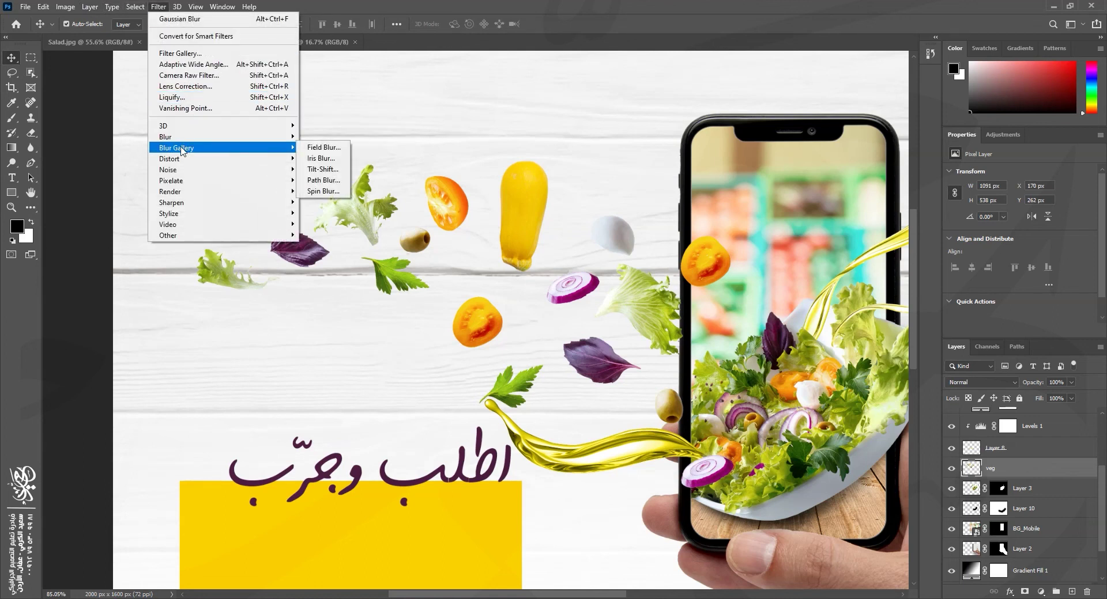
left_click(334, 180)
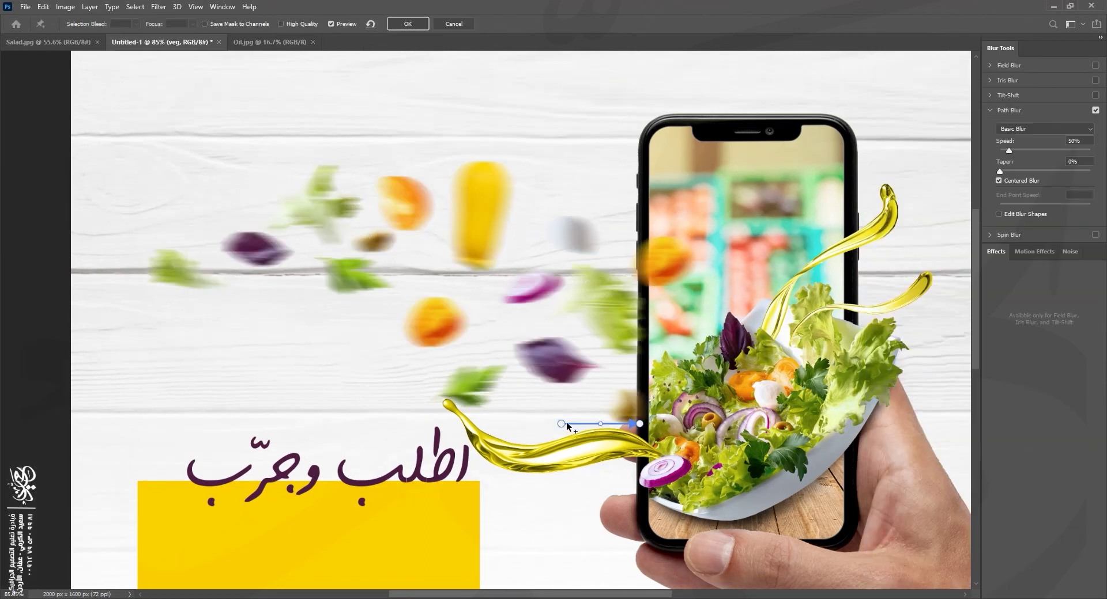
left_click_drag(564, 423, 146, 258)
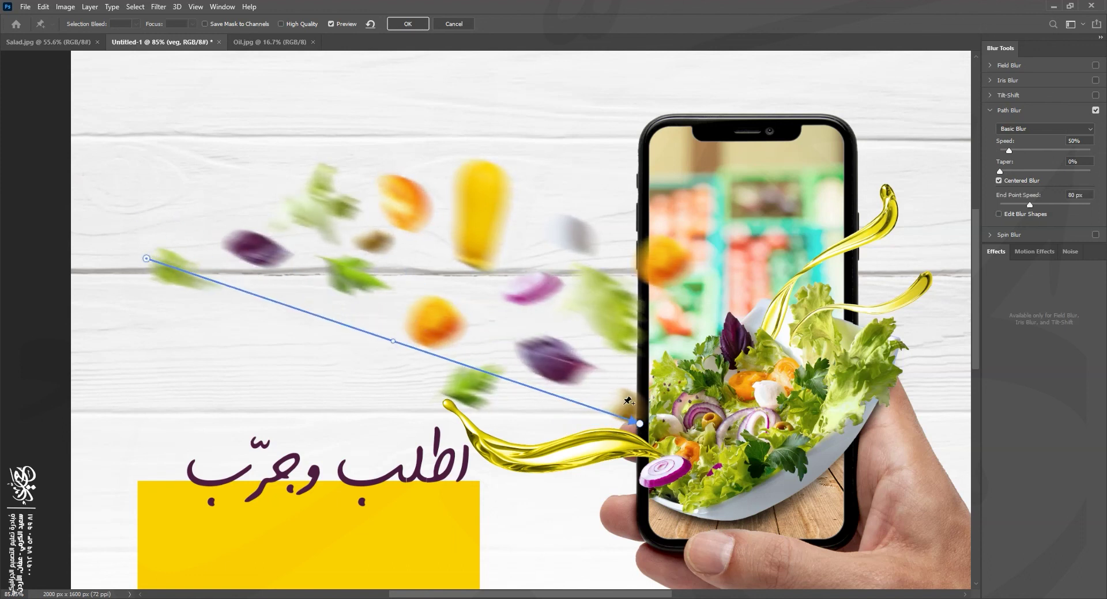
left_click_drag(639, 423, 740, 410)
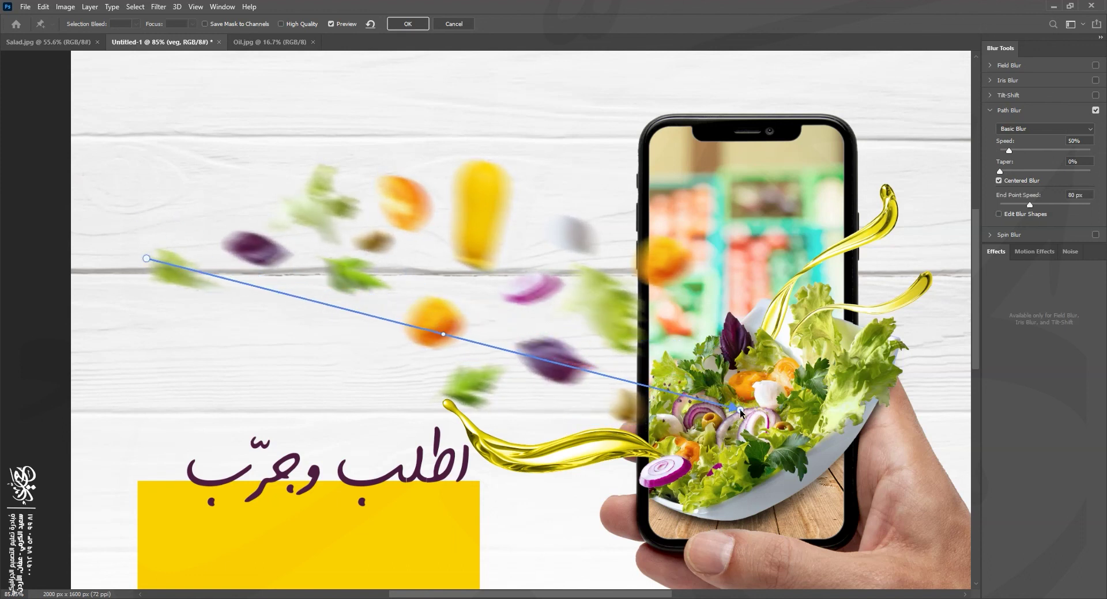
left_click_drag(443, 334, 511, 221)
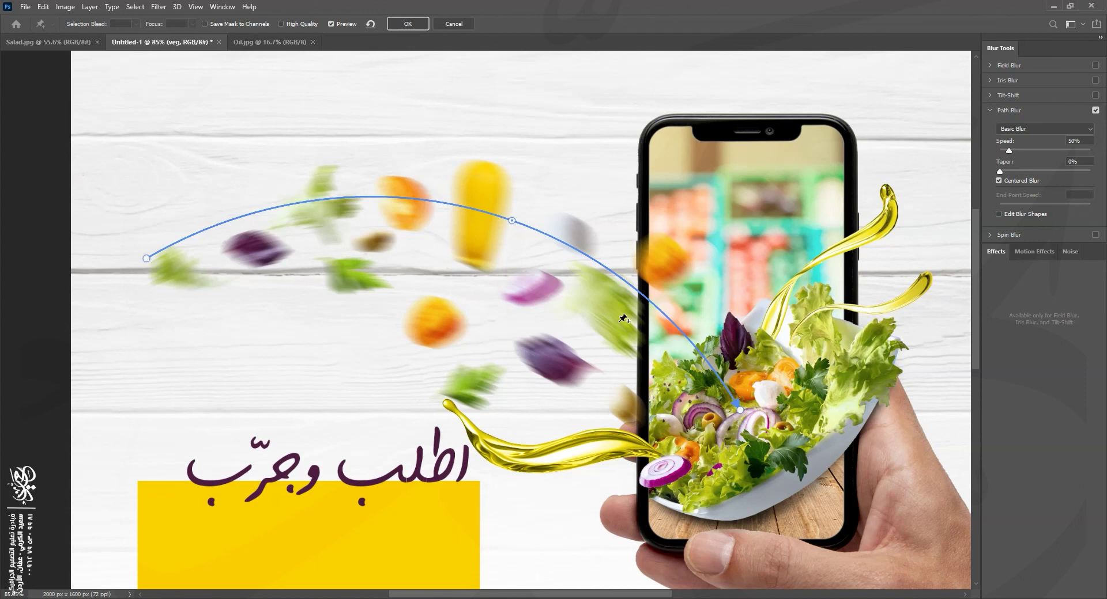
left_click_drag(512, 220, 496, 235)
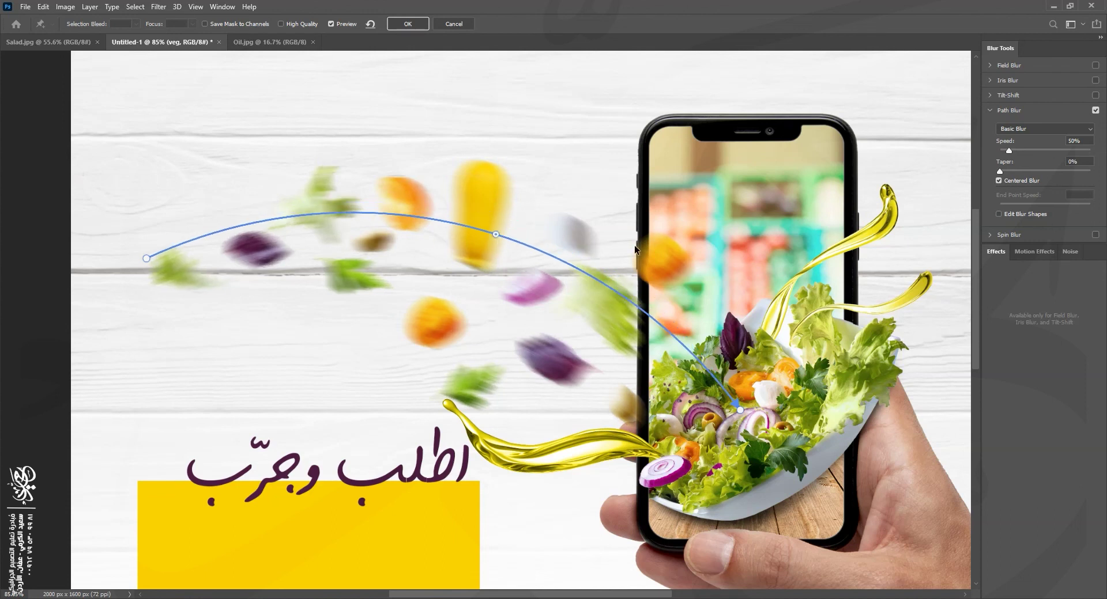
Step: Set the Path Blur speed to 10%, flatten the arc slightly and apply the blur
left_click_drag(1009, 148, 1001, 145)
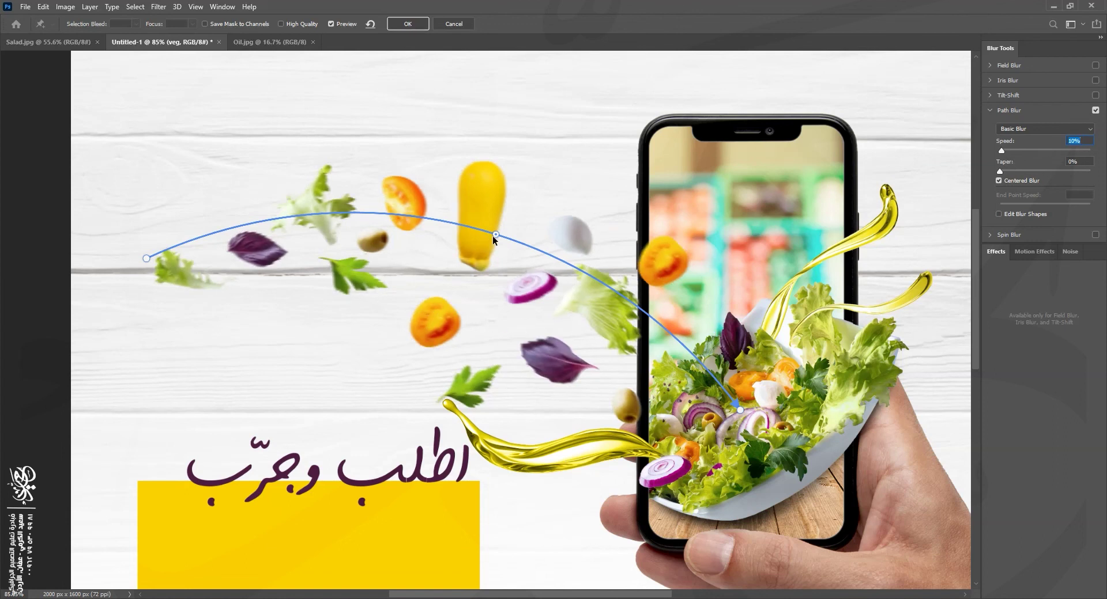
left_click_drag(494, 237, 475, 258)
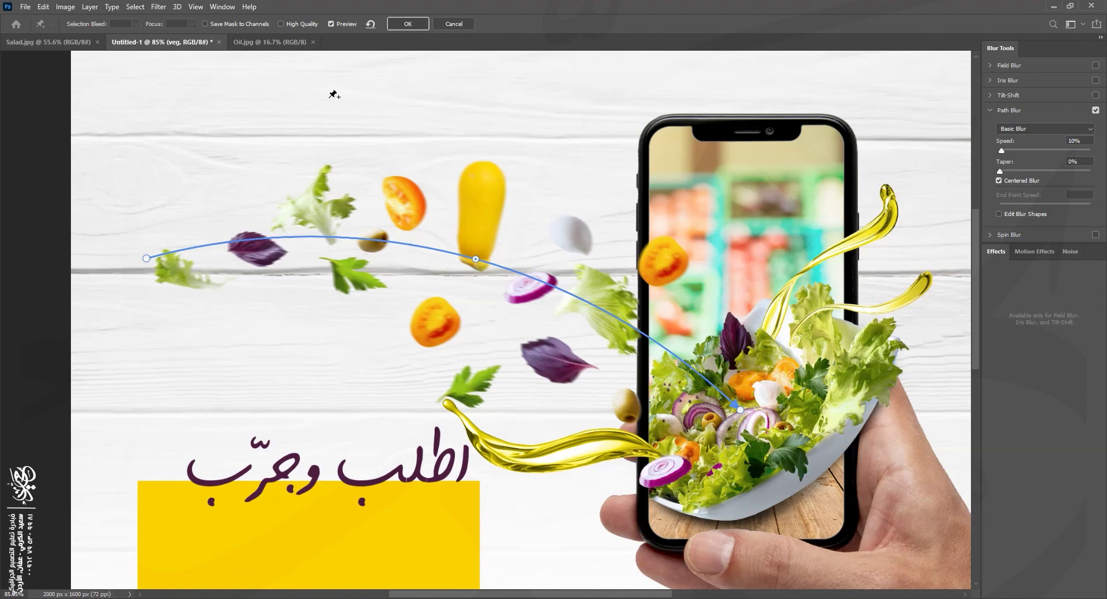
left_click(408, 24)
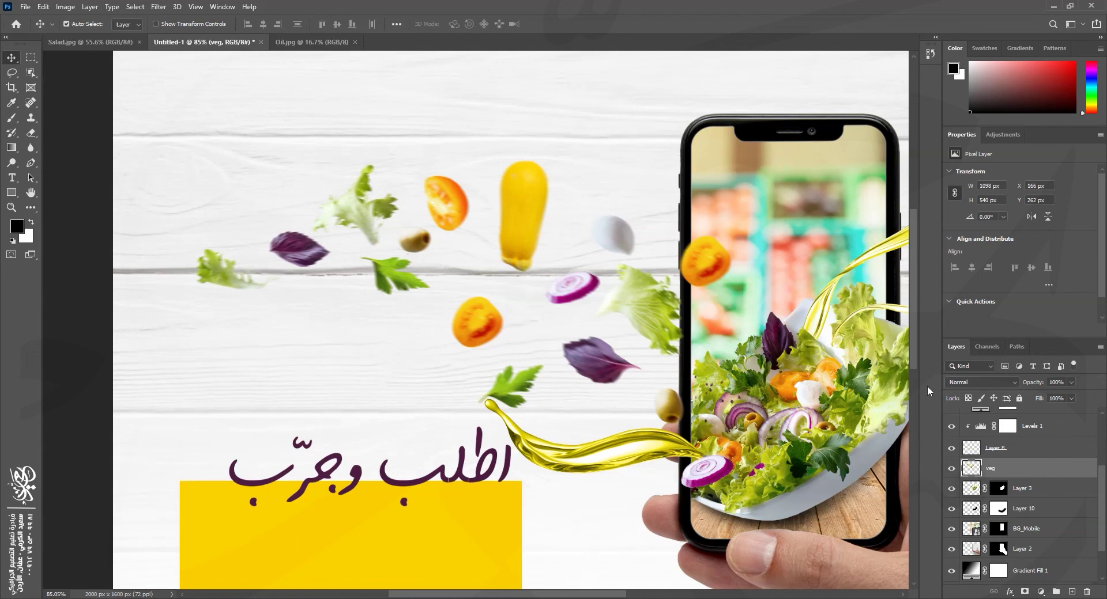
Step: Undo the Path Blur and convert the veg layer to a smart object
key("ctrl")
right_click(1021, 471)
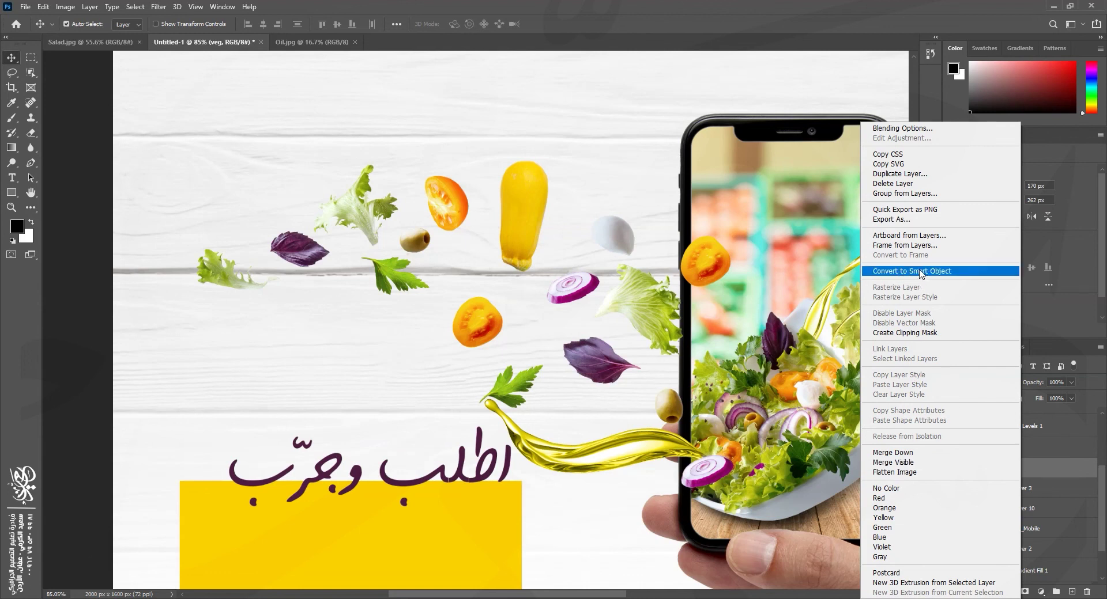
left_click(959, 276)
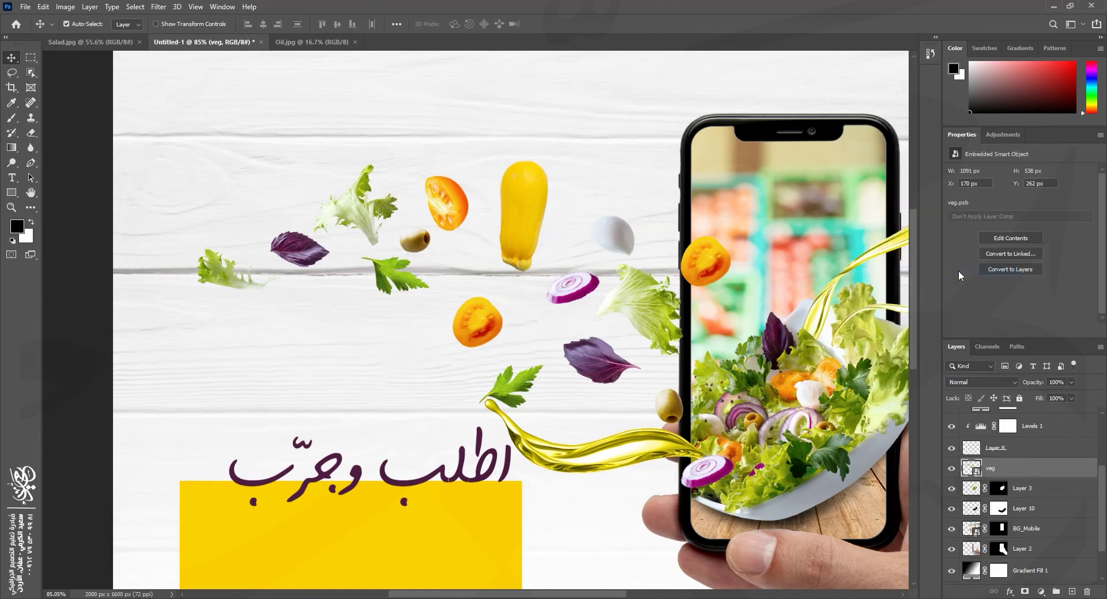
Step: Apply a Path Blur at speed 15% to the veg smart object, arching its path from the leftmost lettuce to the salad bowl
left_click(158, 6)
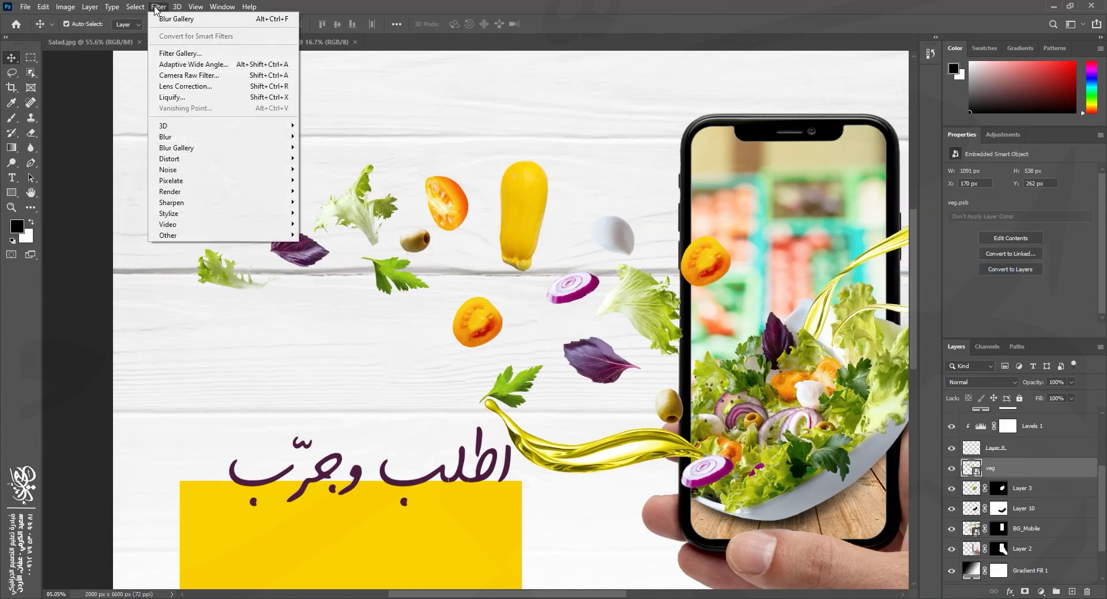
mouse_move(185, 153)
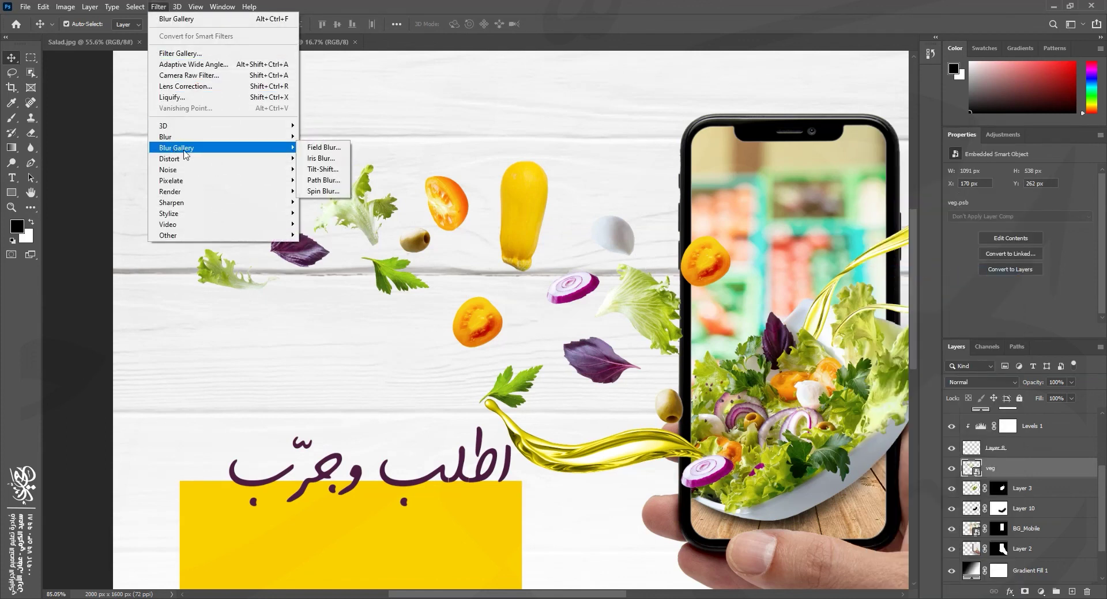
left_click(322, 180)
left_click_drag(561, 425, 139, 267)
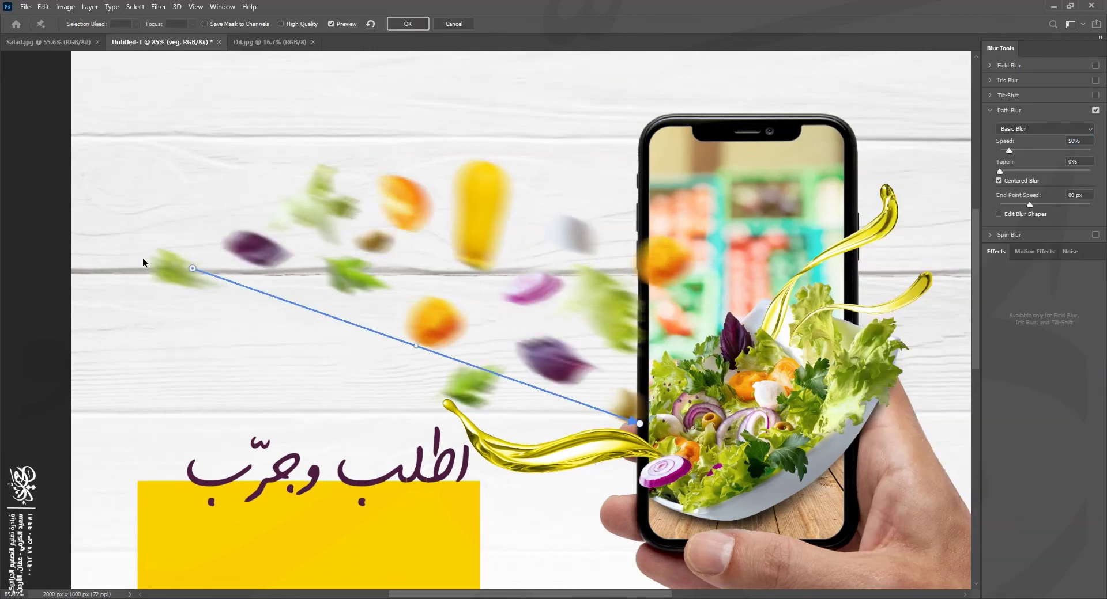
left_click_drag(639, 423, 774, 418)
left_click_drag(456, 343, 469, 258)
type("15")
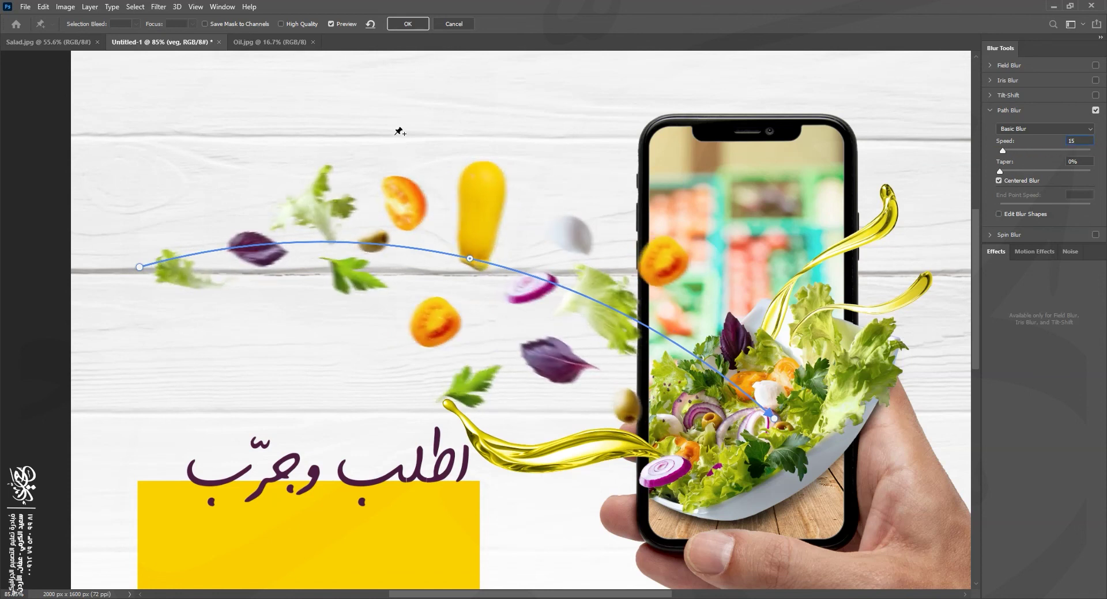
left_click(427, 24)
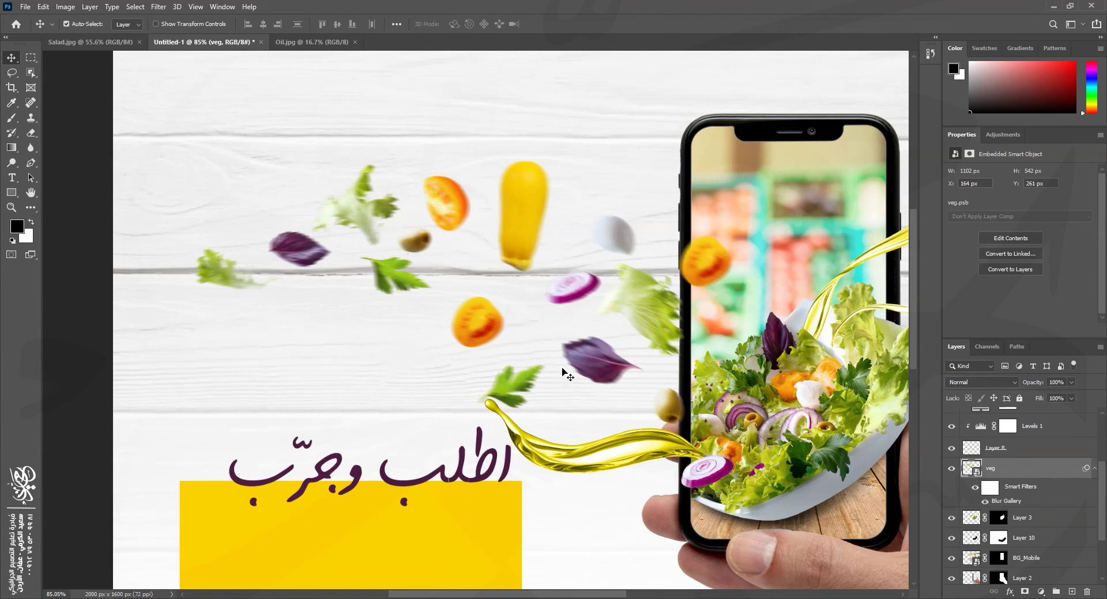
Step: Try painting black on the veg layer's filter mask with a 300 px brush over the ingredients near the phone, and refill the mask white
left_click(990, 488)
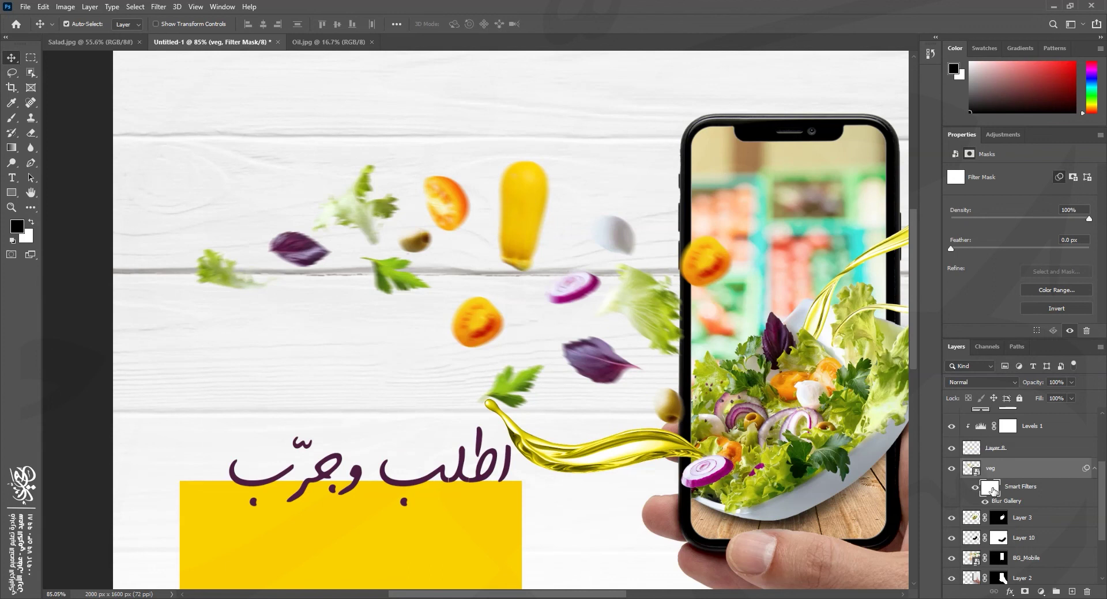
key("b")
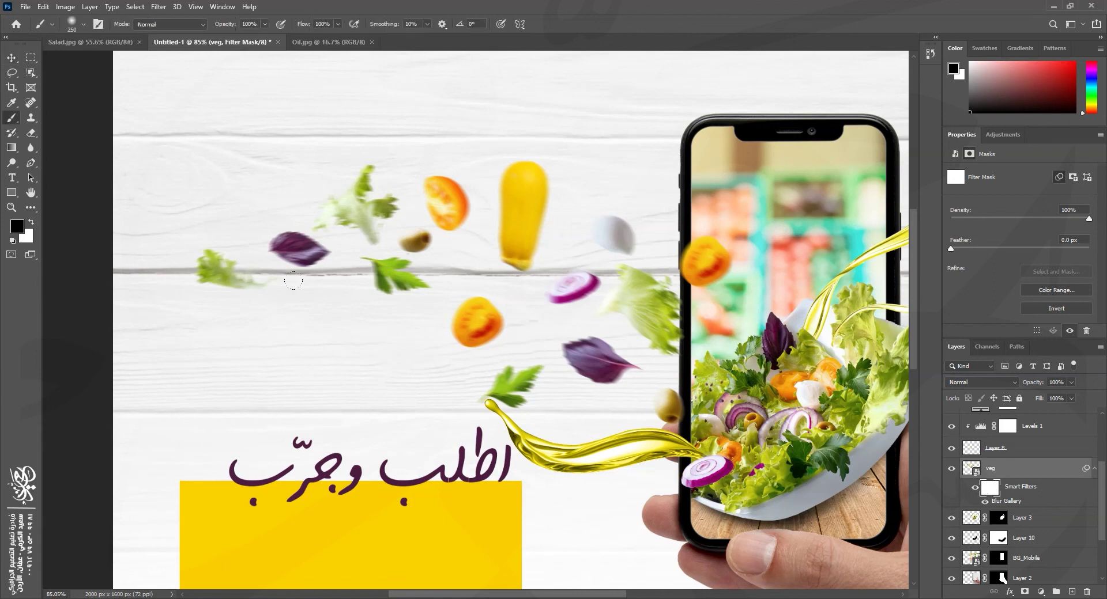
key("bracketright")
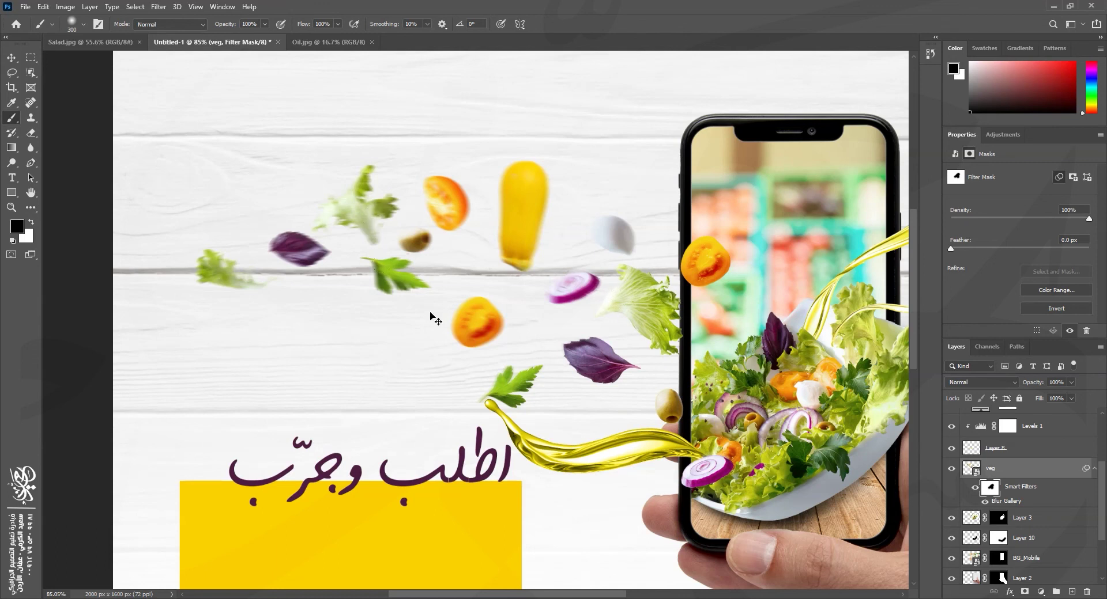
key("ctrl+BackSpace")
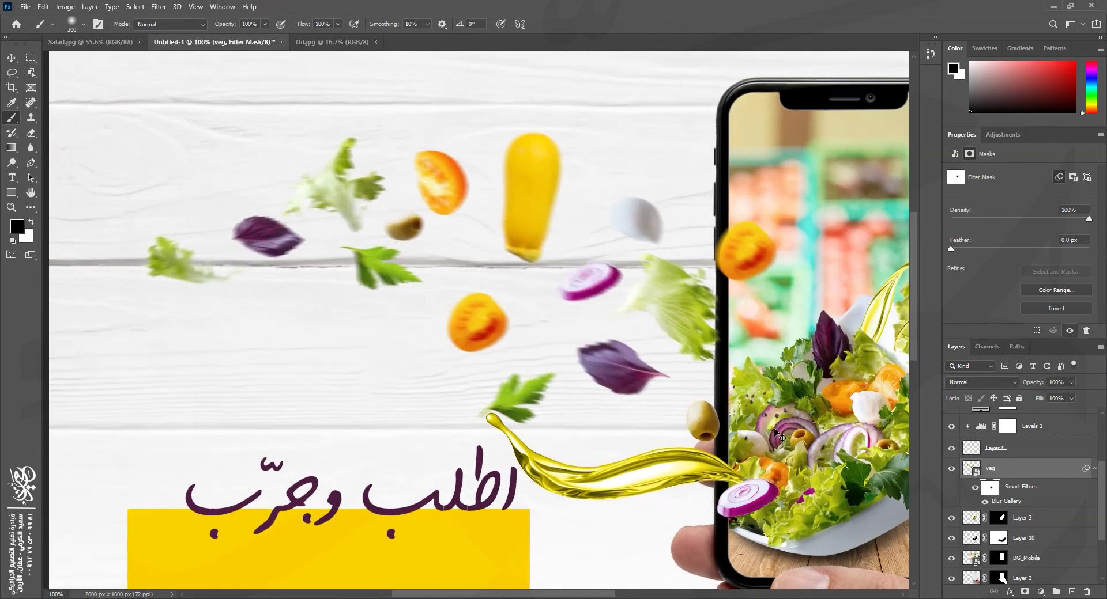
Step: Try masking the blur off the olive beside the phone with a 175 px black brush, and undo the stroke
key("ctrl+plus")
key("ctrl+plus")
mouse_move(773, 430)
left_mouse_down()
mouse_move(413, 222)
mouse_move(565, 395)
left_mouse_up()
key("bracketleft")
key("bracketleft")
key("bracketleft")
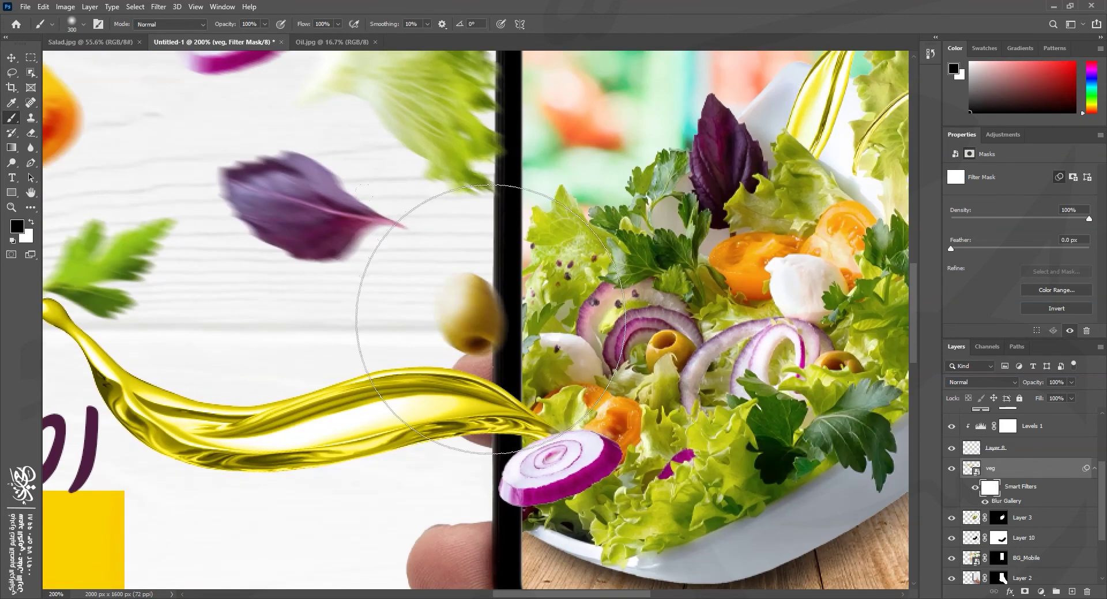
left_click_drag(485, 326, 459, 310)
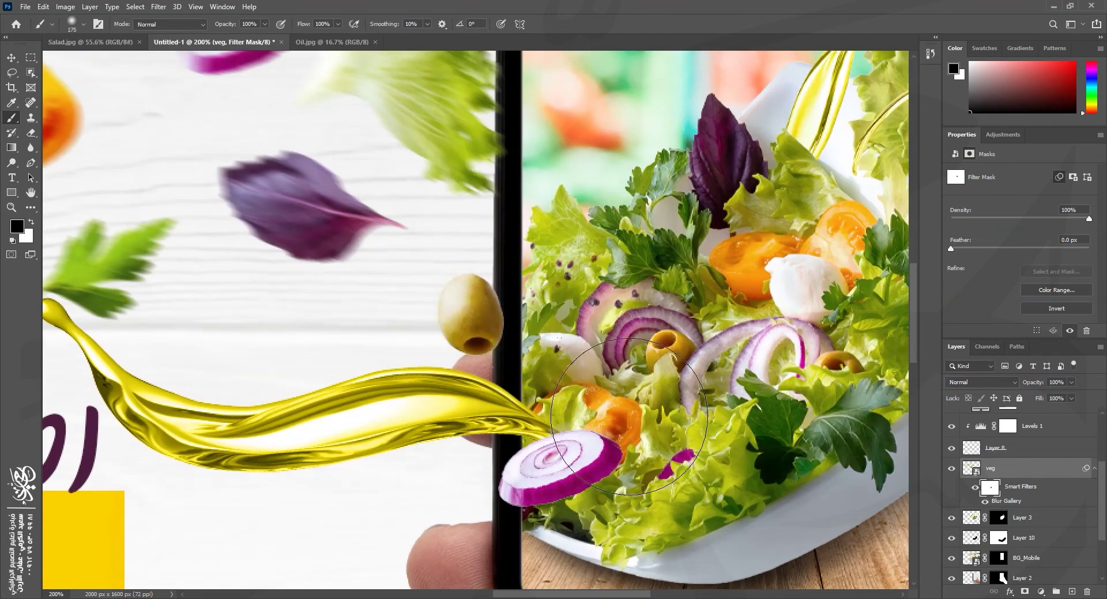
key("ctrl+z")
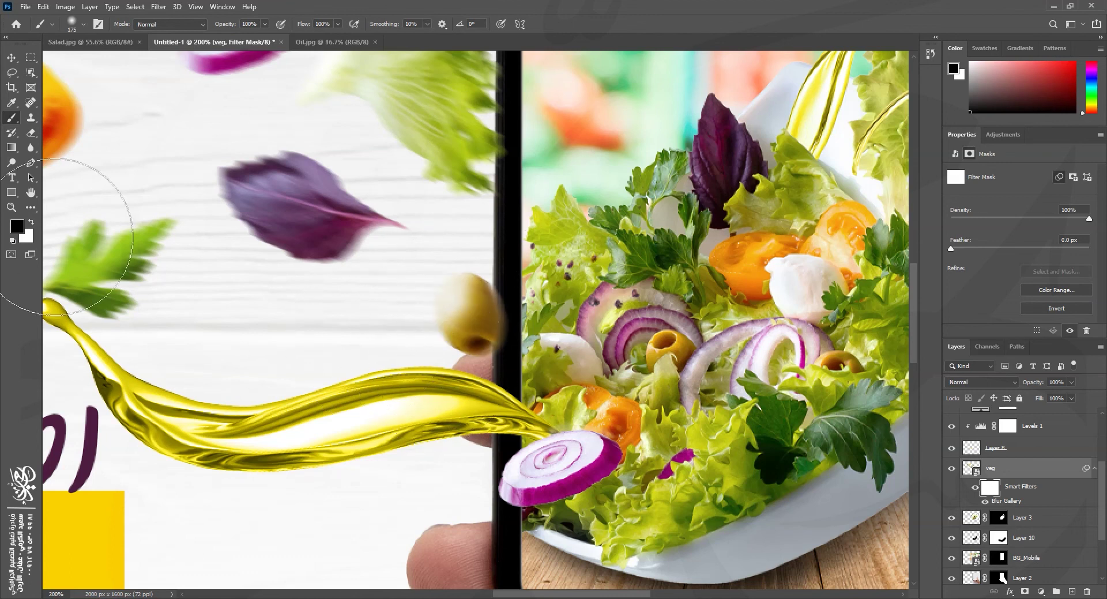
Step: Try weakening the olive's blur by painting the filter mask with mid-gray 818181 and with a lighter gray
left_click(19, 227)
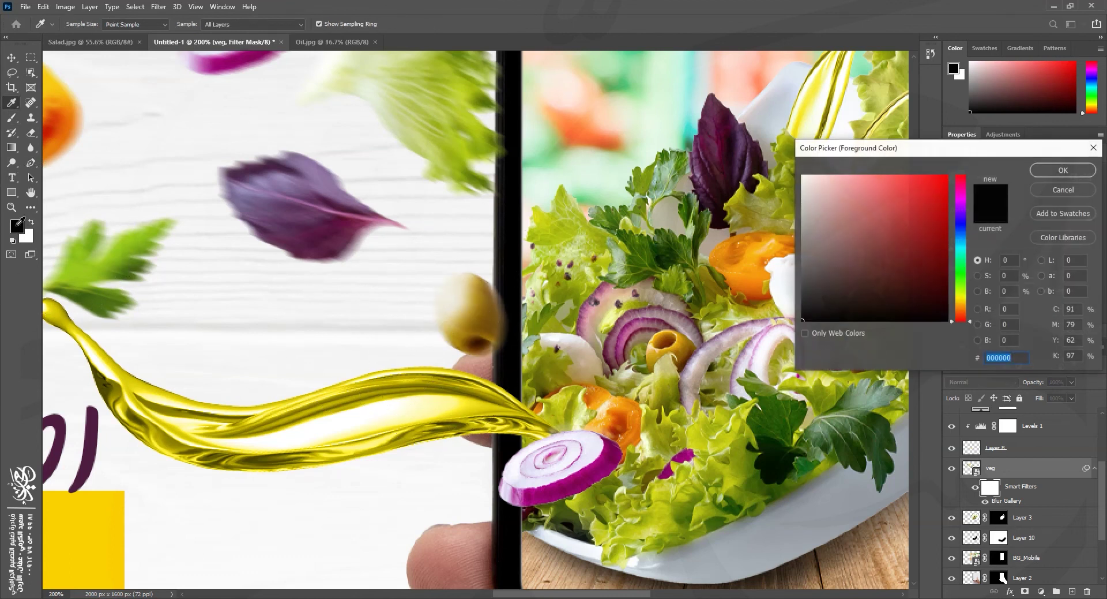
left_click(807, 308)
left_click_drag(807, 307, 785, 249)
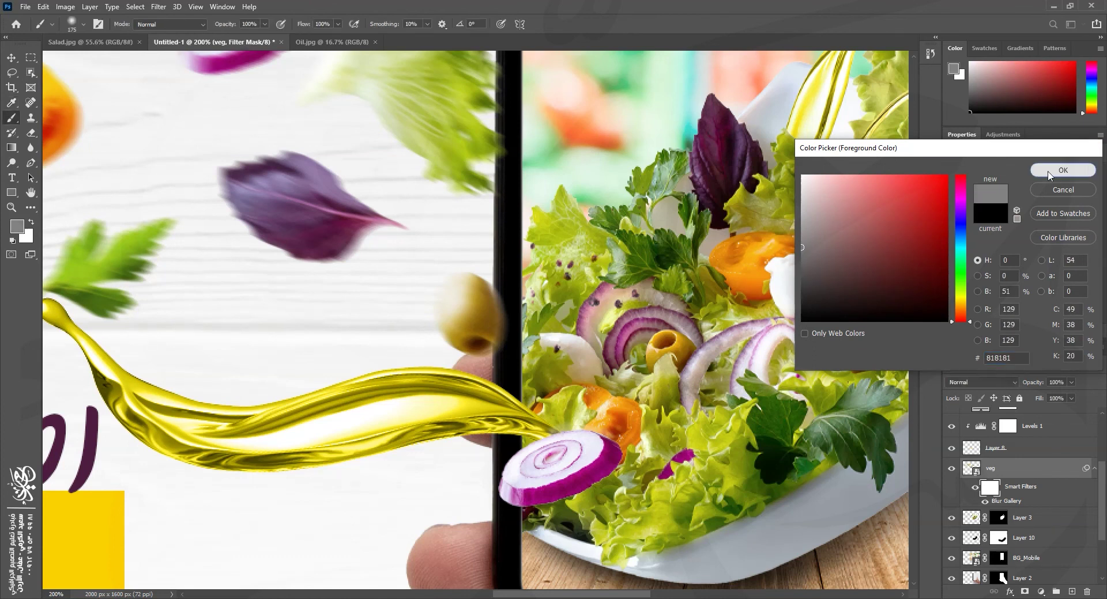
left_click(1073, 169)
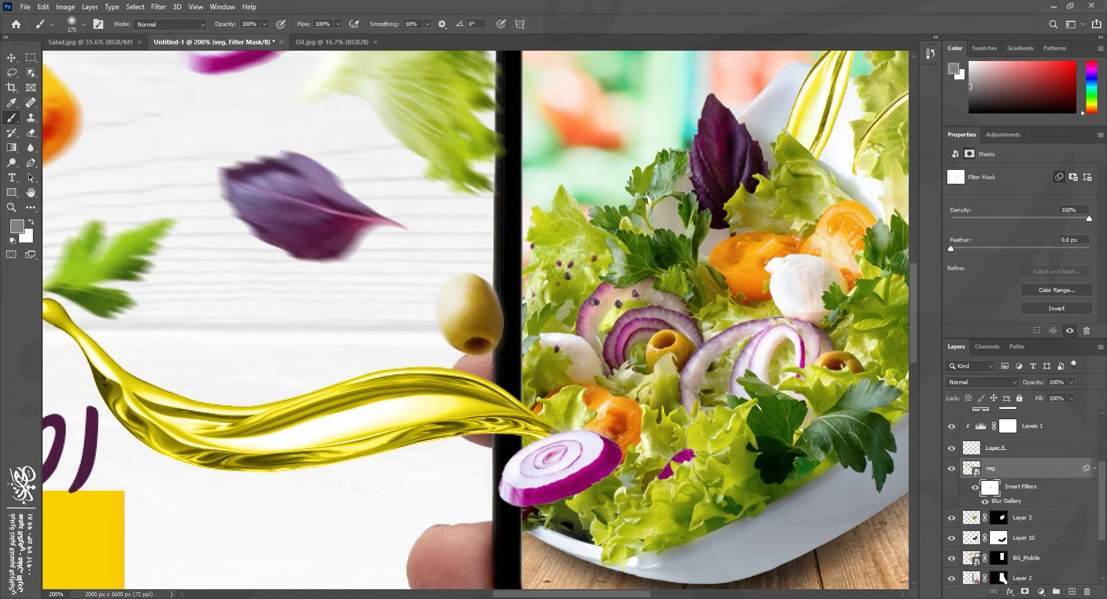
left_click(16, 231)
left_click_drag(801, 246, 801, 203)
left_click(1074, 173)
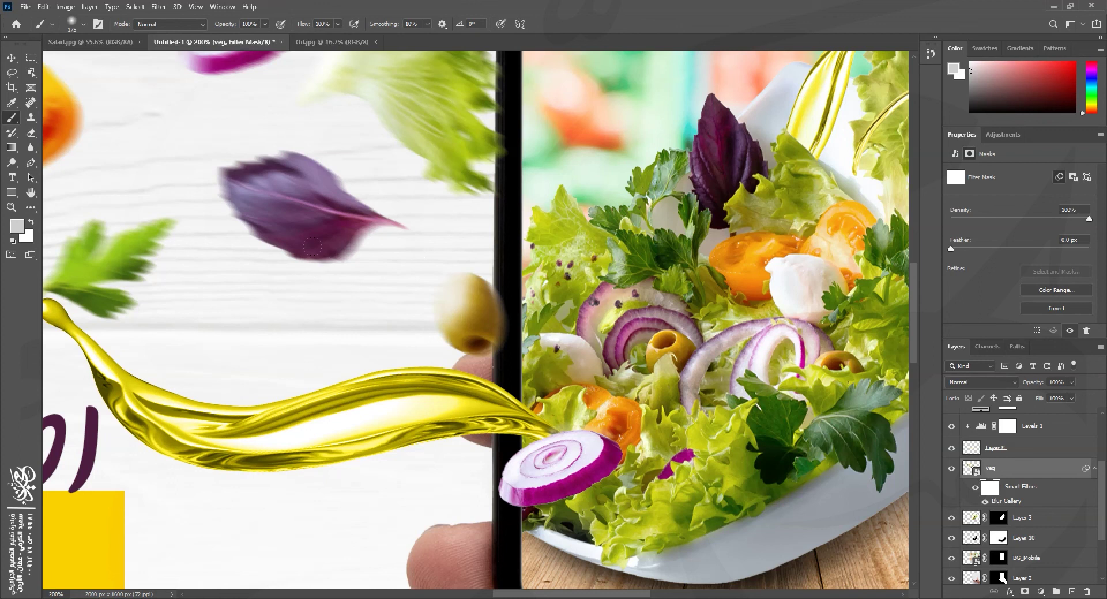
Step: Reopen the veg layer's Blur Gallery smart filter, set the Path Blur speed to 10% and apply it
key("ctrl+0")
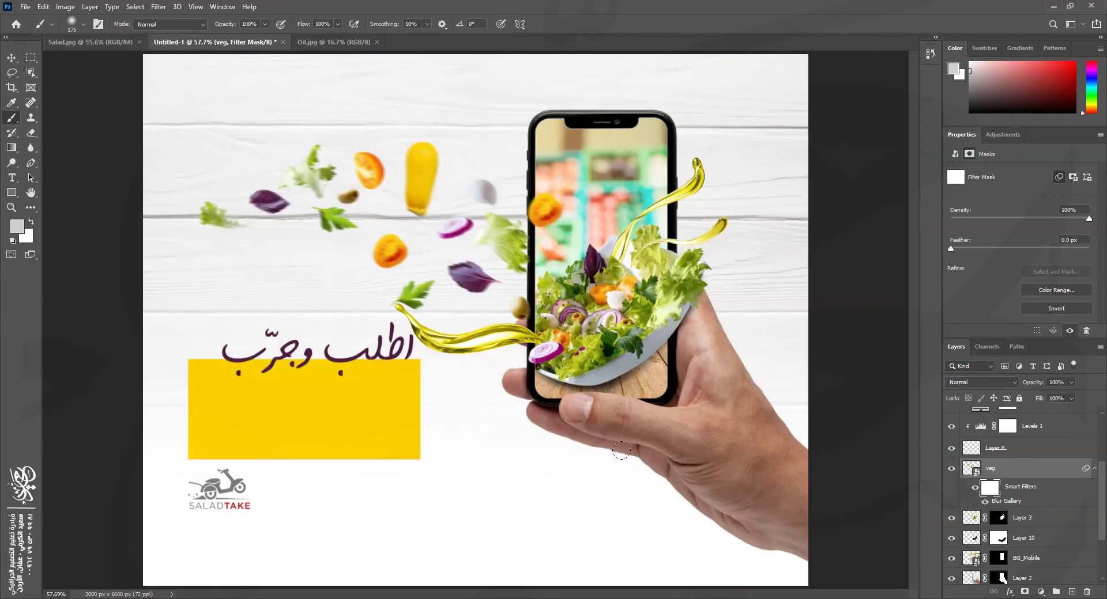
double_click(1009, 503)
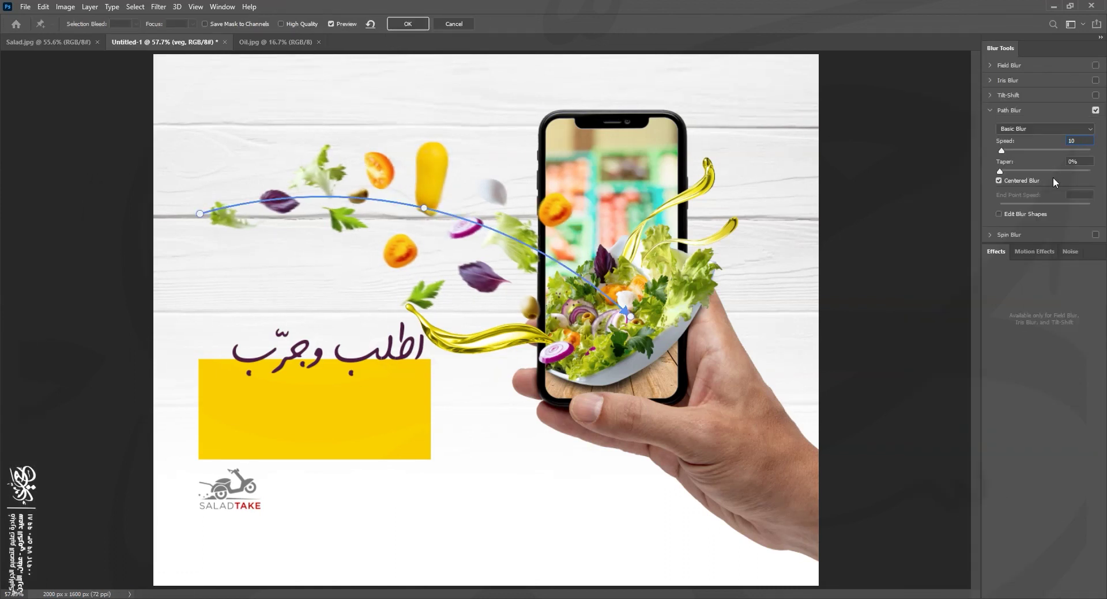
type("10")
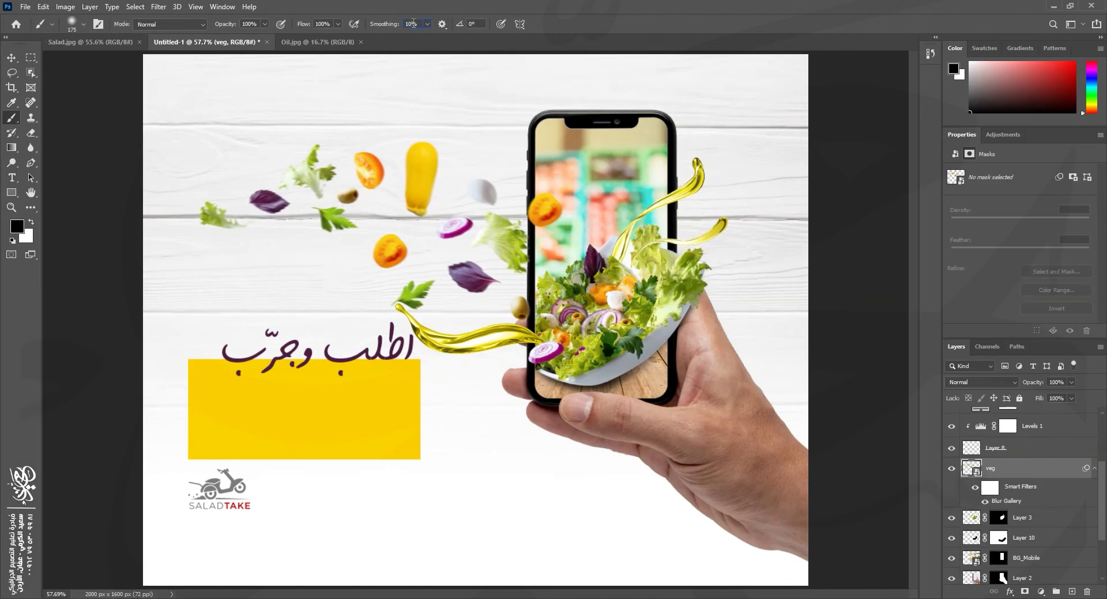